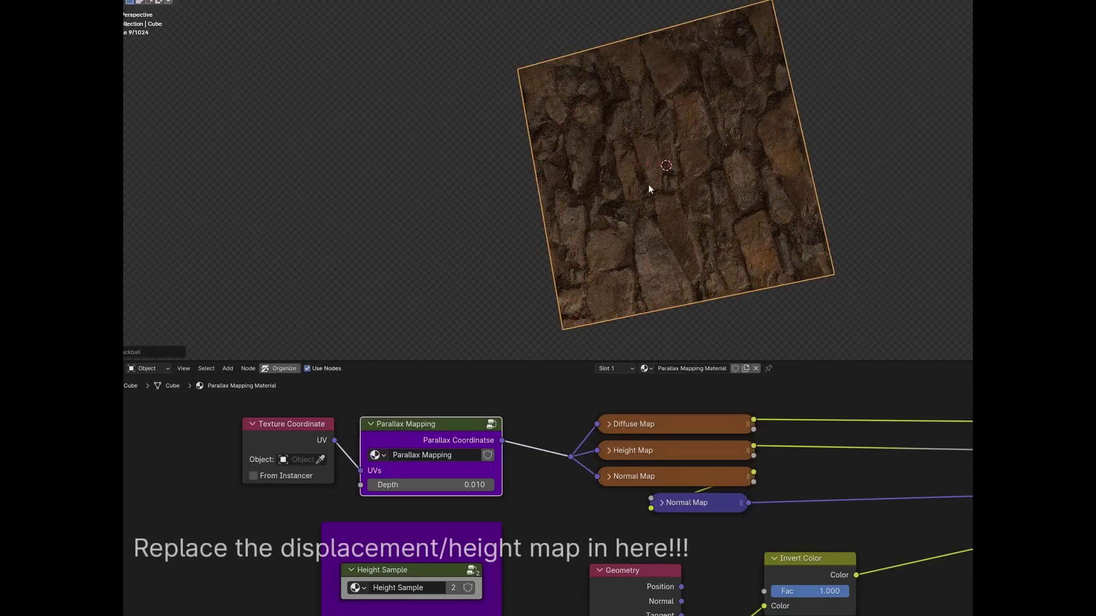
# Step: Set the Parallax Mapping node's depth to 0.260 and rotate the stone-textured cube freely
pyautogui.moveTo(454, 485); pyautogui.dragTo(491, 485)
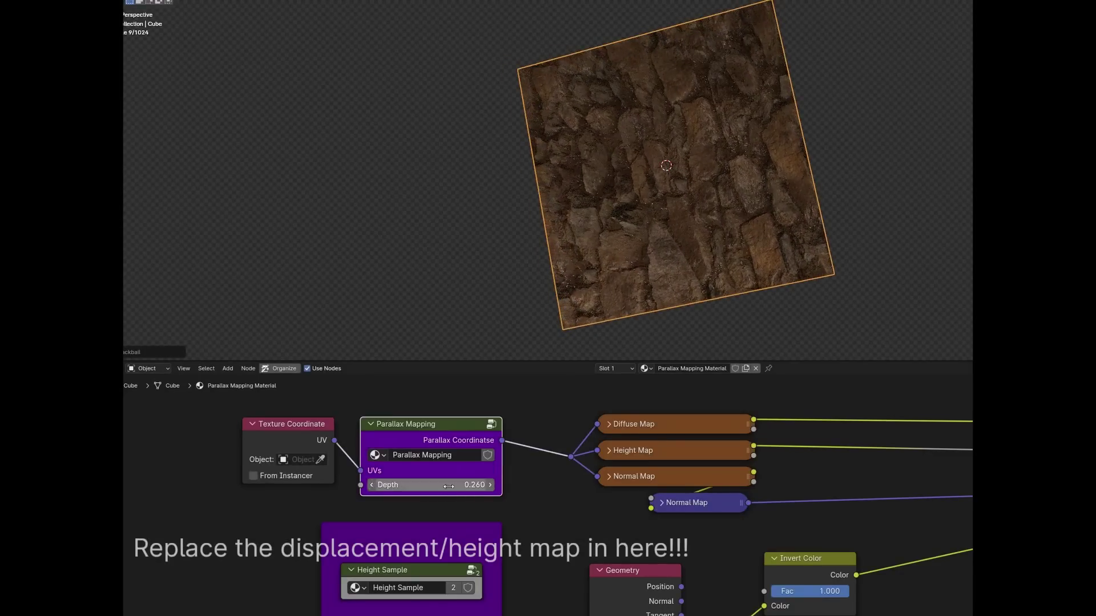
pyautogui.press('r')
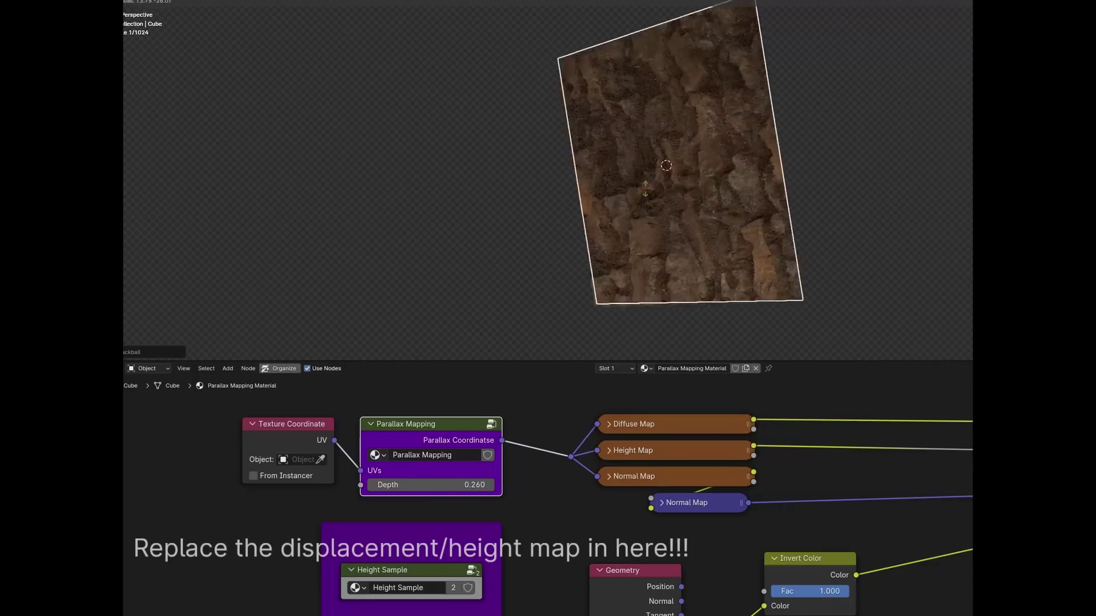
pyautogui.click(686, 192)
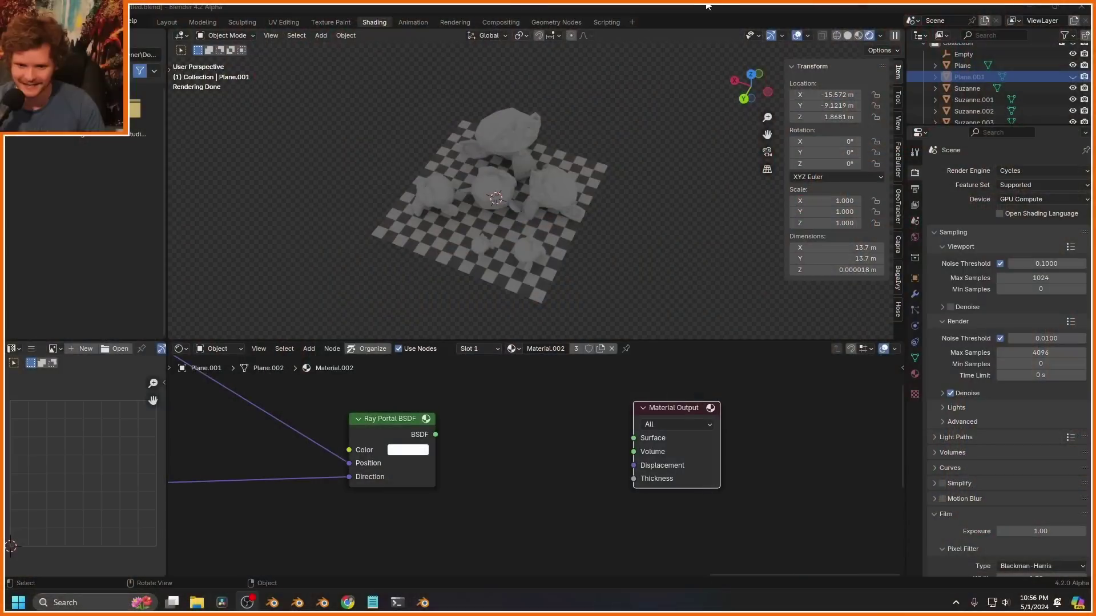
# Step: Move the Ray Portal BSDF node closer to the Material Output node
pyautogui.press('q')
pyautogui.click(486, 207)
pyautogui.moveTo(437, 555); pyautogui.dragTo(378, 455)
pyautogui.press('g')
pyautogui.click(433, 428)
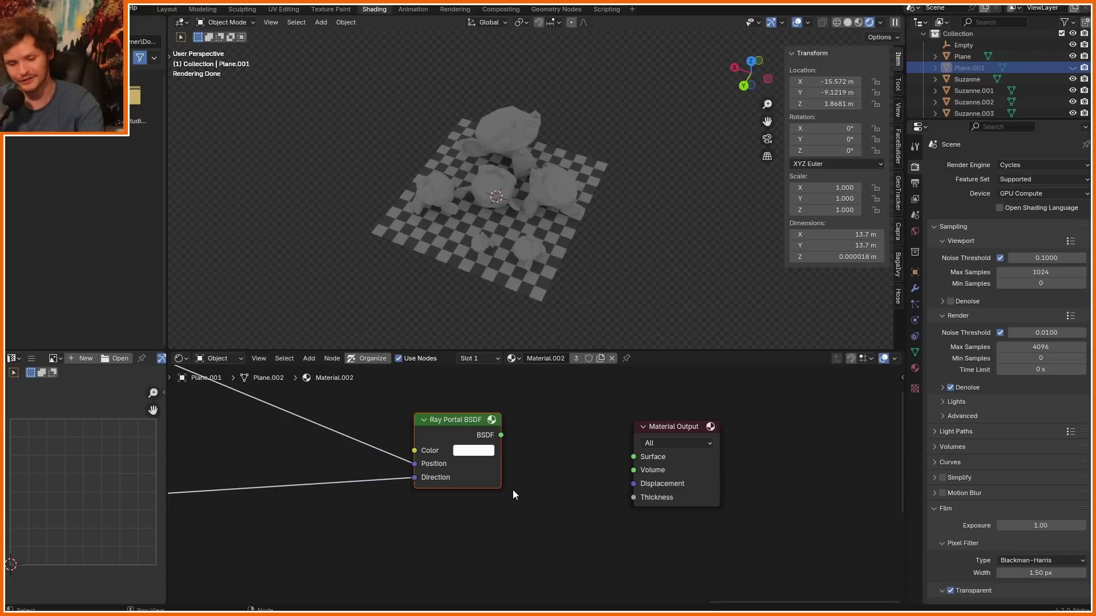
pyautogui.hotkey('ctrl', 'z')
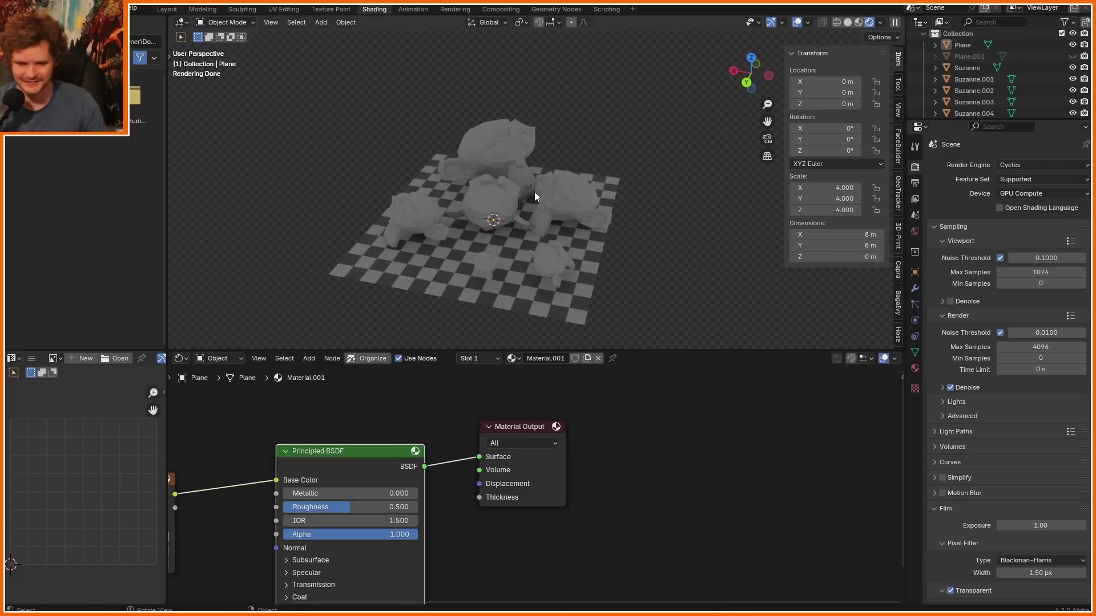
# Step: Unhide and select Plane.001, and draw an annotation arc between it and the monkey scene
pyautogui.moveTo(534, 192); pyautogui.dragTo(464, 178, button='middle')
pyautogui.hotkey('alt', 'h')
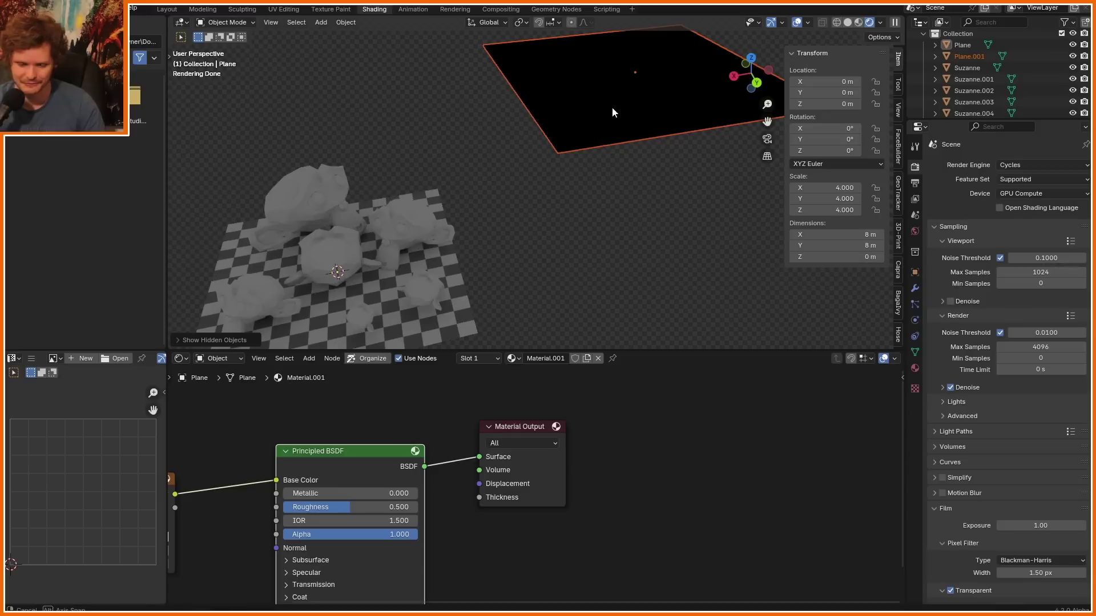
pyautogui.moveTo(612, 112)
pyautogui.mouseDown(button='middle')
pyautogui.moveTo(549, 111)
pyautogui.moveTo(516, 180)
pyautogui.moveTo(559, 194)
pyautogui.mouseUp(button='middle')
pyautogui.moveTo(559, 194)
pyautogui.mouseDown()
pyautogui.moveTo(443, 137)
pyautogui.moveTo(326, 196)
pyautogui.mouseUp()
pyautogui.click(502, 228)
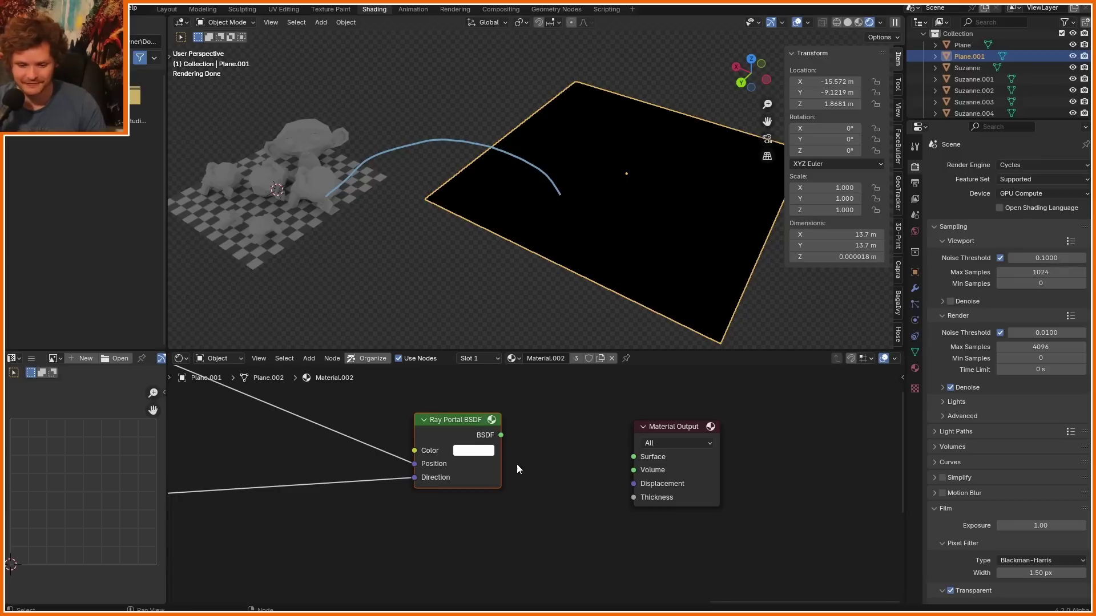
# Step: Connect the Ray Portal BSDF to the Material Output's Surface and erase the annotation arc
pyautogui.keyDown('alt'); pyautogui.moveTo(478, 429); pyautogui.dragTo(621, 448, button='right'); pyautogui.keyUp('alt')
pyautogui.moveTo(599, 189)
pyautogui.mouseDown(button='middle')
pyautogui.moveTo(604, 254)
pyautogui.moveTo(612, 204)
pyautogui.mouseUp(button='middle')
pyautogui.moveTo(563, 189); pyautogui.dragTo(335, 166, button='right')
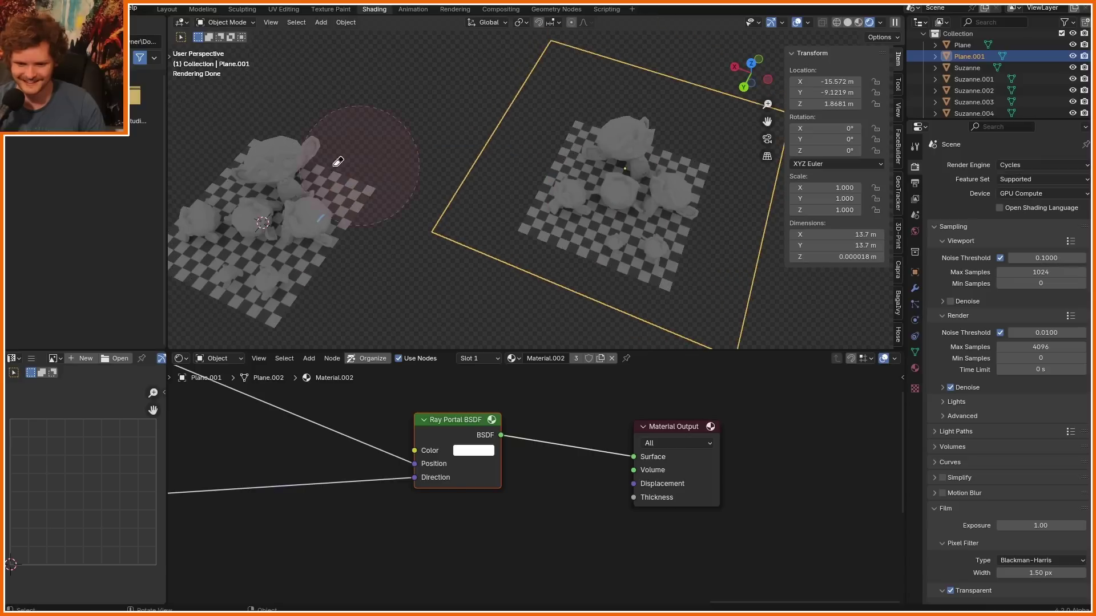
pyautogui.moveTo(503, 218); pyautogui.dragTo(436, 180, button='middle')
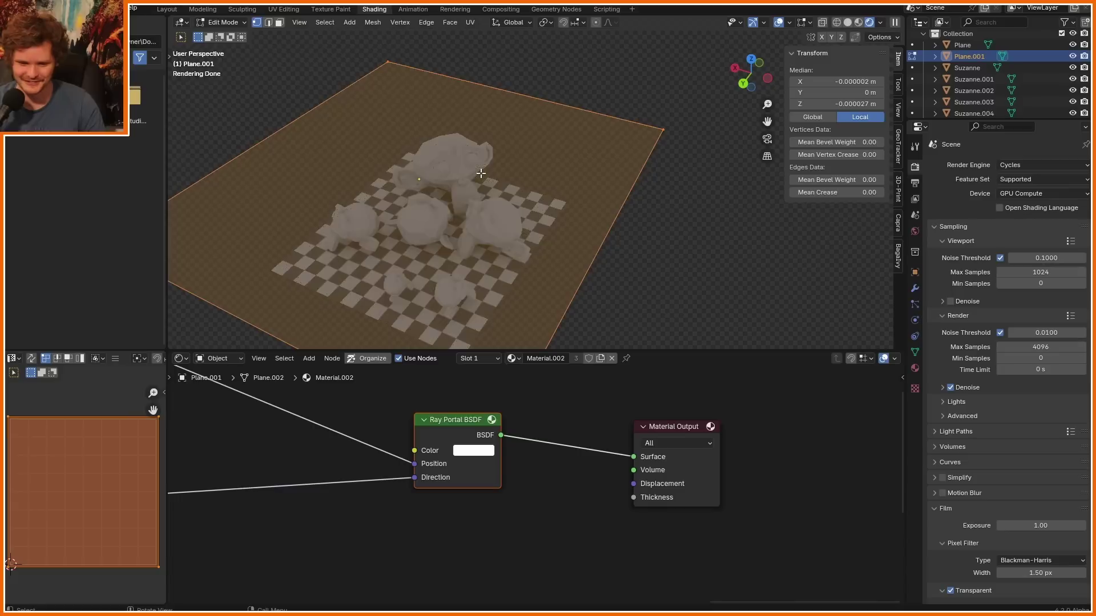
# Step: Tilt Plane.001 with a free trackball rotation
pyautogui.scroll(-4, 482, 178)
pyautogui.press('r')
pyautogui.press('r')
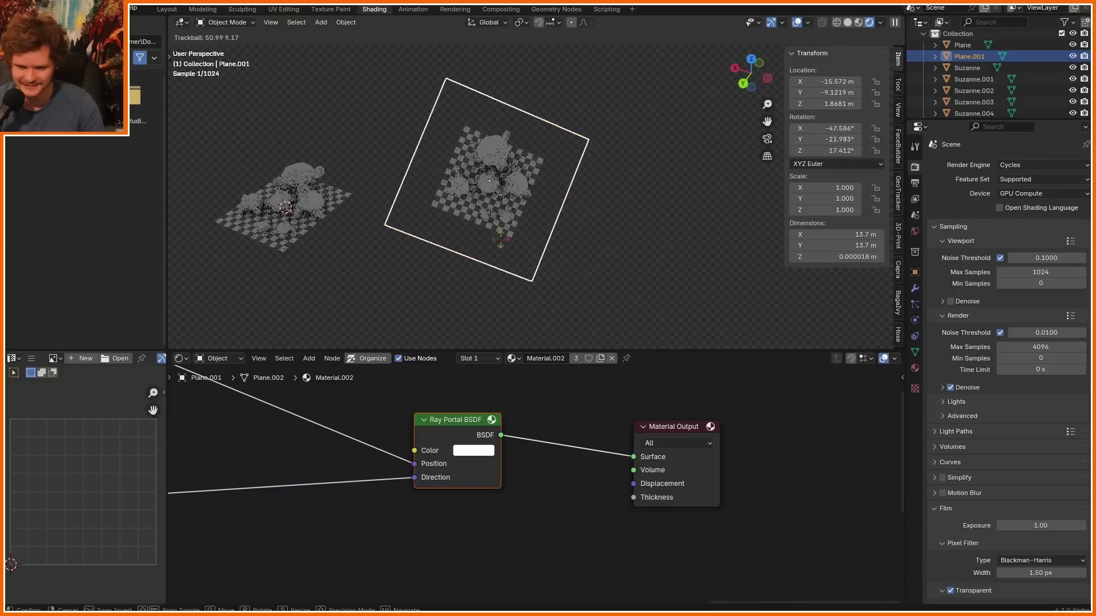
pyautogui.click(482, 188)
# Step: Duplicate the portal plane twice, placing one copy beside the original and the other above it
pyautogui.hotkey('shift', 'd')
pyautogui.click(673, 199)
pyautogui.hotkey('shift', 'd')
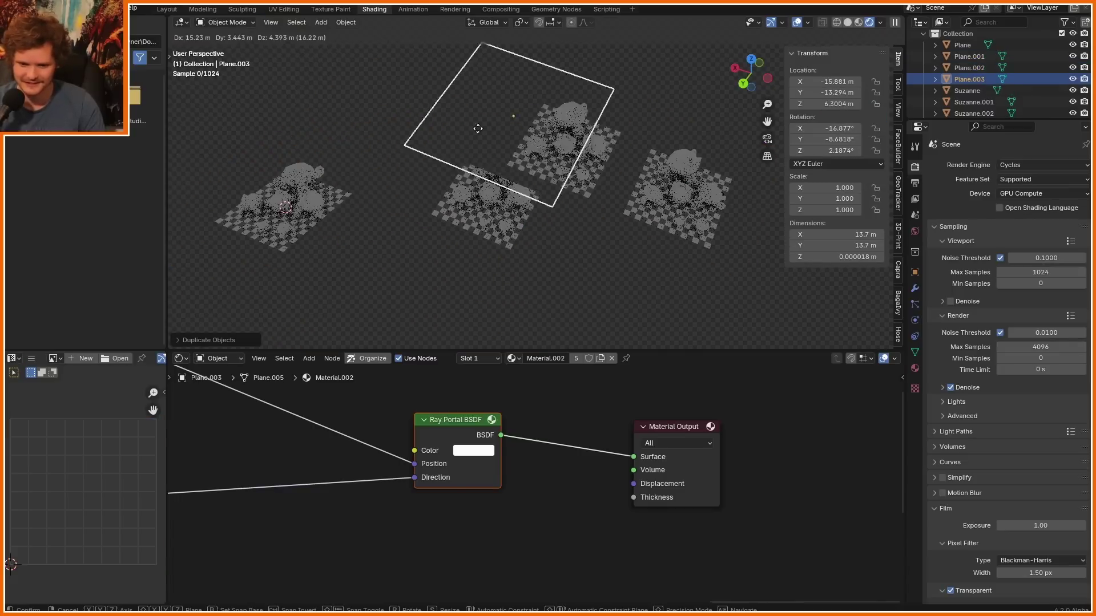
pyautogui.click(436, 87)
pyautogui.moveTo(436, 88); pyautogui.dragTo(573, 128, button='middle')
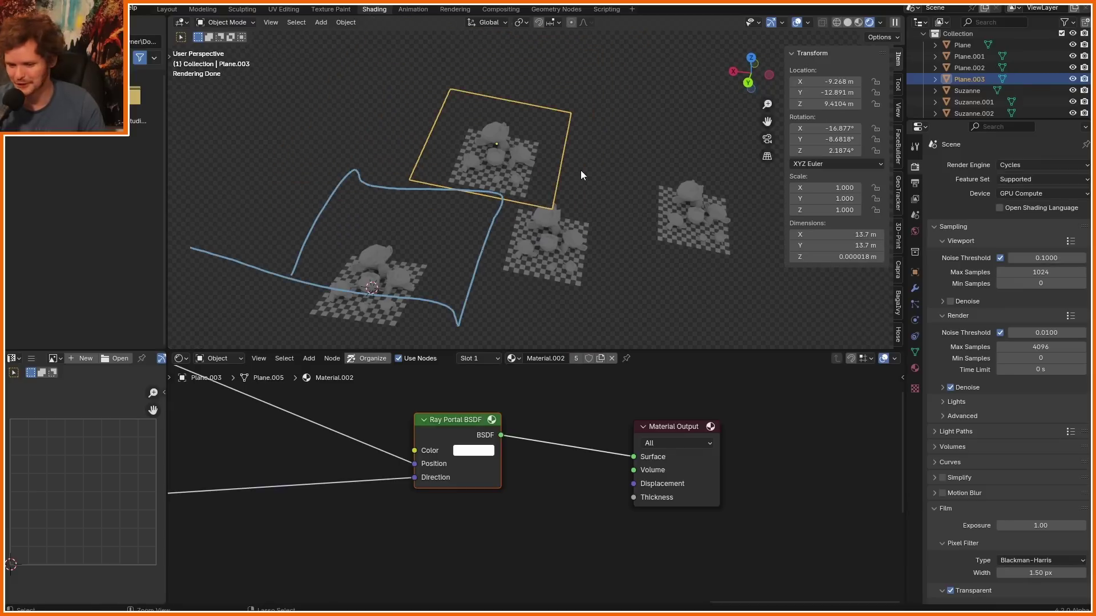
pyautogui.moveTo(580, 169); pyautogui.dragTo(491, 125, button='middle')
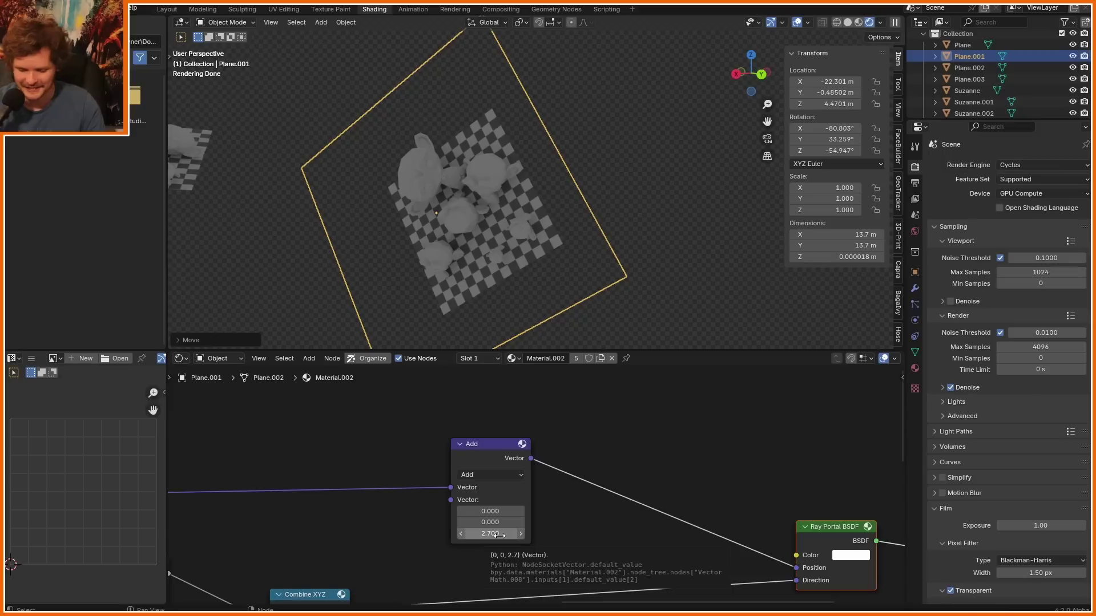
# Step: Try a Z value of 8.570 in the Add node's vector, and undo the change
pyautogui.moveTo(500, 535); pyautogui.dragTo(897, 535)
pyautogui.scroll(-2, 520, 158)
pyautogui.moveTo(508, 209); pyautogui.dragTo(538, 215, button='middle')
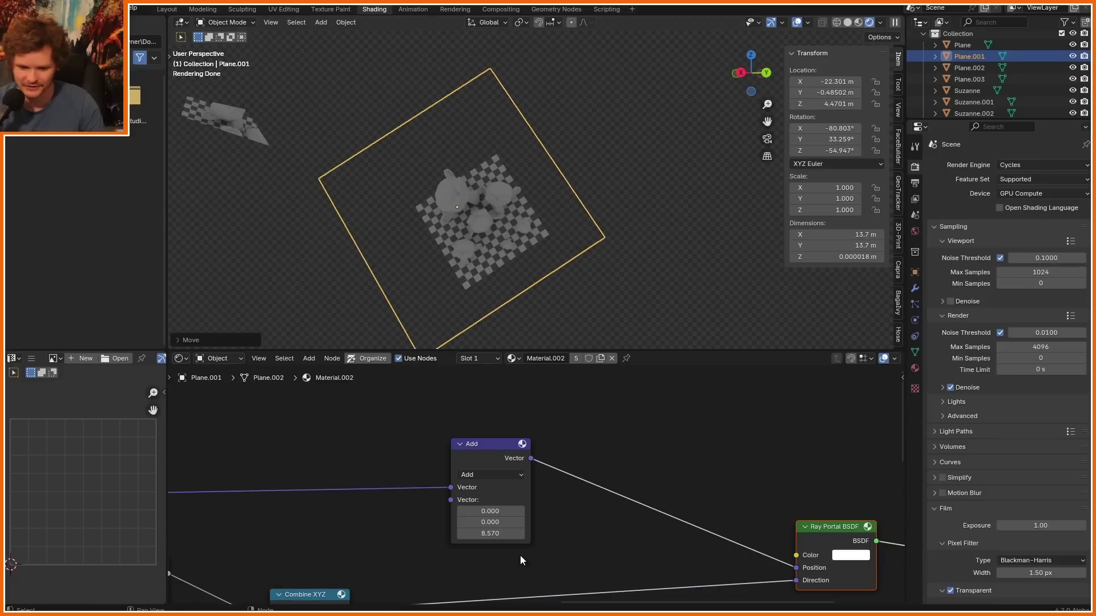
pyautogui.hotkey('ctrl', 'z')
pyautogui.moveTo(436, 173); pyautogui.dragTo(449, 143, button='middle')
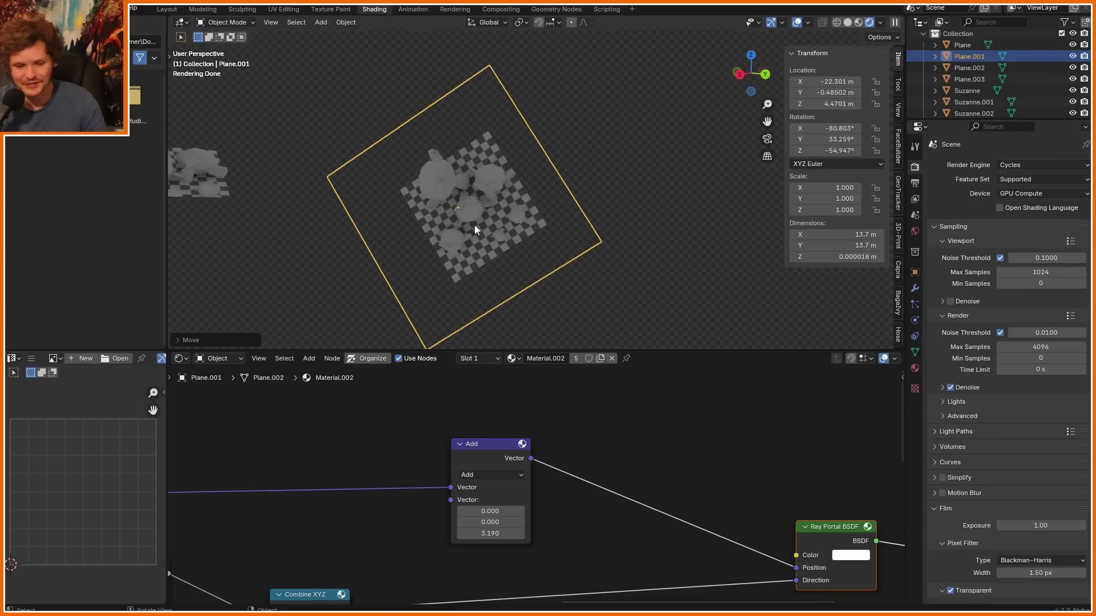
pyautogui.moveTo(471, 200); pyautogui.dragTo(505, 231, button='middle')
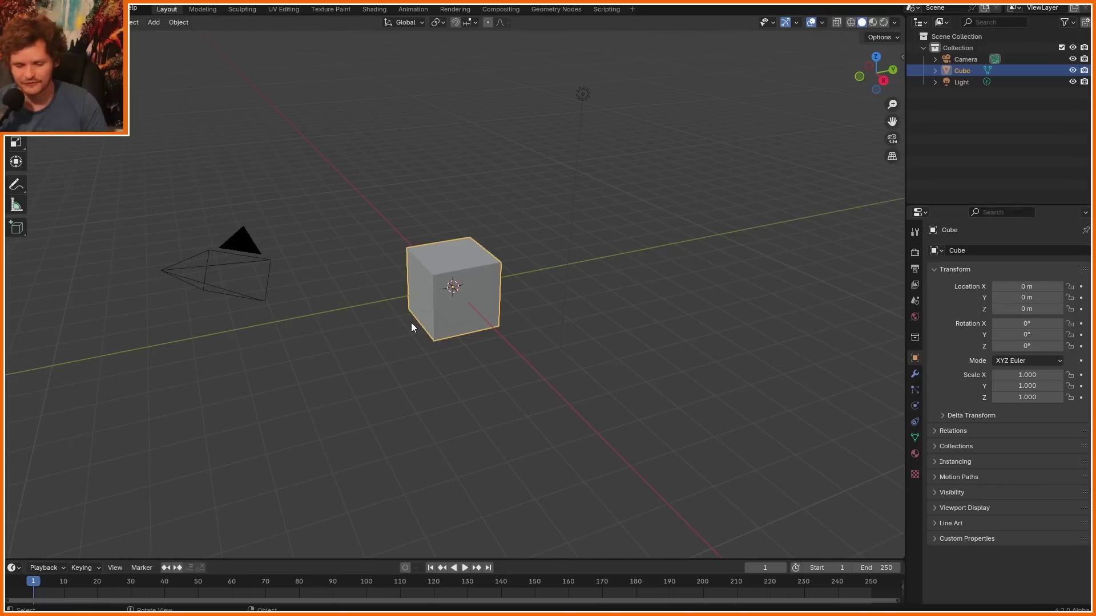
# Step: Set the render engine to Cycles and the device to GPU Compute
pyautogui.click(914, 252)
pyautogui.click(1014, 251)
pyautogui.click(1022, 297)
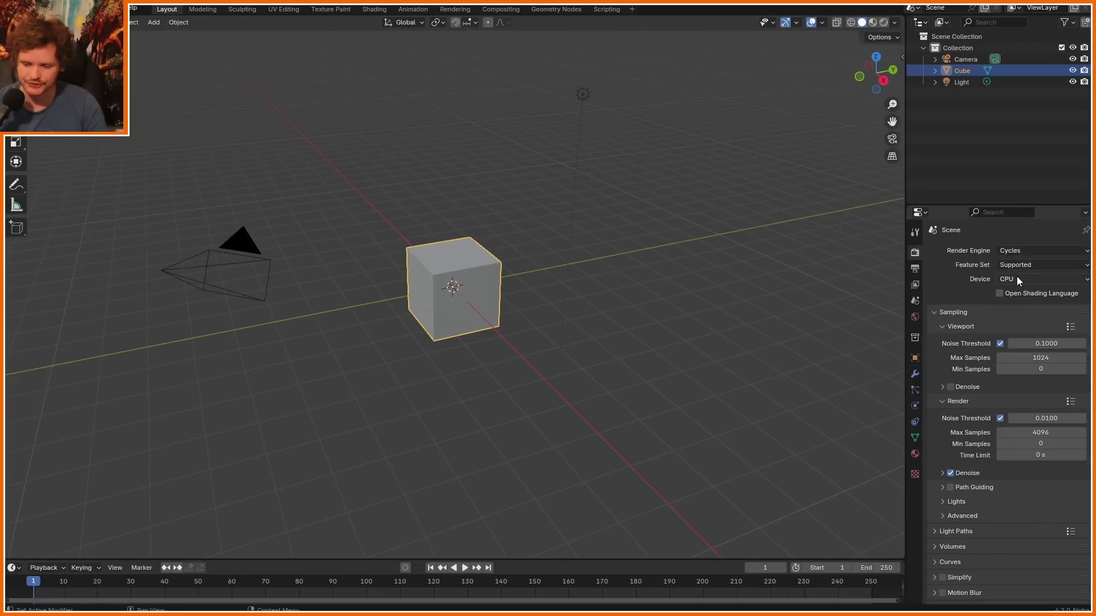
pyautogui.click(1016, 279)
pyautogui.click(1017, 304)
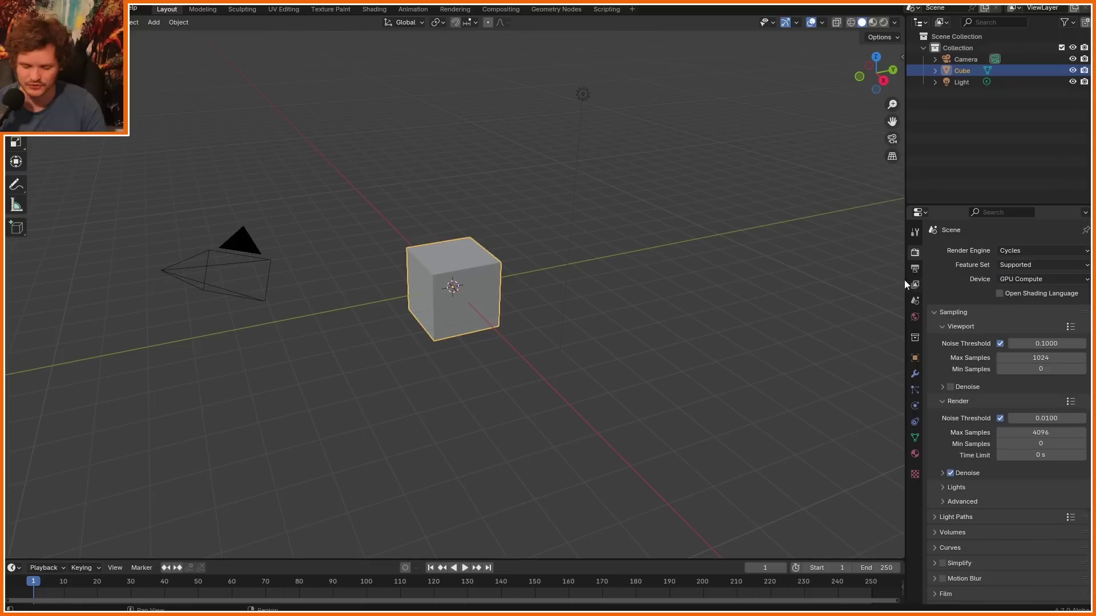
# Step: Add a plane mesh to the scene and scale it up to roughly the checkered floor's size
pyautogui.moveTo(362, 194); pyautogui.dragTo(371, 247, button='middle')
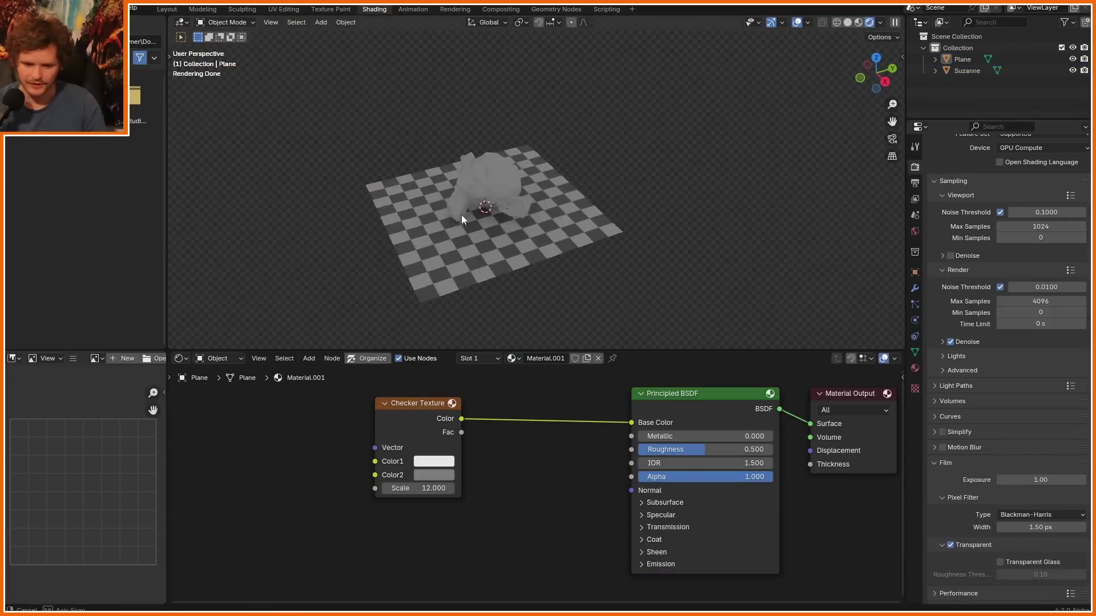
pyautogui.moveTo(544, 187); pyautogui.dragTo(509, 173, button='middle')
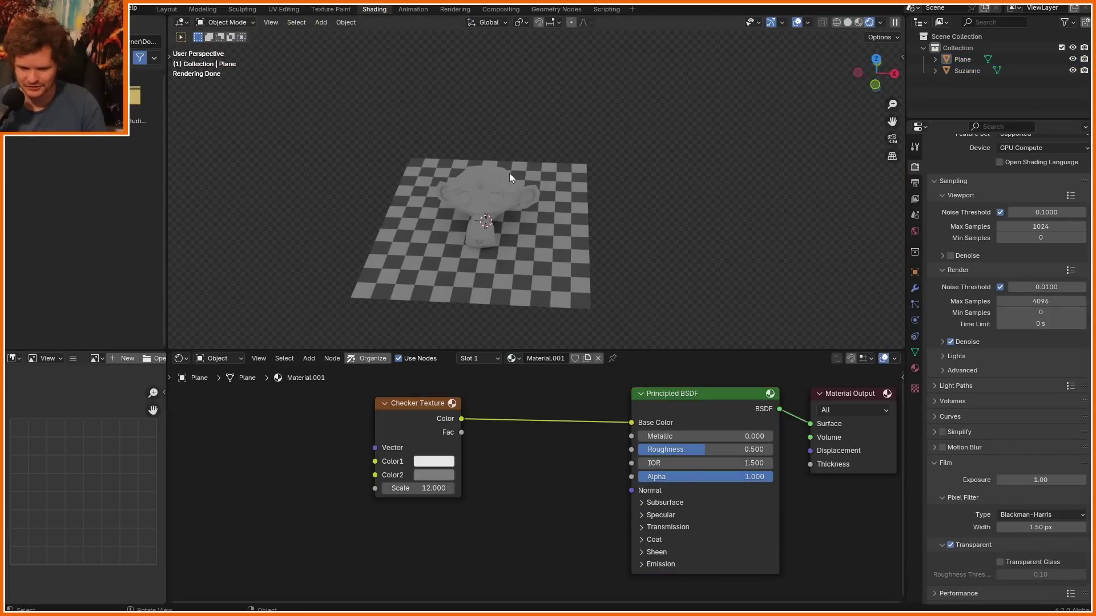
pyautogui.hotkey('shift', 'a')
pyautogui.moveTo(365, 145)
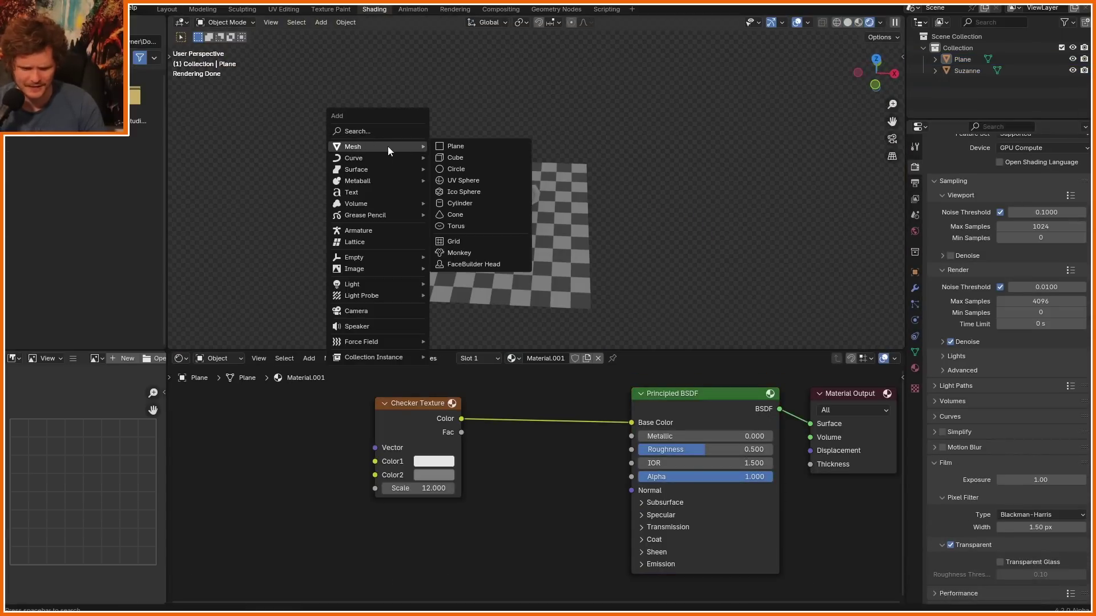
pyautogui.click(450, 146)
pyautogui.press('s')
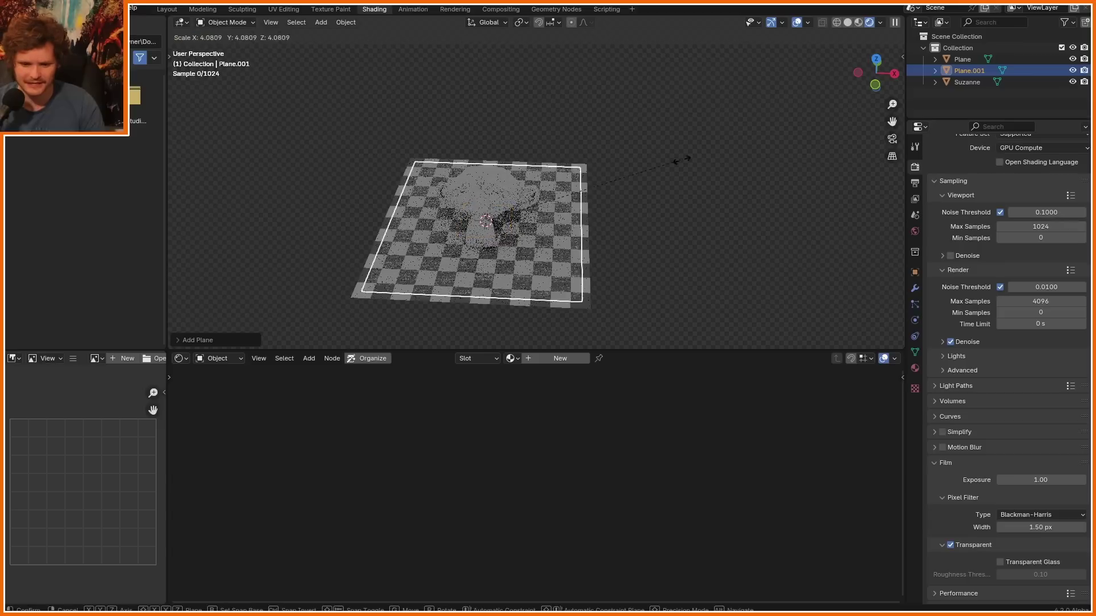
# Step: Create a new material on the added plane and delete its Principled BSDF node
pyautogui.click(559, 358)
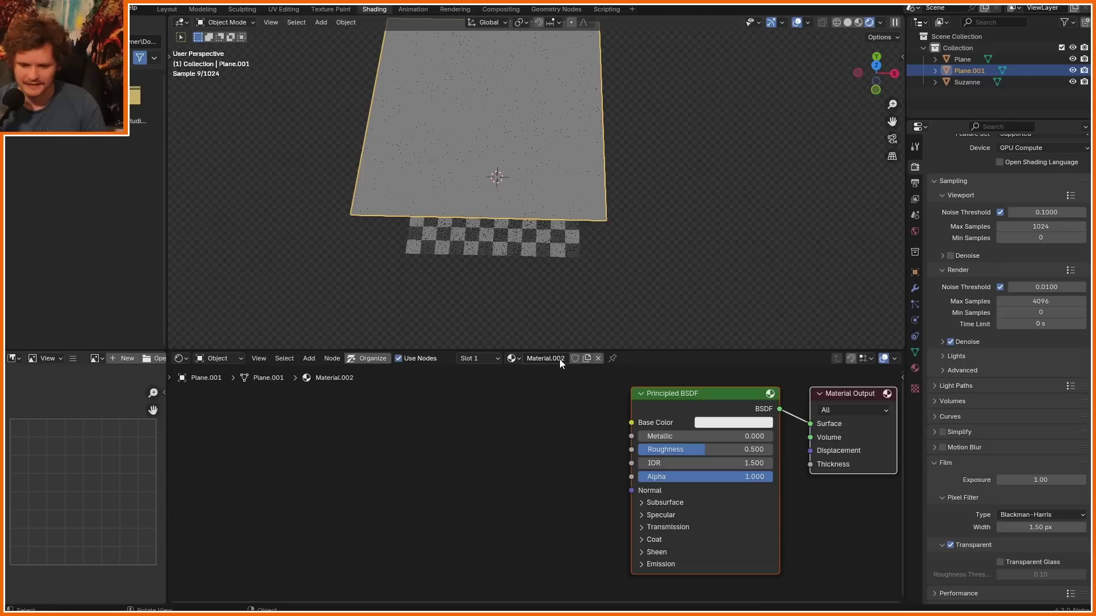
pyautogui.click(735, 403)
pyautogui.press('x')
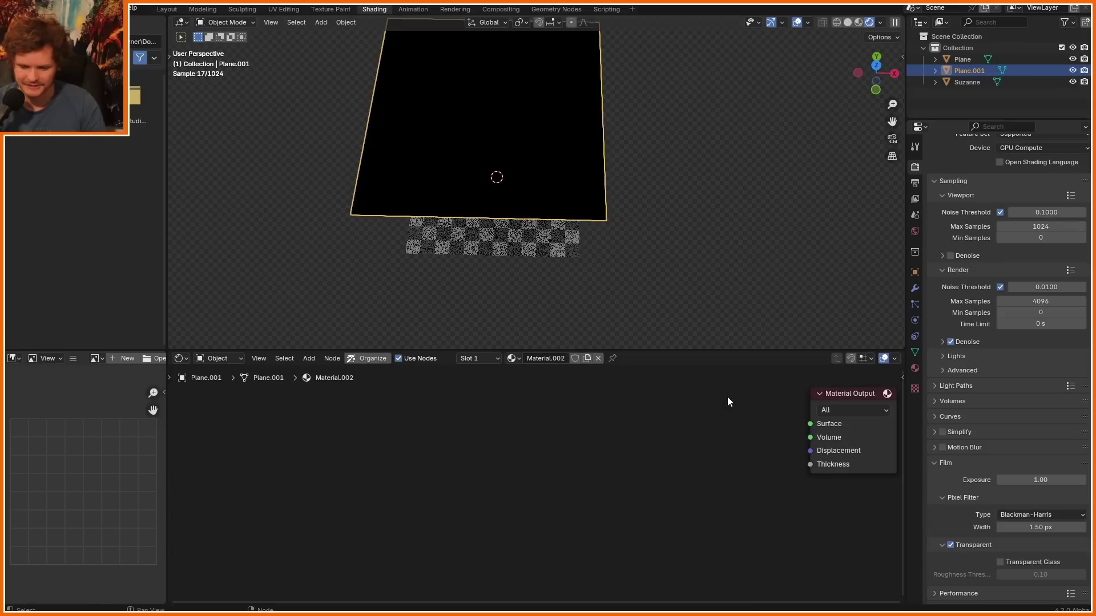
# Step: Add a Ray Portal BSDF node and connect it to the Material Output's Surface
pyautogui.press('Home')
pyautogui.hotkey('shift', 'a')
pyautogui.write('ray ')
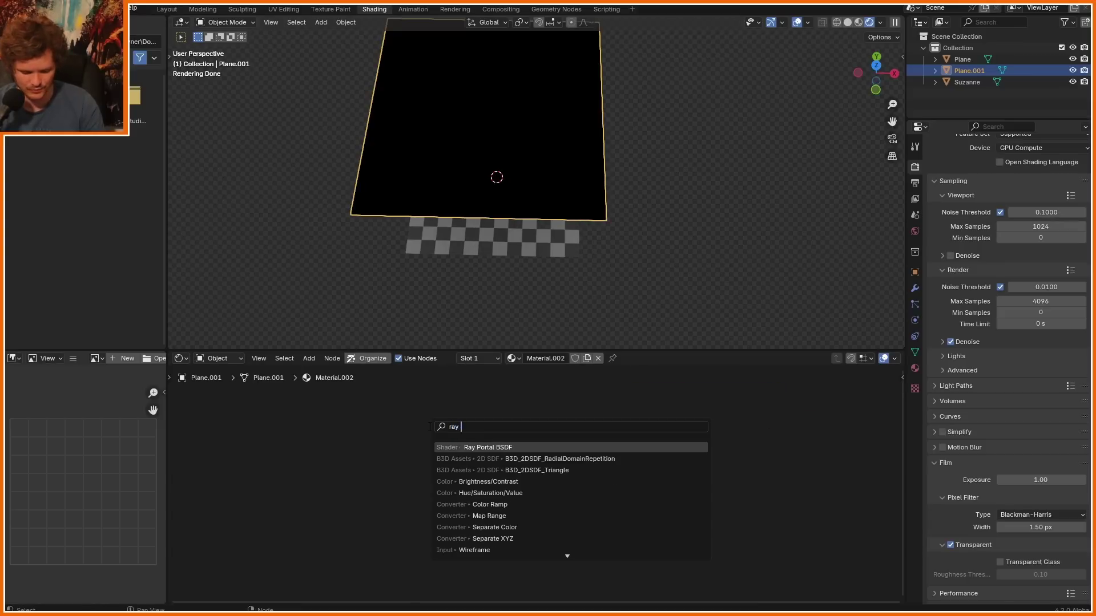
pyautogui.write('po')
pyautogui.press('Return')
pyautogui.click(440, 456)
pyautogui.keyDown('ctrl'); pyautogui.keyDown('shift'); pyautogui.click(440, 456); pyautogui.keyUp('shift'); pyautogui.keyUp('ctrl')
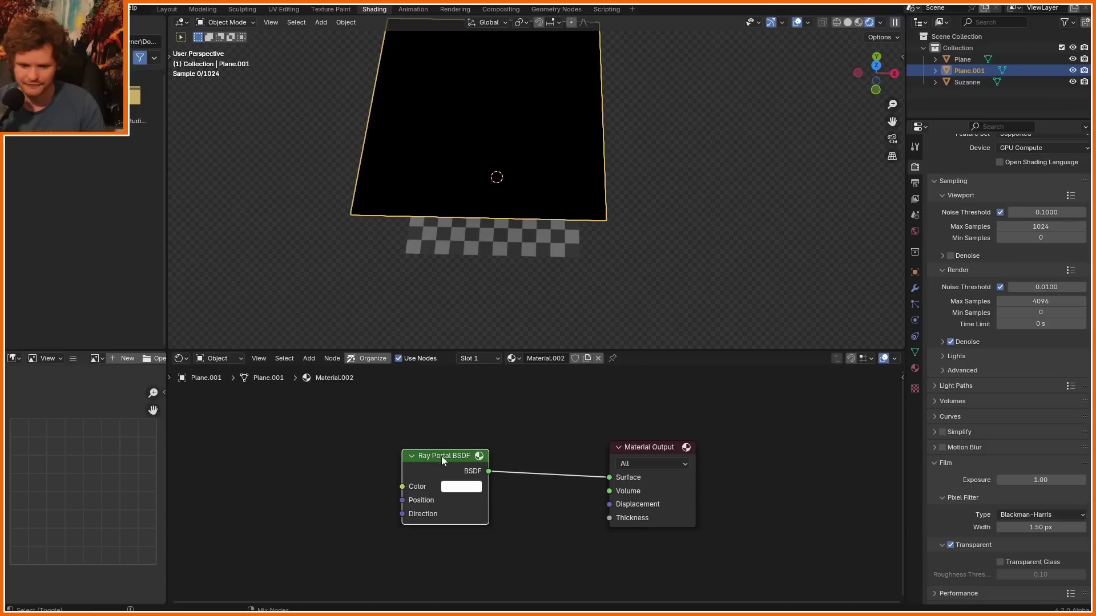
pyautogui.press('r')
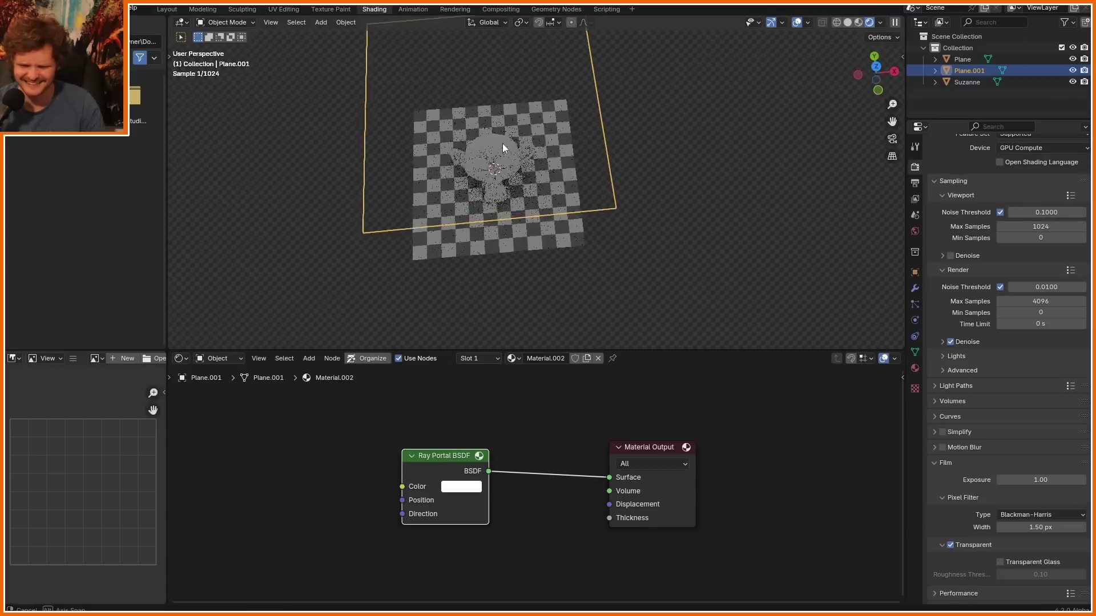
pyautogui.click(505, 151)
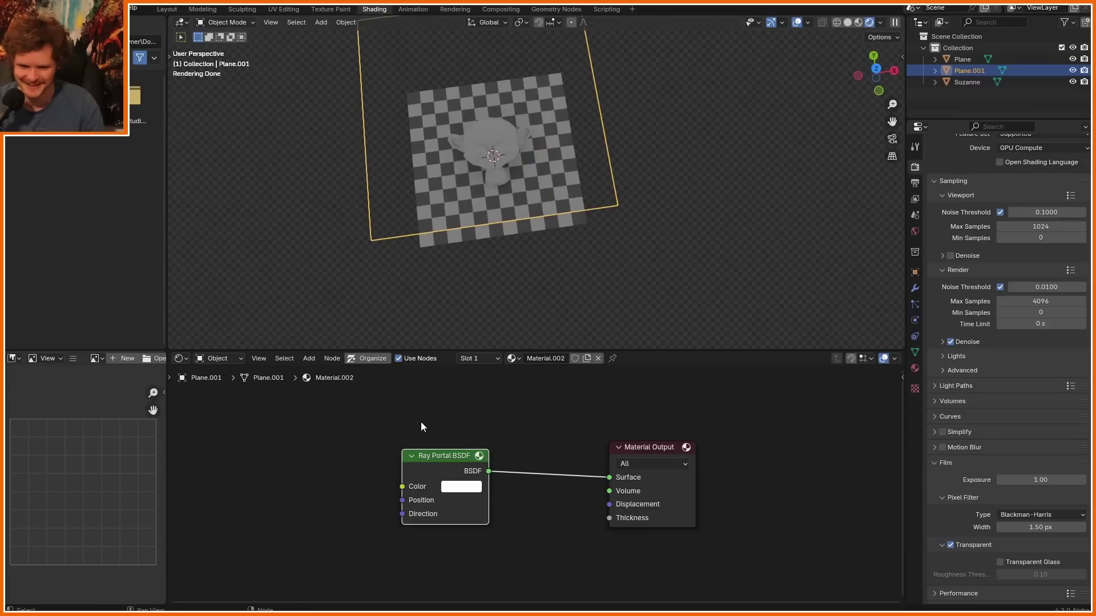
# Step: Add a Transparent BSDF node beside the Ray Portal BSDF for comparison
pyautogui.hotkey('shift', 'a')
pyautogui.write('tra')
pyautogui.click(469, 451)
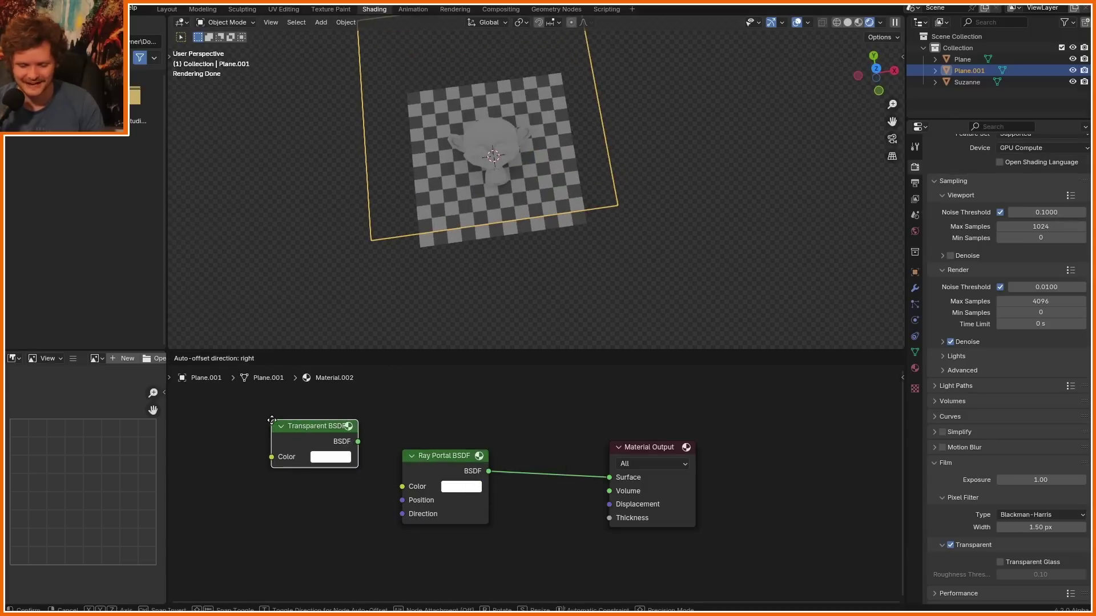
pyautogui.click(281, 428)
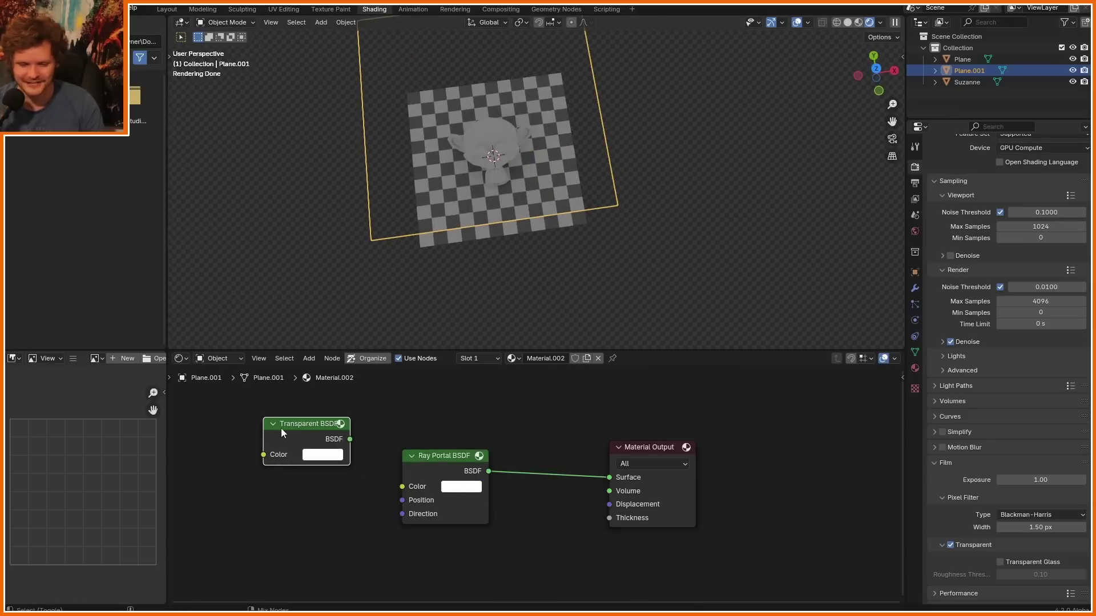
# Step: Tint the Ray Portal BSDF's color pink
pyautogui.click(412, 458)
pyautogui.click(461, 486)
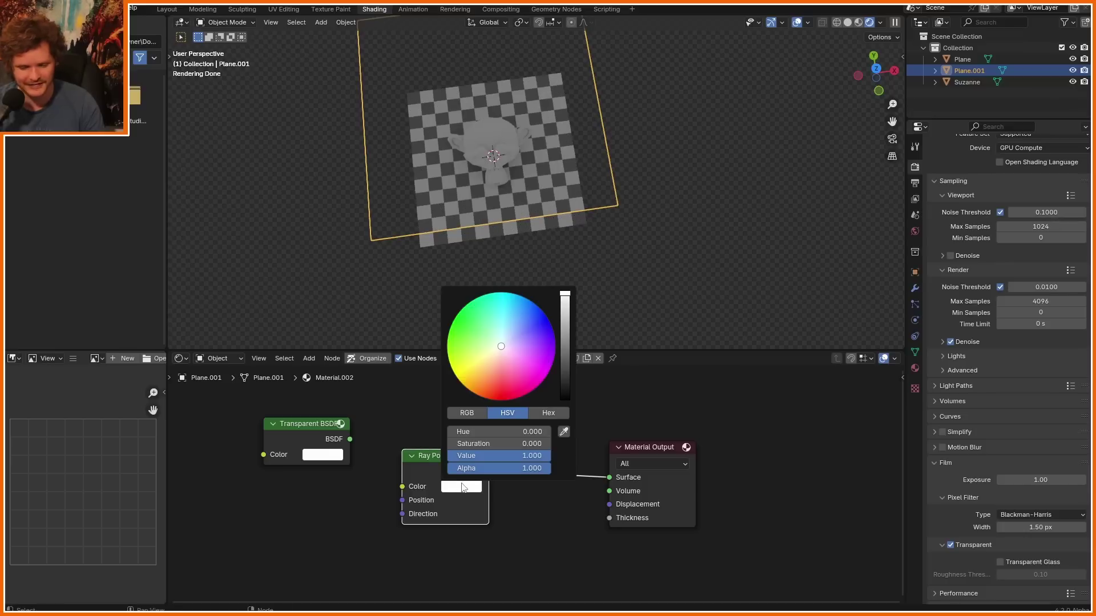
pyautogui.moveTo(504, 371)
pyautogui.mouseDown()
pyautogui.moveTo(498, 382)
pyautogui.moveTo(508, 373)
pyautogui.mouseUp()
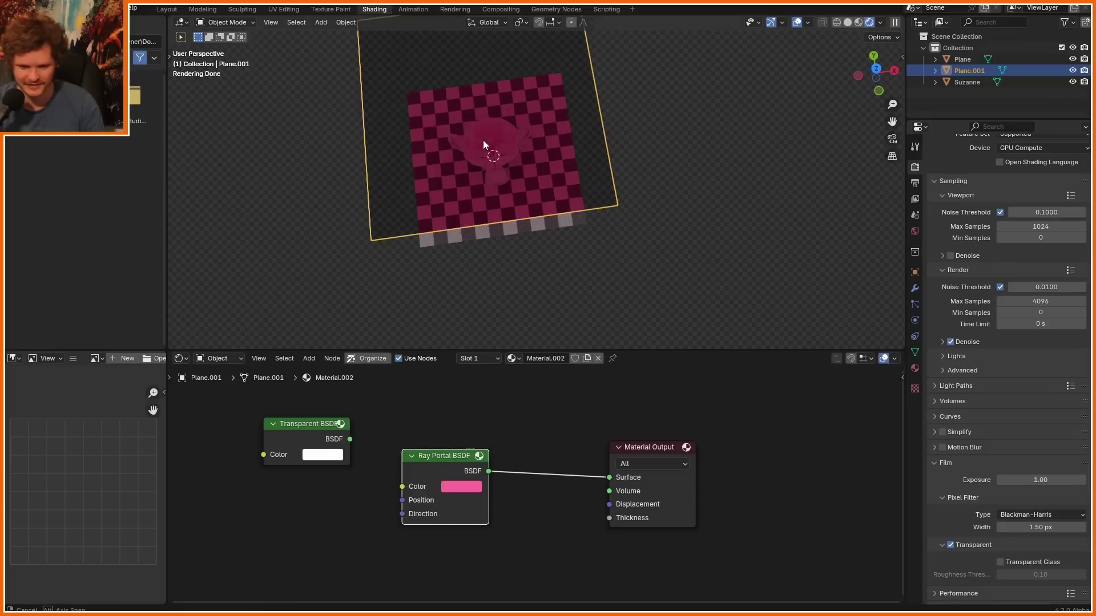
pyautogui.moveTo(483, 139); pyautogui.dragTo(496, 96, button='middle')
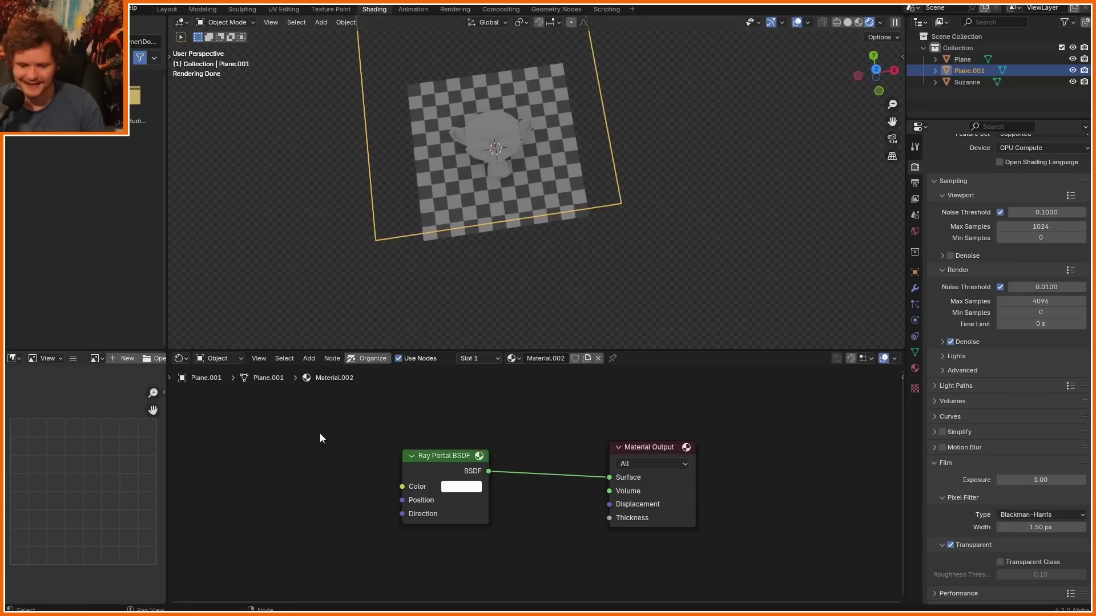
# Step: Examine the Geometry node's Incoming vector as color on the portal plane from different angles
pyautogui.moveTo(400, 521); pyautogui.dragTo(471, 497, button='middle')
pyautogui.scroll(7, 576, 462)
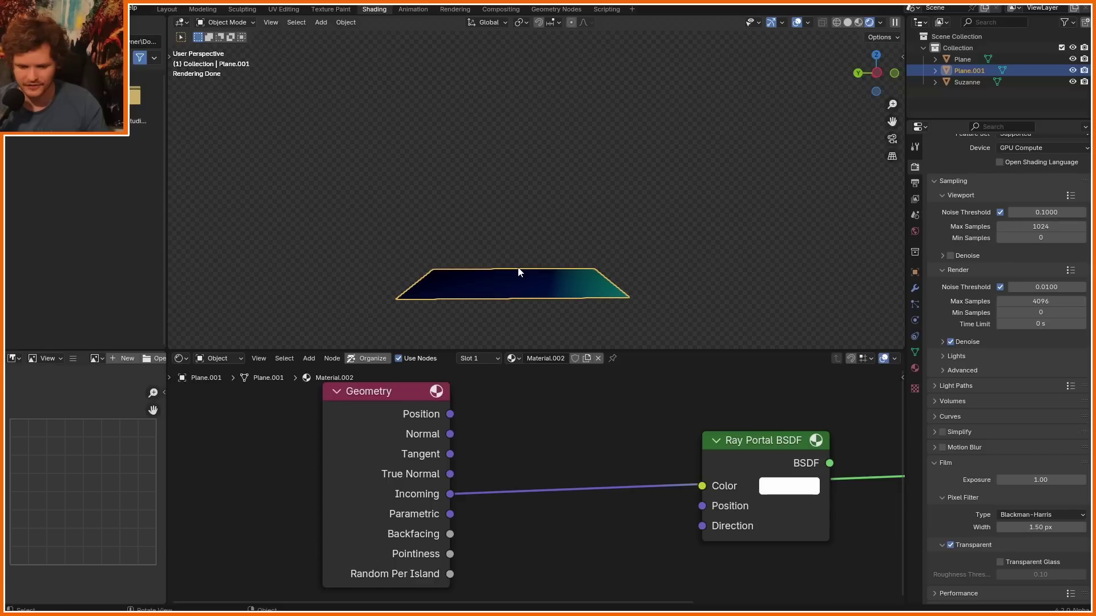
pyautogui.moveTo(519, 272)
pyautogui.mouseDown(button='middle')
pyautogui.moveTo(494, 307)
pyautogui.moveTo(533, 234)
pyautogui.moveTo(505, 345)
pyautogui.mouseUp(button='middle')
pyautogui.keyDown('ctrl'); pyautogui.moveTo(551, 551); pyautogui.dragTo(464, 498, button='right'); pyautogui.keyUp('ctrl')
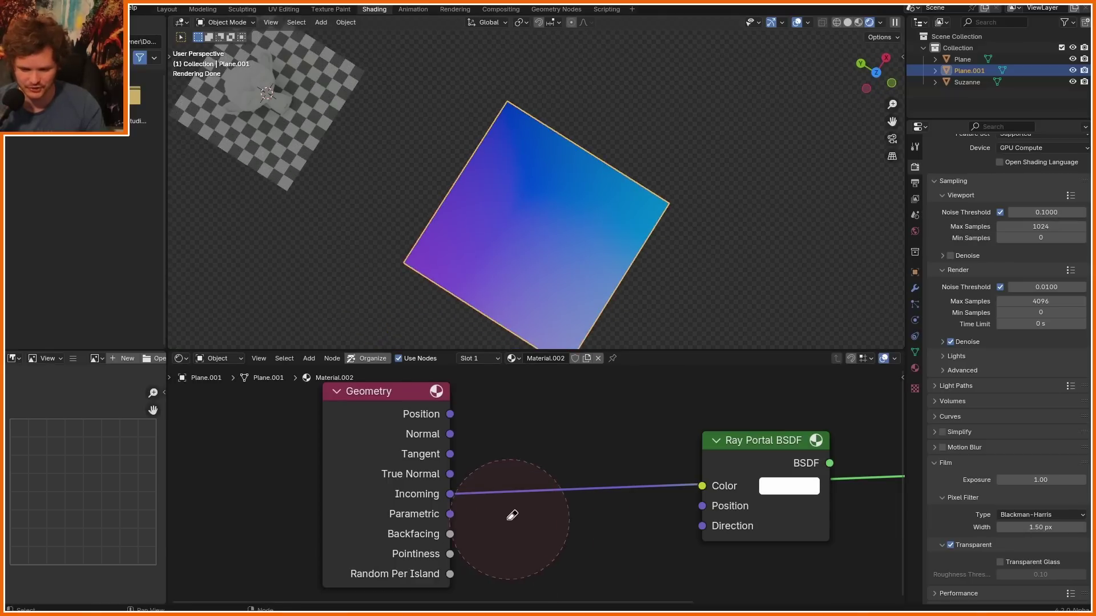
# Step: Annotate an arrow rising diagonally from the portal plane in the left orthographic view to illustrate the Incoming vector
pyautogui.moveTo(485, 239)
pyautogui.mouseDown(button='middle')
pyautogui.moveTo(475, 191)
pyautogui.moveTo(503, 215)
pyautogui.moveTo(504, 181)
pyautogui.moveTo(520, 224)
pyautogui.moveTo(526, 164)
pyautogui.moveTo(542, 219)
pyautogui.moveTo(547, 162)
pyautogui.moveTo(533, 179)
pyautogui.moveTo(443, 171)
pyautogui.moveTo(426, 195)
pyautogui.moveTo(430, 213)
pyautogui.moveTo(430, 183)
pyautogui.moveTo(438, 213)
pyautogui.moveTo(446, 198)
pyautogui.moveTo(484, 212)
pyautogui.mouseUp(button='middle')
pyautogui.moveTo(499, 147); pyautogui.dragTo(588, 188, button='middle')
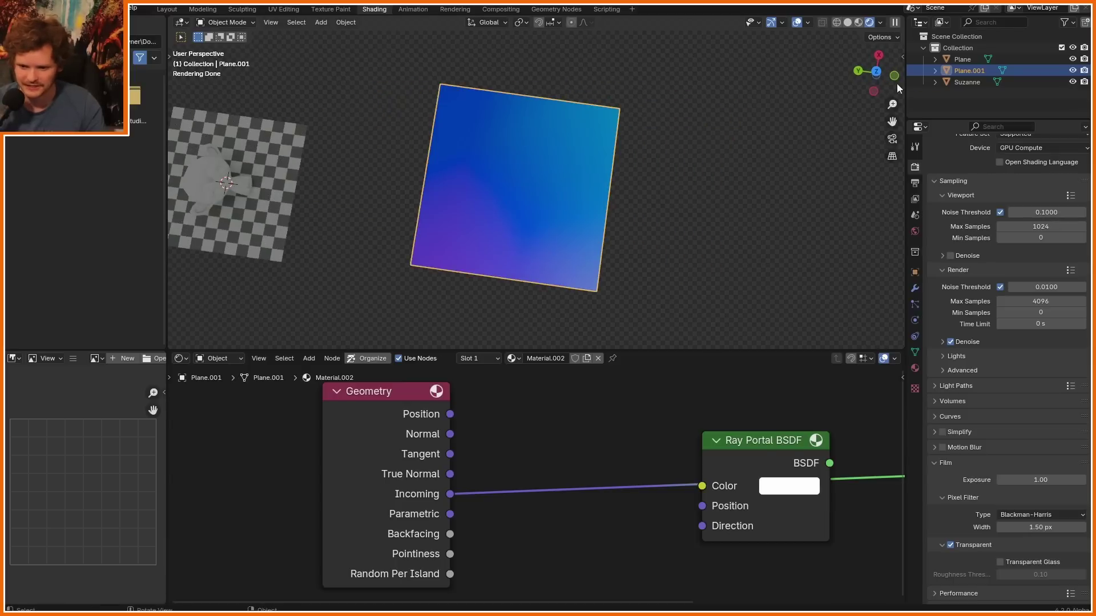
pyautogui.click(869, 92)
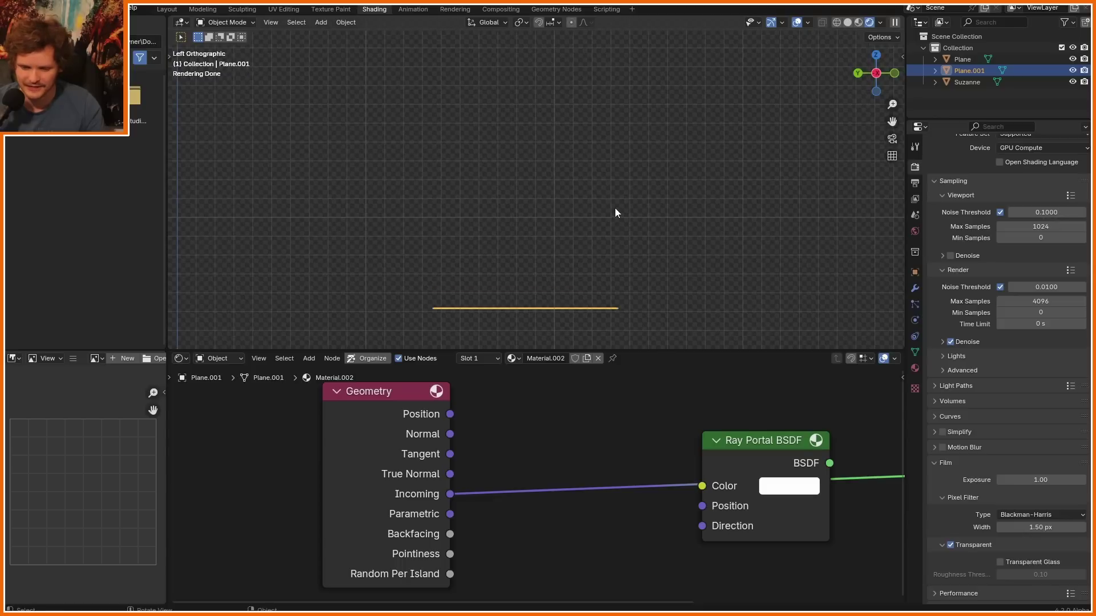
pyautogui.moveTo(615, 208)
pyautogui.mouseDown()
pyautogui.moveTo(618, 169)
pyautogui.moveTo(595, 188)
pyautogui.mouseUp()
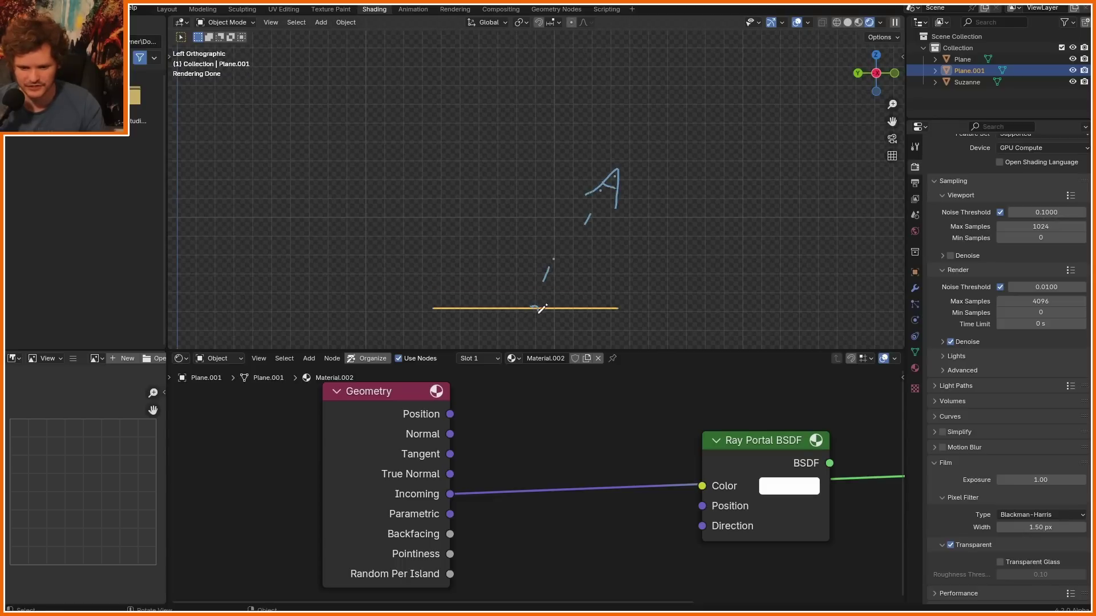
pyautogui.moveTo(542, 309); pyautogui.dragTo(612, 183)
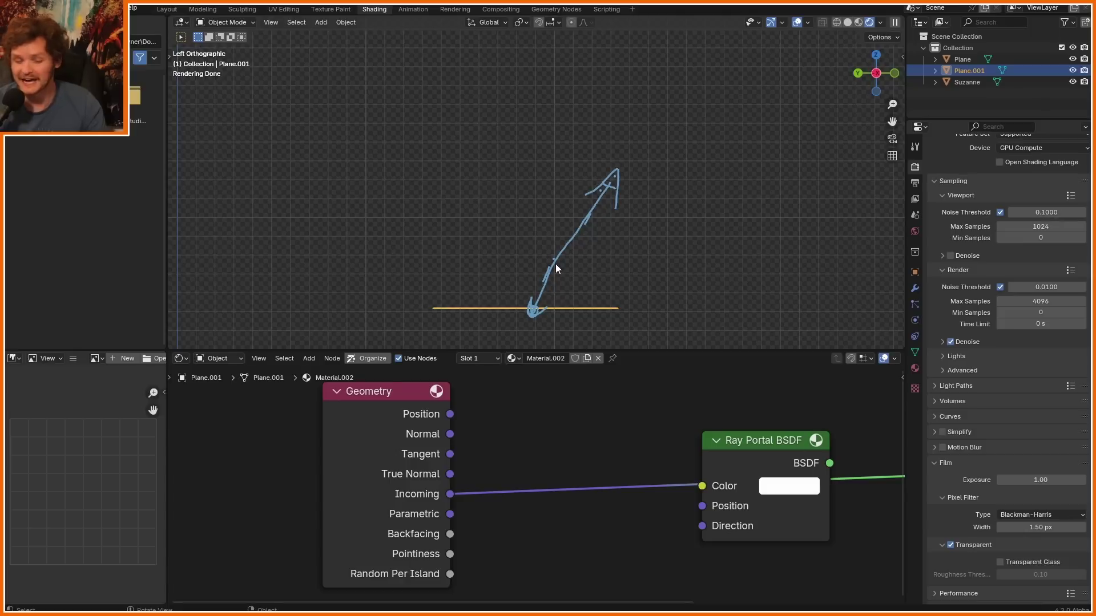
# Step: Annotate a second arrow at a shallower angle from the portal plane, then erase the sketched arrows
pyautogui.moveTo(386, 484); pyautogui.dragTo(333, 479)
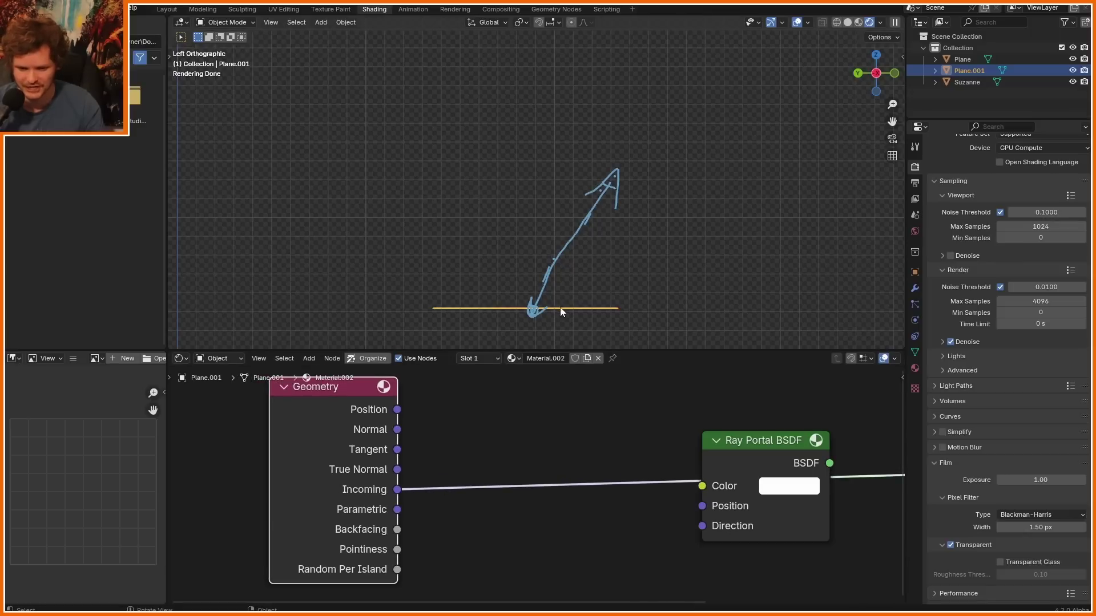
pyautogui.moveTo(566, 301); pyautogui.dragTo(629, 216)
pyautogui.hotkey('ctrl', 'z')
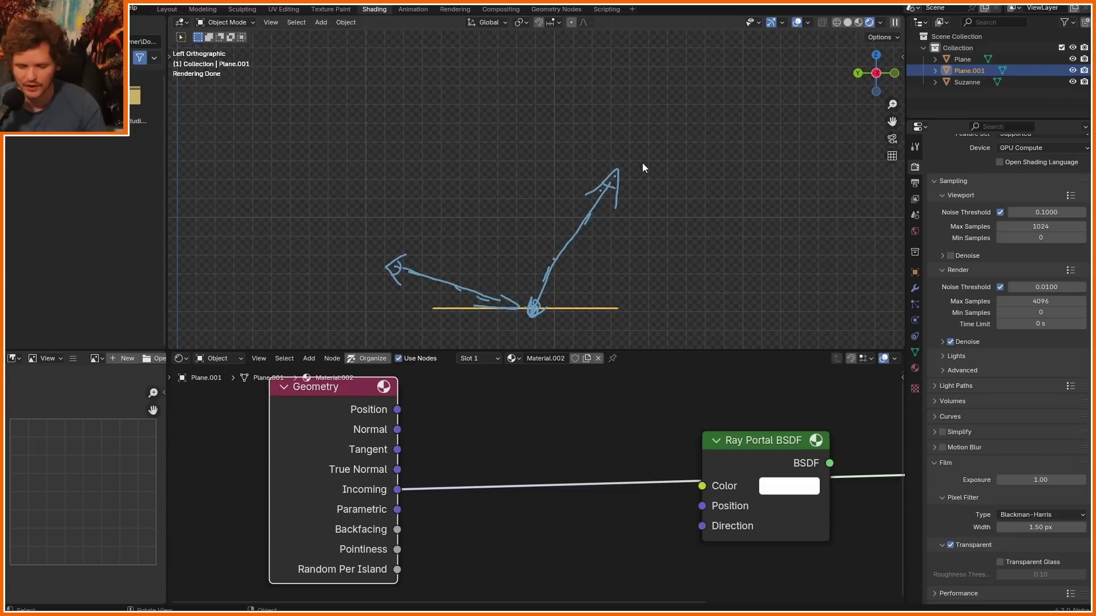
pyautogui.moveTo(608, 188); pyautogui.dragTo(526, 288, button='right')
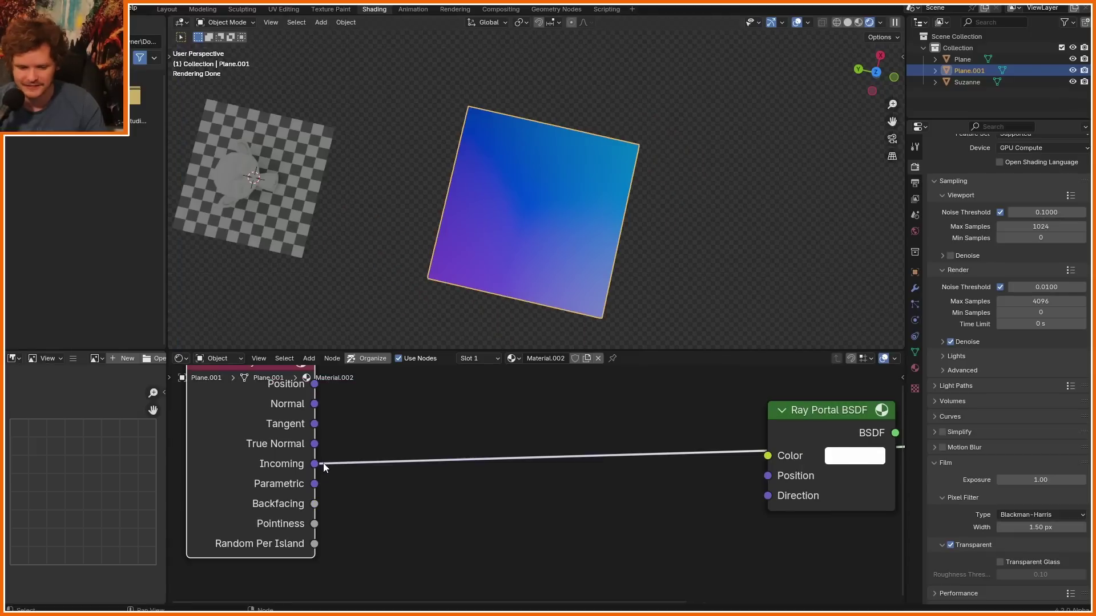
# Step: Add a Scale vector math node fed by the Geometry node's Incoming output and set its scale to -1
pyautogui.moveTo(315, 464); pyautogui.dragTo(486, 487)
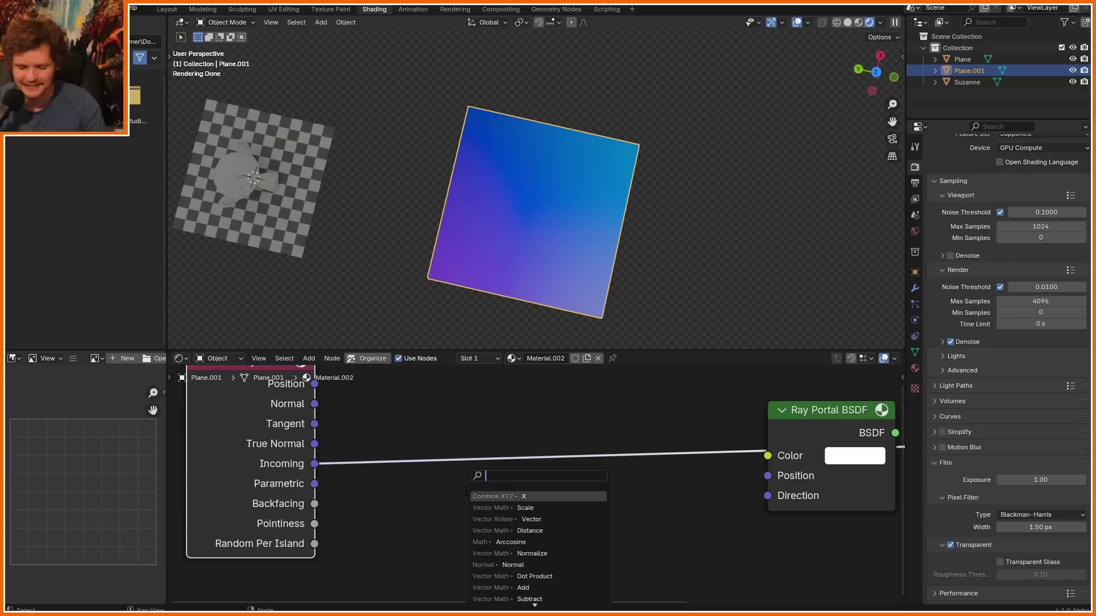
pyautogui.write('sca')
pyautogui.press('Return')
pyautogui.click(511, 544)
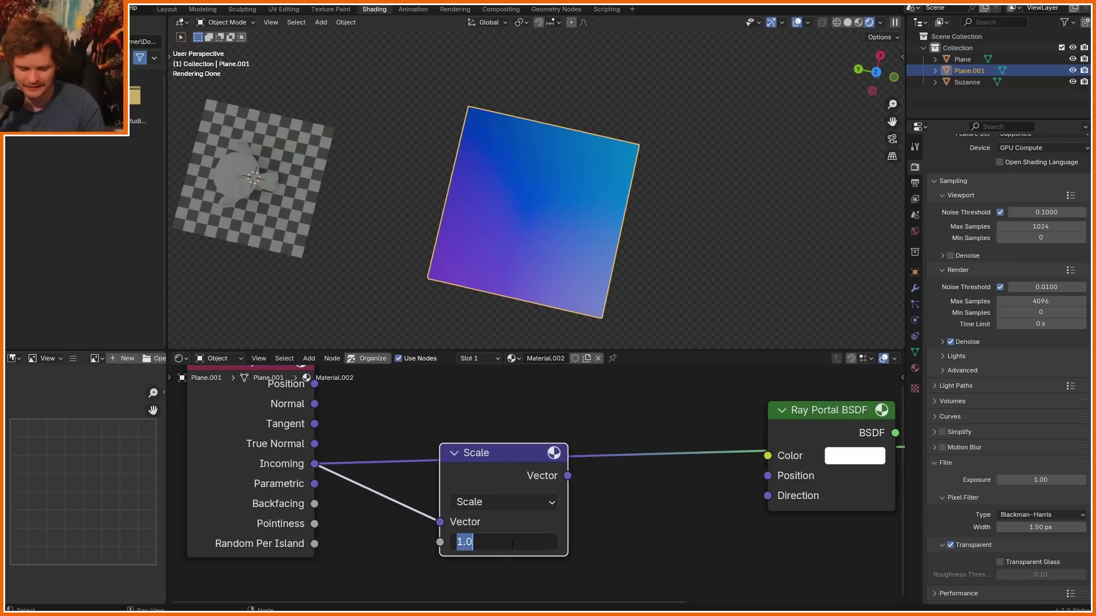
pyautogui.write('-1')
pyautogui.press('Return')
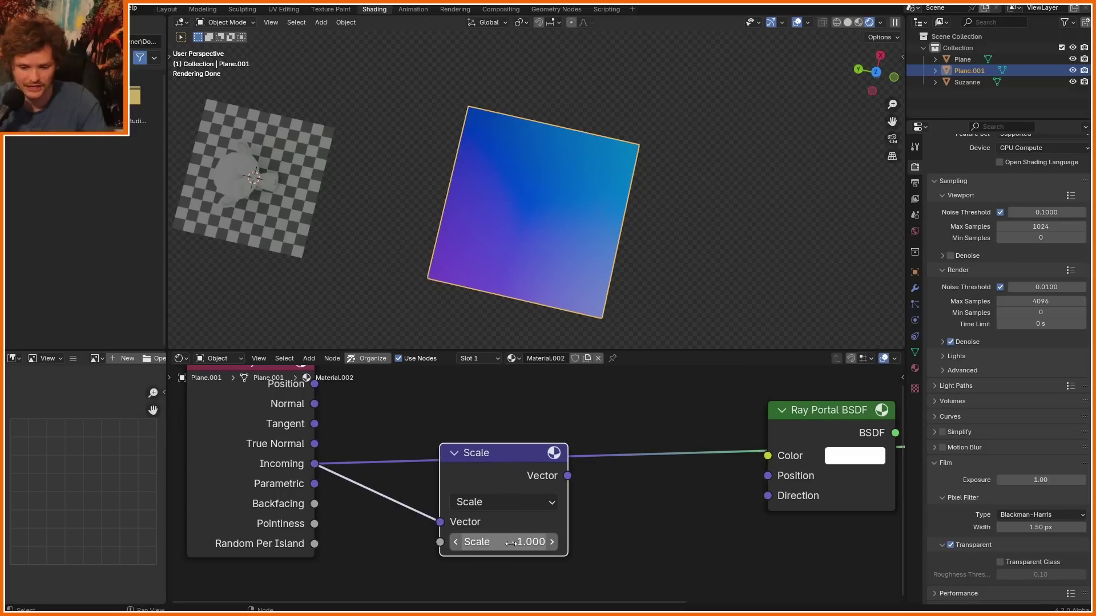
# Step: Connect the Scale node's Vector output to the Ray Portal BSDF's Direction, leave its Color unlinked, and compare with and without the Direction link
pyautogui.moveTo(553, 479); pyautogui.dragTo(403, 509, button='middle')
pyautogui.moveTo(415, 509); pyautogui.dragTo(571, 548)
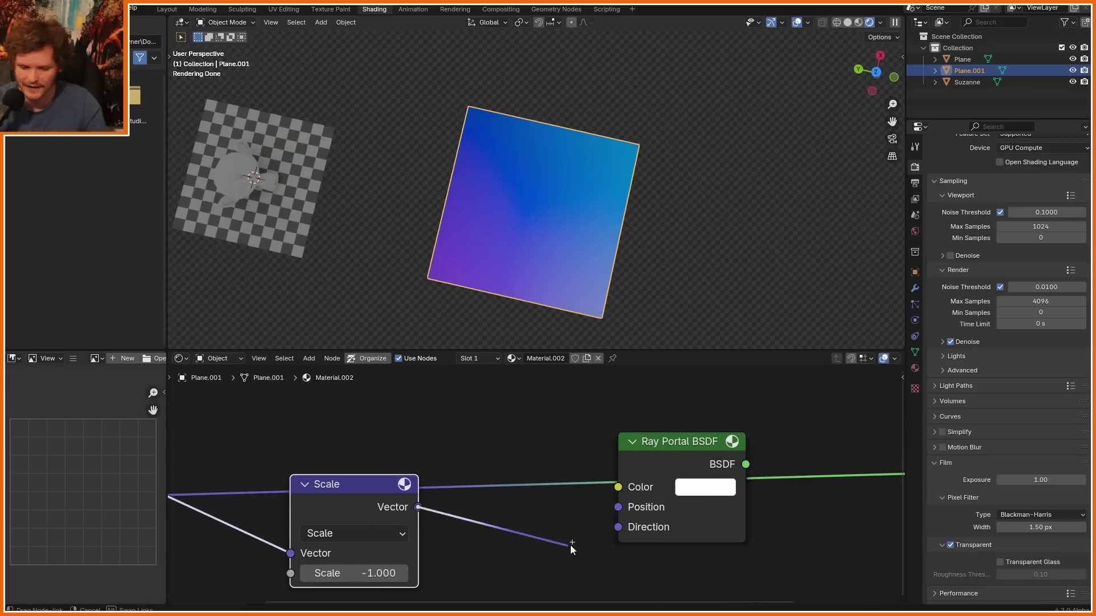
pyautogui.moveTo(571, 547); pyautogui.dragTo(618, 527)
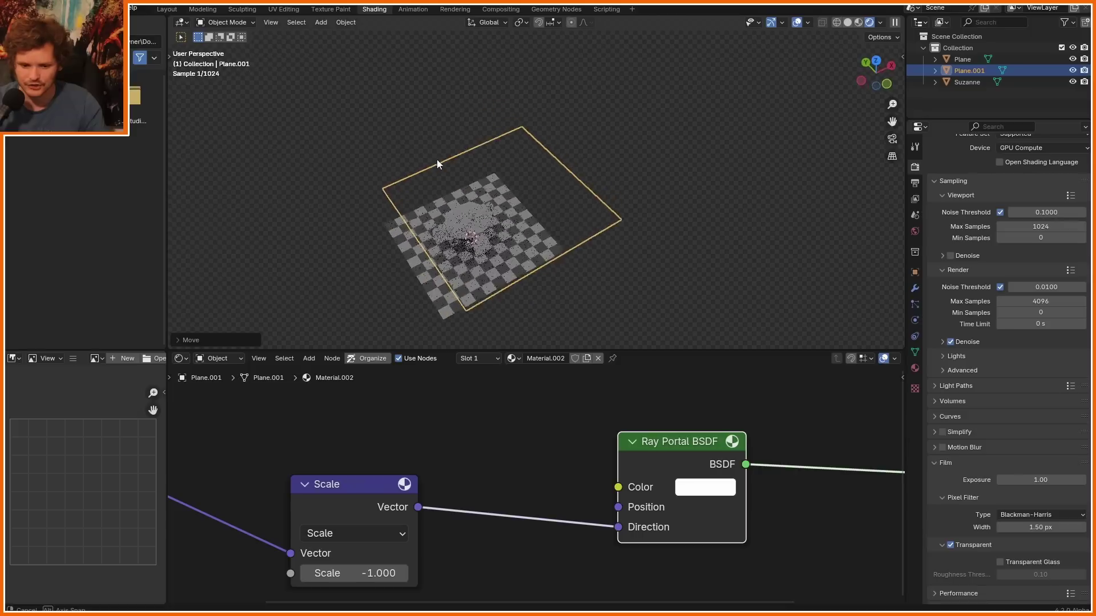
pyautogui.moveTo(438, 163); pyautogui.dragTo(463, 175, button='middle')
pyautogui.hotkey('ctrl', 'z')
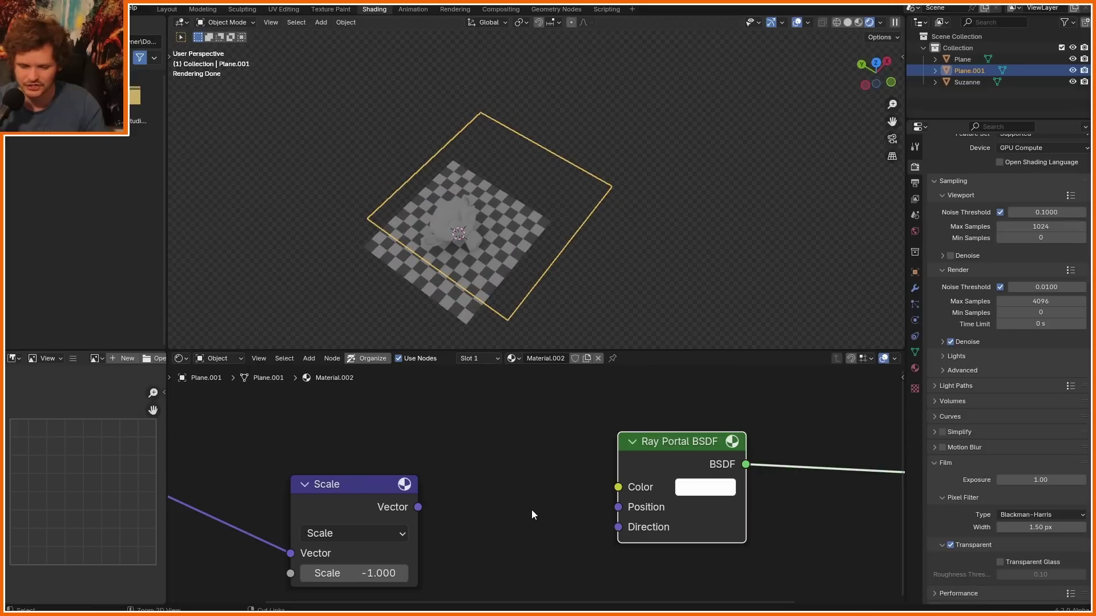
pyautogui.hotkey('ctrl', 'shift', 'z')
pyautogui.moveTo(494, 212)
pyautogui.mouseDown(button='middle')
pyautogui.moveTo(488, 237)
pyautogui.moveTo(476, 205)
pyautogui.moveTo(494, 206)
pyautogui.mouseUp(button='middle')
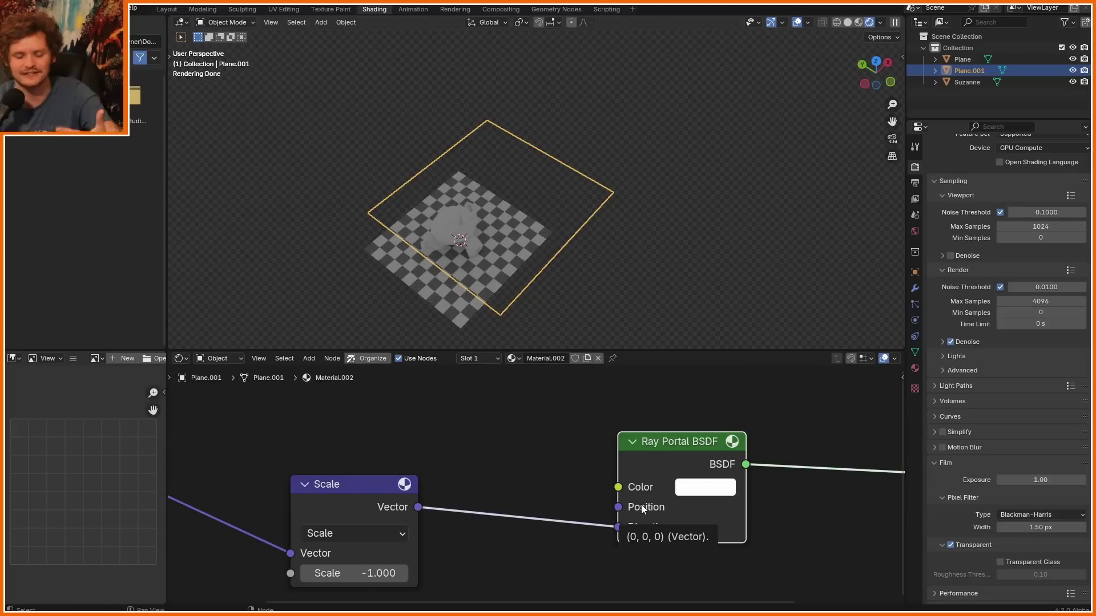
# Step: Mark the Ray Portal BSDF's Direction and Position inputs with annotation arrows, compare solid and rendered shading, and erase the arrows
pyautogui.moveTo(740, 447); pyautogui.dragTo(664, 421, button='middle')
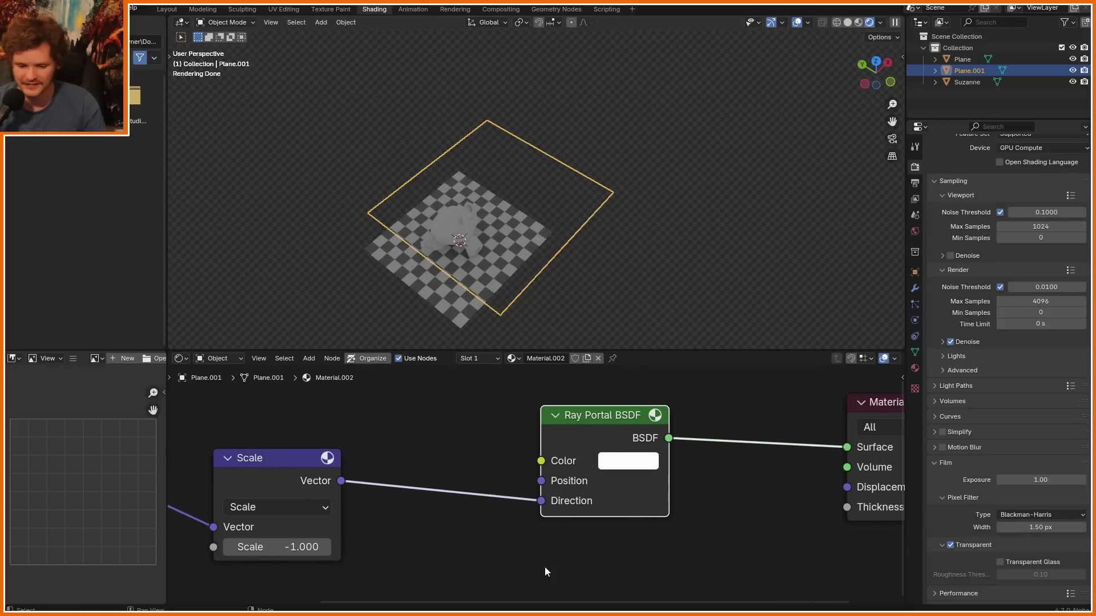
pyautogui.keyDown('ctrl'); pyautogui.moveTo(544, 567); pyautogui.dragTo(521, 521, button='right'); pyautogui.keyUp('ctrl')
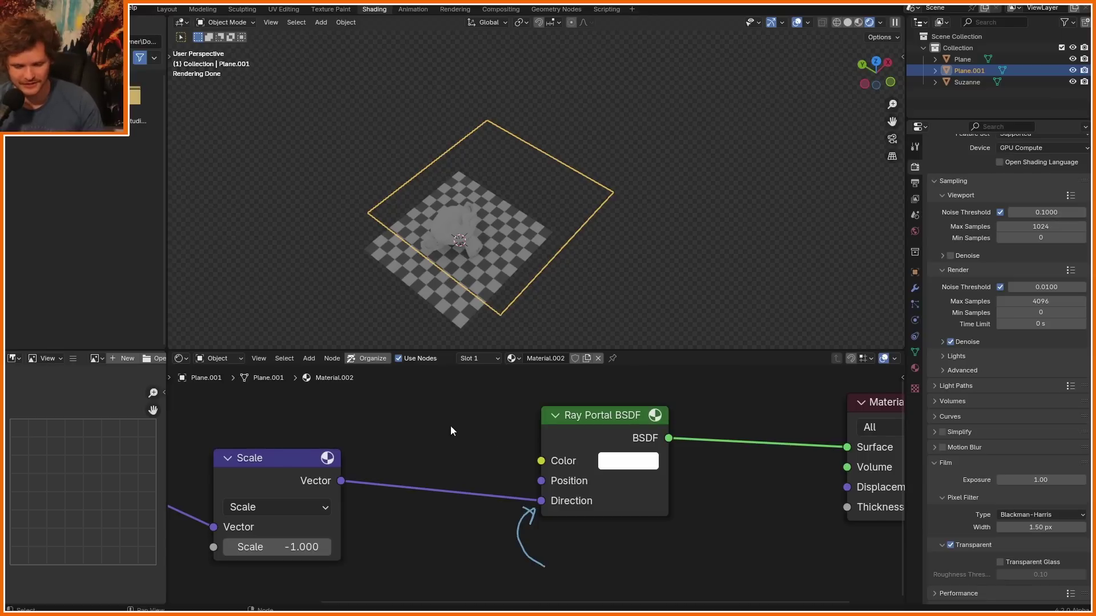
pyautogui.moveTo(523, 477); pyautogui.dragTo(532, 476)
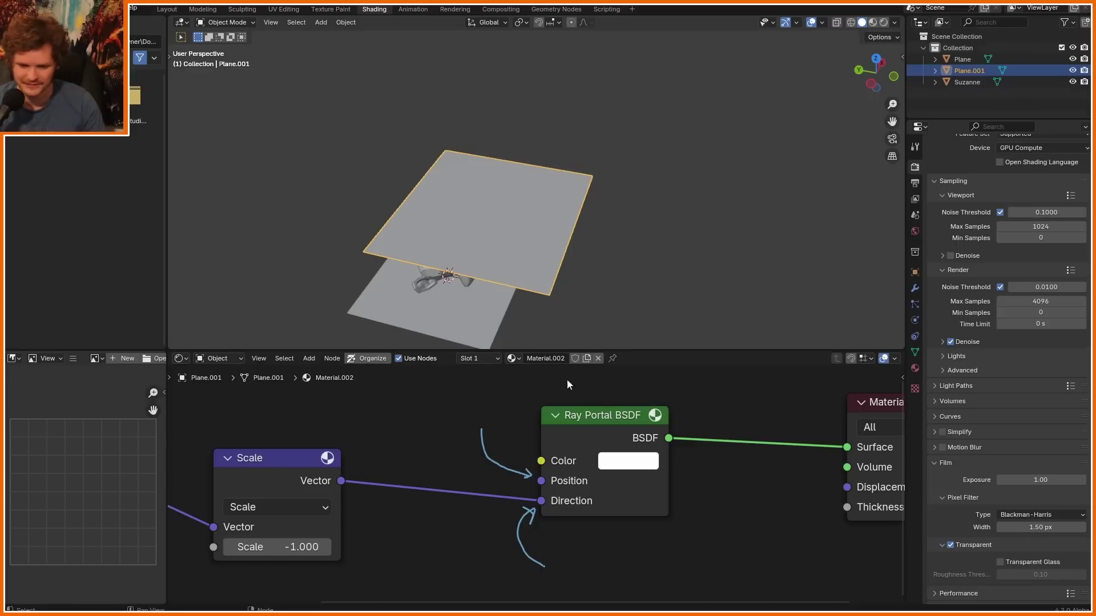
pyautogui.press('z')
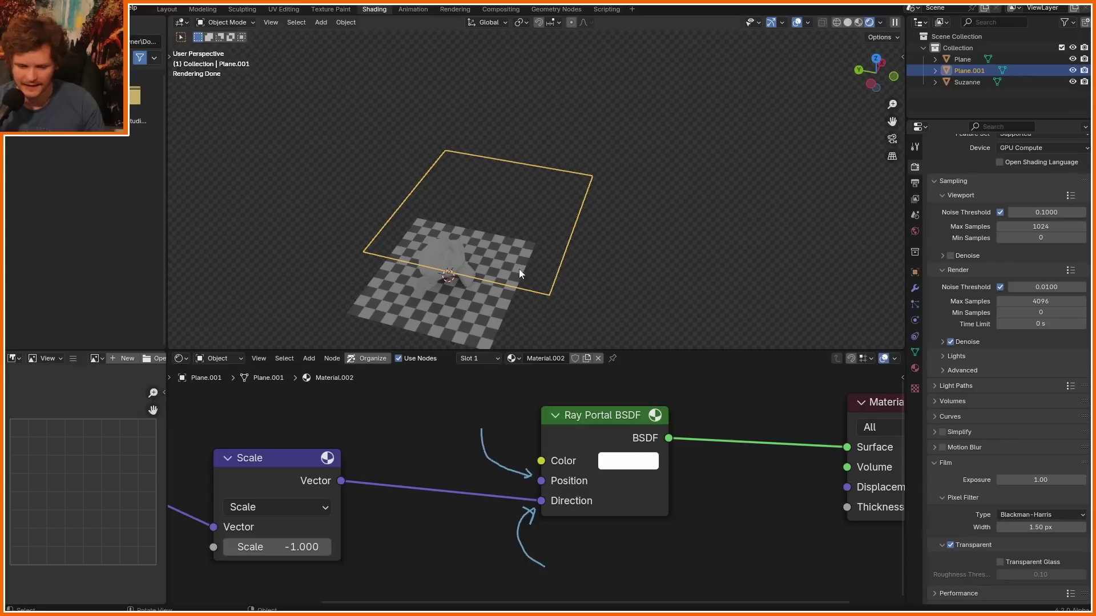
pyautogui.moveTo(519, 269); pyautogui.dragTo(479, 274, button='middle')
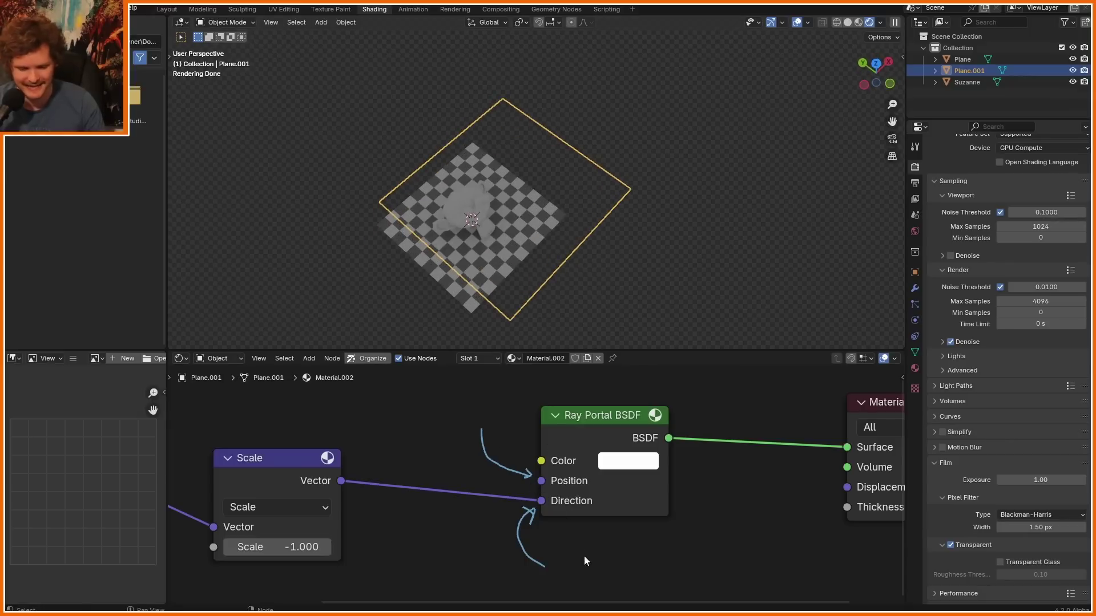
pyautogui.moveTo(590, 576); pyautogui.dragTo(472, 448, button='right')
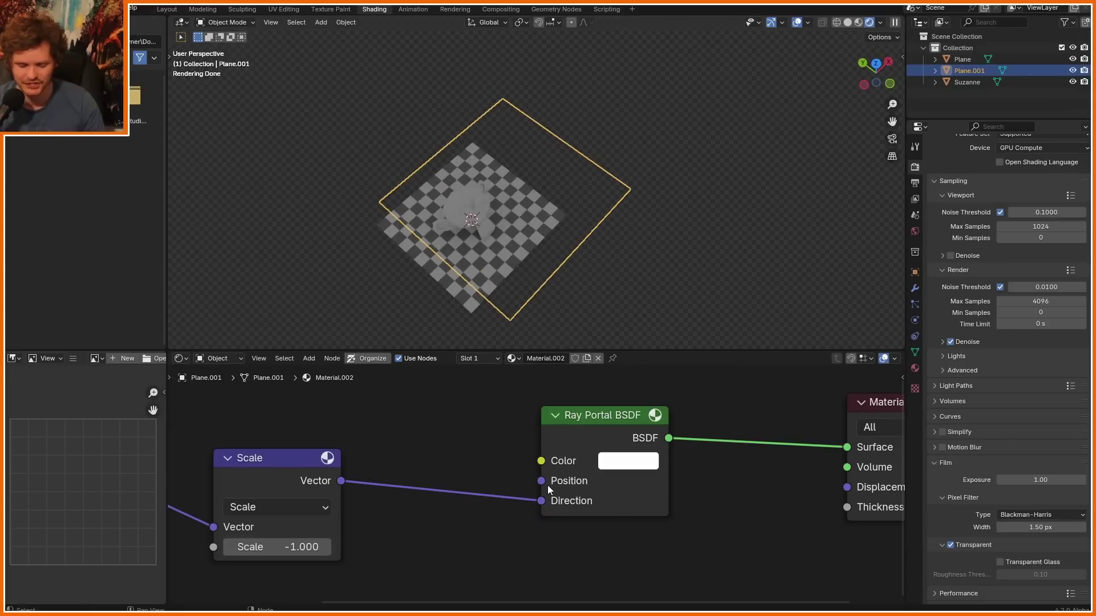
# Step: Add a second Geometry node above the first one with its Position output feeding the Ray Portal BSDF's Position
pyautogui.moveTo(547, 485); pyautogui.dragTo(389, 405)
pyautogui.write('pos')
pyautogui.press('Return')
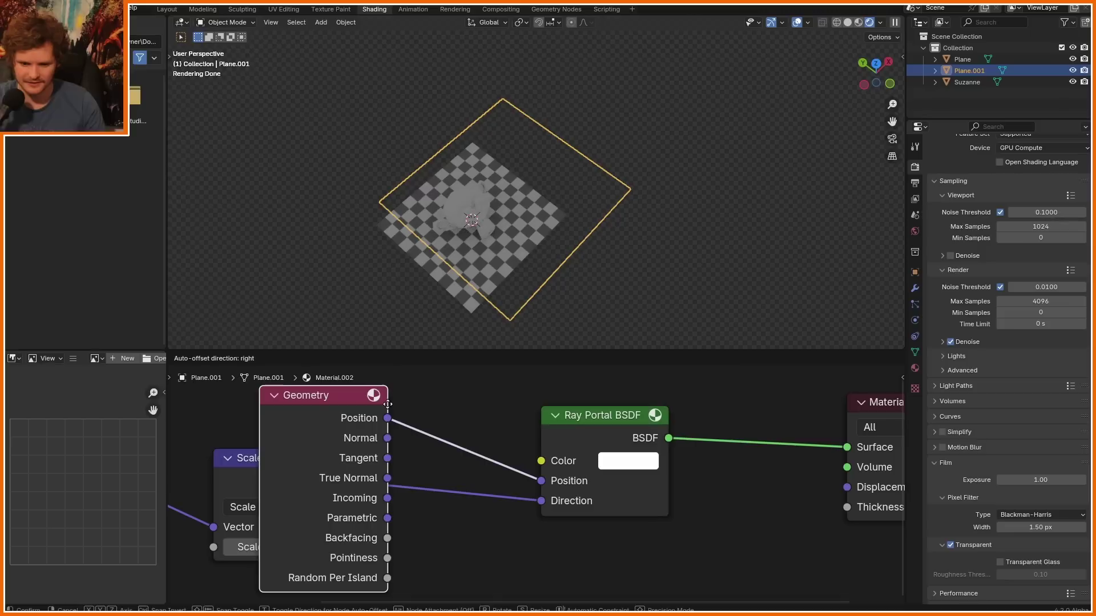
pyautogui.scroll(-3, 325, 414)
pyautogui.click(275, 436)
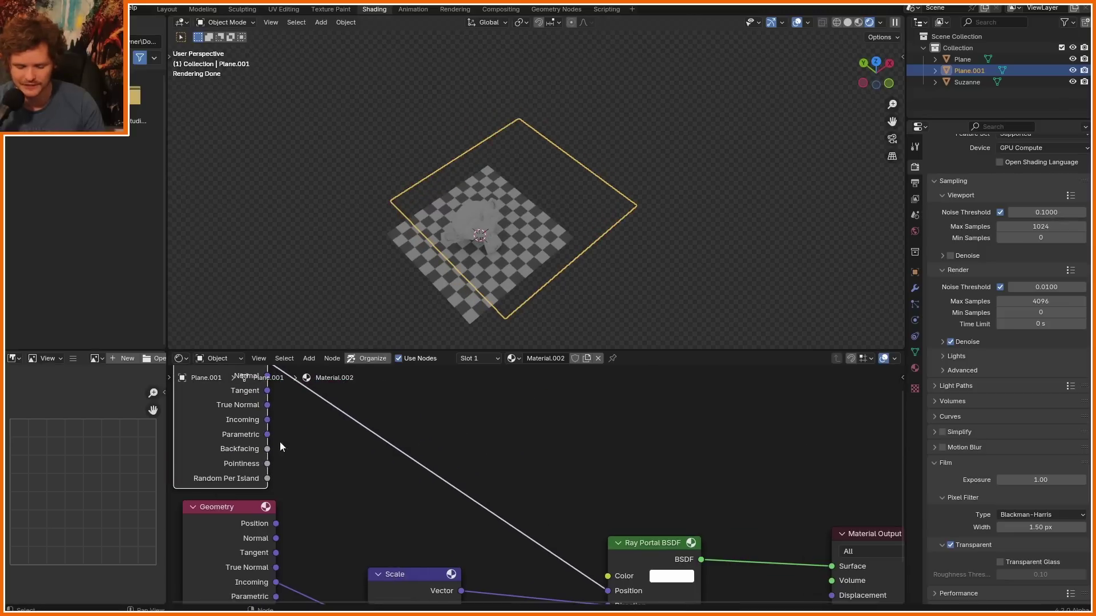
pyautogui.scroll(-2, 532, 539)
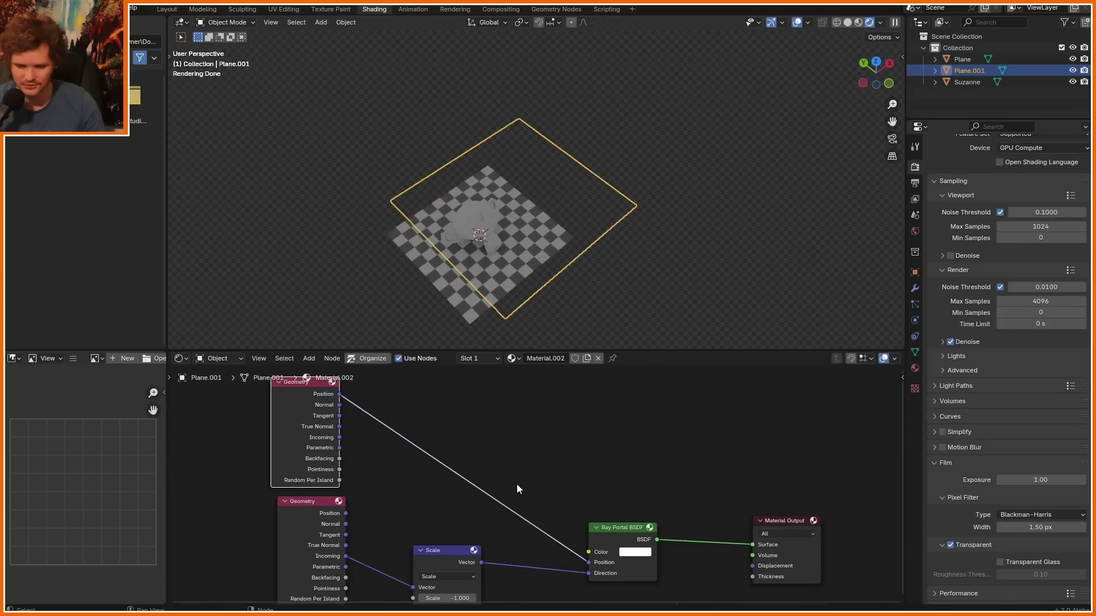
# Step: Sketch temporary annotations over the nodes and an upward arrow on the portal plane, then undo them
pyautogui.moveTo(491, 239); pyautogui.dragTo(492, 213, button='middle')
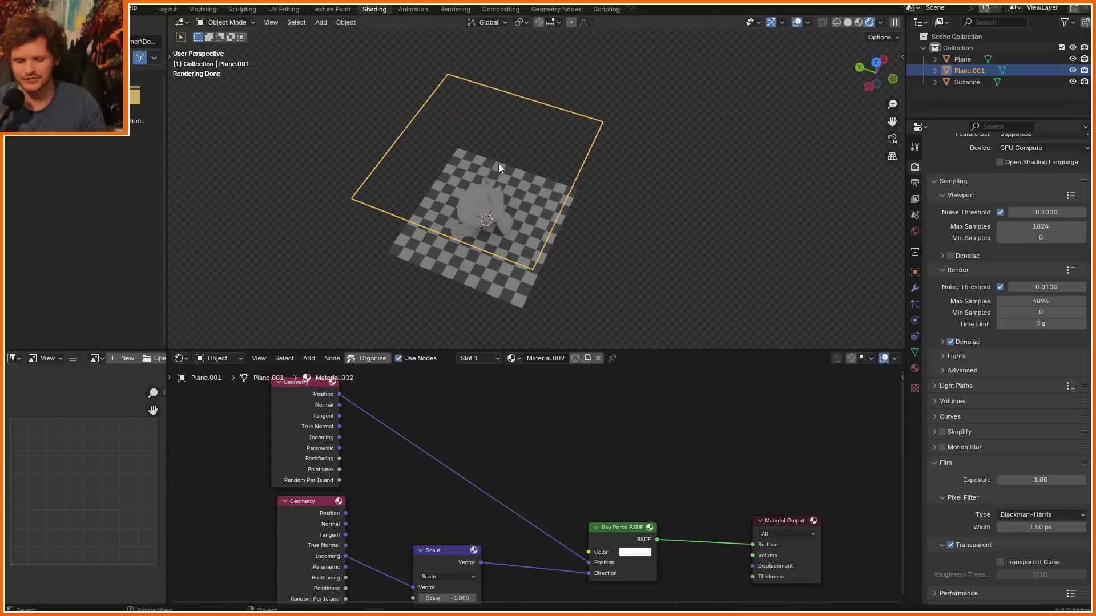
pyautogui.moveTo(530, 181)
pyautogui.mouseDown(button='middle')
pyautogui.moveTo(560, 197)
pyautogui.moveTo(509, 157)
pyautogui.moveTo(533, 193)
pyautogui.moveTo(527, 175)
pyautogui.mouseUp(button='middle')
pyautogui.moveTo(539, 542); pyautogui.dragTo(511, 508, button='middle')
pyautogui.press('d')
pyautogui.moveTo(487, 577)
pyautogui.mouseDown()
pyautogui.moveTo(458, 403)
pyautogui.moveTo(475, 404)
pyautogui.moveTo(400, 507)
pyautogui.mouseUp()
pyautogui.hotkey('ctrl', 'z')
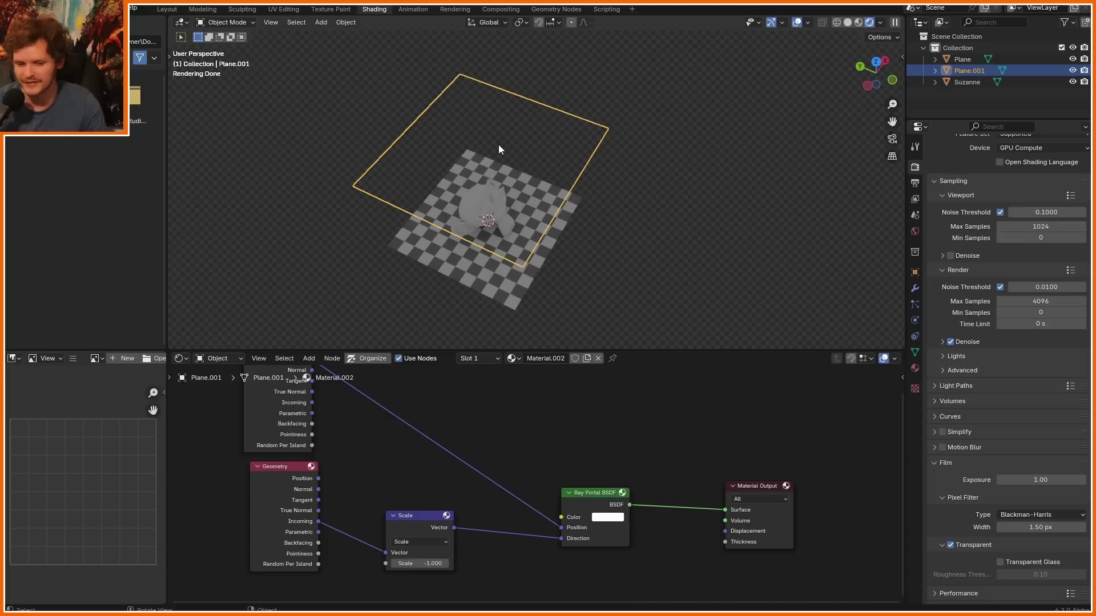
pyautogui.moveTo(496, 153)
pyautogui.mouseDown()
pyautogui.moveTo(502, 79)
pyautogui.moveTo(516, 87)
pyautogui.mouseUp()
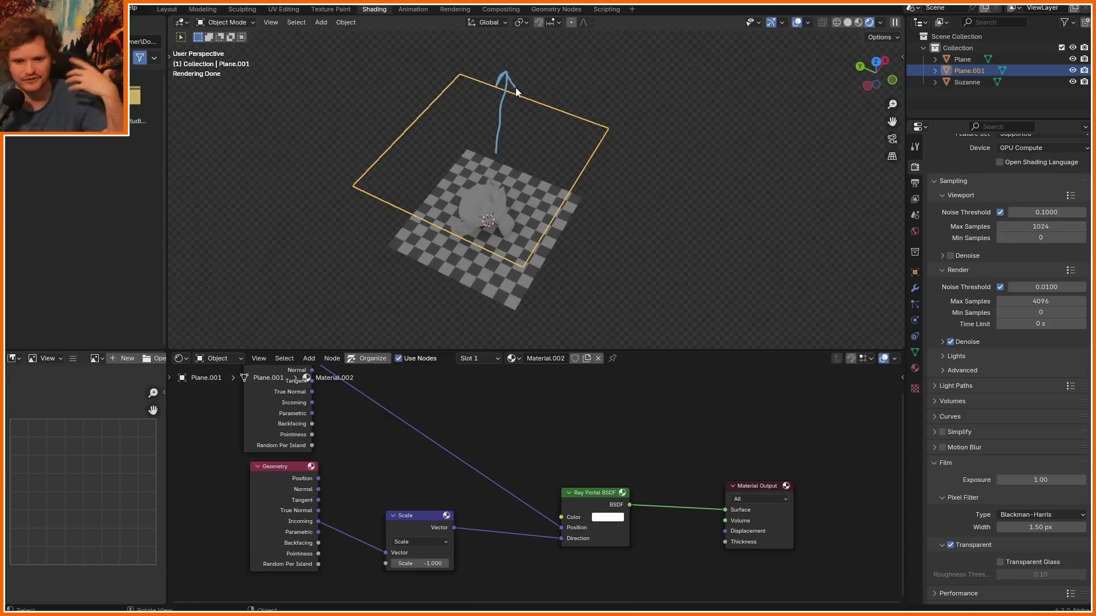
pyautogui.hotkey('ctrl', 'z')
pyautogui.hotkey('ctrl', 'z')
# Step: Insert a Vector Math Add node between the Geometry Position and the Ray Portal BSDF's Position, and set its Z offset to -2.370
pyautogui.scroll(3, 419, 422)
pyautogui.moveTo(419, 423); pyautogui.dragTo(480, 454, button='middle')
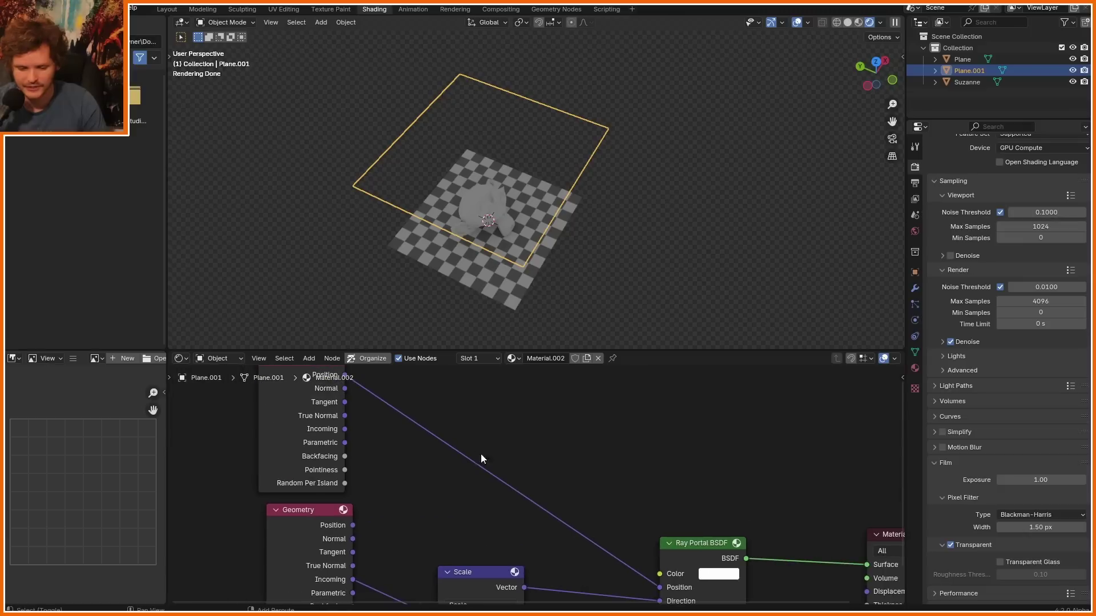
pyautogui.moveTo(372, 414); pyautogui.dragTo(376, 437, button='middle')
pyautogui.moveTo(328, 391); pyautogui.dragTo(326, 395)
pyautogui.hotkey('shift', 'a')
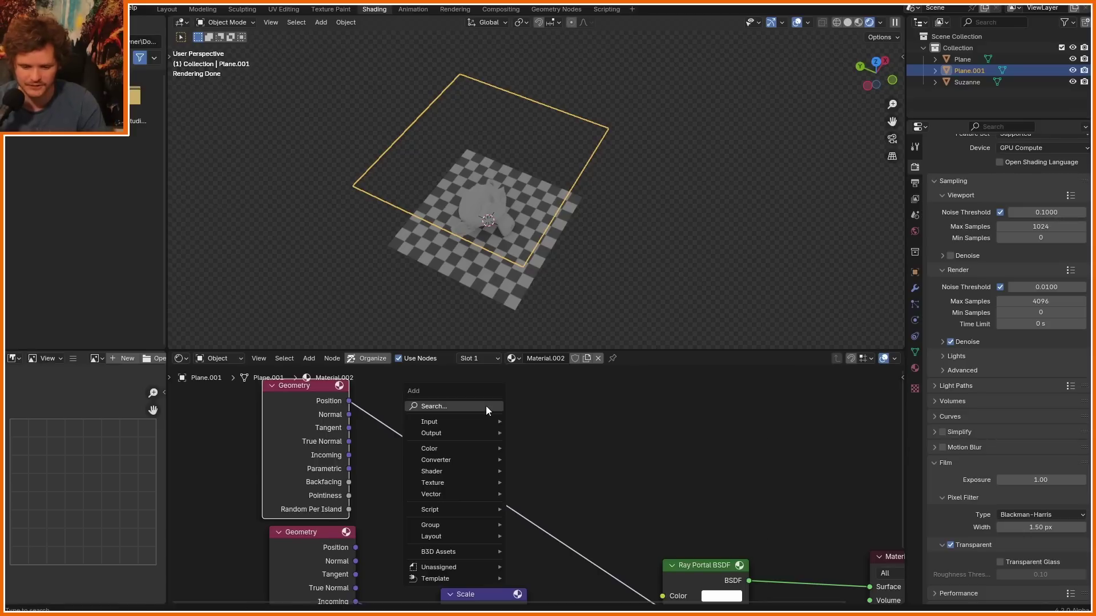
pyautogui.write('ve')
pyautogui.press('Return')
pyautogui.click(516, 443)
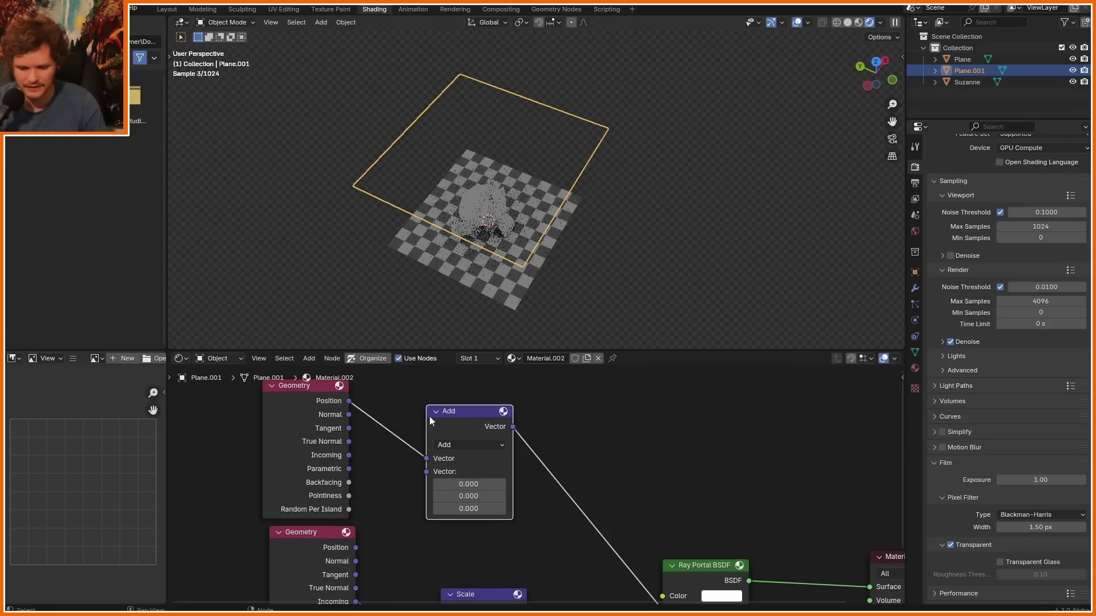
pyautogui.moveTo(469, 508); pyautogui.dragTo(368, 509)
pyautogui.moveTo(518, 140); pyautogui.dragTo(547, 177, button='middle')
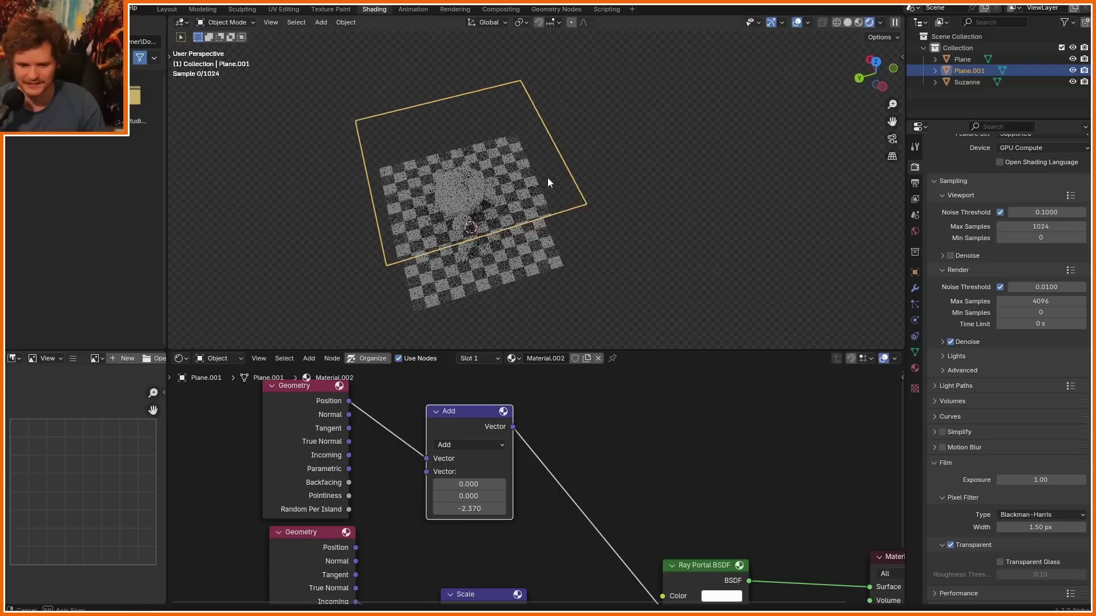
# Step: Move the portal plane along the Y axis, clear of the checkered floor and monkey
pyautogui.press('g')
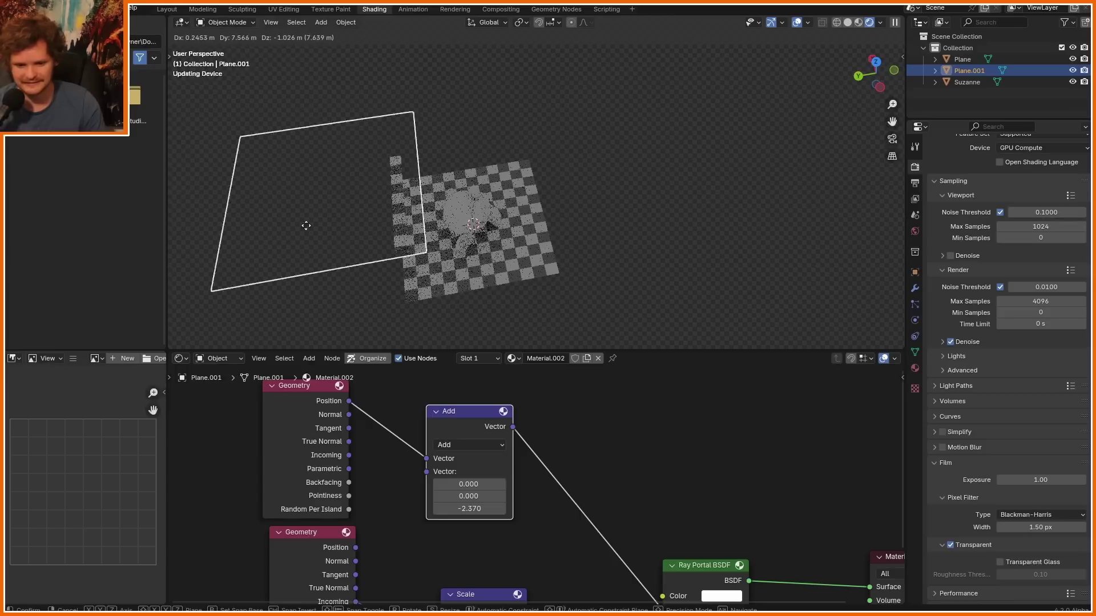
pyautogui.click(406, 203)
pyautogui.press('g')
pyautogui.press('y')
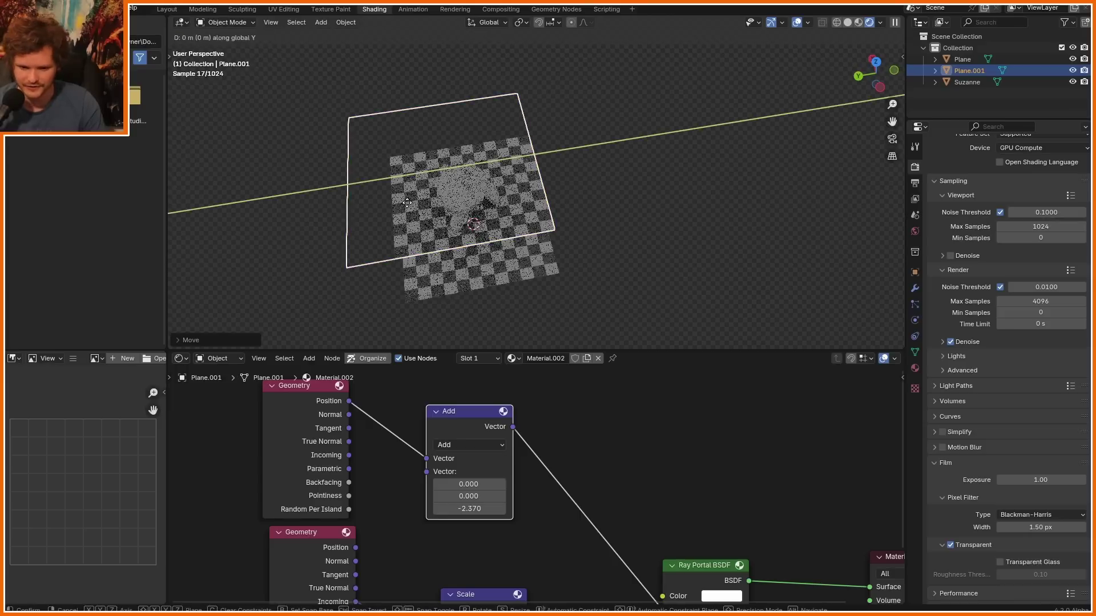
pyautogui.click(547, 397)
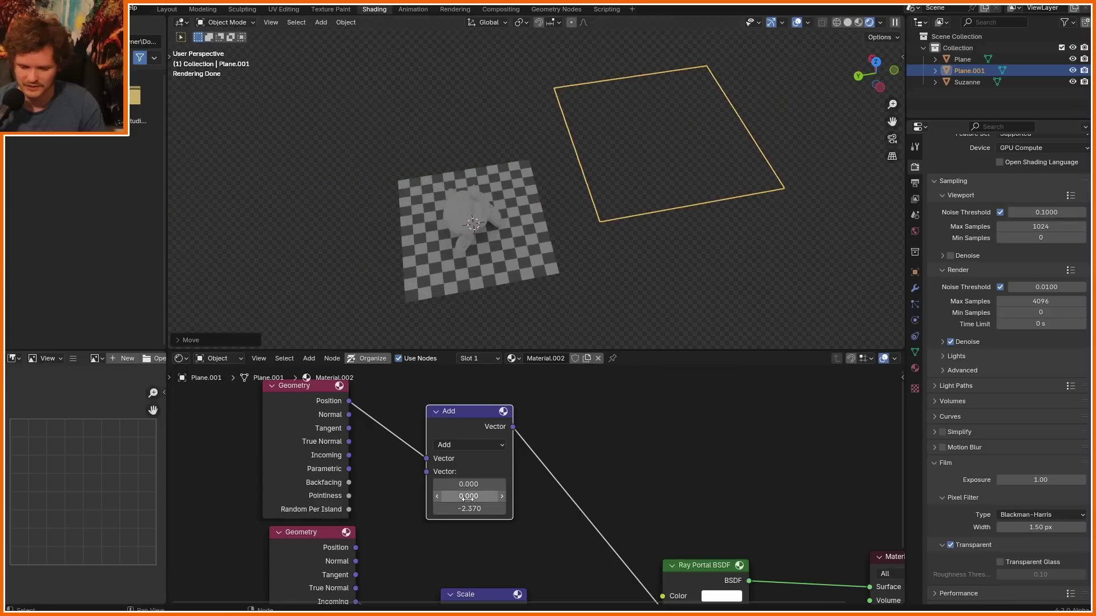
# Step: Set the Add node's Y offset to 11.900 so the portal plane samples the checkered-floor scene beside it
pyautogui.moveTo(466, 496); pyautogui.dragTo(525, 496)
pyautogui.moveTo(634, 158); pyautogui.dragTo(627, 222, button='middle')
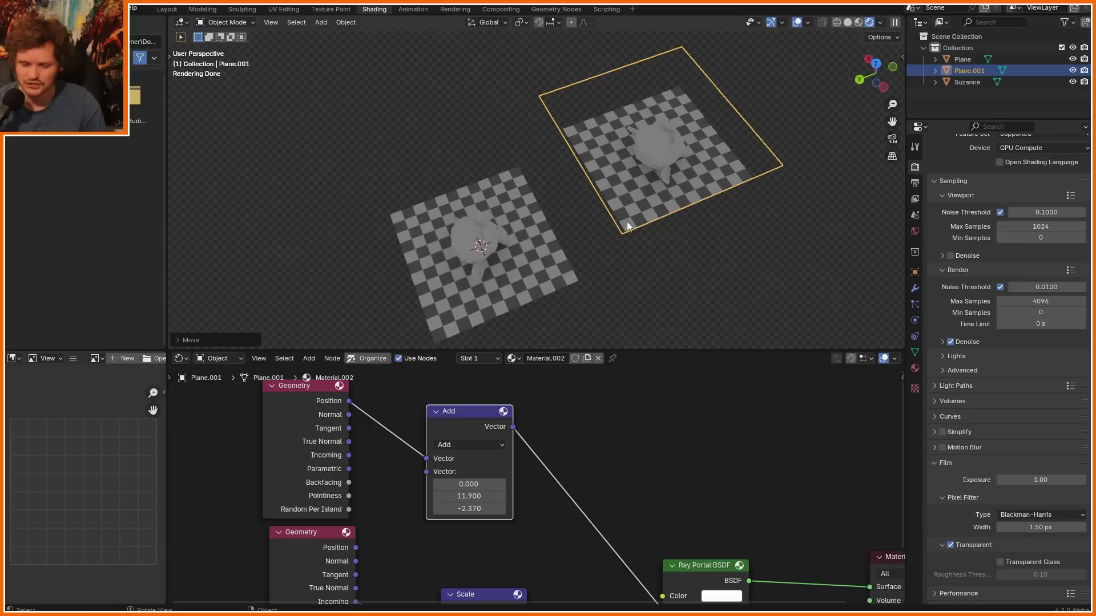
# Step: Sketch annotations around the portal plane's outline and compare it in solid and rendered shading
pyautogui.moveTo(624, 233); pyautogui.dragTo(595, 69)
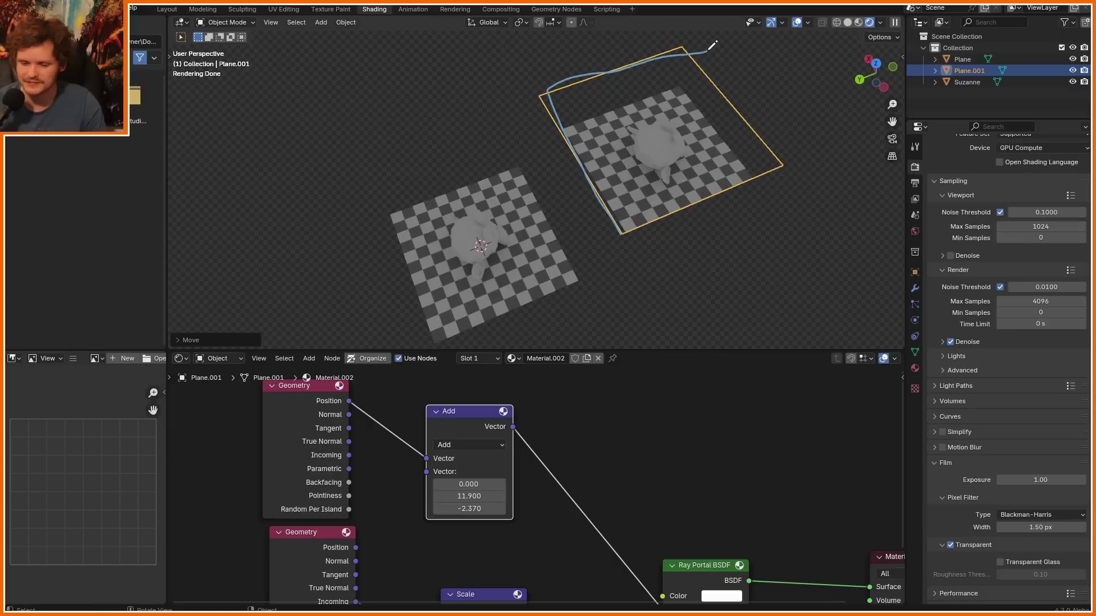
pyautogui.moveTo(785, 165); pyautogui.dragTo(618, 218)
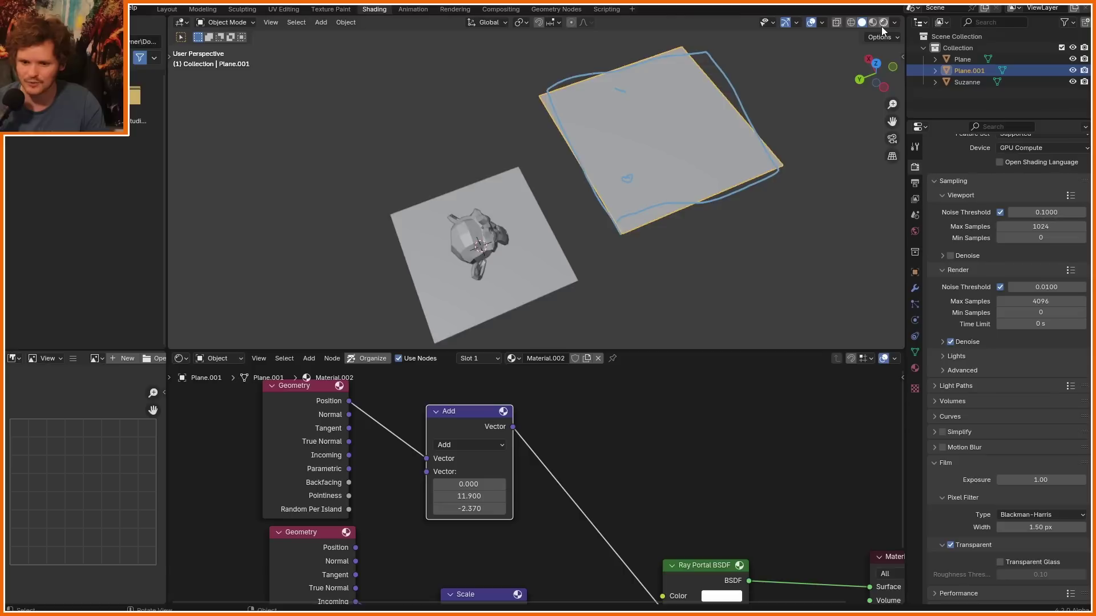
pyautogui.click(880, 26)
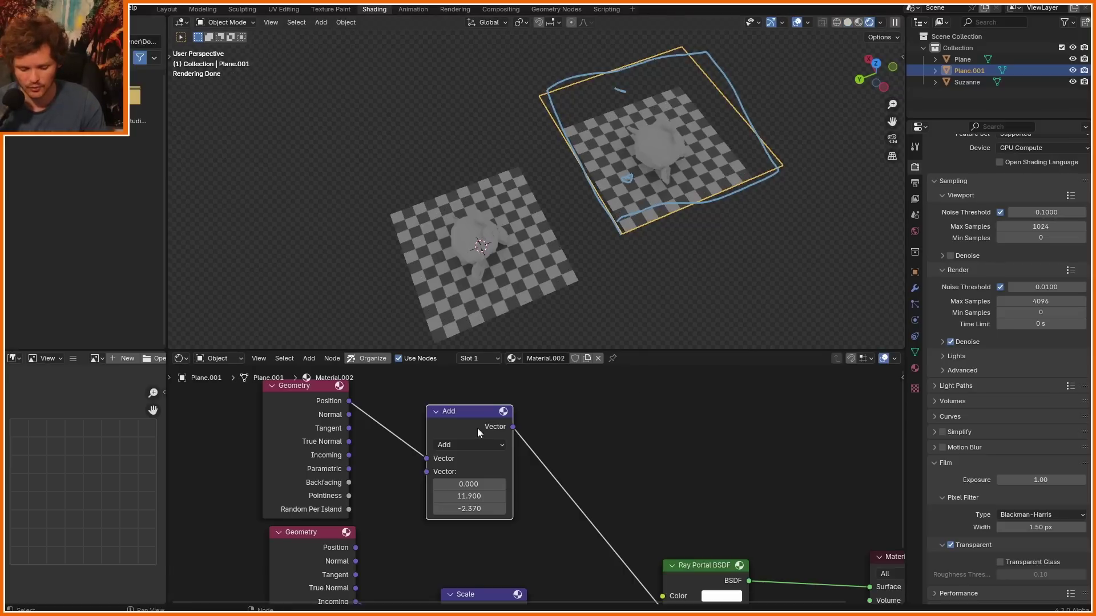
# Step: Toggle muting of the Add node repeatedly to compare the portal with and without the offset, and show the viewport sidebar
pyautogui.press('m')
pyautogui.press('m')
pyautogui.press('m')
pyautogui.press('m')
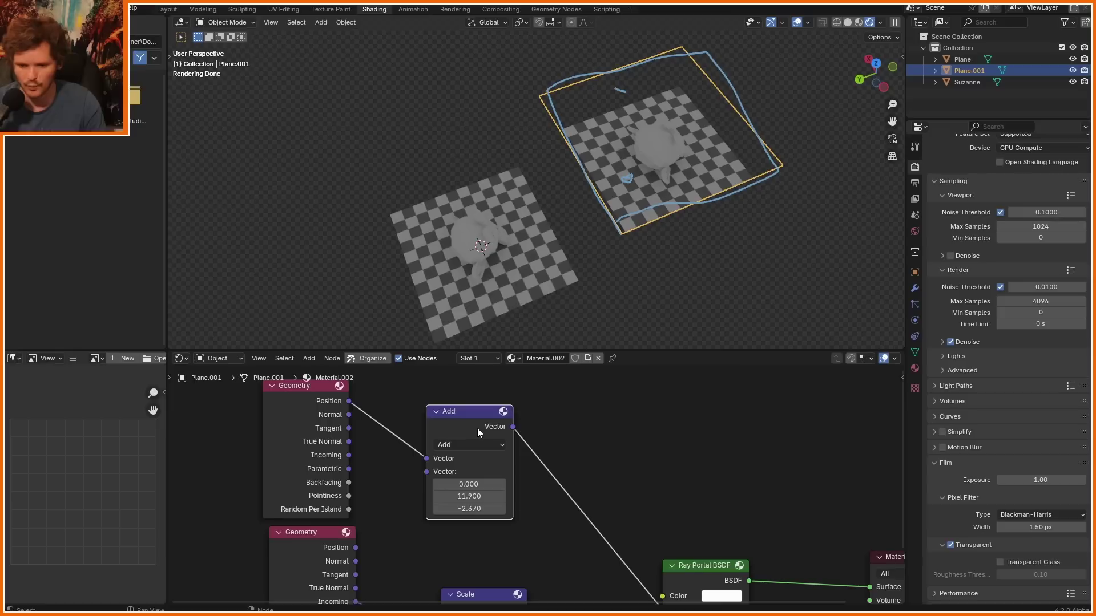
pyautogui.press('n')
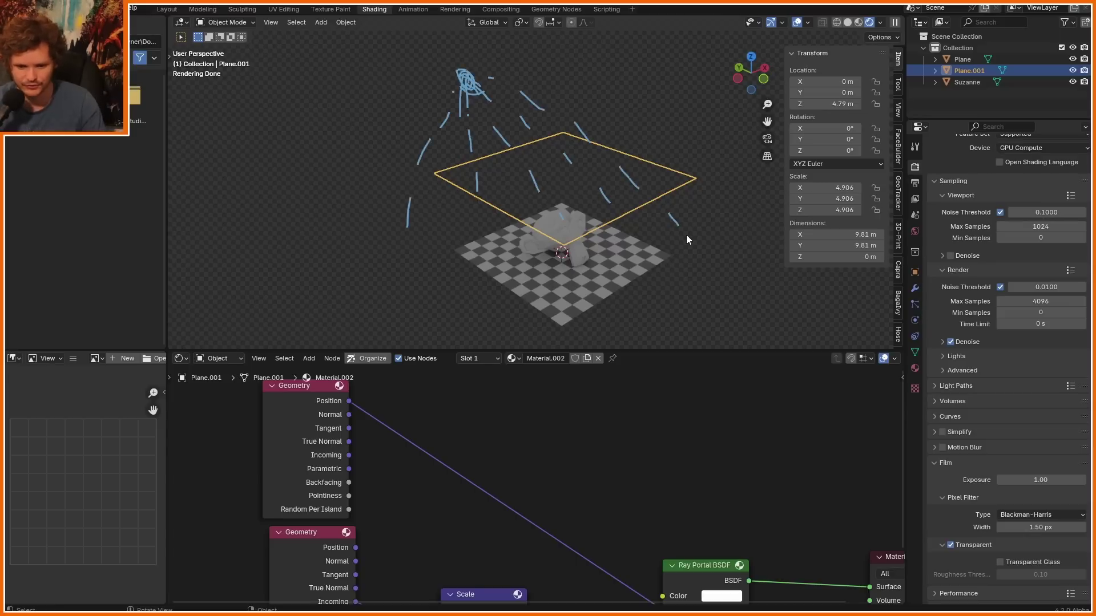
# Step: In the left orthographic view, sketch temporary downward arrows beneath the portal plane, then erase them
pyautogui.press('ctrl+KP_3')
pyautogui.keyDown('shift'); pyautogui.moveTo(519, 213); pyautogui.dragTo(505, 189, button='middle'); pyautogui.keyUp('shift')
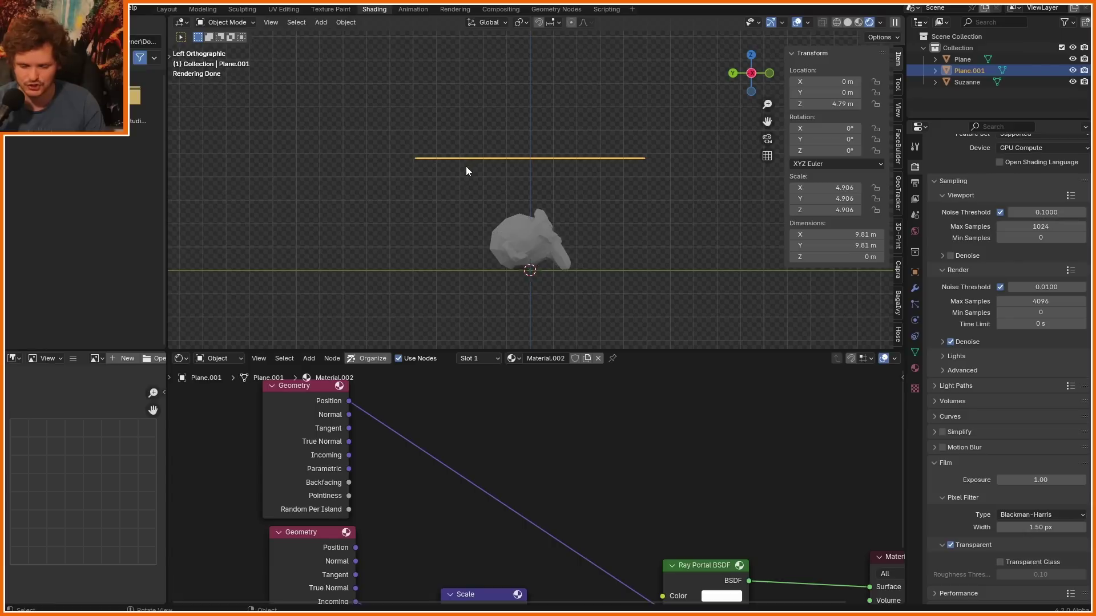
pyautogui.moveTo(466, 167)
pyautogui.mouseDown()
pyautogui.moveTo(465, 225)
pyautogui.moveTo(456, 213)
pyautogui.mouseUp()
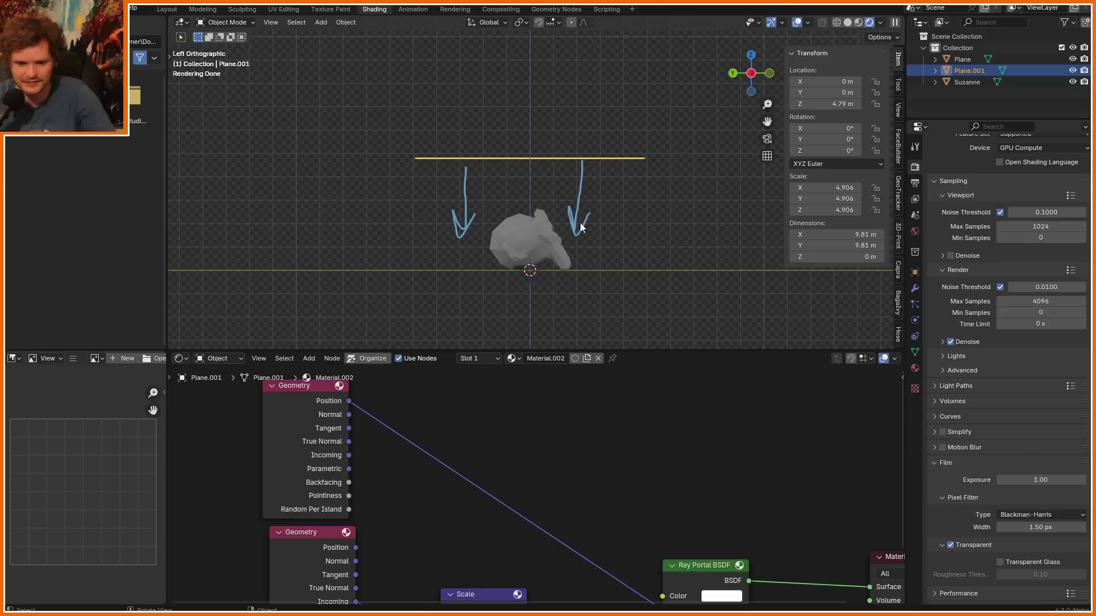
pyautogui.keyDown('ctrl'); pyautogui.moveTo(577, 199); pyautogui.dragTo(456, 204); pyautogui.keyUp('ctrl')
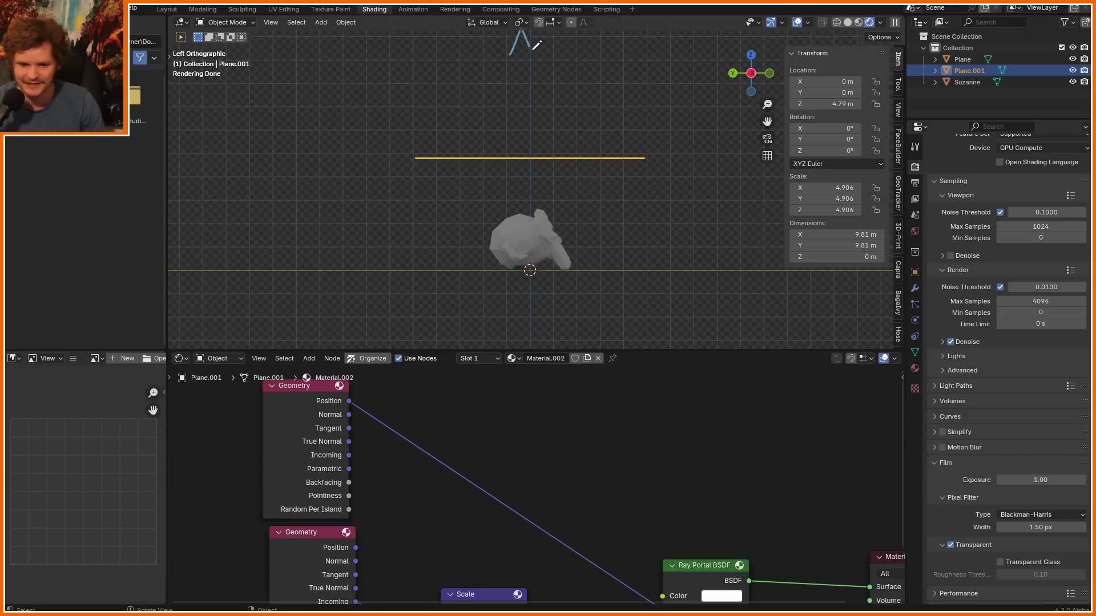
# Step: Sketch temporary view rays spreading from a viewpoint above the plane down through it to the monkey, then erase them
pyautogui.keyDown('shift'); pyautogui.moveTo(530, 41); pyautogui.dragTo(516, 83, button='middle'); pyautogui.keyUp('shift')
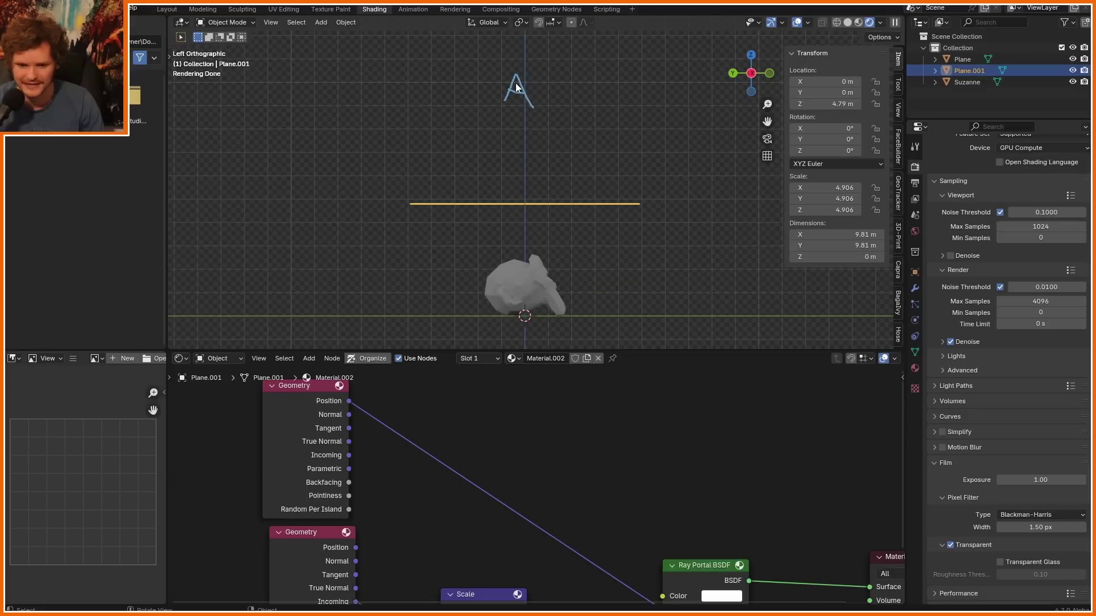
pyautogui.moveTo(500, 121); pyautogui.dragTo(445, 254)
pyautogui.moveTo(528, 137); pyautogui.dragTo(527, 242)
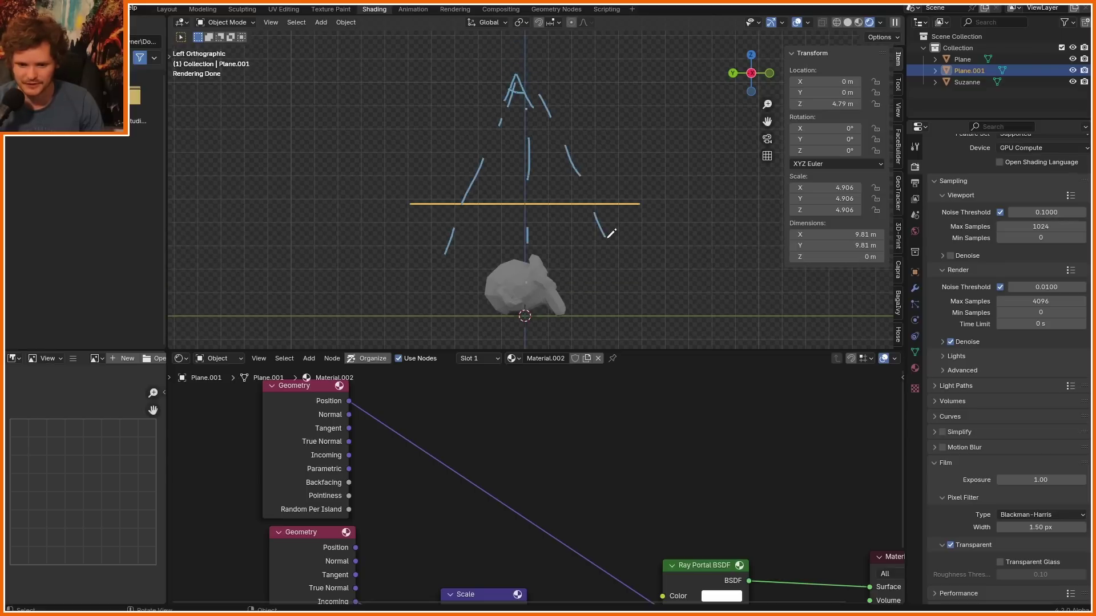
pyautogui.moveTo(639, 308)
pyautogui.keyDown('ctrl'); pyautogui.mouseDown()
pyautogui.moveTo(367, 177)
pyautogui.moveTo(511, 160)
pyautogui.mouseUp(); pyautogui.keyUp('ctrl')
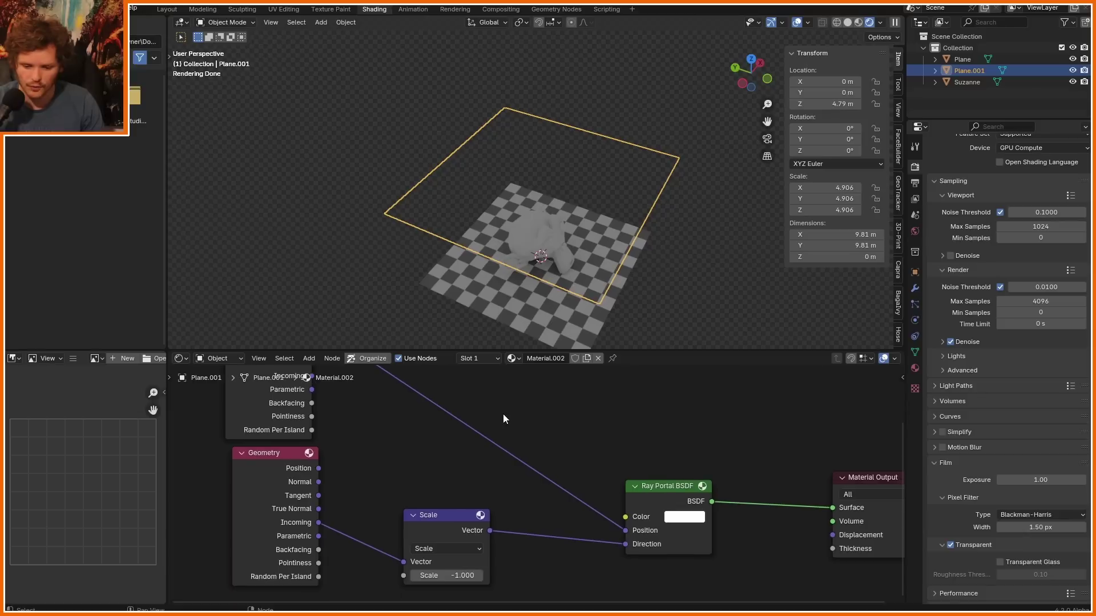
# Step: Disconnect the Scale node from the Ray Portal BSDF's Direction and move the lower Geometry and Scale nodes aside along X
pyautogui.keyDown('ctrl'); pyautogui.moveTo(517, 540); pyautogui.dragTo(505, 503, button='right'); pyautogui.keyUp('ctrl')
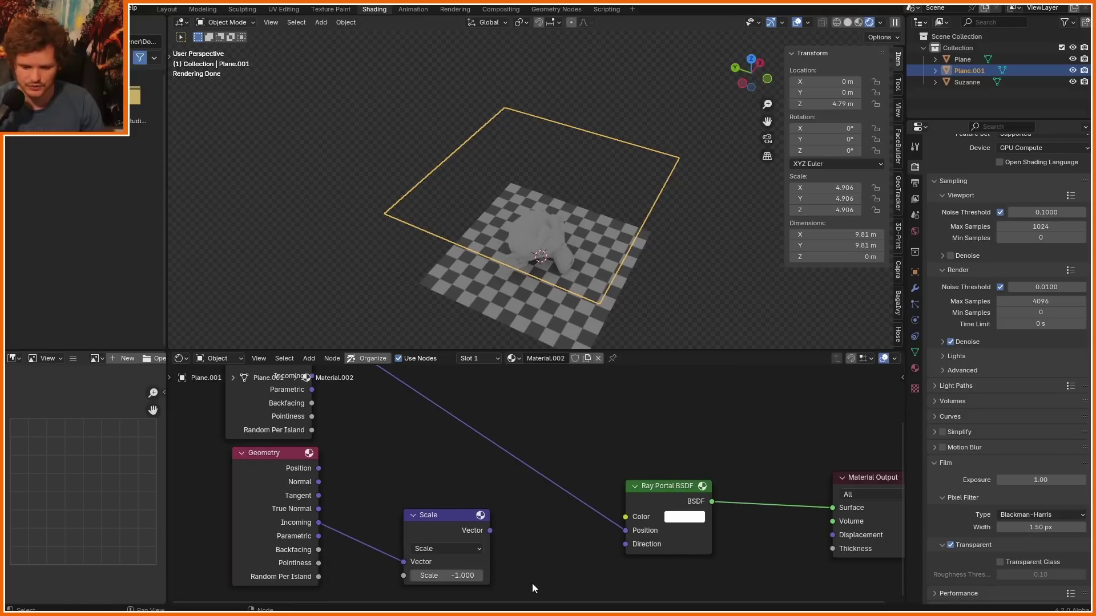
pyautogui.moveTo(533, 589); pyautogui.dragTo(215, 524)
pyautogui.press('x')
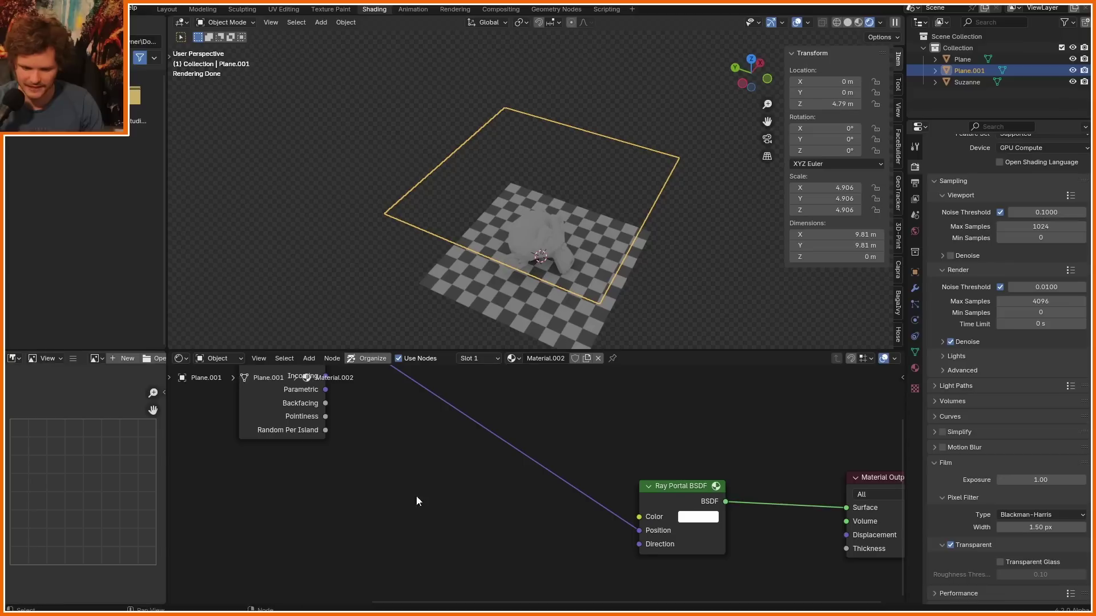
pyautogui.moveTo(424, 502); pyautogui.dragTo(327, 491, button='middle')
# Step: Feed the Ray Portal BSDF's Direction from a new Combine XYZ node with Z set to -1
pyautogui.moveTo(527, 534); pyautogui.dragTo(376, 540)
pyautogui.write('c')
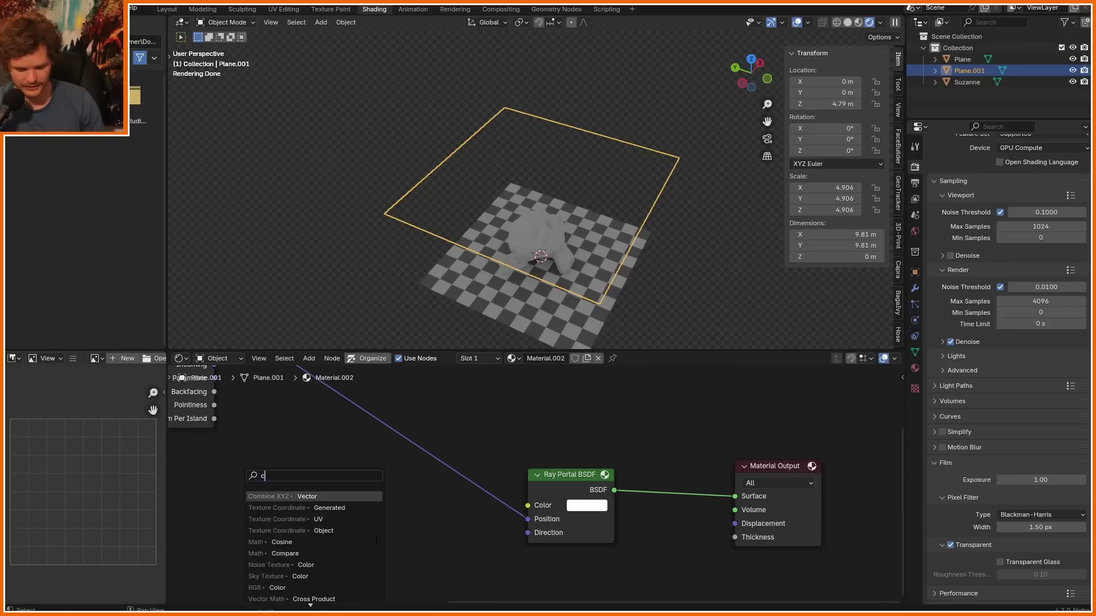
pyautogui.write('ombin')
pyautogui.press('Return')
pyautogui.click(332, 550)
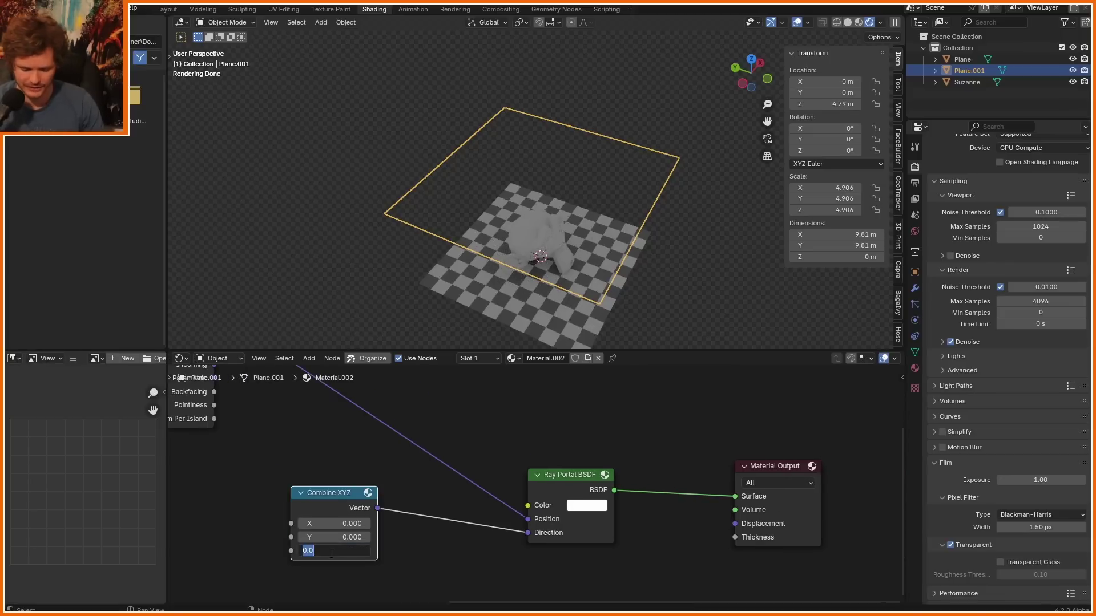
pyautogui.write('-1')
pyautogui.press('Return')
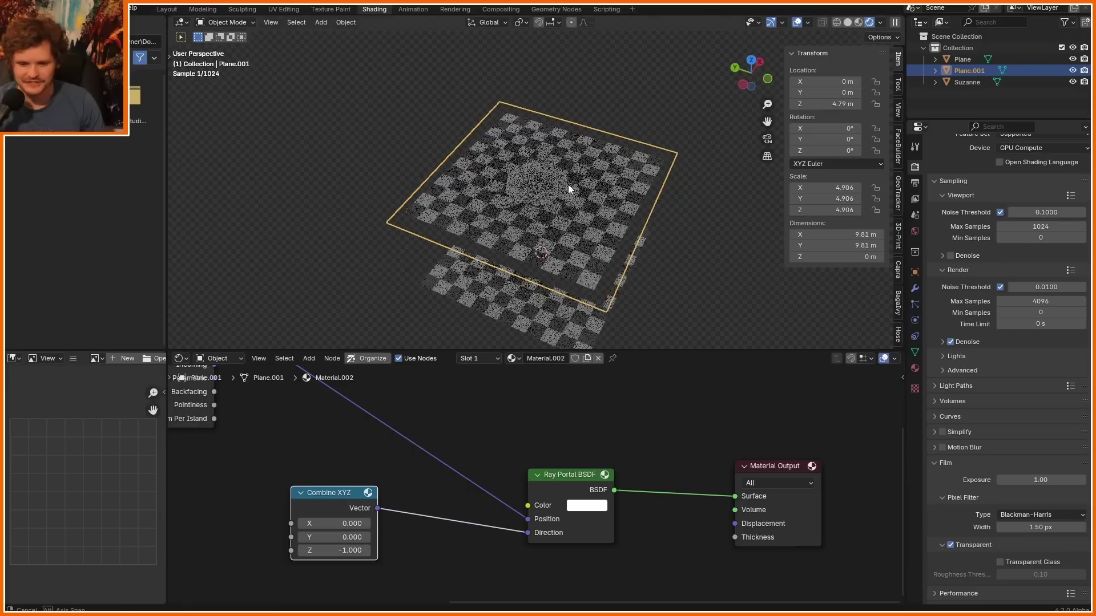
pyautogui.moveTo(567, 184); pyautogui.dragTo(569, 257, button='middle')
# Step: Cut the link from Combine XYZ to the Ray Portal BSDF's Direction several times, undoing each cut
pyautogui.keyDown('ctrl'); pyautogui.moveTo(436, 549); pyautogui.dragTo(408, 470, button='right'); pyautogui.keyUp('ctrl')
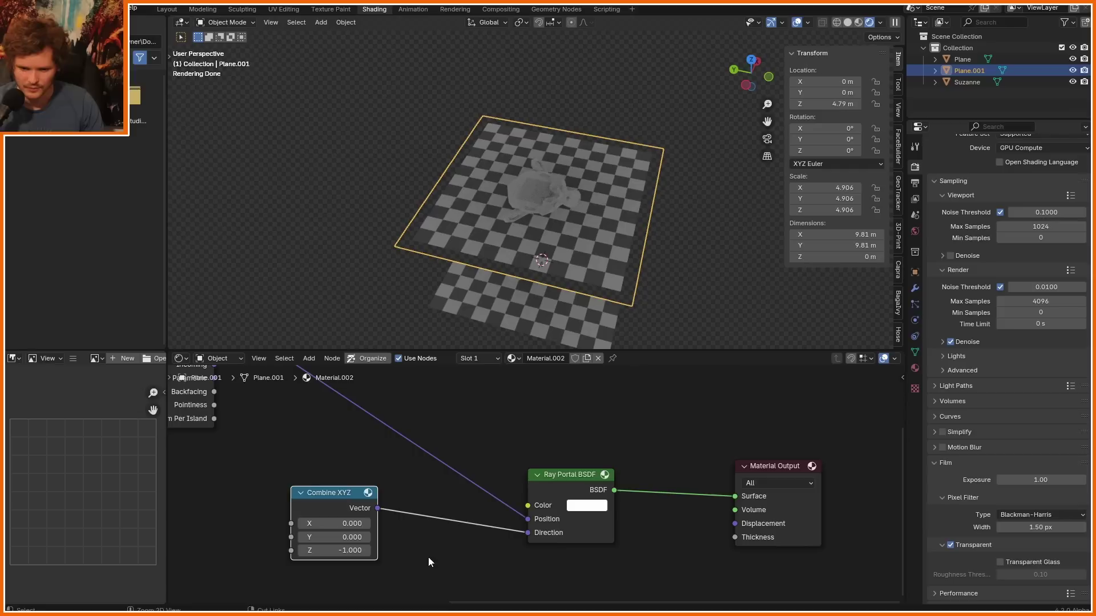
pyautogui.keyDown('ctrl'); pyautogui.moveTo(428, 557); pyautogui.dragTo(404, 454, button='right'); pyautogui.keyUp('ctrl')
pyautogui.hotkey('ctrl', 'z')
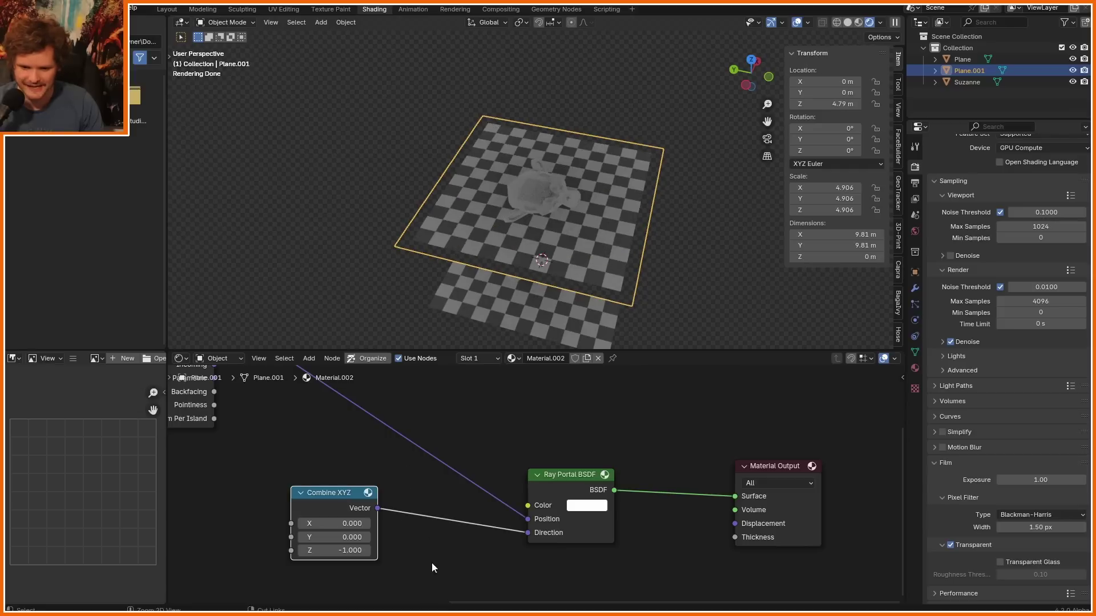
pyautogui.keyDown('ctrl'); pyautogui.moveTo(431, 562); pyautogui.dragTo(425, 458, button='right'); pyautogui.keyUp('ctrl')
pyautogui.hotkey('ctrl', 'z')
pyautogui.keyDown('ctrl'); pyautogui.moveTo(453, 554); pyautogui.dragTo(427, 459, button='right'); pyautogui.keyUp('ctrl')
pyautogui.hotkey('ctrl', 'z')
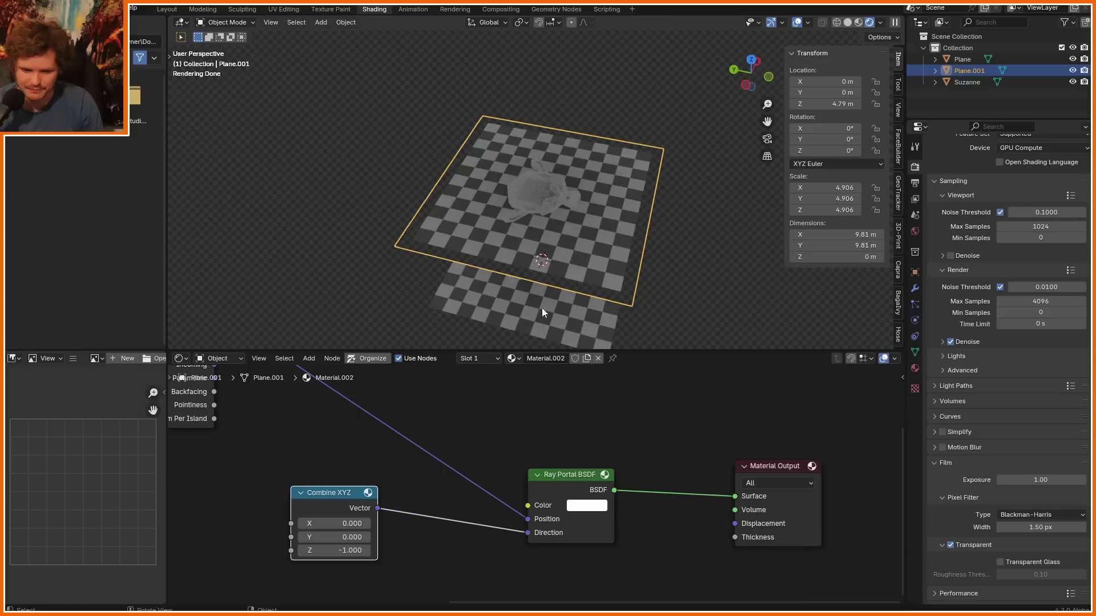
# Step: Try moving the portal plane freely over the checkered floor, then cancel the move and inspect the plane from other angles
pyautogui.press('g')
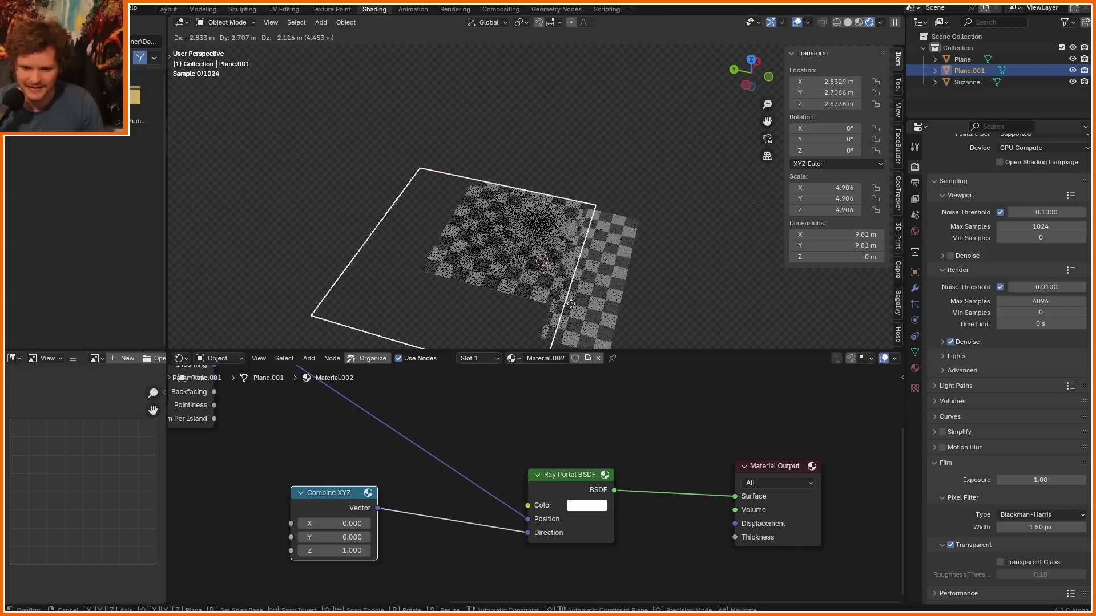
pyautogui.press('Escape')
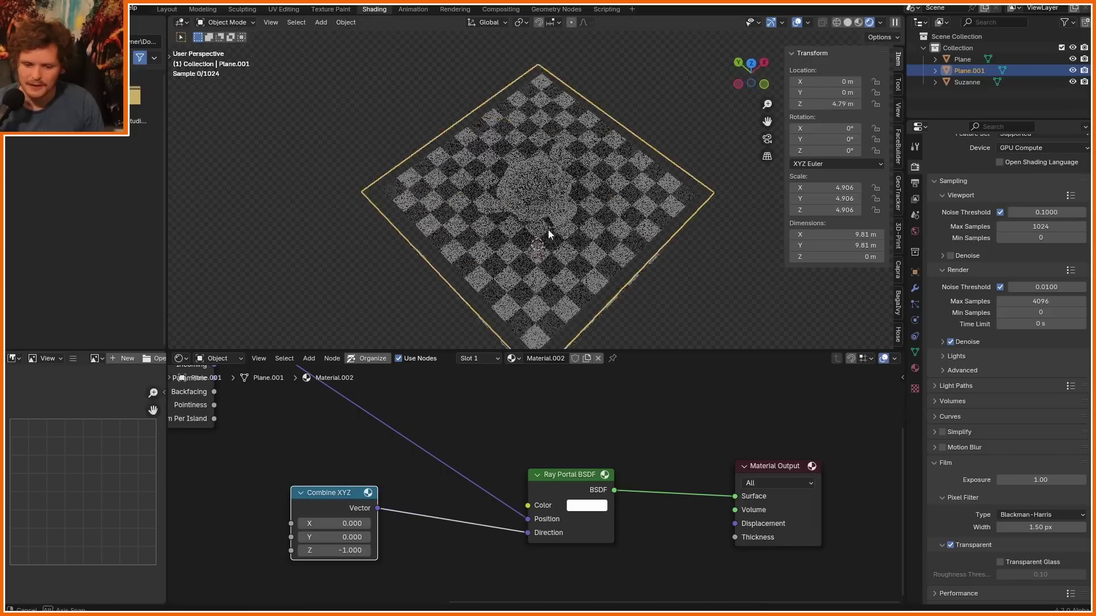
pyautogui.moveTo(555, 180); pyautogui.dragTo(435, 234, button='middle')
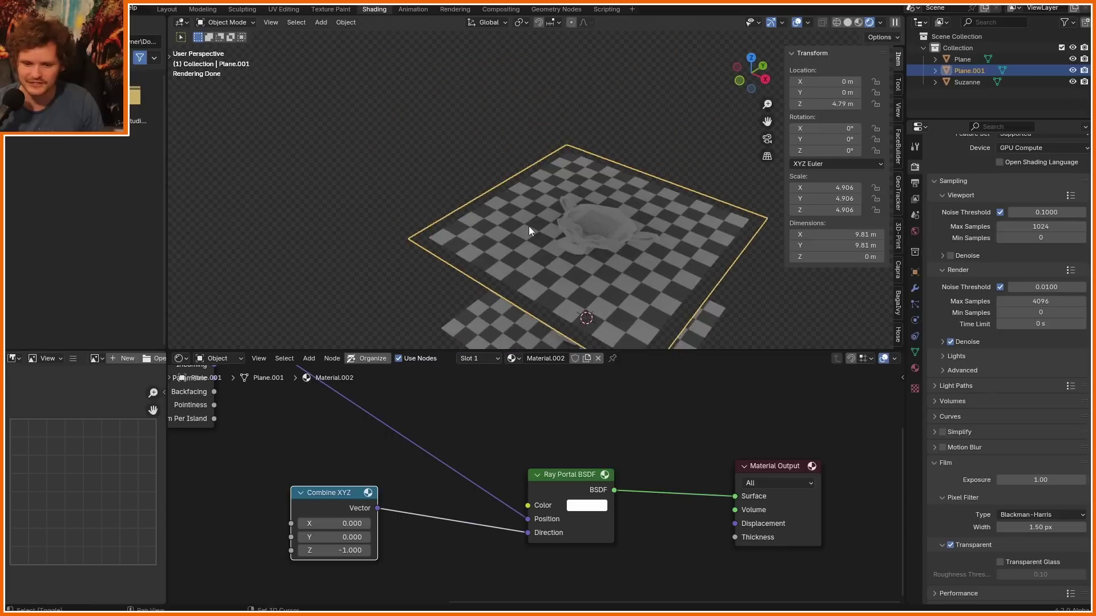
# Step: Sketch a temporary outline along the portal plane's edges, then erase it
pyautogui.moveTo(370, 183)
pyautogui.mouseDown()
pyautogui.moveTo(598, 204)
pyautogui.moveTo(493, 122)
pyautogui.mouseUp()
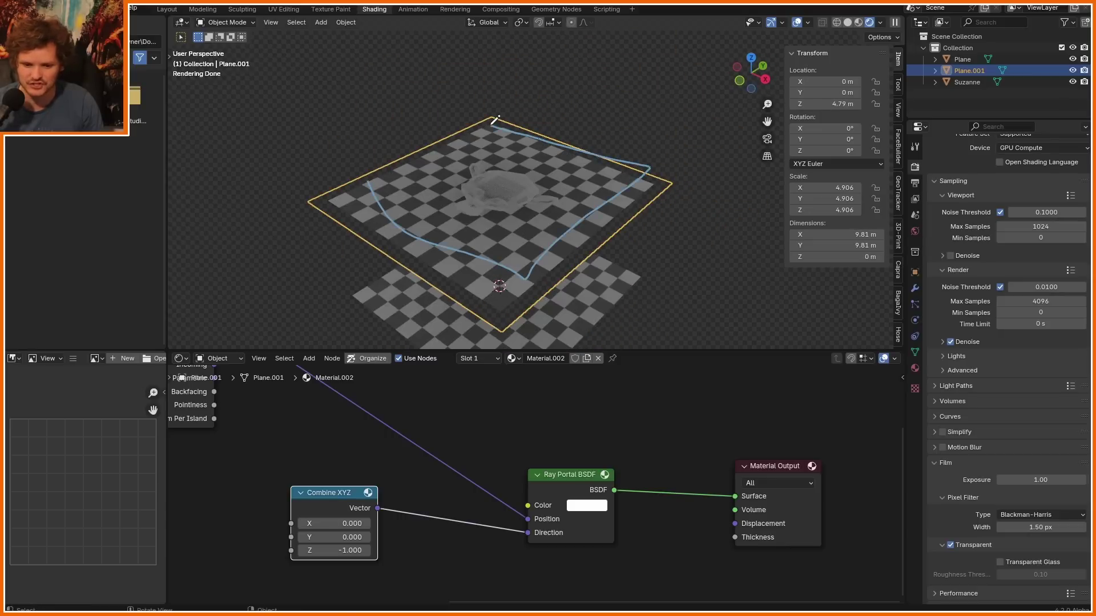
pyautogui.moveTo(393, 212); pyautogui.dragTo(367, 194, button='right')
pyautogui.moveTo(518, 177)
pyautogui.mouseDown(button='middle')
pyautogui.moveTo(457, 271)
pyautogui.moveTo(500, 168)
pyautogui.moveTo(592, 183)
pyautogui.moveTo(507, 225)
pyautogui.mouseUp(button='middle')
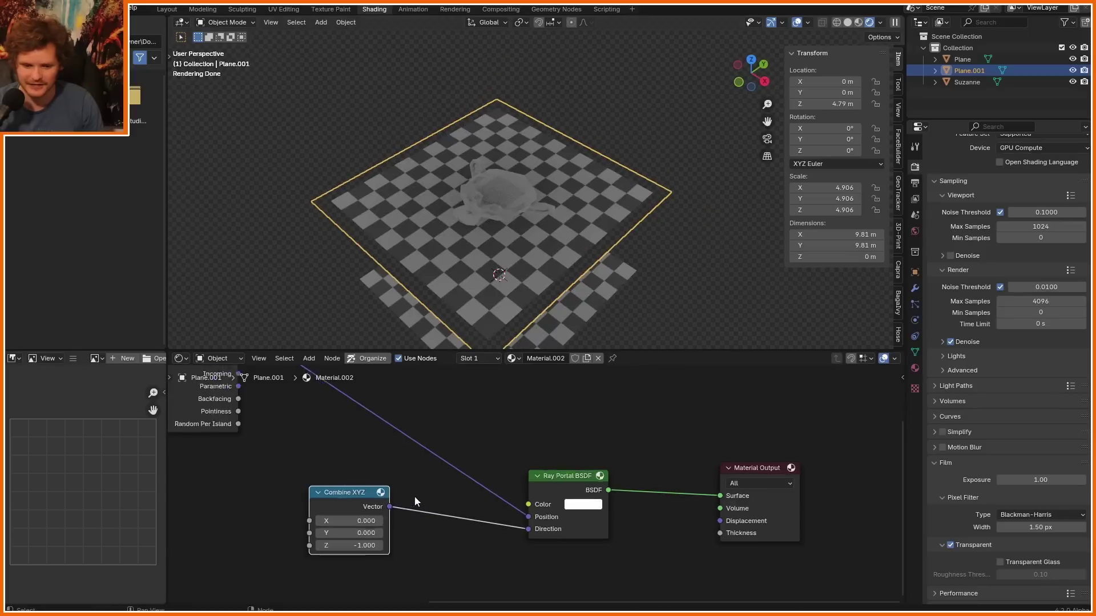
# Step: Reposition the disconnected lower Geometry node beside the Scale node
pyautogui.press('Home')
pyautogui.click(311, 426)
pyautogui.moveTo(311, 425); pyautogui.dragTo(291, 440)
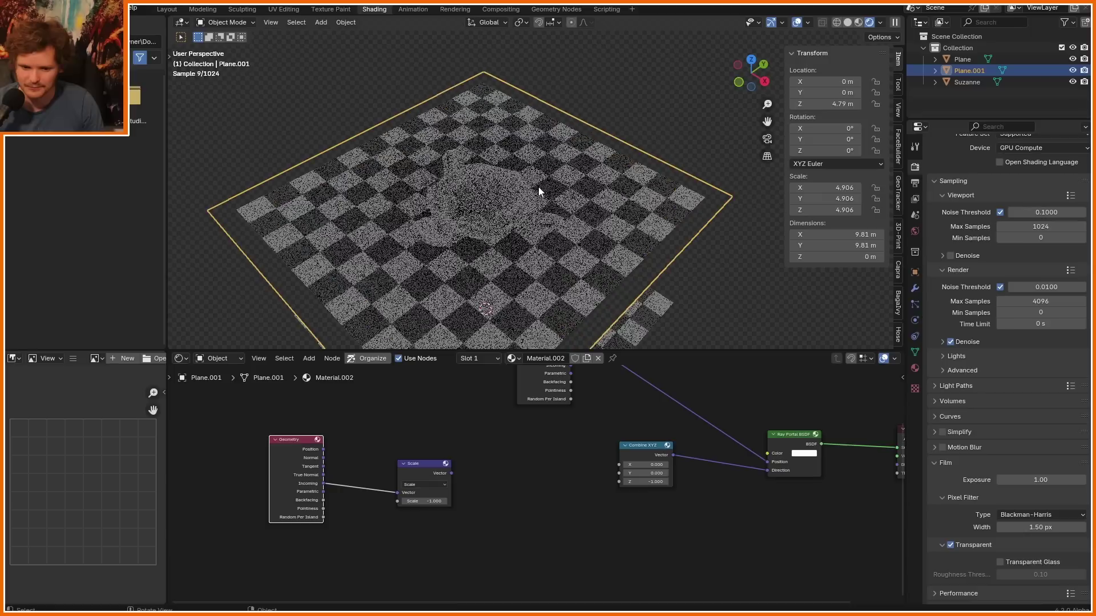
# Step: Try moving the portal plane sideways past the monkey along the checkered floor, then cancel the move
pyautogui.moveTo(539, 186); pyautogui.dragTo(612, 207, button='middle')
pyautogui.press('g')
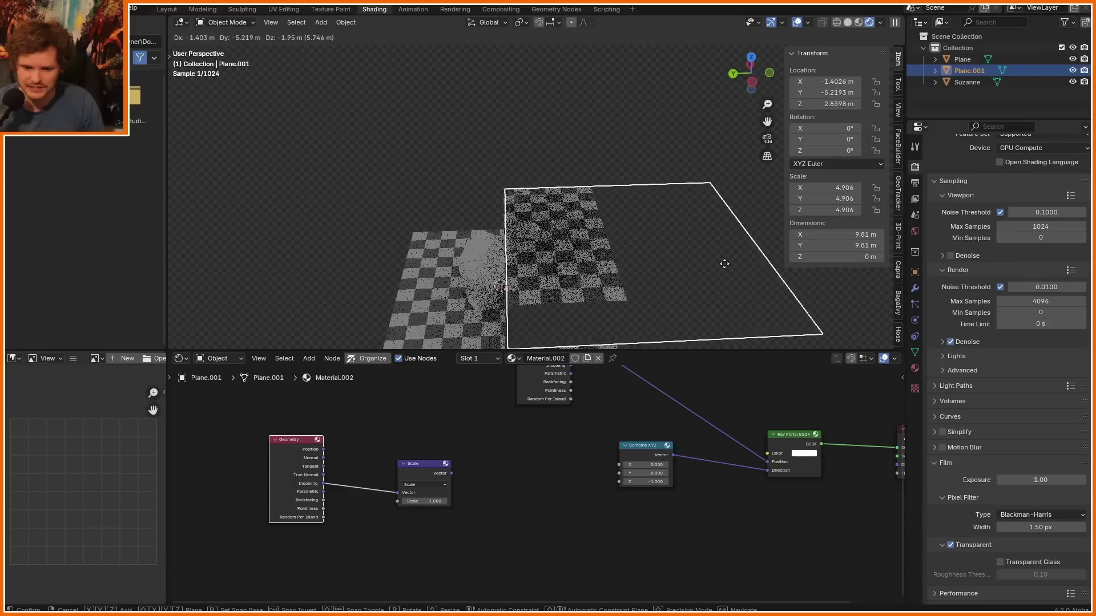
pyautogui.press('Escape')
# Step: Rotate the portal plane freely with trackball rotation, then clear its rotation
pyautogui.press('r')
pyautogui.press('r')
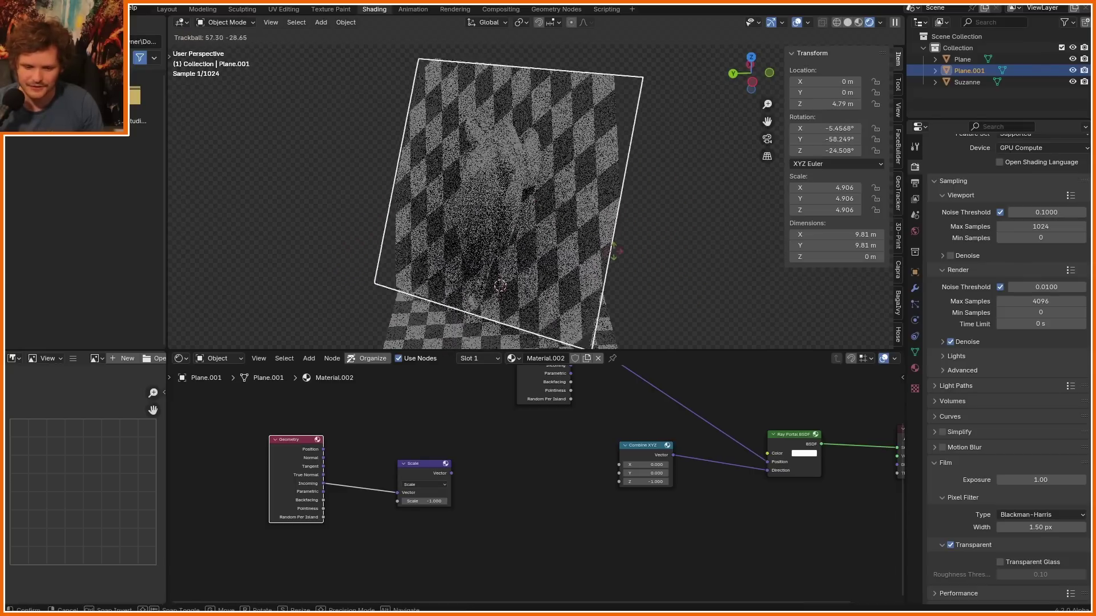
pyautogui.click(632, 229)
pyautogui.hotkey('alt', 'r')
# Step: Replace the portal plane's mesh with a cube and scale it up to 11 m per side, enclosing the scene
pyautogui.scroll(-2, 468, 194)
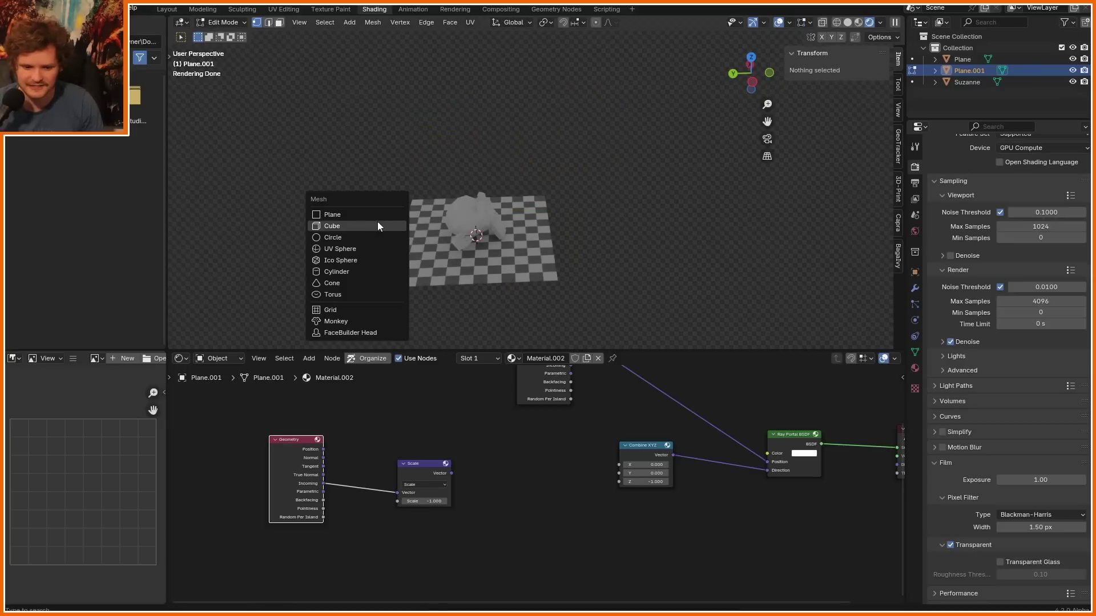
pyautogui.click(378, 225)
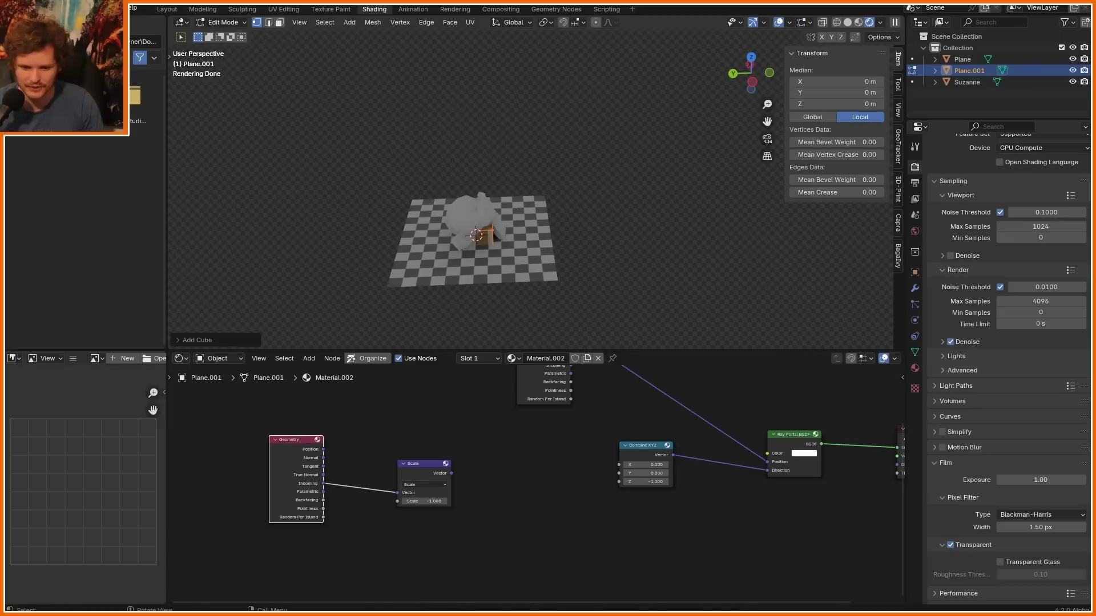
pyautogui.press('s')
pyautogui.click(784, 184)
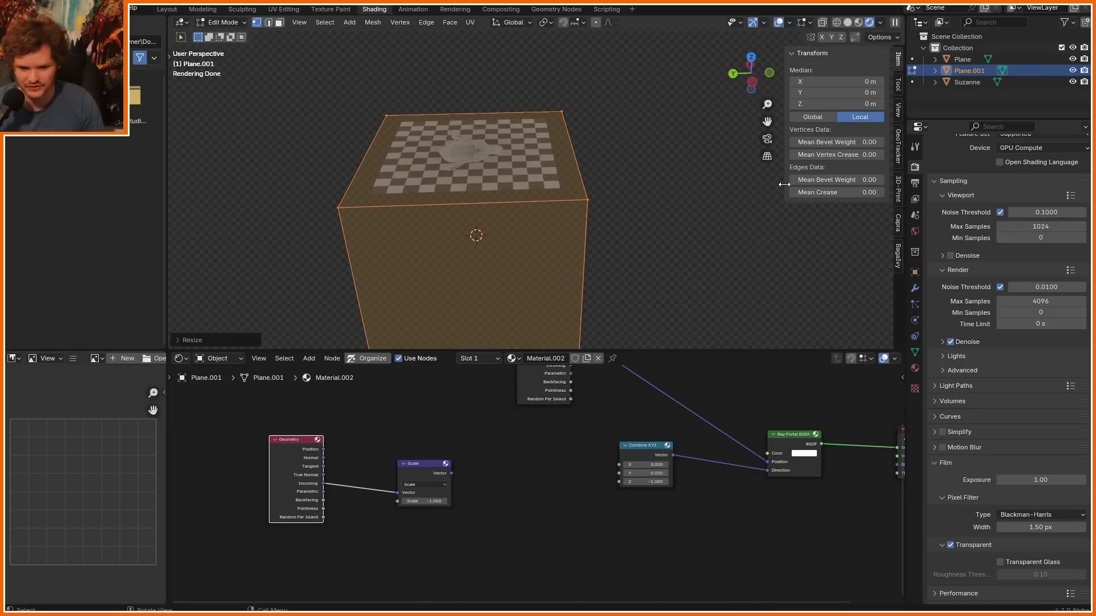
pyautogui.press('Tab')
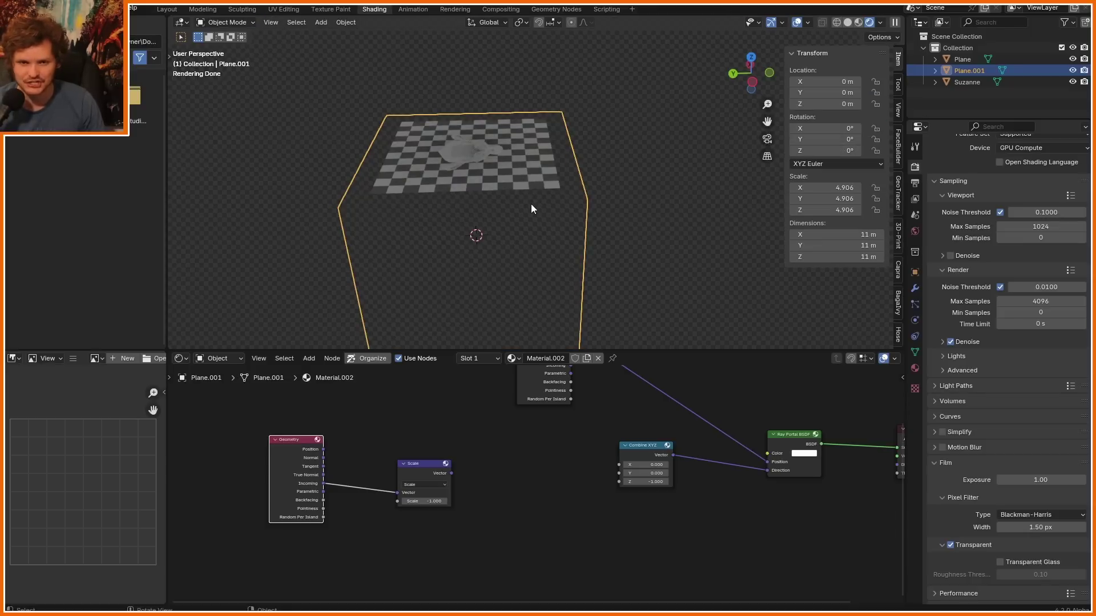
# Step: Switch the viewport to solid shading and annotate the cube's top and side faces with inward-pointing arrows, then erase the annotations
pyautogui.moveTo(560, 185)
pyautogui.mouseDown(button='middle')
pyautogui.moveTo(481, 204)
pyautogui.moveTo(589, 163)
pyautogui.moveTo(508, 214)
pyautogui.moveTo(607, 225)
pyautogui.mouseUp(button='middle')
pyautogui.press('z')
pyautogui.moveTo(539, 224)
pyautogui.keyDown('shift'); pyautogui.mouseDown(button='middle')
pyautogui.moveTo(602, 135)
pyautogui.moveTo(563, 124)
pyautogui.moveTo(542, 160)
pyautogui.moveTo(525, 152)
pyautogui.mouseUp(button='middle'); pyautogui.keyUp('shift')
pyautogui.moveTo(416, 133); pyautogui.dragTo(552, 76)
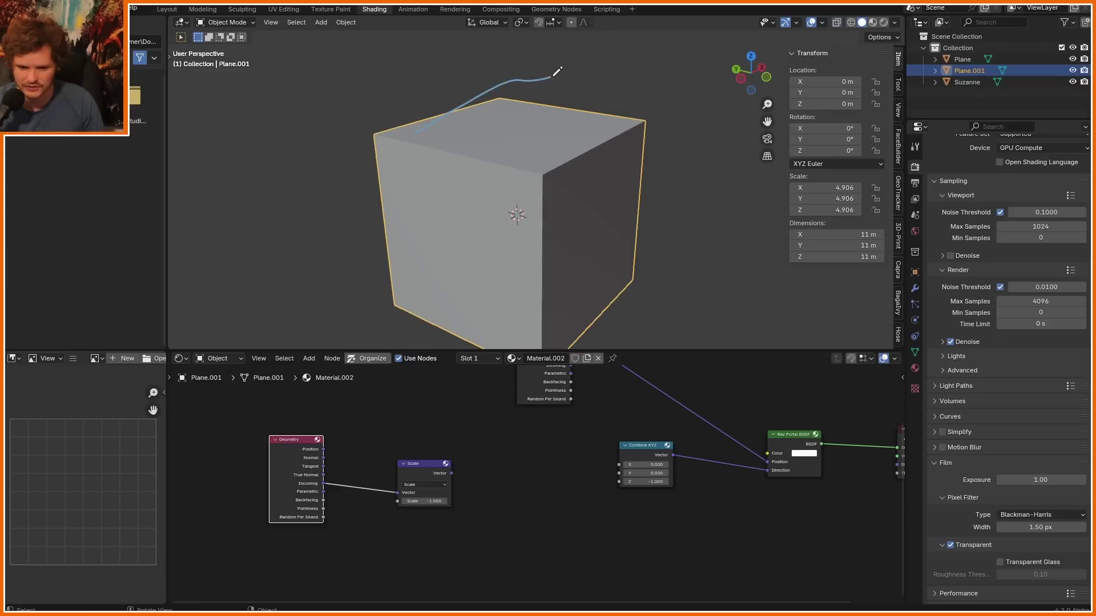
pyautogui.hotkey('ctrl', 'z')
pyautogui.moveTo(509, 121); pyautogui.dragTo(508, 178)
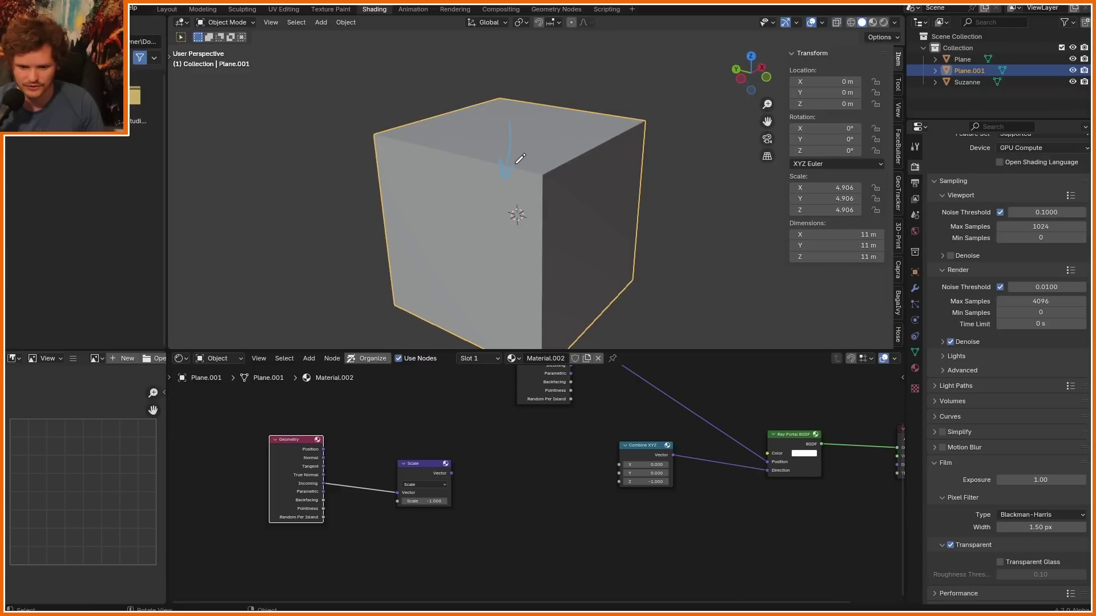
pyautogui.moveTo(599, 271); pyautogui.dragTo(569, 306)
pyautogui.moveTo(613, 231); pyautogui.dragTo(578, 213)
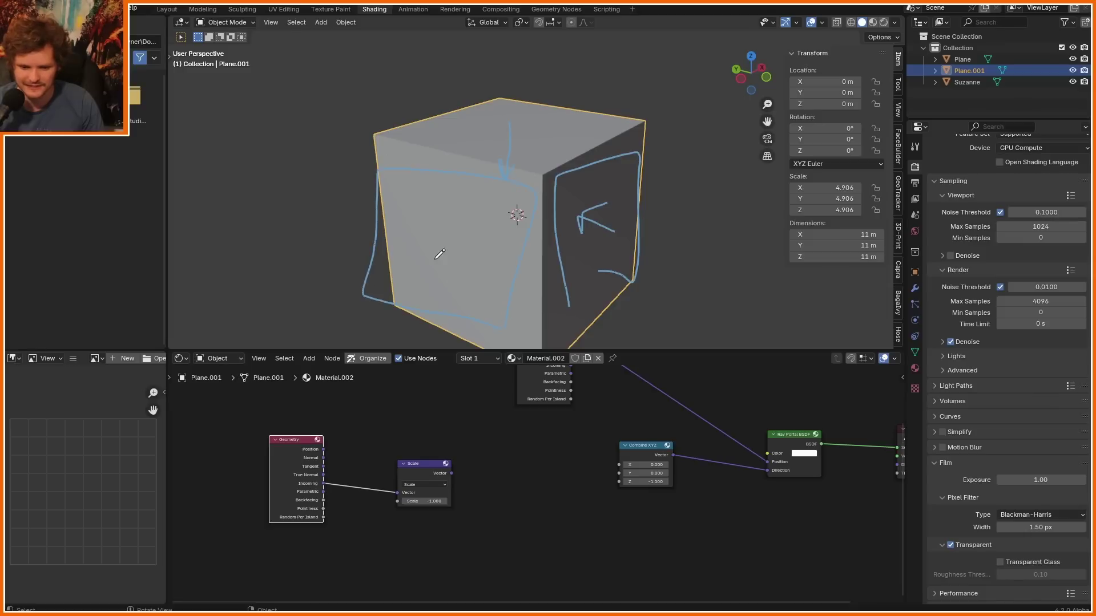
pyautogui.moveTo(444, 227)
pyautogui.mouseDown(button='right')
pyautogui.moveTo(726, 233)
pyautogui.moveTo(259, 266)
pyautogui.moveTo(372, 159)
pyautogui.mouseUp(button='right')
# Step: Annotate outward-pointing arrows on the cube's three visible faces, then erase them
pyautogui.moveTo(513, 93); pyautogui.dragTo(524, 73)
pyautogui.moveTo(594, 234); pyautogui.dragTo(644, 278)
pyautogui.moveTo(451, 264); pyautogui.dragTo(368, 305)
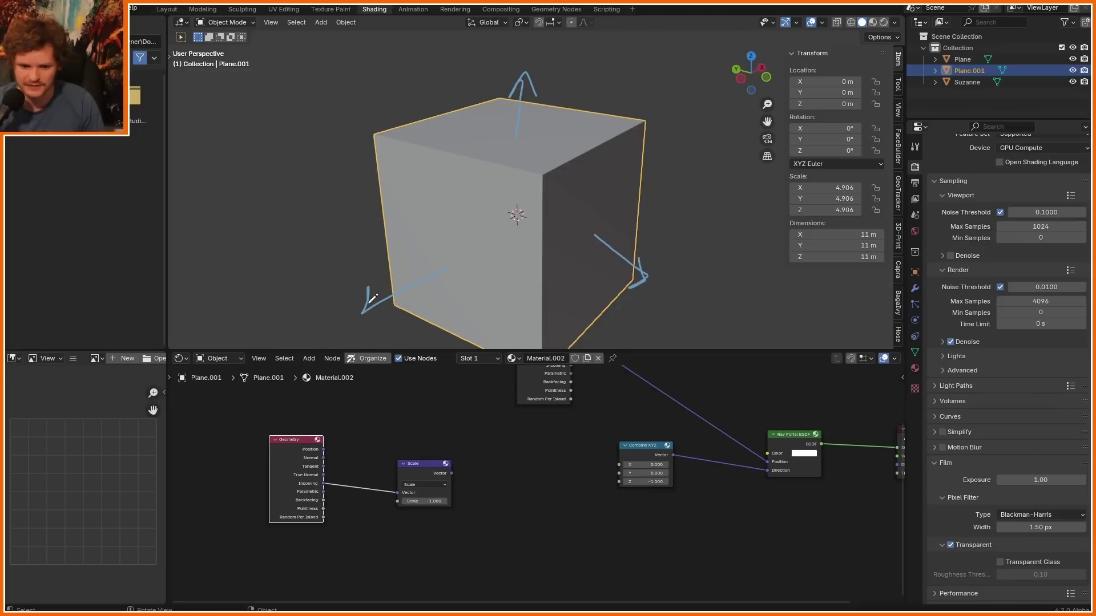
pyautogui.moveTo(347, 326)
pyautogui.mouseDown(button='right')
pyautogui.moveTo(662, 131)
pyautogui.moveTo(593, 98)
pyautogui.mouseUp(button='right')
# Step: Connect the Scale node's Vector output to the Ray Portal BSDF's Direction and delete the Combine XYZ node
pyautogui.scroll(6, 567, 448)
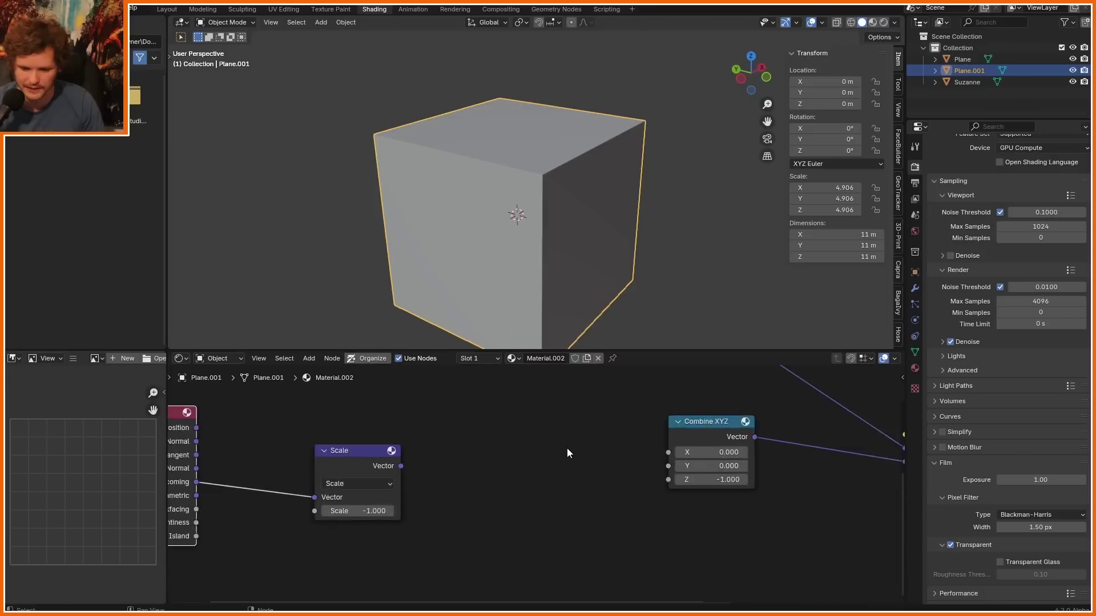
pyautogui.scroll(-6, 566, 448)
pyautogui.moveTo(567, 448); pyautogui.dragTo(432, 482, button='middle')
pyautogui.moveTo(317, 507)
pyautogui.mouseDown()
pyautogui.moveTo(579, 519)
pyautogui.moveTo(632, 505)
pyautogui.mouseUp()
pyautogui.moveTo(566, 543); pyautogui.dragTo(485, 492)
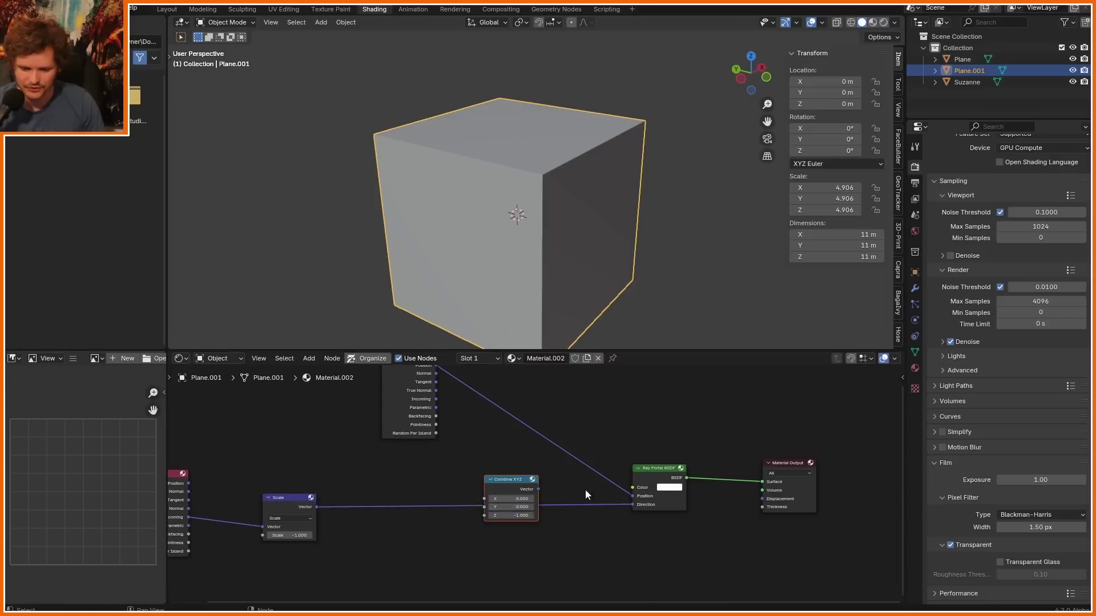
pyautogui.press('x')
# Step: Return the viewport to rendered shading and compare the scene with the portal cube hidden and shown again
pyautogui.click(884, 23)
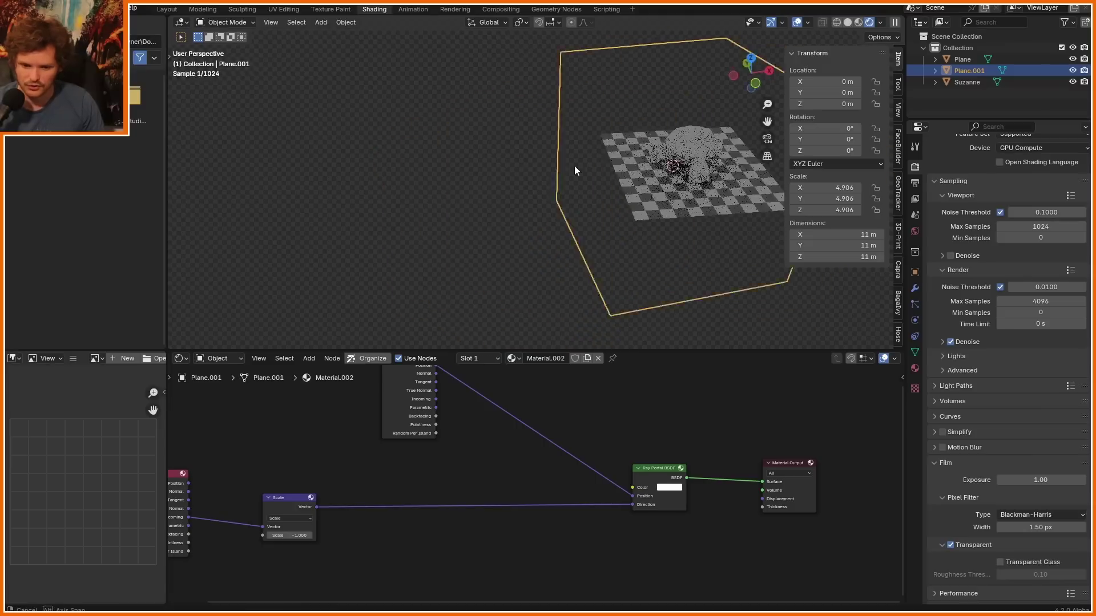
pyautogui.press('h')
pyautogui.moveTo(593, 138); pyautogui.dragTo(609, 156, button='middle')
pyautogui.hotkey('alt', 'h')
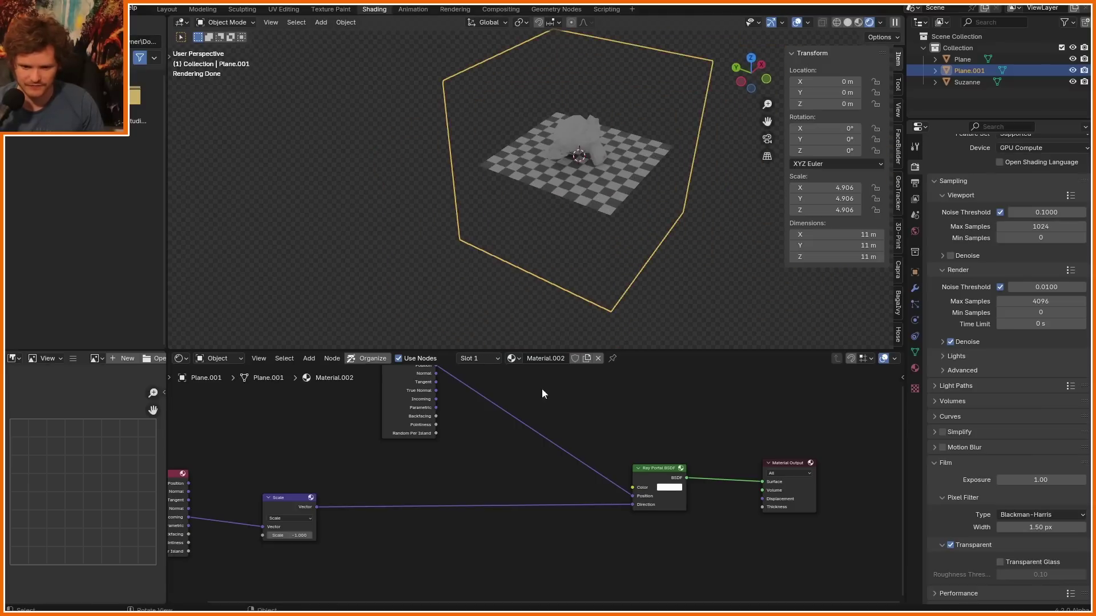
# Step: Feed the Geometry node's Normal output into the Scale node's Vector input instead of Incoming
pyautogui.scroll(4, 482, 500)
pyautogui.moveTo(415, 448); pyautogui.dragTo(590, 531)
pyautogui.moveTo(622, 119); pyautogui.dragTo(560, 179, button='middle')
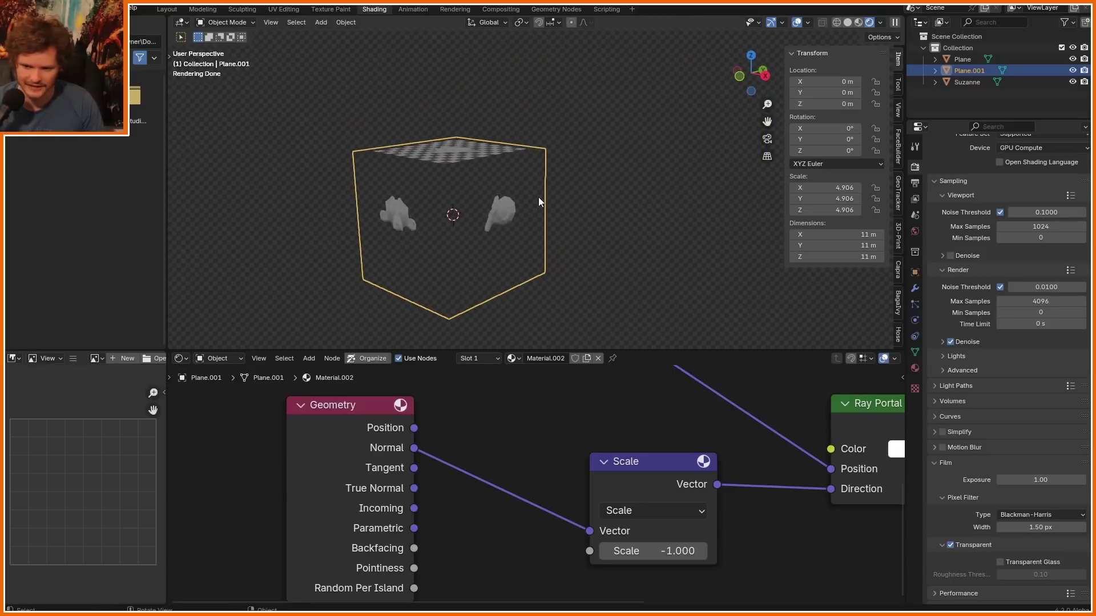
pyautogui.scroll(2, 539, 197)
pyautogui.click(967, 82)
pyautogui.press('r')
pyautogui.press('r')
pyautogui.press('Escape')
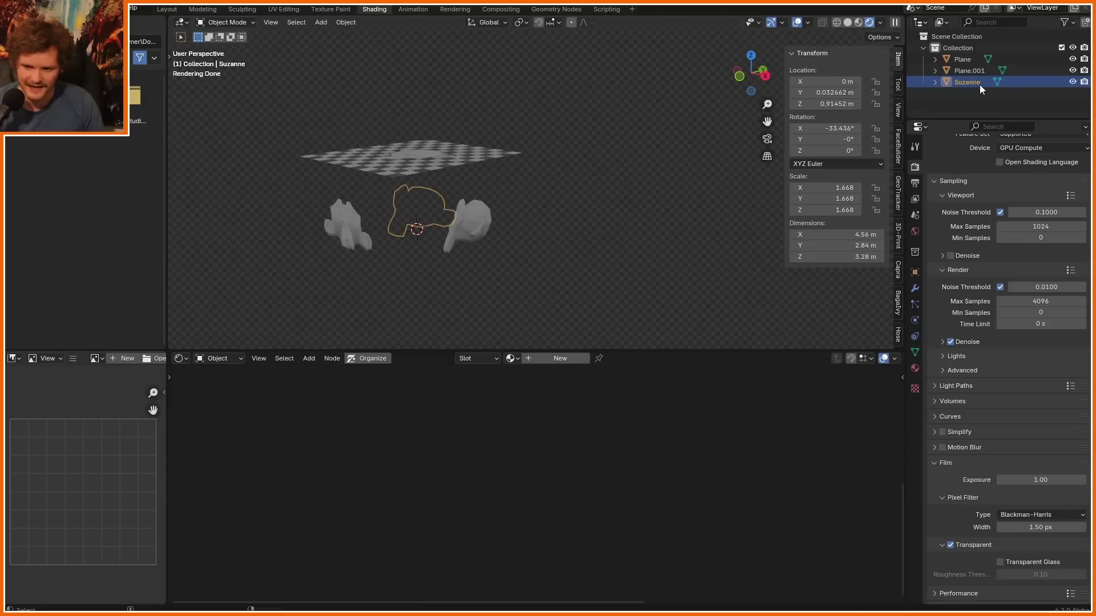
pyautogui.click(974, 72)
# Step: Rotate the checkered floor plane freely with trackball rotation inside the portal cube, then undo the rotation
pyautogui.click(961, 61)
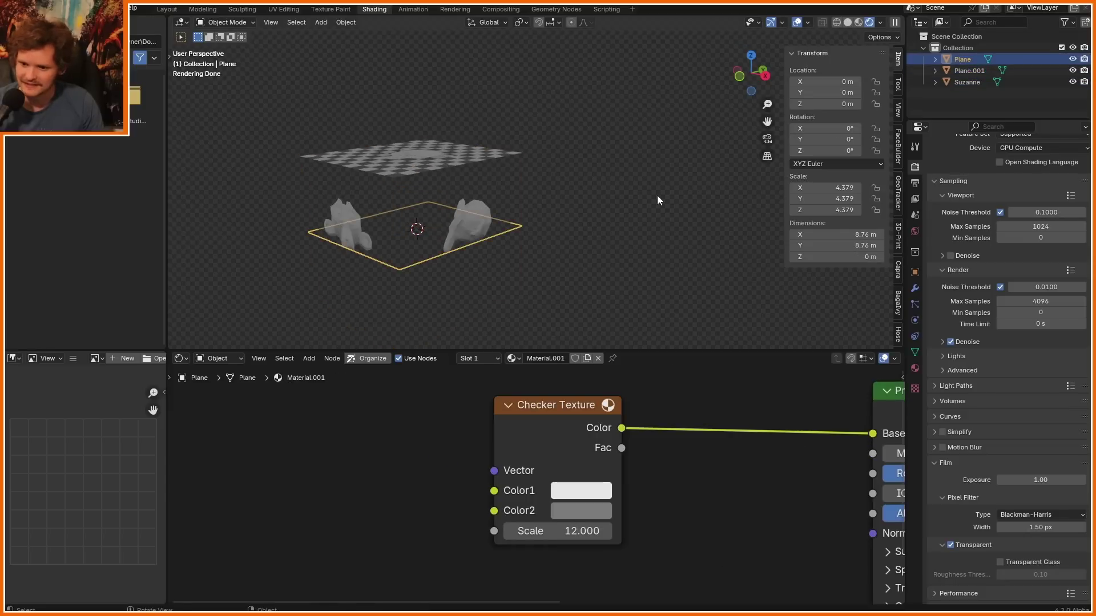
pyautogui.press('r')
pyautogui.press('r')
pyautogui.click(435, 260)
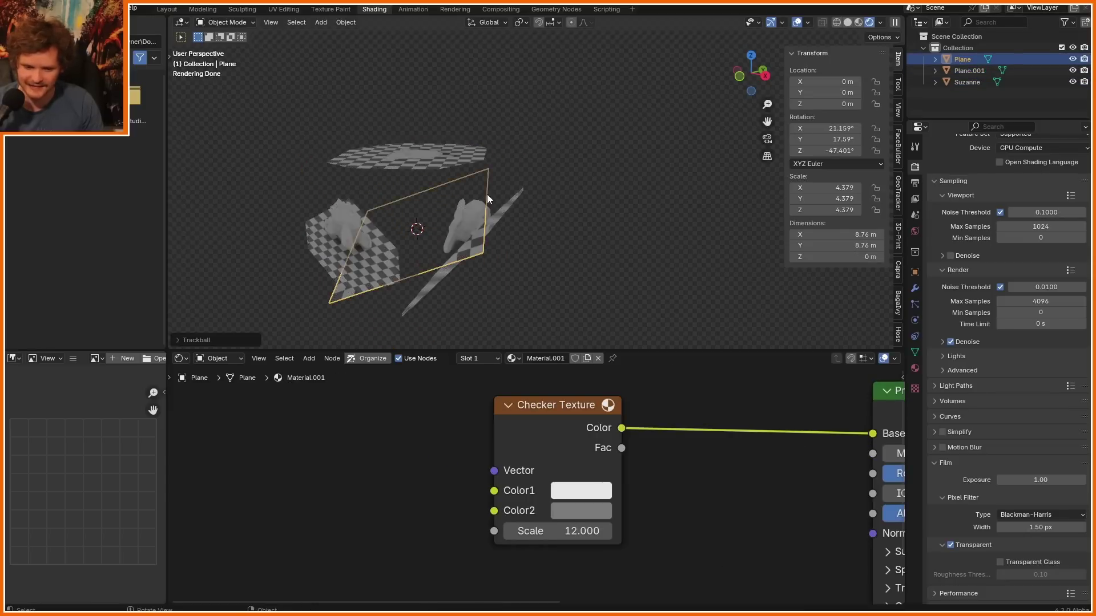
pyautogui.moveTo(488, 194); pyautogui.dragTo(449, 191, button='middle')
pyautogui.hotkey('ctrl', 'z')
pyautogui.hotkey('ctrl', 'z')
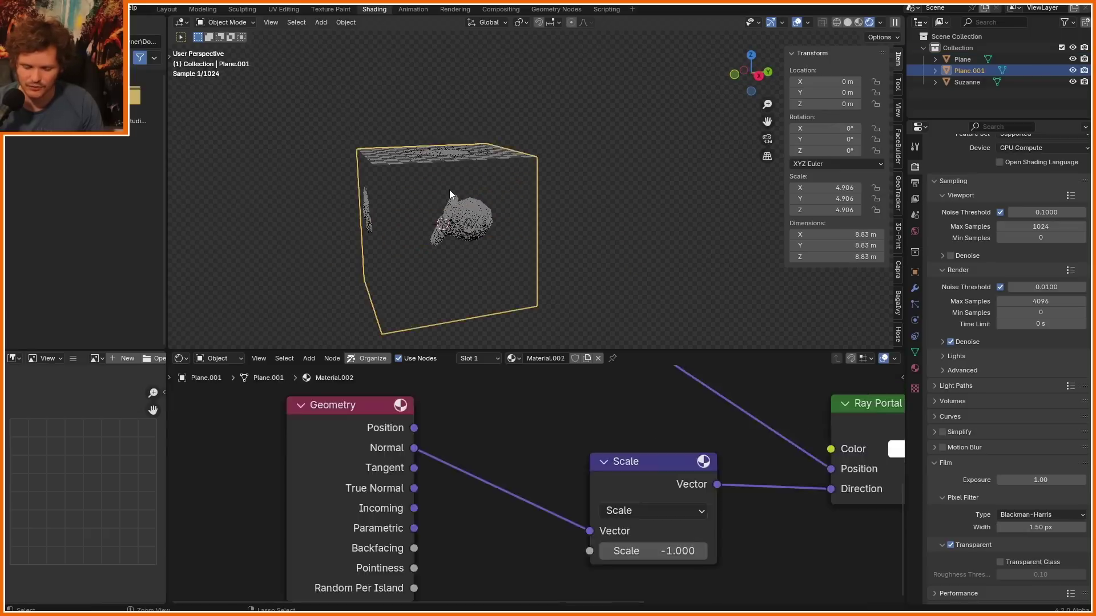
# Step: Delete the portal cube's faces and add an ico sphere with 4 subdivisions to the same object
pyautogui.scroll(3, 339, 169)
pyautogui.press('Tab')
pyautogui.press('x')
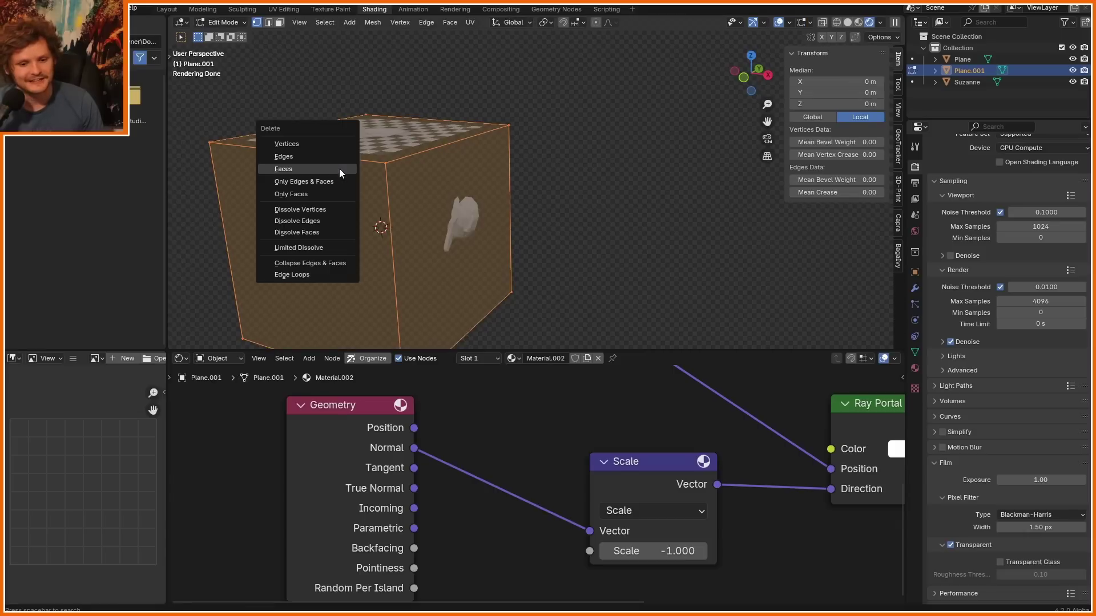
pyautogui.click(339, 169)
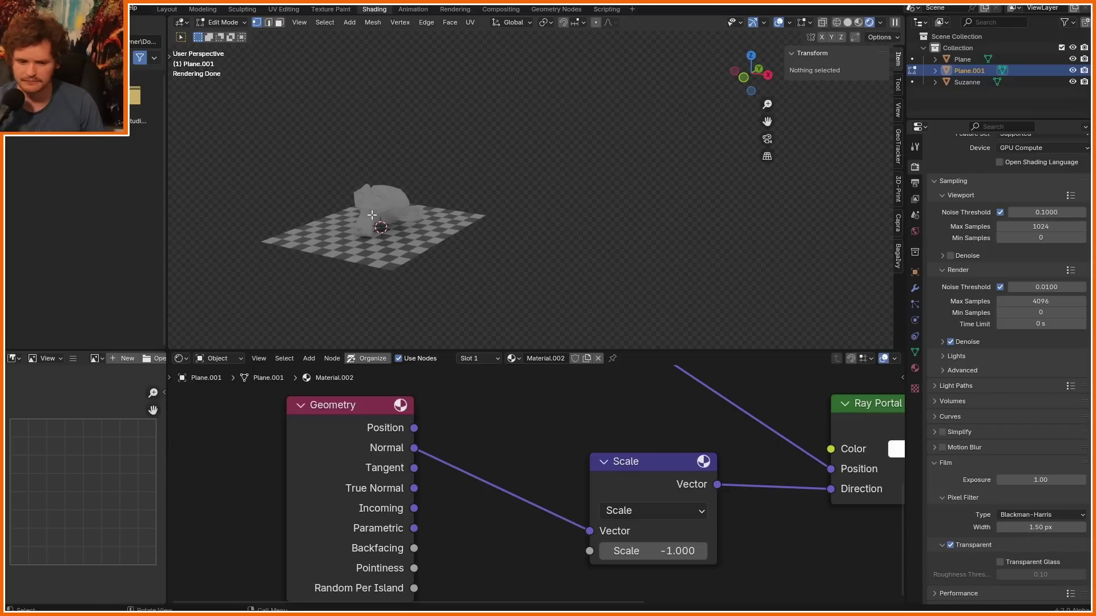
pyautogui.hotkey('shift', 'a')
pyautogui.click(362, 251)
pyautogui.click(210, 341)
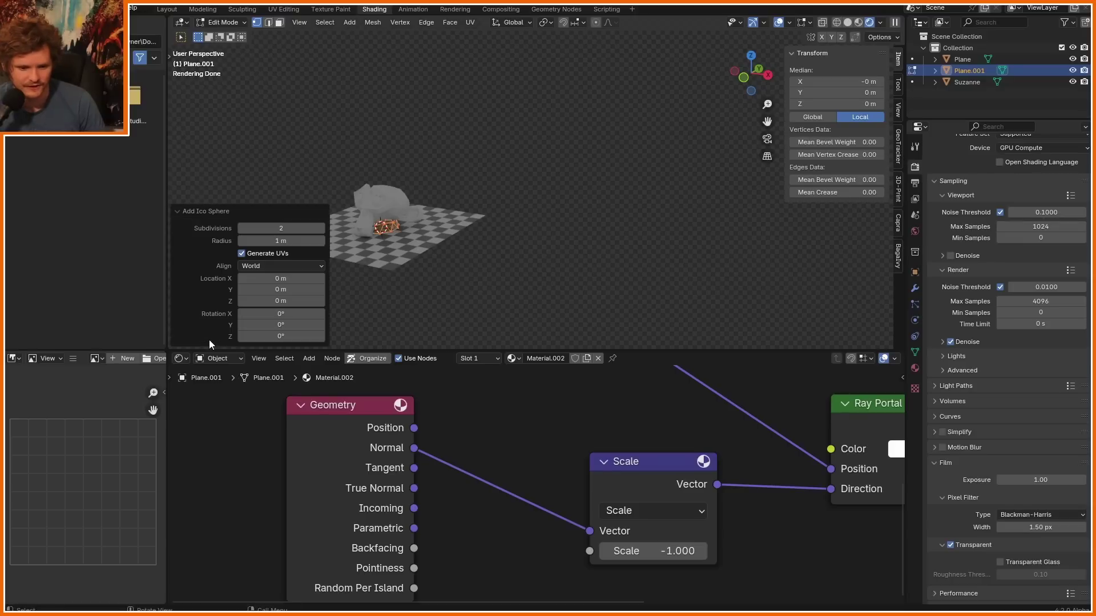
pyautogui.click(282, 227)
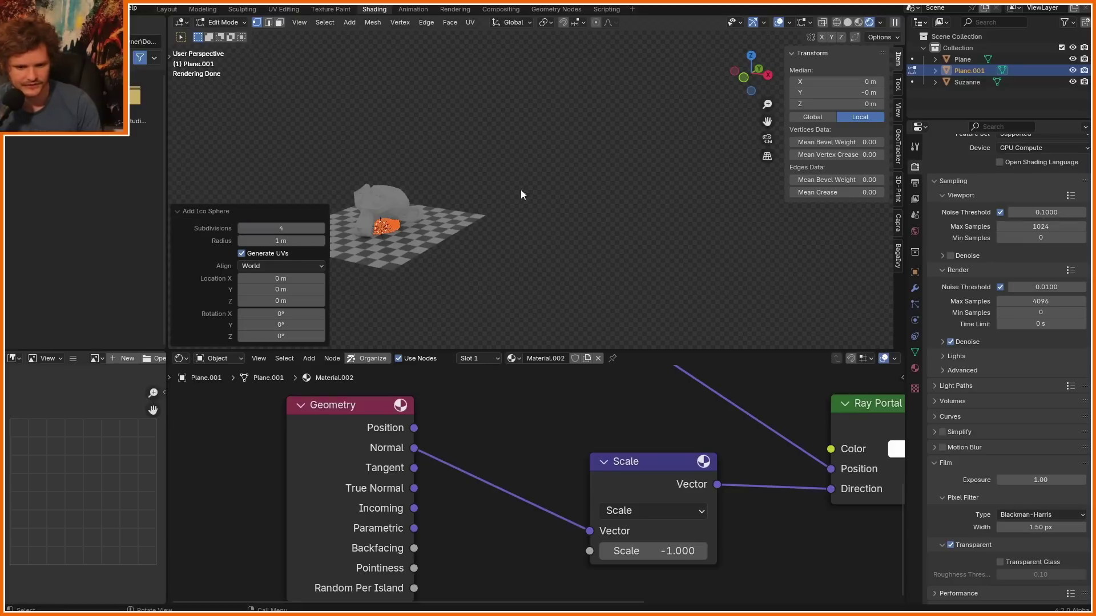
# Step: Enlarge the ico sphere to about 17.8 m across, enclosing the scene, and shade it smooth
pyautogui.press('Tab')
pyautogui.press('s')
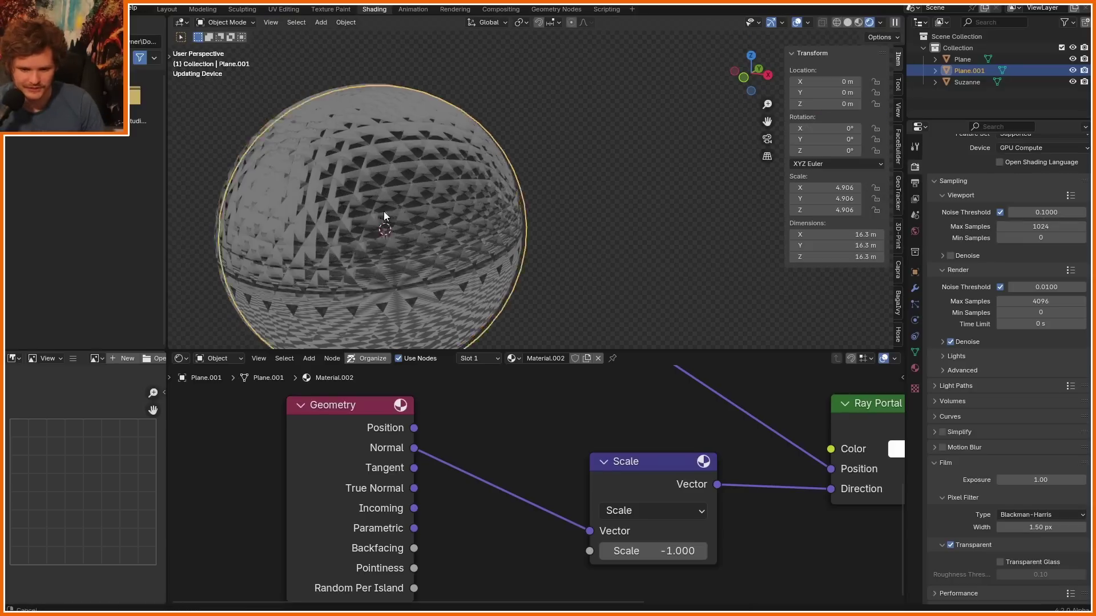
pyautogui.moveTo(501, 200)
pyautogui.mouseDown(button='middle')
pyautogui.moveTo(574, 238)
pyautogui.moveTo(607, 199)
pyautogui.moveTo(571, 162)
pyautogui.moveTo(523, 194)
pyautogui.moveTo(659, 213)
pyautogui.moveTo(461, 187)
pyautogui.moveTo(447, 146)
pyautogui.moveTo(446, 213)
pyautogui.moveTo(510, 151)
pyautogui.moveTo(474, 159)
pyautogui.moveTo(443, 221)
pyautogui.moveTo(492, 170)
pyautogui.mouseUp(button='middle')
pyautogui.rightClick(471, 181)
pyautogui.click(473, 180)
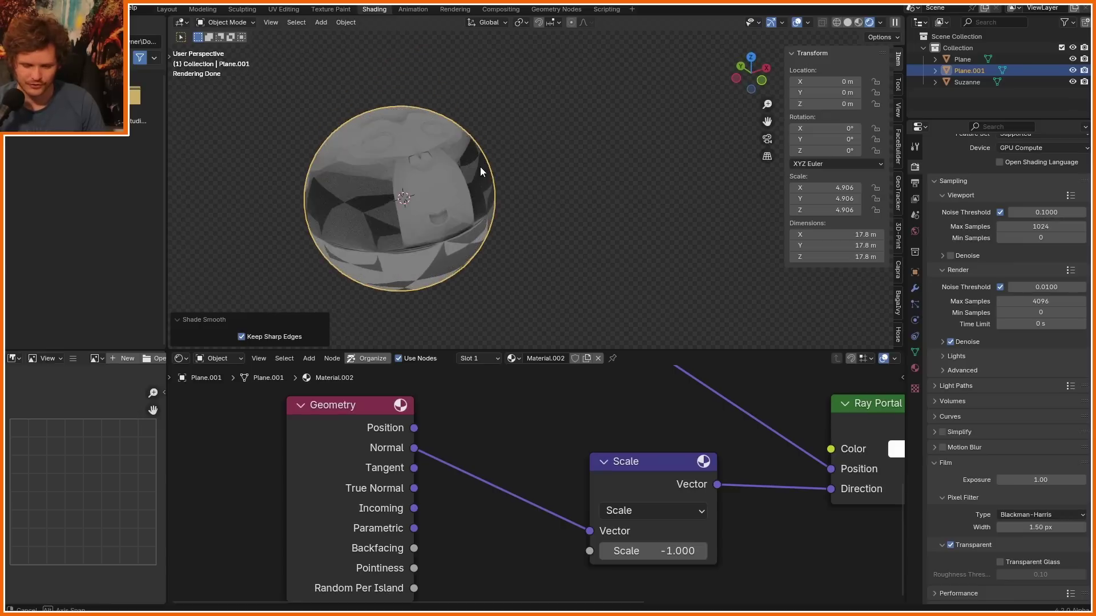
# Step: Delete the checkered floor plane from the scene
pyautogui.click(971, 63)
pyautogui.press('Delete')
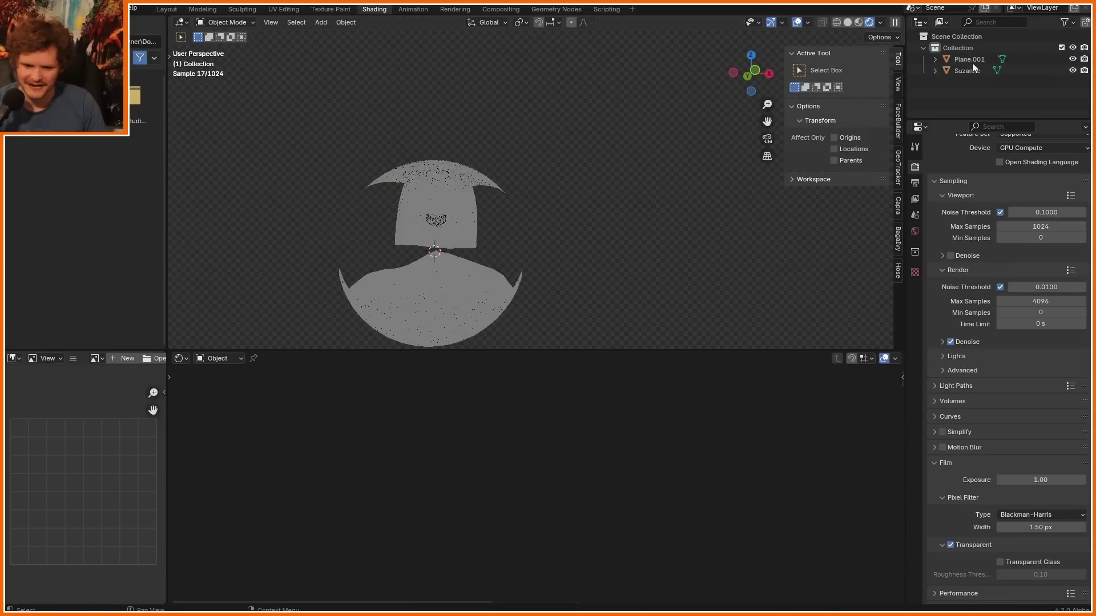
pyautogui.moveTo(435, 181); pyautogui.dragTo(456, 240, button='middle')
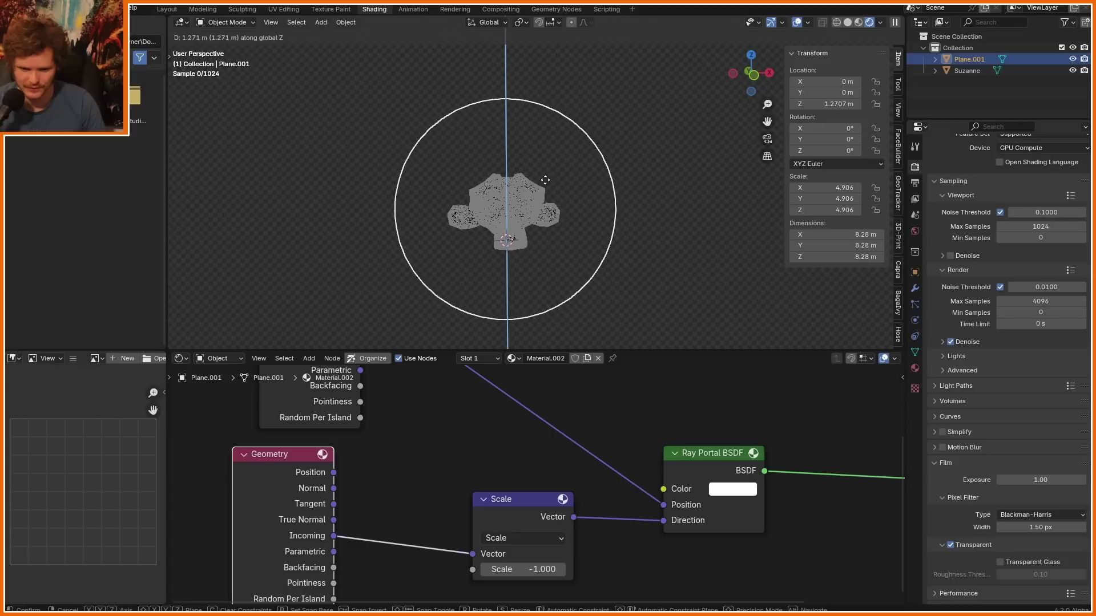
# Step: Move the portal sphere up about 0.98 m along Z, then undo the move
pyautogui.click(549, 187)
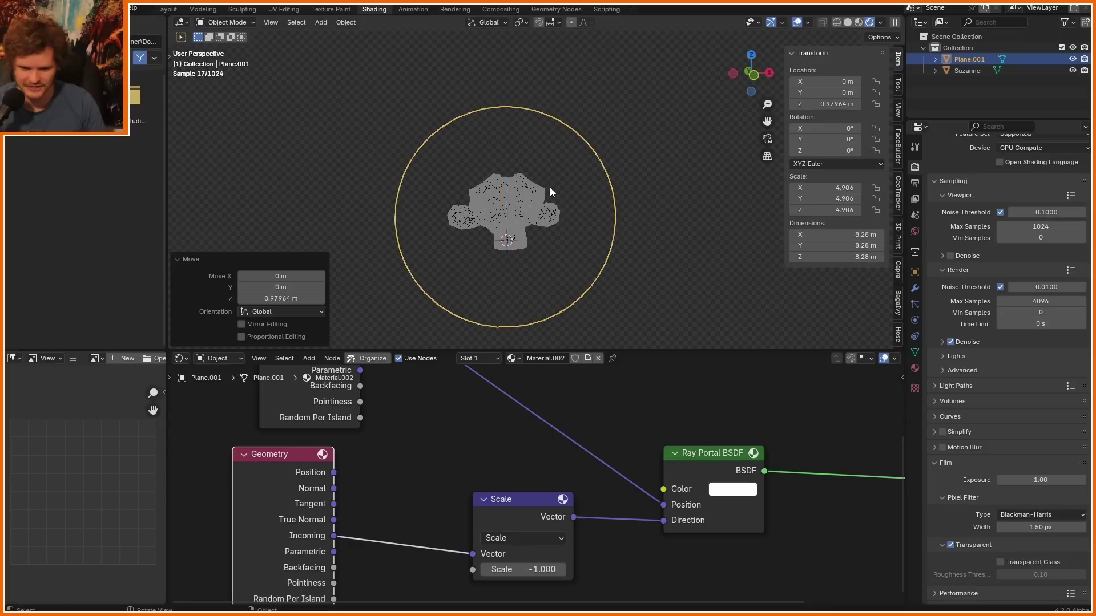
pyautogui.hotkey('ctrl', 'z')
pyautogui.moveTo(502, 208); pyautogui.dragTo(553, 302, button='middle')
# Step: Move the Geometry node away from the Scale node and insert a Mix node set to Vector between them
pyautogui.moveTo(278, 423); pyautogui.dragTo(122, 460)
pyautogui.hotkey('shift', 'a')
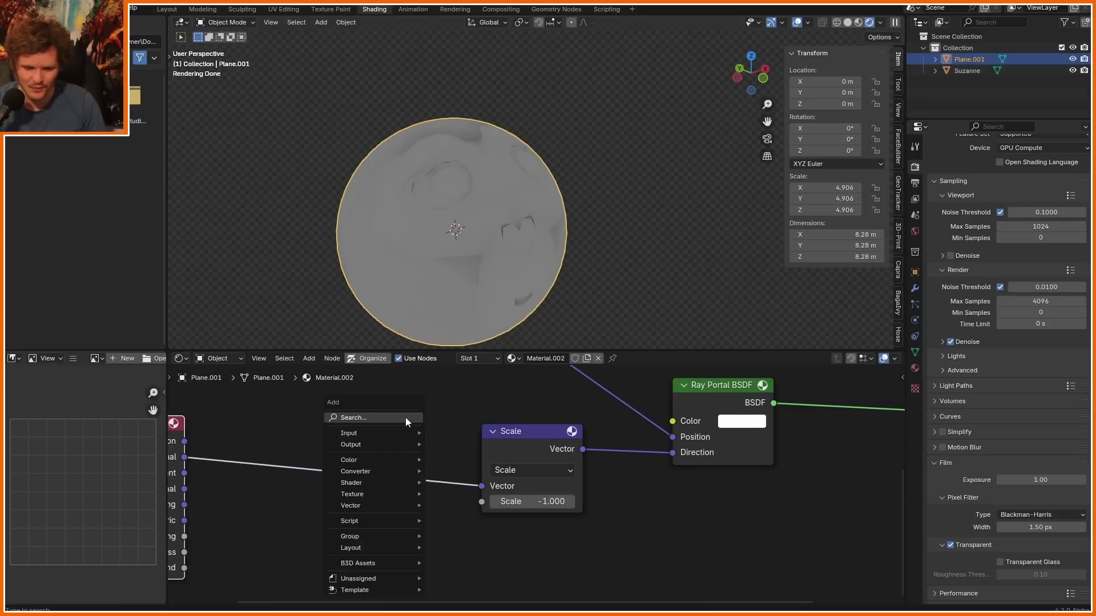
pyautogui.click(407, 418)
pyautogui.write('mi')
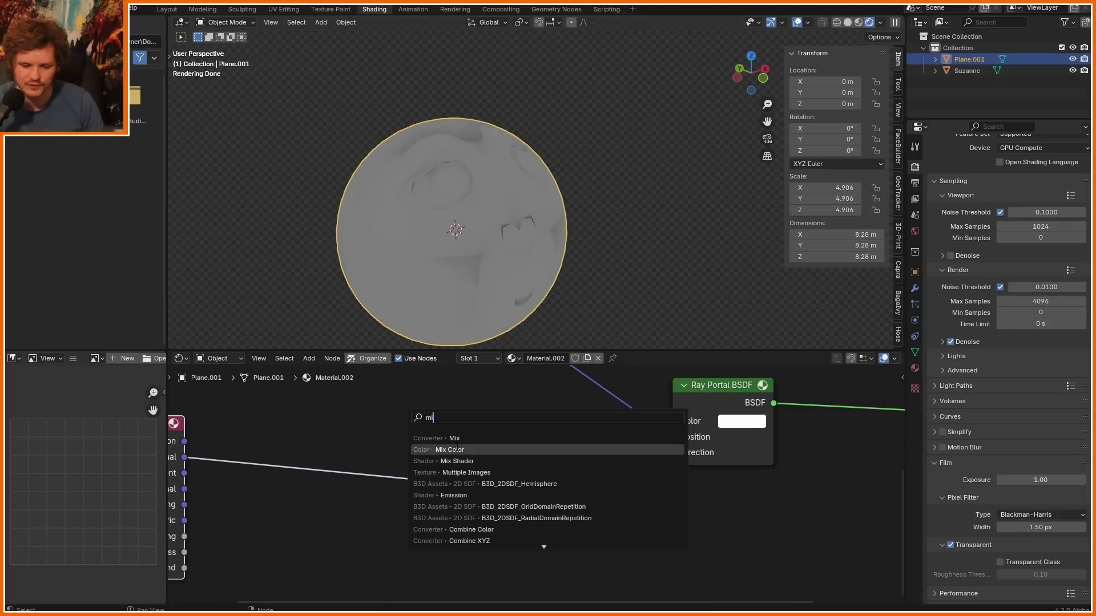
pyautogui.click(447, 439)
pyautogui.click(329, 528)
pyautogui.click(339, 547)
pyautogui.press('v')
pyautogui.press('g')
pyautogui.click(379, 435)
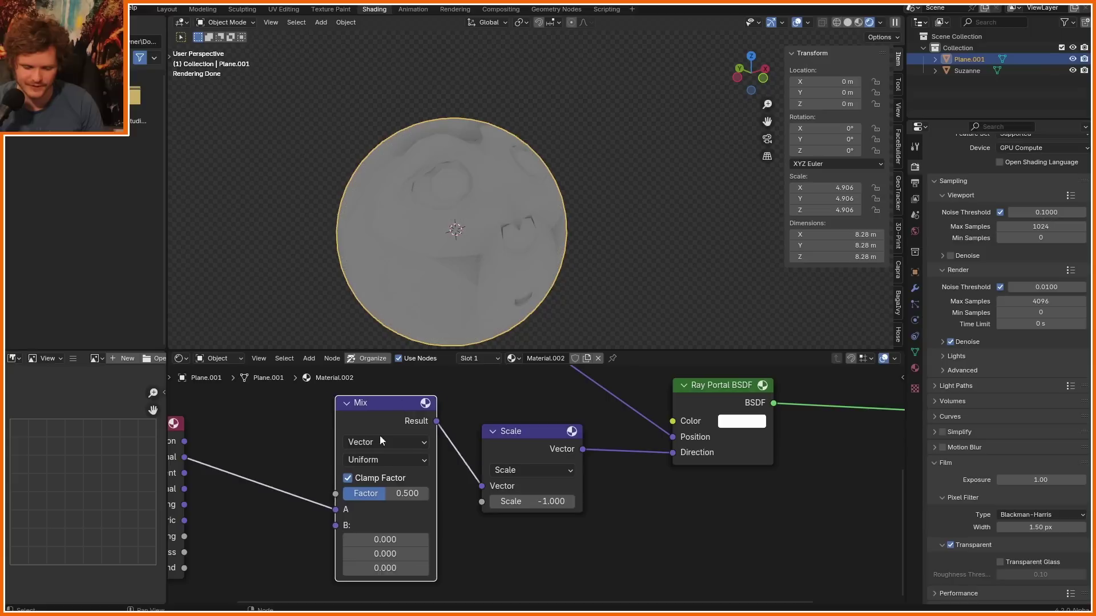
# Step: Connect the Geometry node's Incoming output to the Mix node's B input and set the Factor to 1.000
pyautogui.moveTo(243, 533); pyautogui.dragTo(380, 472, button='middle')
pyautogui.click(321, 449)
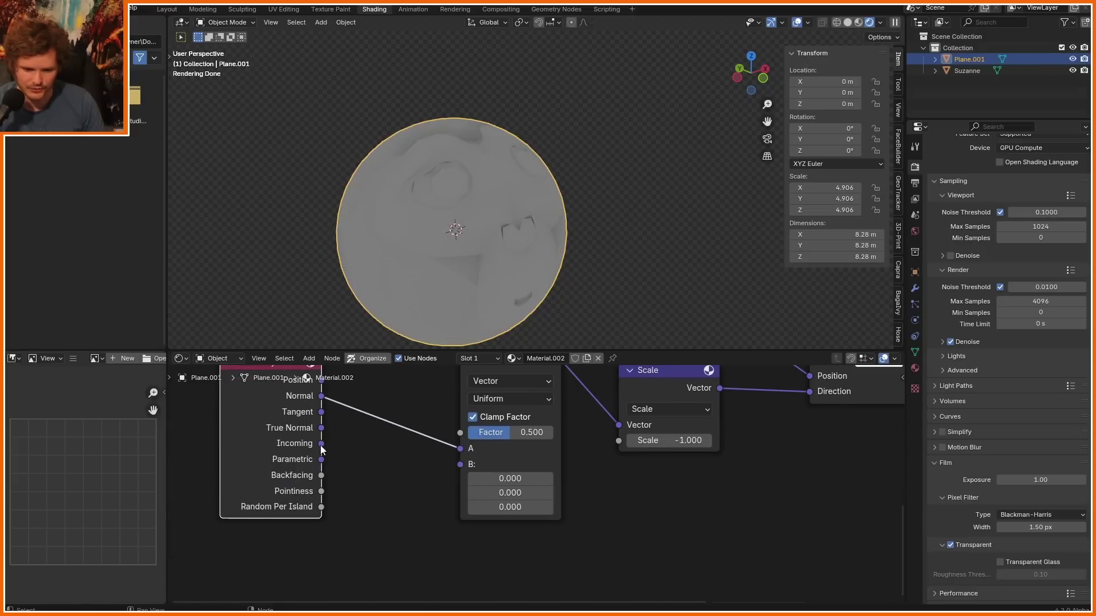
pyautogui.moveTo(448, 469); pyautogui.dragTo(450, 467)
pyautogui.moveTo(512, 432); pyautogui.dragTo(551, 432)
pyautogui.keyDown('shift'); pyautogui.moveTo(474, 266); pyautogui.dragTo(495, 221, button='middle'); pyautogui.keyUp('shift')
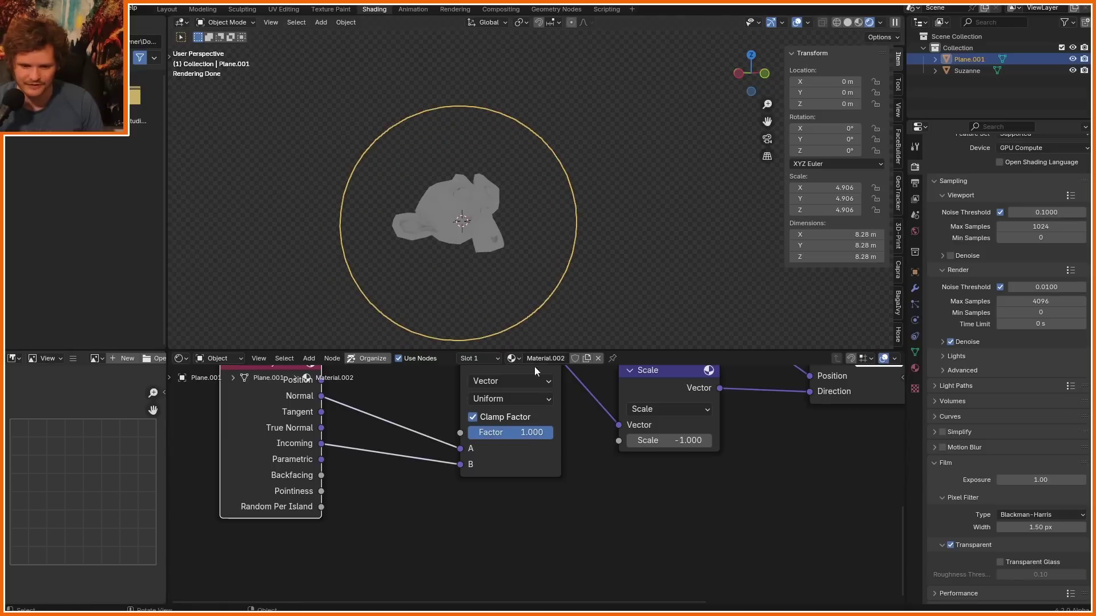
pyautogui.moveTo(537, 432)
pyautogui.mouseDown()
pyautogui.moveTo(468, 432)
pyautogui.moveTo(554, 432)
pyautogui.mouseUp()
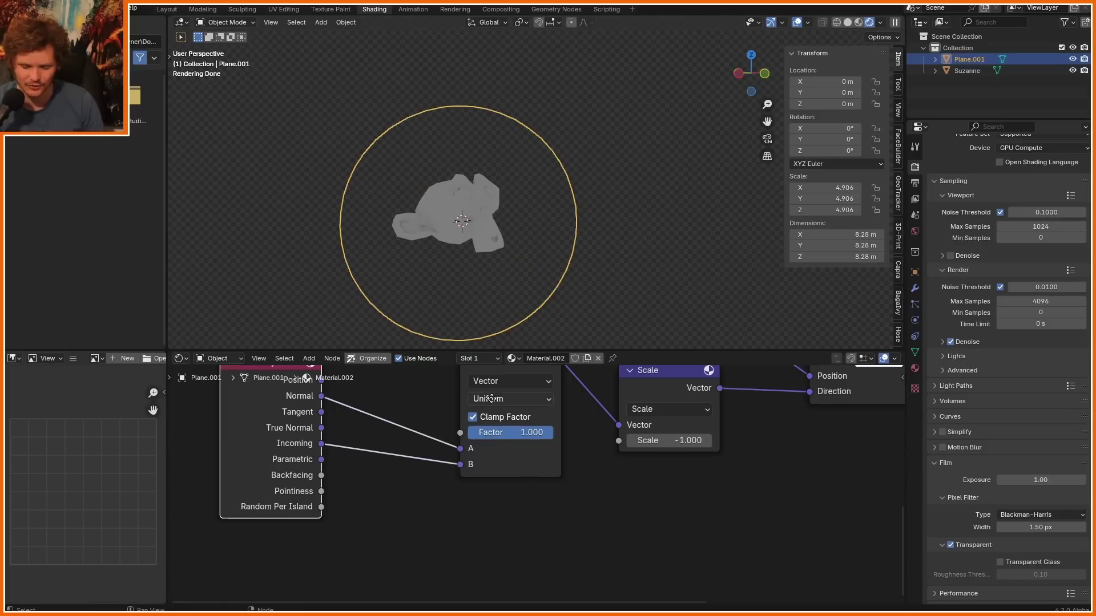
# Step: Add a Checker Texture to Suzanne's material and connect its Color output to the Principled BSDF's Base Color
pyautogui.moveTo(491, 399); pyautogui.dragTo(529, 529, button='middle')
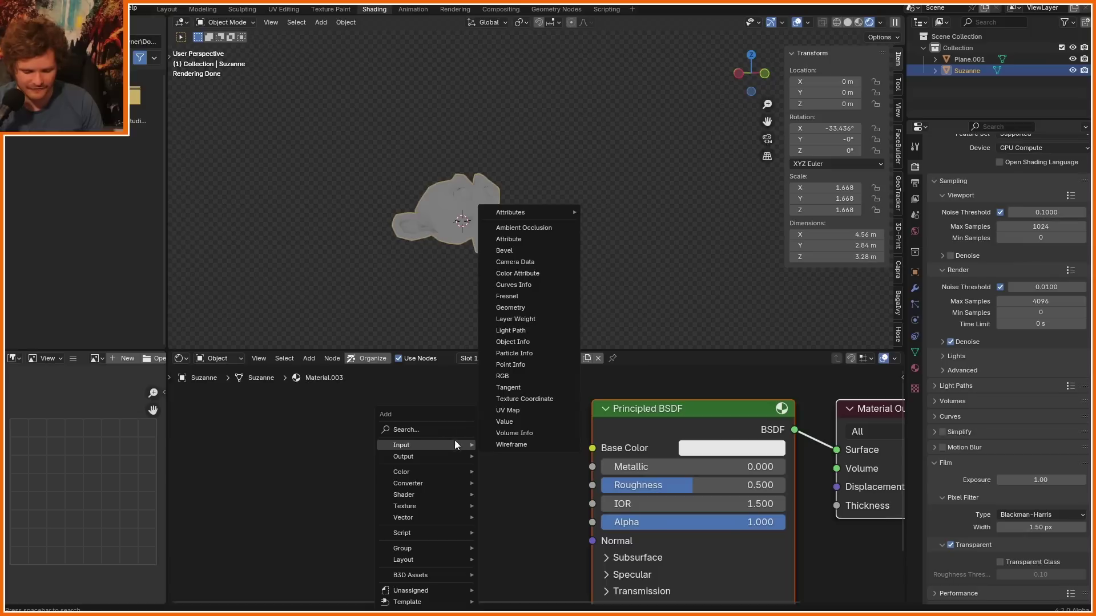
pyautogui.click(449, 431)
pyautogui.write('ch')
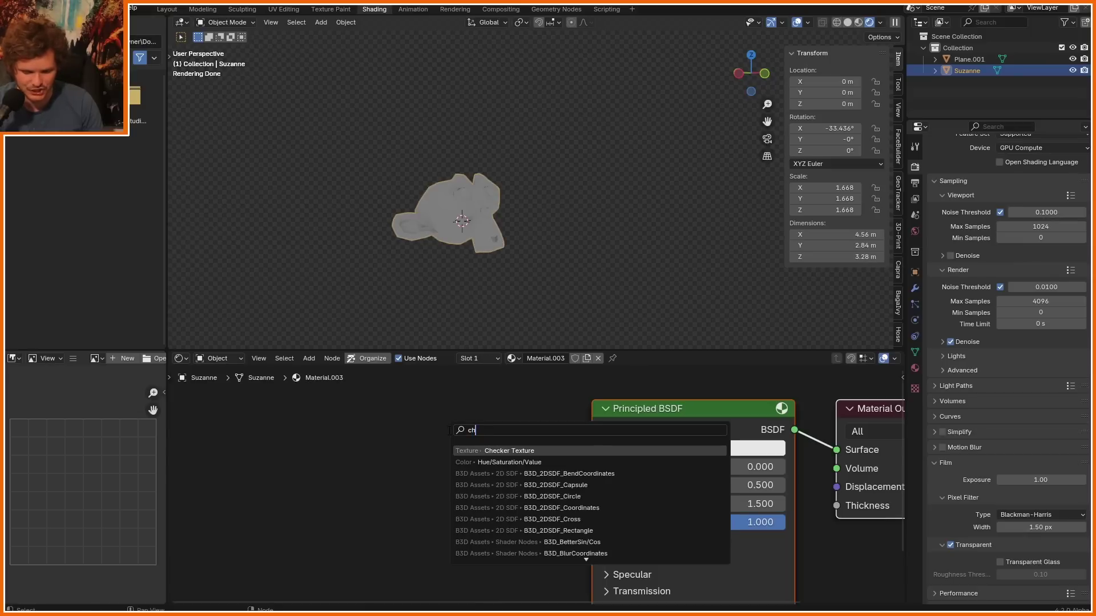
pyautogui.write('e')
pyautogui.press('Return')
pyautogui.click(343, 437)
pyautogui.moveTo(404, 442); pyautogui.dragTo(592, 448)
pyautogui.moveTo(340, 478); pyautogui.dragTo(482, 475, button='middle')
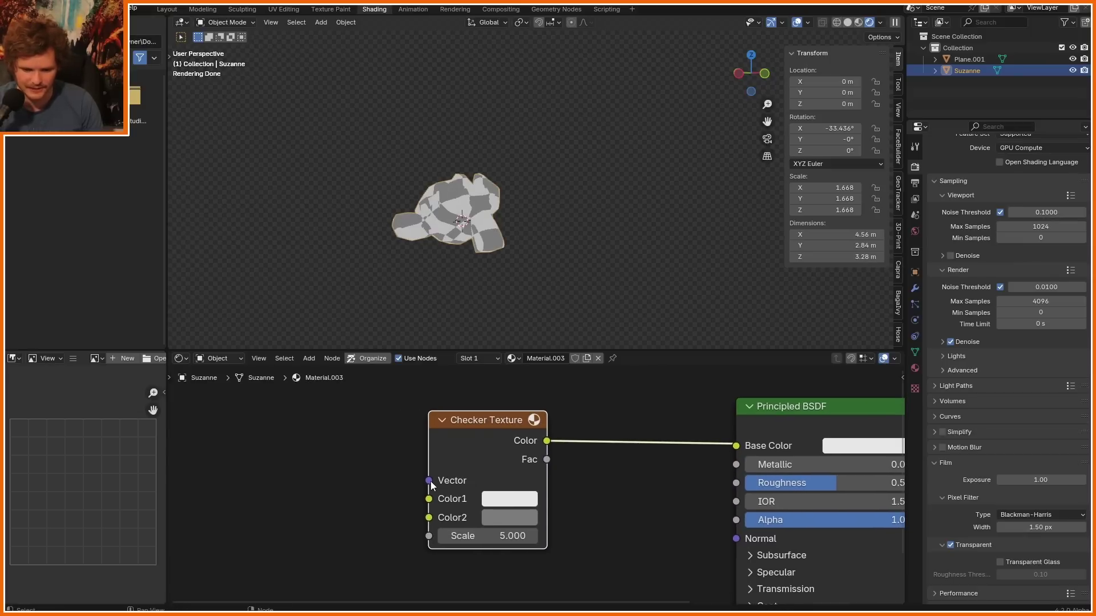
# Step: Drive Suzanne's Checker Texture with the Texture Coordinate node's UV output and set its Scale to 15.000
pyautogui.moveTo(429, 481); pyautogui.dragTo(319, 480)
pyautogui.write('uv coo')
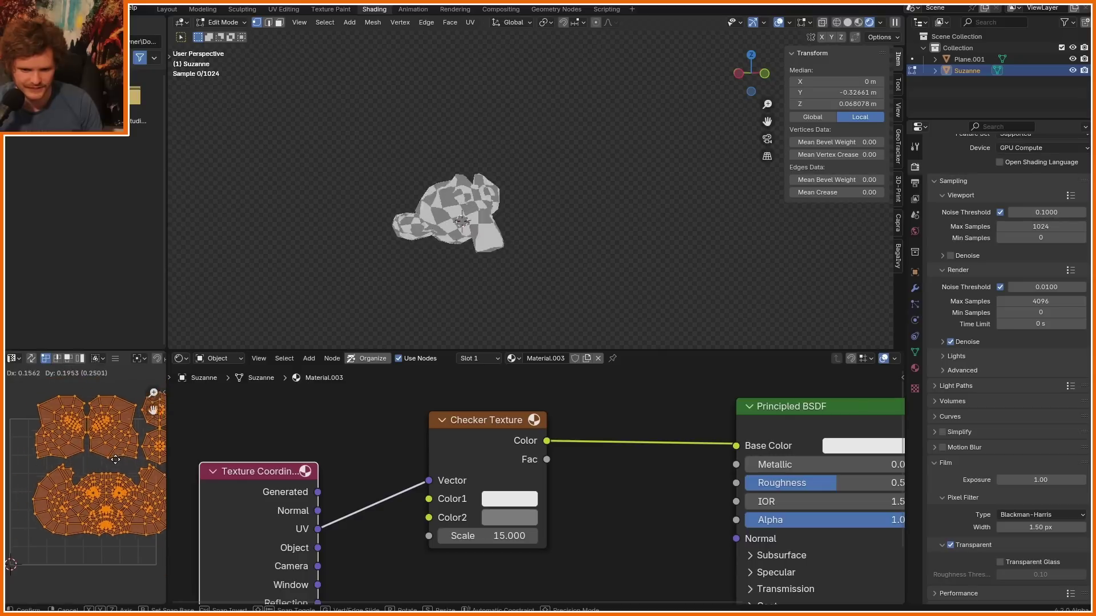
pyautogui.rightClick(117, 467)
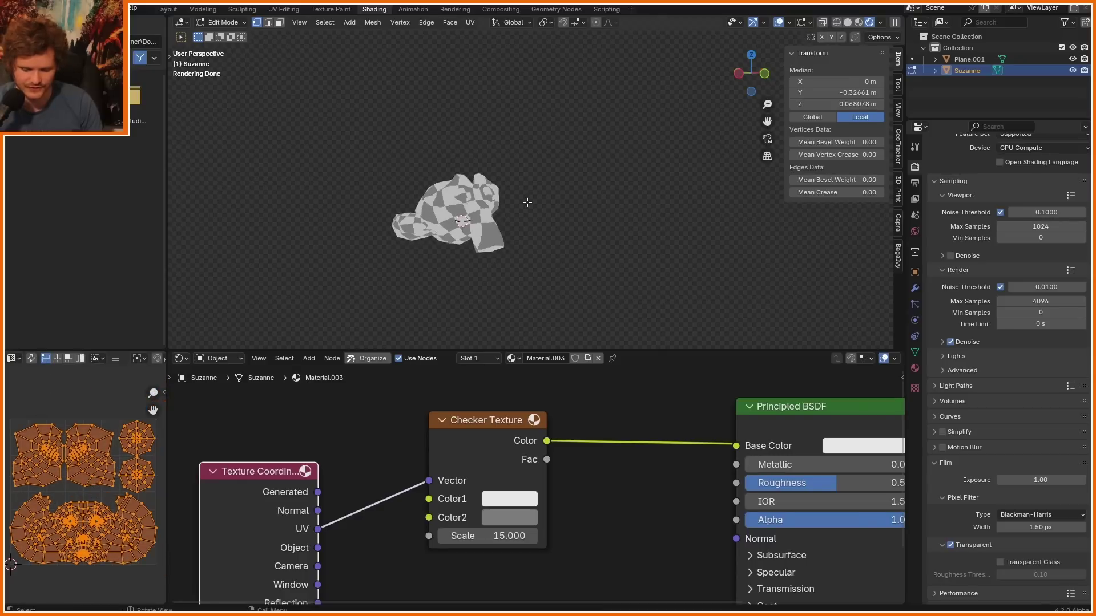
pyautogui.press('Tab')
# Step: Select the portal sphere and lower its Mix node's Factor to blend the direction from Incoming toward Normal
pyautogui.click(964, 59)
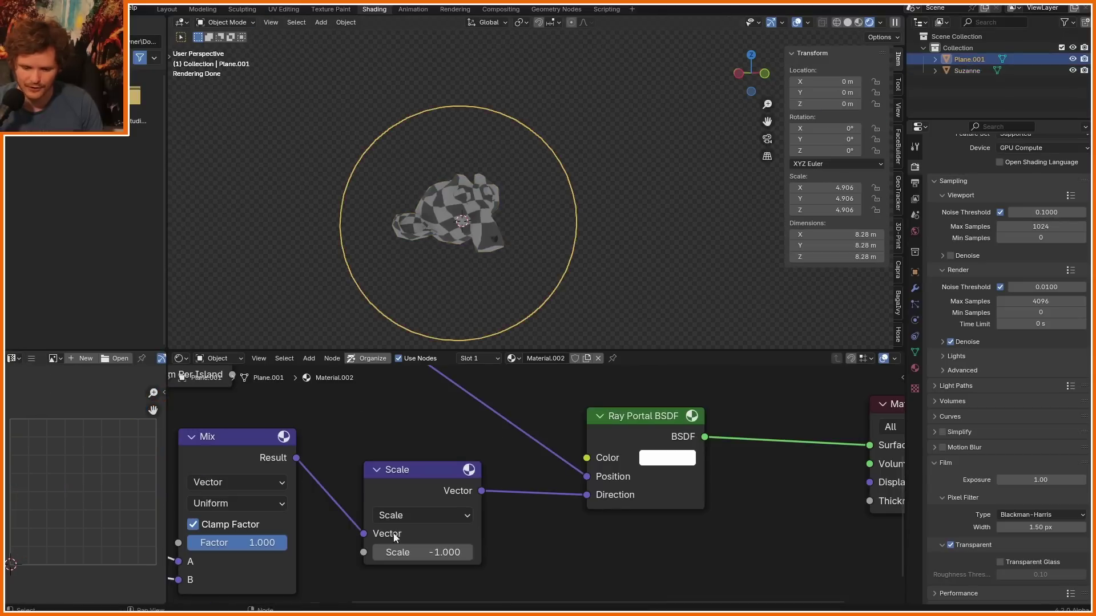
pyautogui.moveTo(261, 544); pyautogui.dragTo(163, 543)
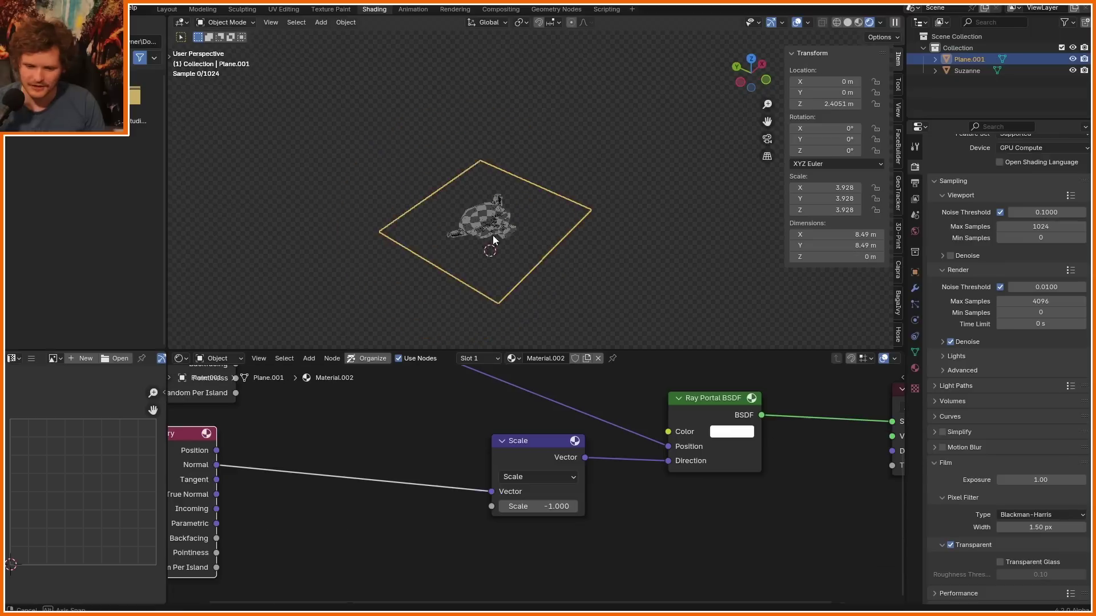
# Step: Raise the portal plane by about 2.34 m along Z, and sketch and undo an annotation arrow toward Suzanne
pyautogui.press('z')
pyautogui.click(502, 149)
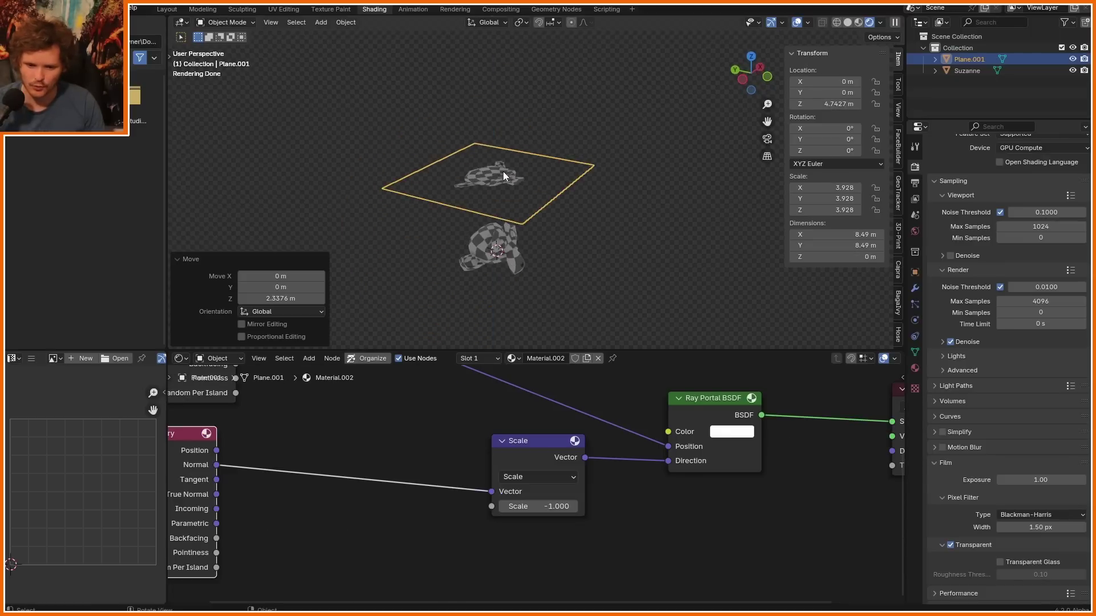
pyautogui.moveTo(498, 176); pyautogui.dragTo(500, 228)
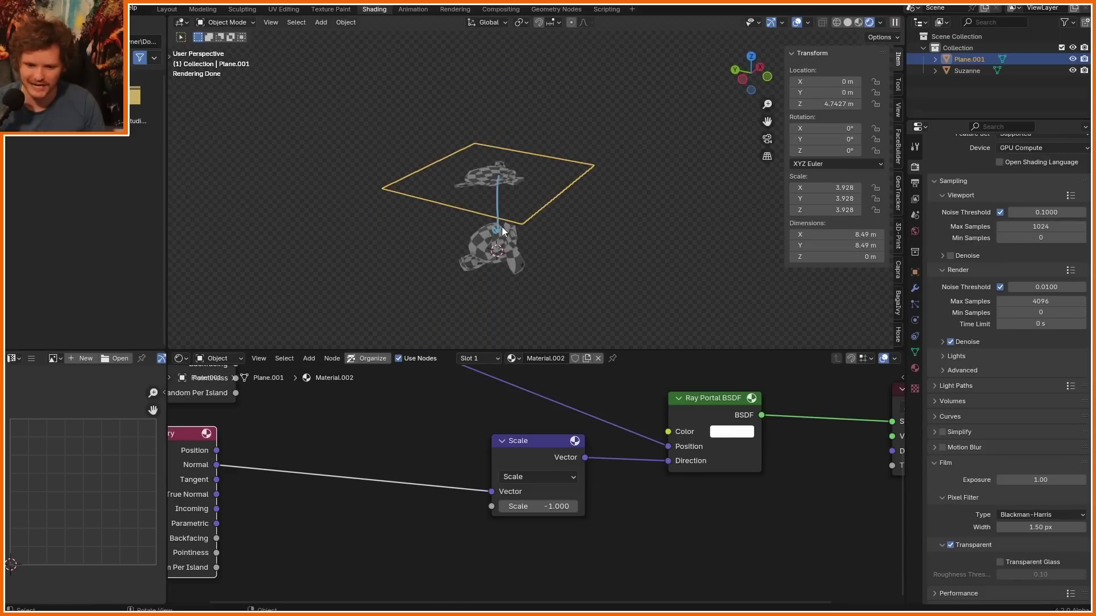
pyautogui.hotkey('ctrl', 'z')
# Step: Move the two Geometry nodes closer to the Scale and Ray Portal BSDF nodes
pyautogui.moveTo(311, 418)
pyautogui.mouseDown(button='middle')
pyautogui.moveTo(408, 541)
pyautogui.moveTo(405, 552)
pyautogui.mouseUp(button='middle')
pyautogui.moveTo(403, 520); pyautogui.dragTo(273, 447)
pyautogui.press('g')
pyautogui.click(465, 455)
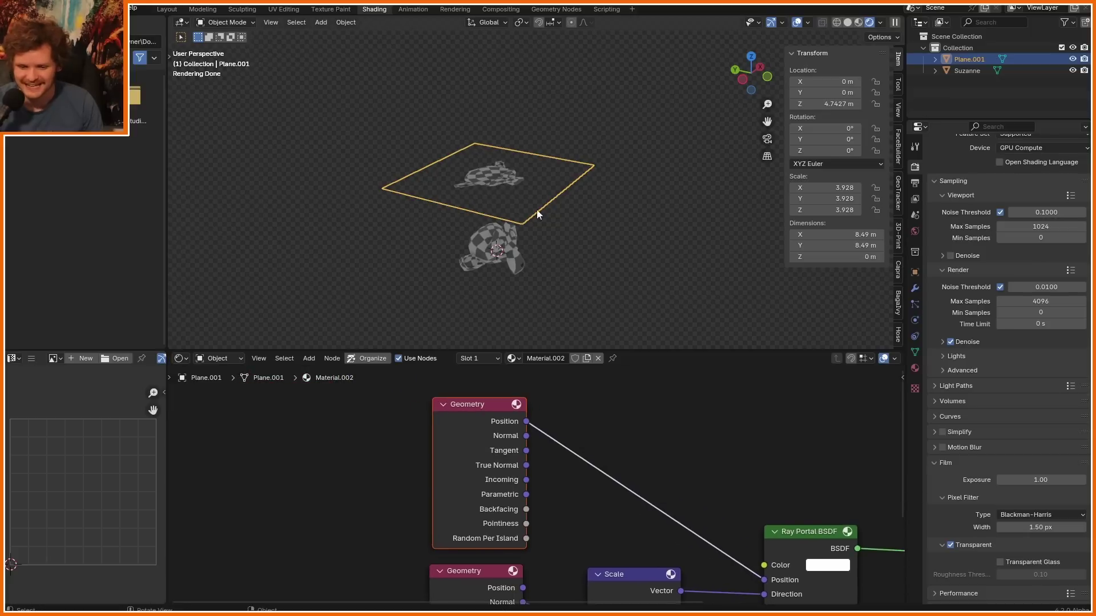
# Step: Try rotating the portal plane freely and moving it sideways, clearing its rotation and undoing the move
pyautogui.press('g')
pyautogui.press('Escape')
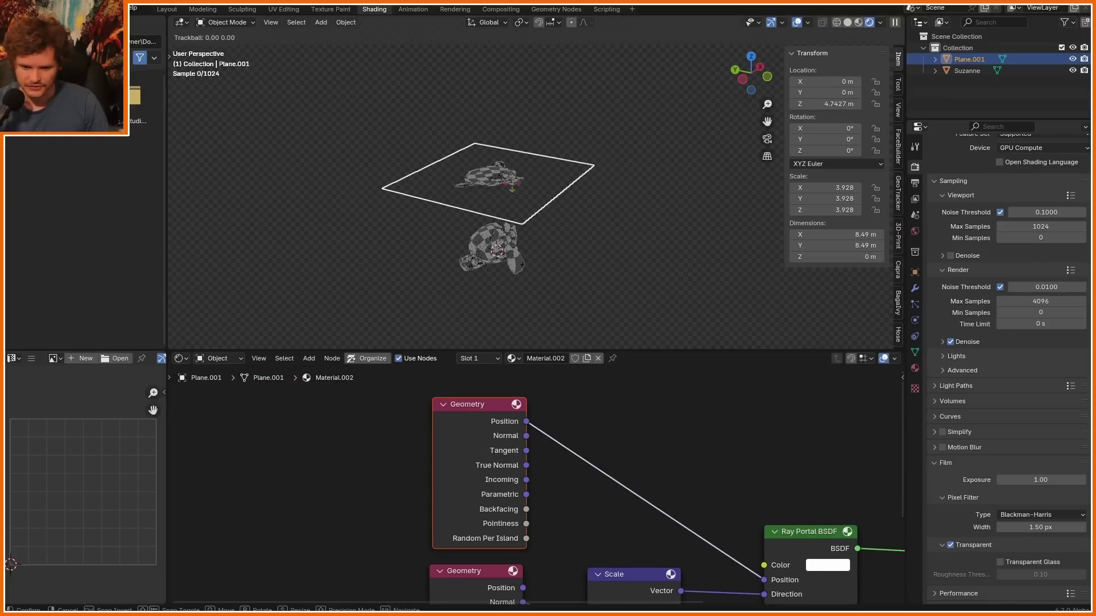
pyautogui.press('r')
pyautogui.press('r')
pyautogui.click(494, 222)
pyautogui.hotkey('alt', 'r')
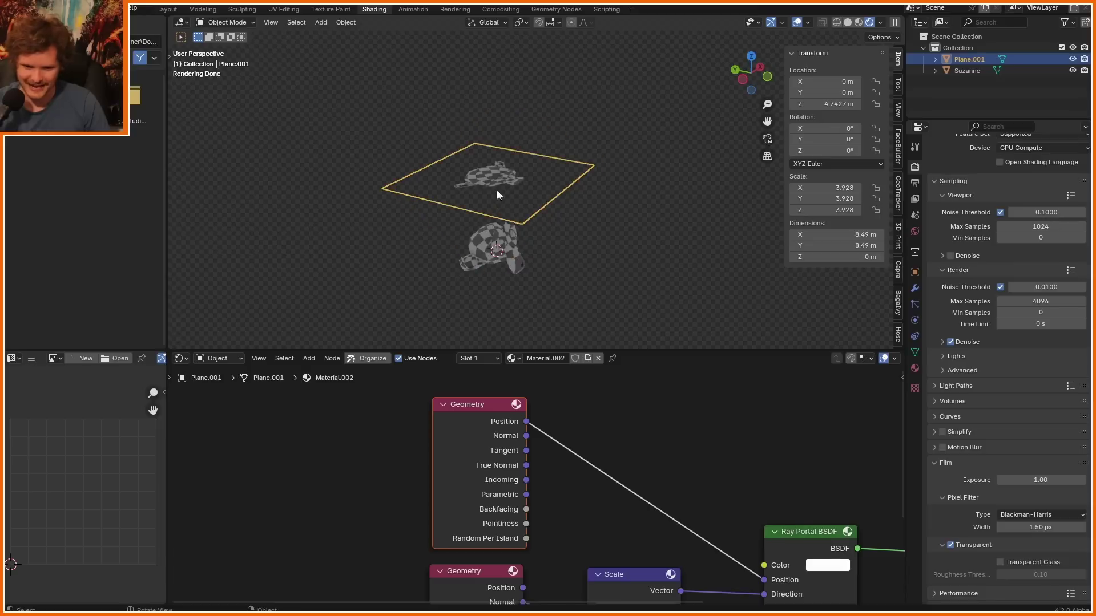
pyautogui.press('g')
pyautogui.click(677, 182)
pyautogui.hotkey('ctrl', 'z')
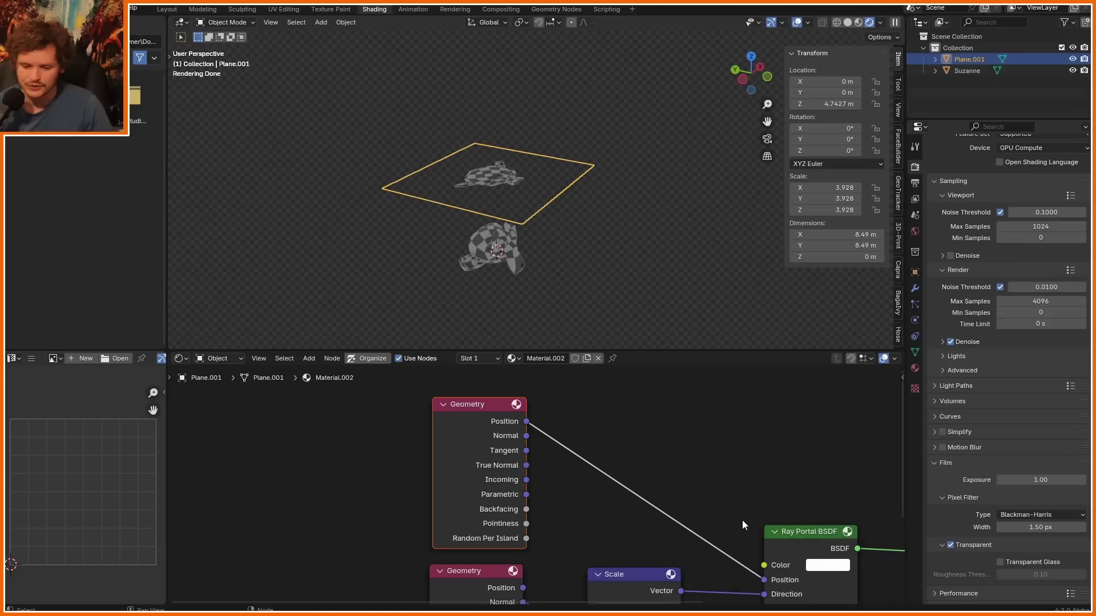
# Step: Shift the Ray Portal BSDF node slightly, and try moving the portal plane away from Suzanne before undoing that move
pyautogui.moveTo(742, 519); pyautogui.dragTo(626, 487, button='middle')
pyautogui.moveTo(681, 503); pyautogui.dragTo(692, 481)
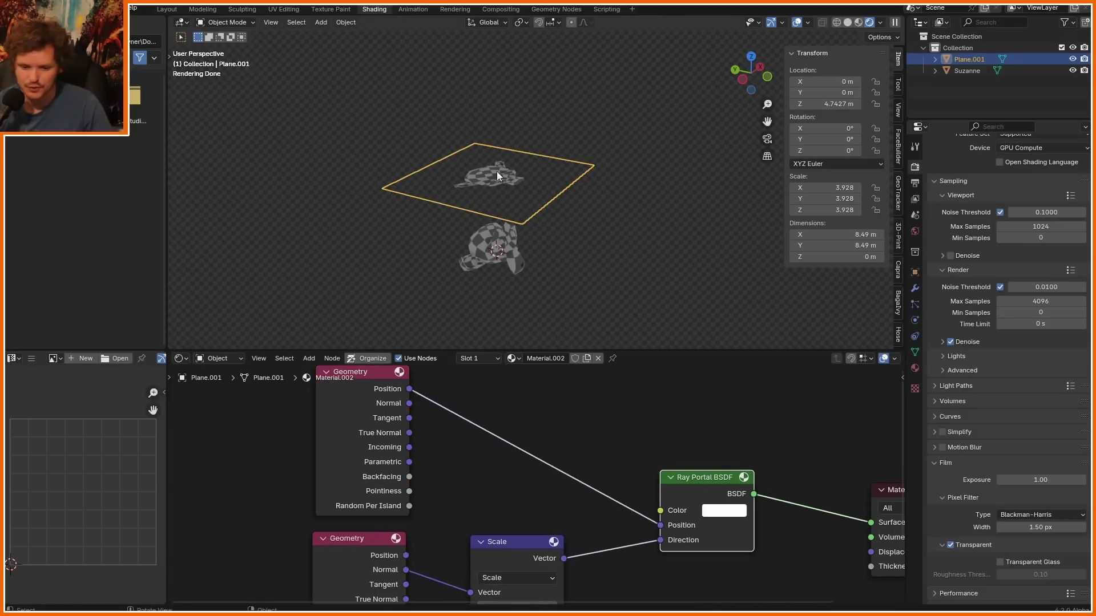
pyautogui.press('g')
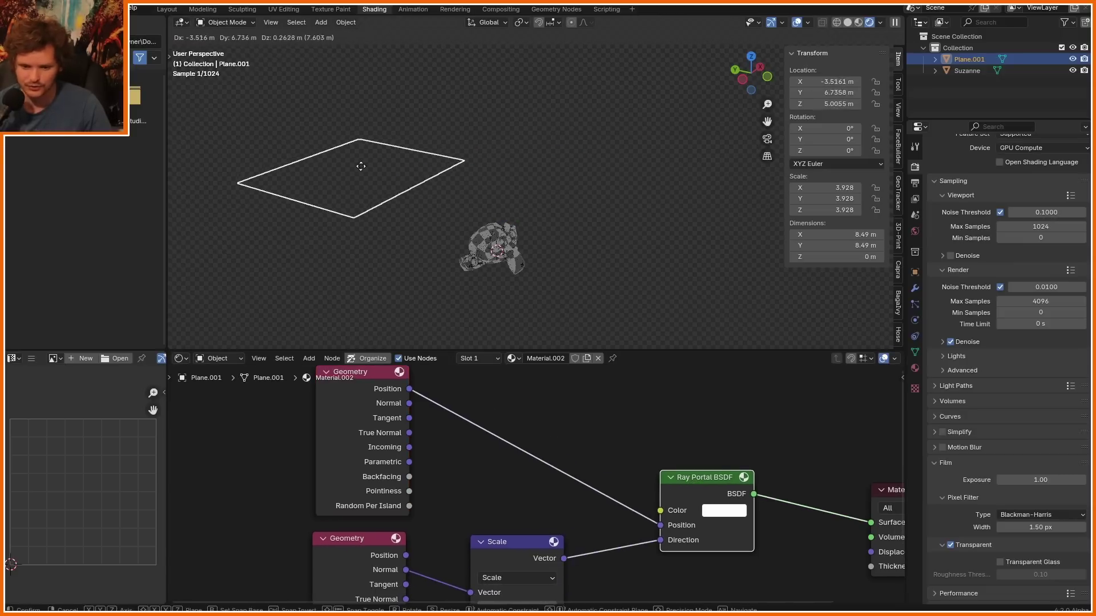
pyautogui.click(659, 179)
pyautogui.hotkey('ctrl', 'z')
# Step: Preview the Geometry node's Position output on the portal plane, restore the Ray Portal BSDF output, and undo the trial plane moves
pyautogui.keyDown('ctrl'); pyautogui.keyDown('shift'); pyautogui.click(385, 389); pyautogui.keyUp('shift'); pyautogui.keyUp('ctrl')
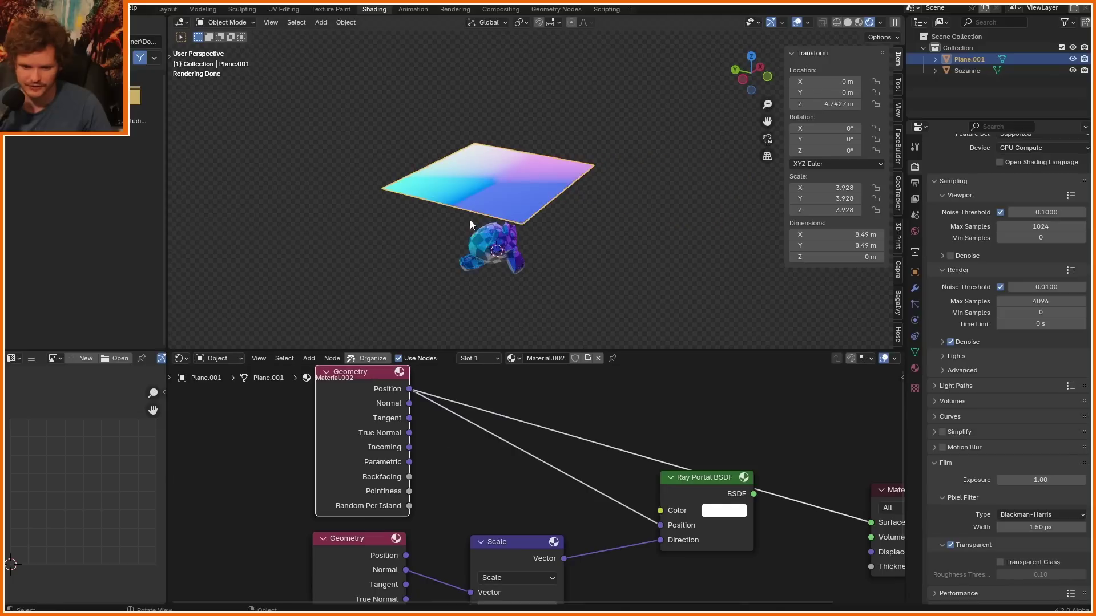
pyautogui.press('g')
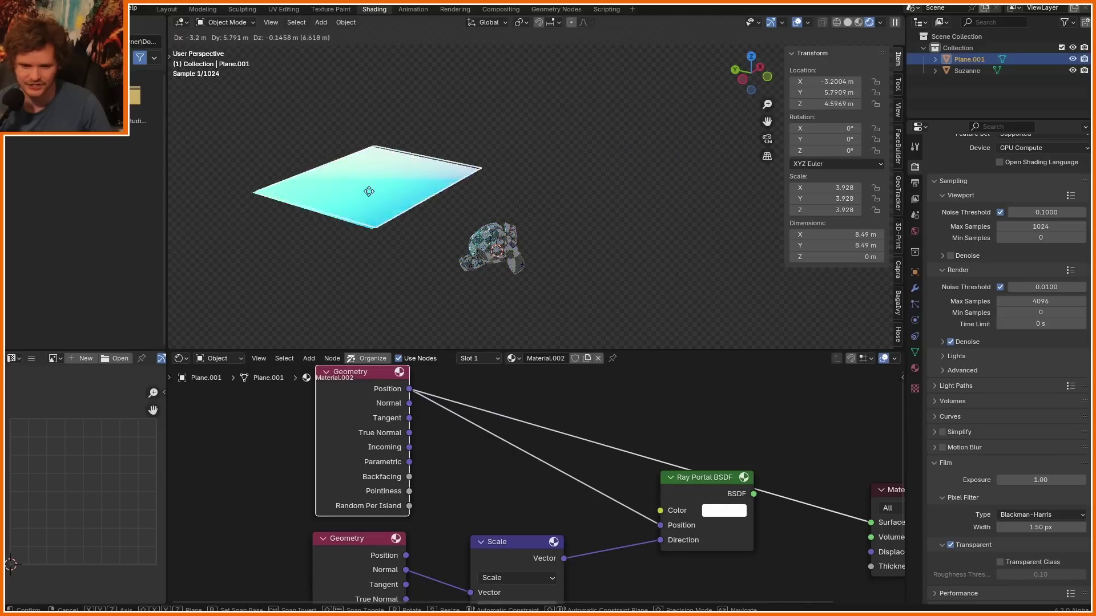
pyautogui.rightClick(369, 192)
pyautogui.hotkey('ctrl', 'z')
pyautogui.press('g')
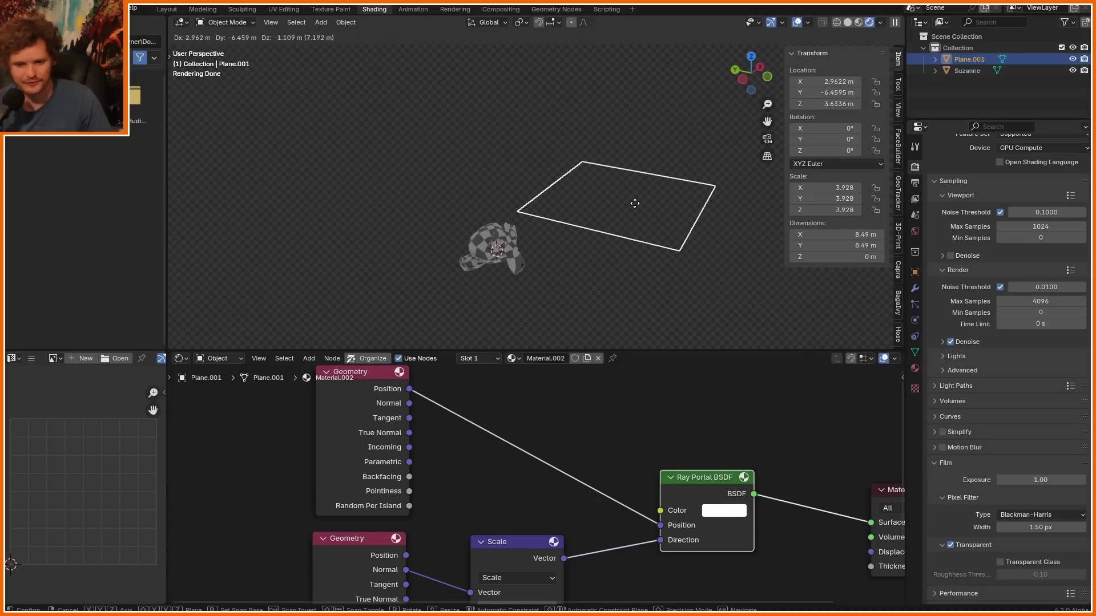
pyautogui.click(635, 203)
pyautogui.hotkey('ctrl', 'z')
# Step: Add a Texture Coordinate node to the portal material and place it above the Geometry node
pyautogui.hotkey('shift', 'a')
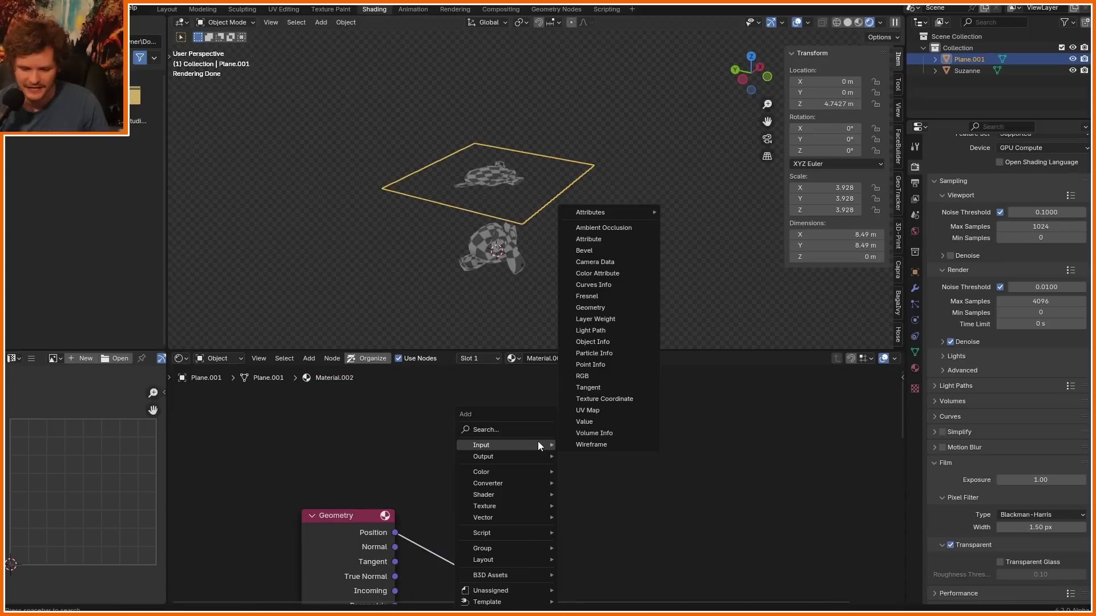
pyautogui.click(536, 431)
pyautogui.write('coordin')
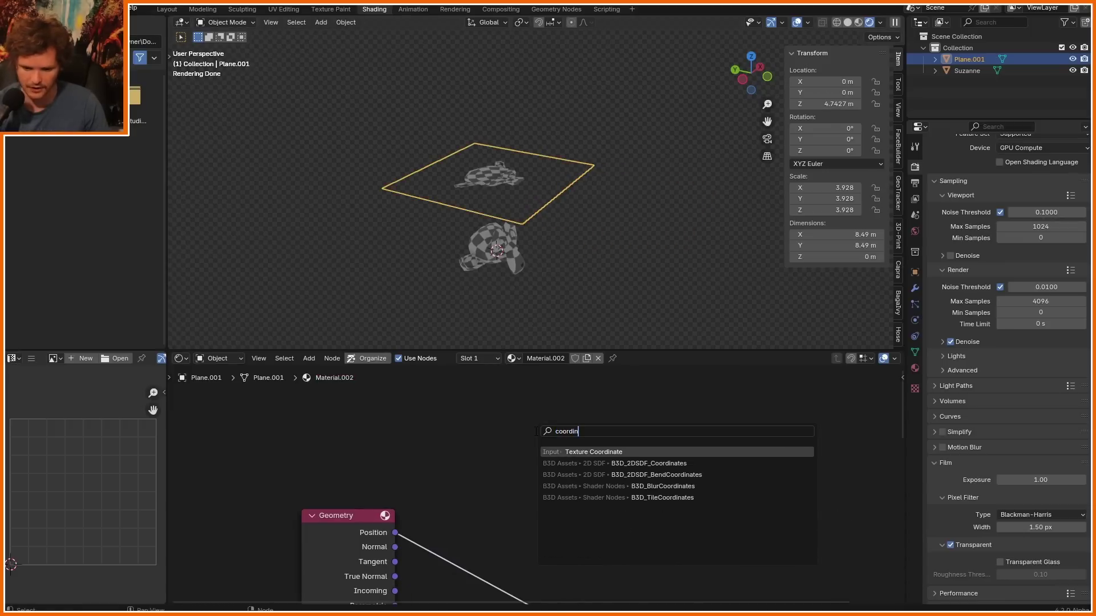
pyautogui.press('Return')
pyautogui.click(187, 399)
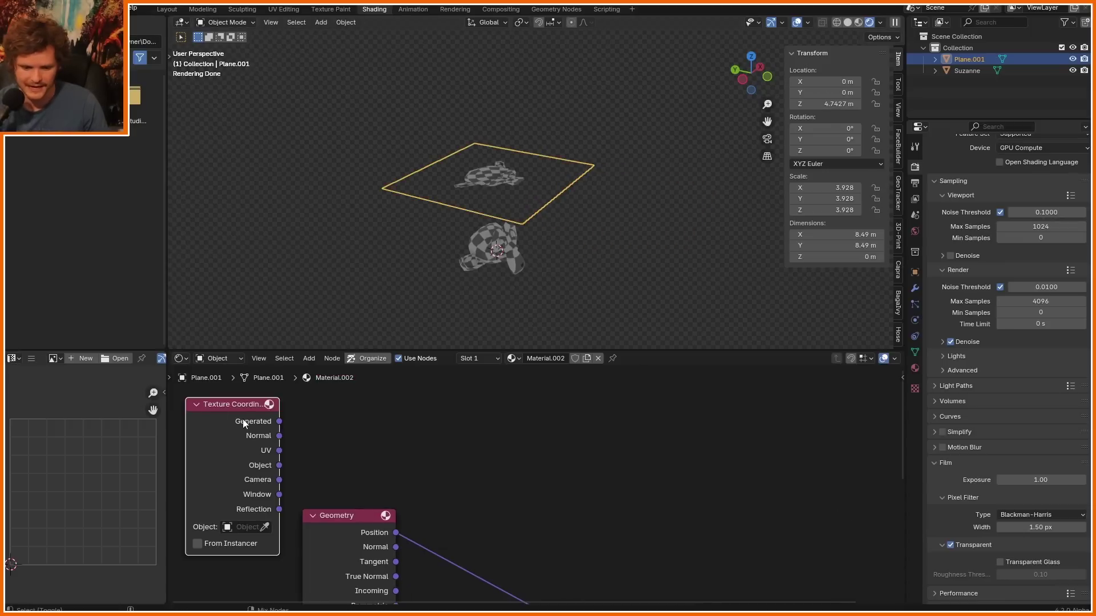
# Step: Preview the Texture Coordinate node's Generated output while moving and rotating the portal plane, and undo the transforms
pyautogui.keyDown('ctrl'); pyautogui.keyDown('shift'); pyautogui.click(244, 420); pyautogui.keyUp('shift'); pyautogui.keyUp('ctrl')
pyautogui.press('g')
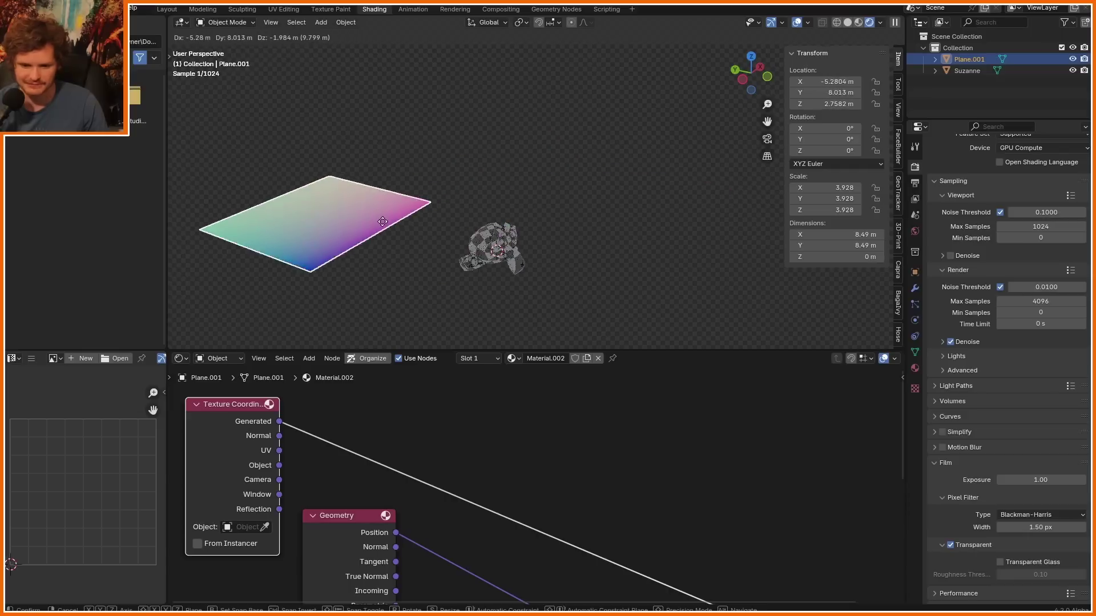
pyautogui.click(668, 186)
pyautogui.press('r')
pyautogui.press('r')
pyautogui.rightClick(599, 223)
pyautogui.hotkey('ctrl', 'z')
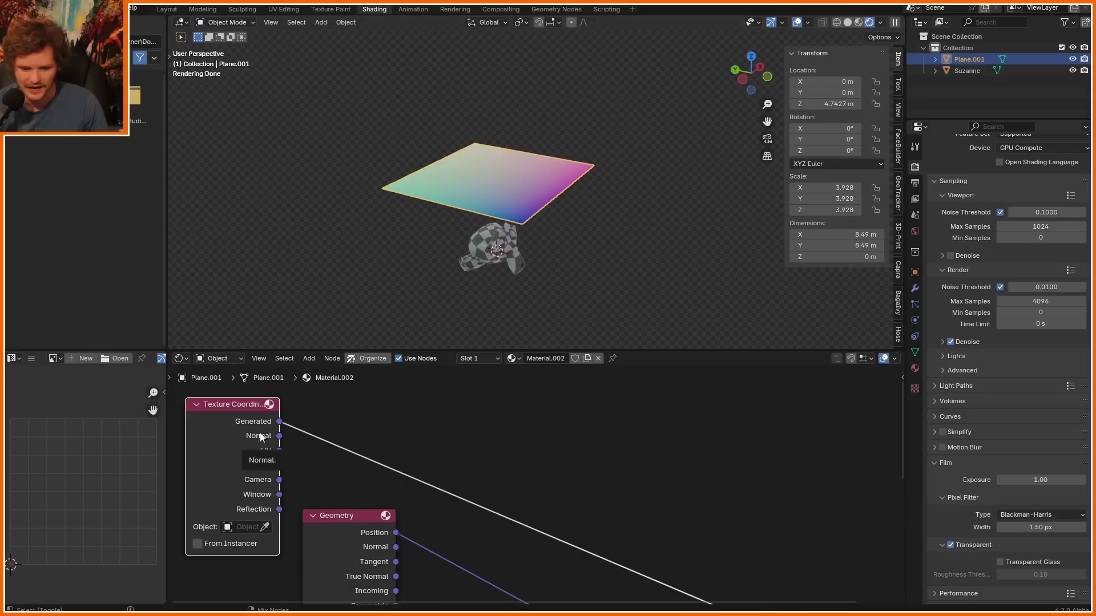
# Step: Preview the Texture Coordinate node's Normal and Object outputs on the portal plane while trying a move of the plane
pyautogui.keyDown('ctrl'); pyautogui.keyDown('shift'); pyautogui.click(260, 436); pyautogui.keyUp('shift'); pyautogui.keyUp('ctrl')
pyautogui.keyDown('ctrl'); pyautogui.keyDown('shift'); pyautogui.click(260, 437); pyautogui.keyUp('shift'); pyautogui.keyUp('ctrl')
pyautogui.press('g')
pyautogui.click(651, 240)
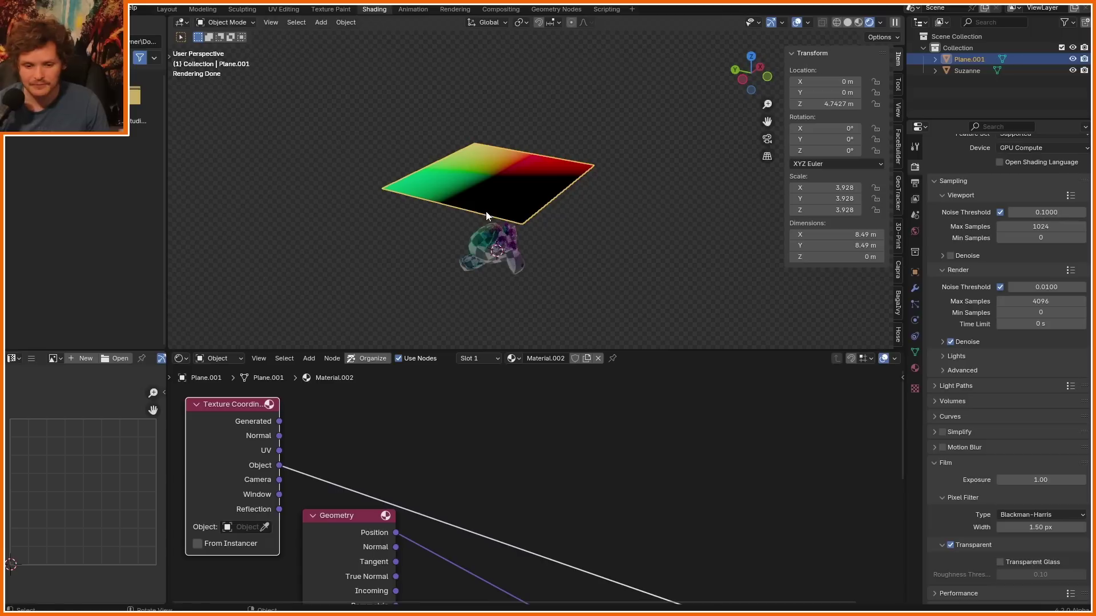
# Step: Lower the portal plane to about 4.40 m on Z, and sketch and remove an annotation at its centre
pyautogui.press('g')
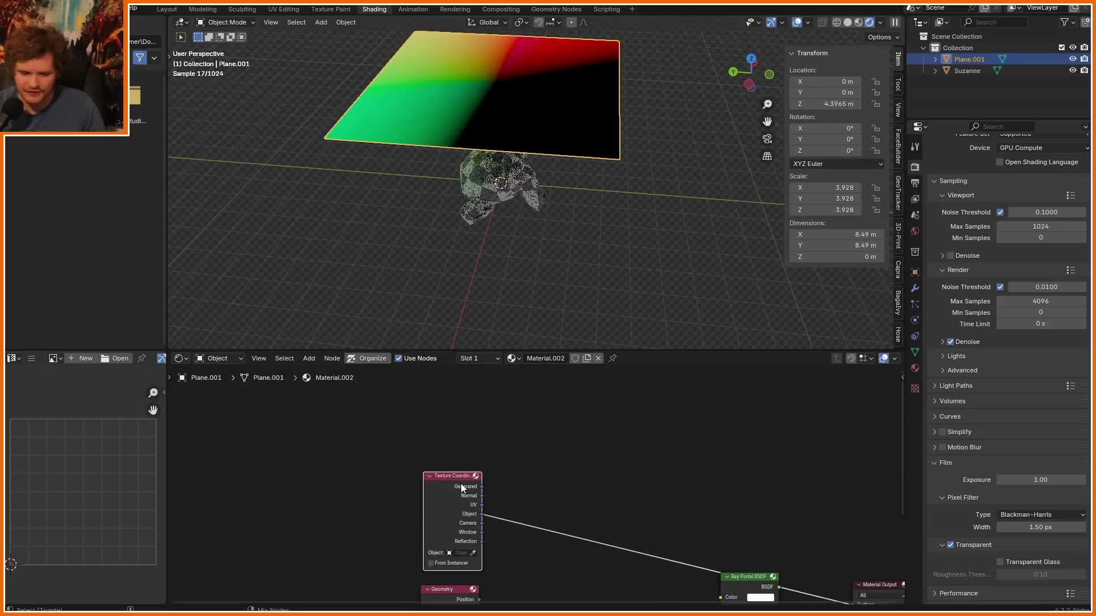
pyautogui.moveTo(545, 184); pyautogui.dragTo(515, 189, button='middle')
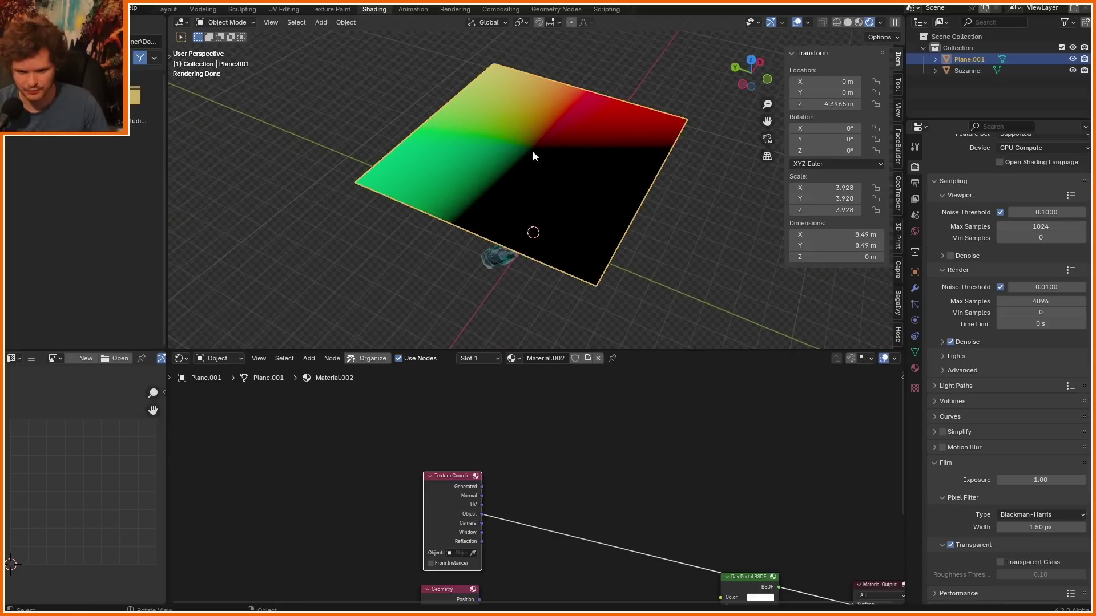
pyautogui.moveTo(533, 150); pyautogui.dragTo(535, 127)
pyautogui.hotkey('ctrl', 'z')
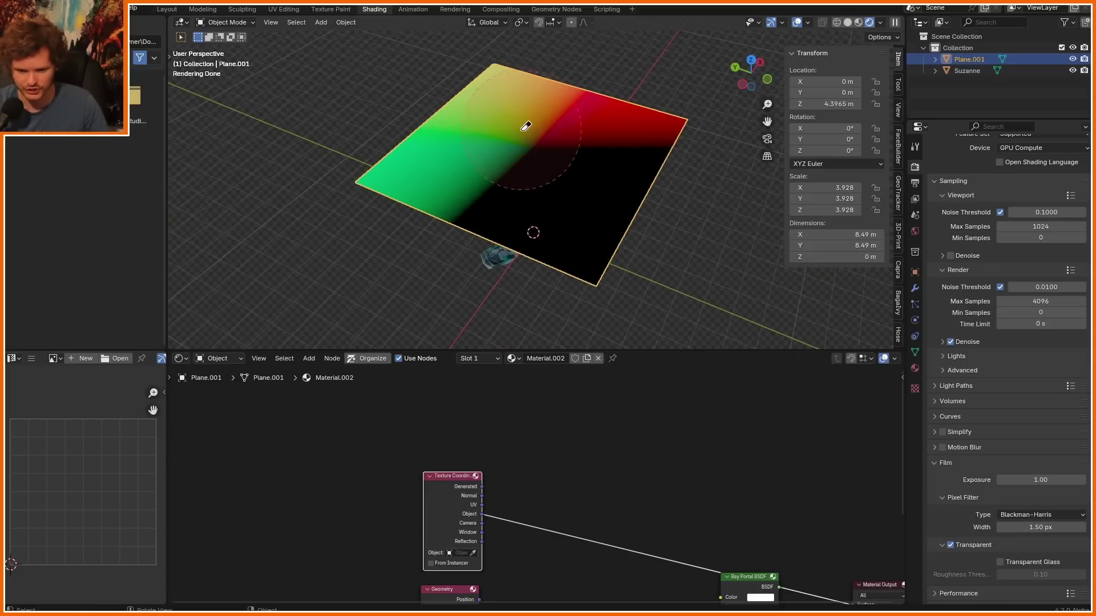
pyautogui.moveTo(575, 132)
pyautogui.mouseDown(button='middle')
pyautogui.moveTo(594, 122)
pyautogui.moveTo(538, 118)
pyautogui.moveTo(553, 122)
pyautogui.mouseUp(button='middle')
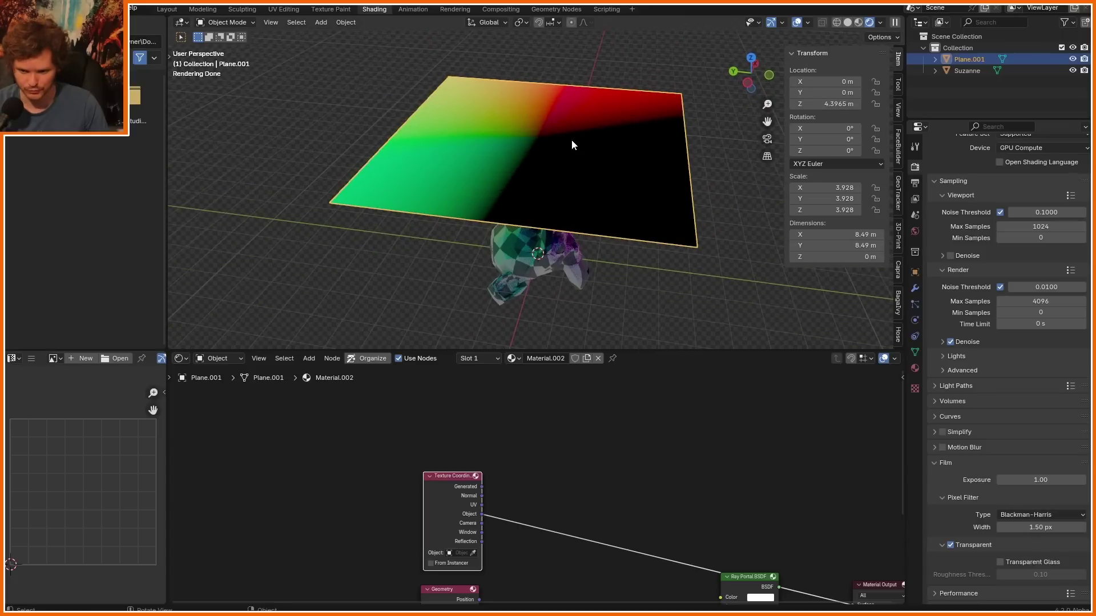
# Step: Set the portal plane's Z location to 0 m
pyautogui.click(823, 103)
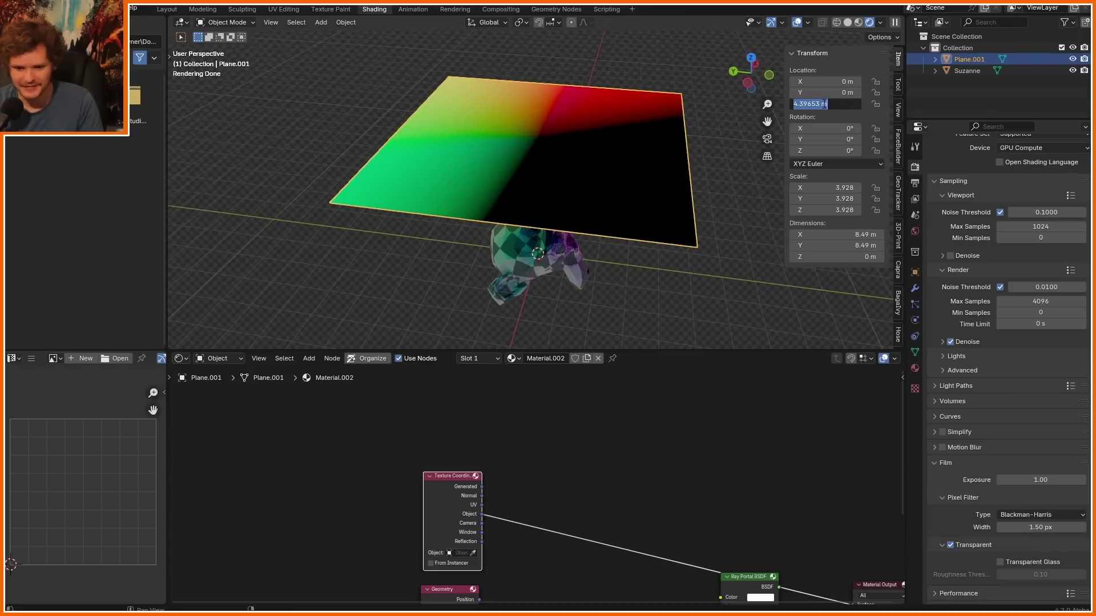
pyautogui.write('0')
pyautogui.press('Return')
pyautogui.moveTo(519, 245); pyautogui.dragTo(536, 231, button='middle')
pyautogui.scroll(-2, 537, 232)
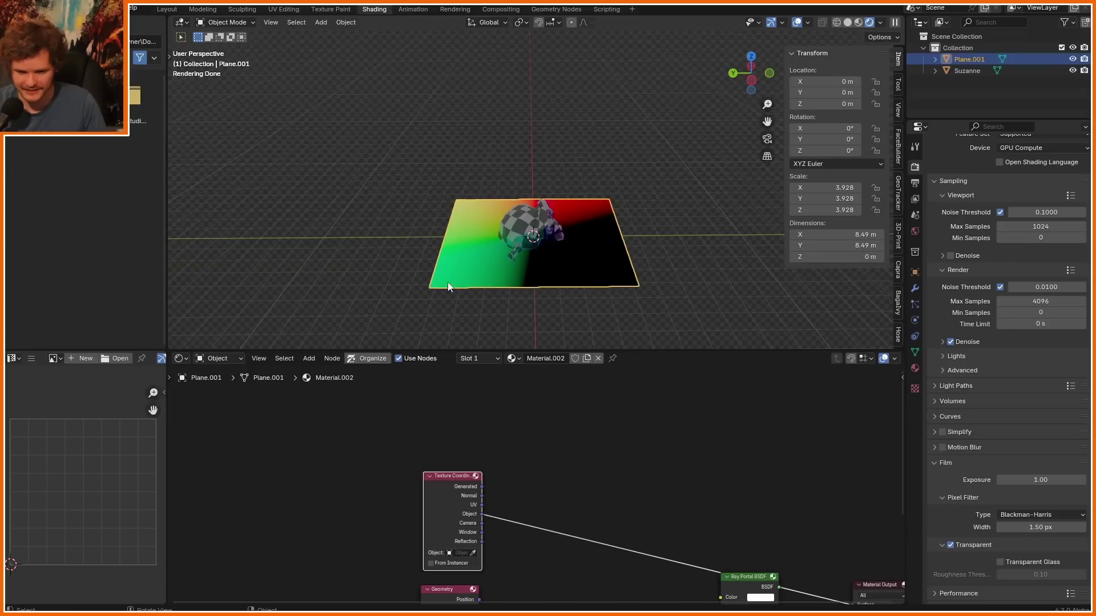
# Step: Try moving the plane's mesh in Edit Mode, cancel the move and return to Object Mode
pyautogui.press('Tab')
pyautogui.press('g')
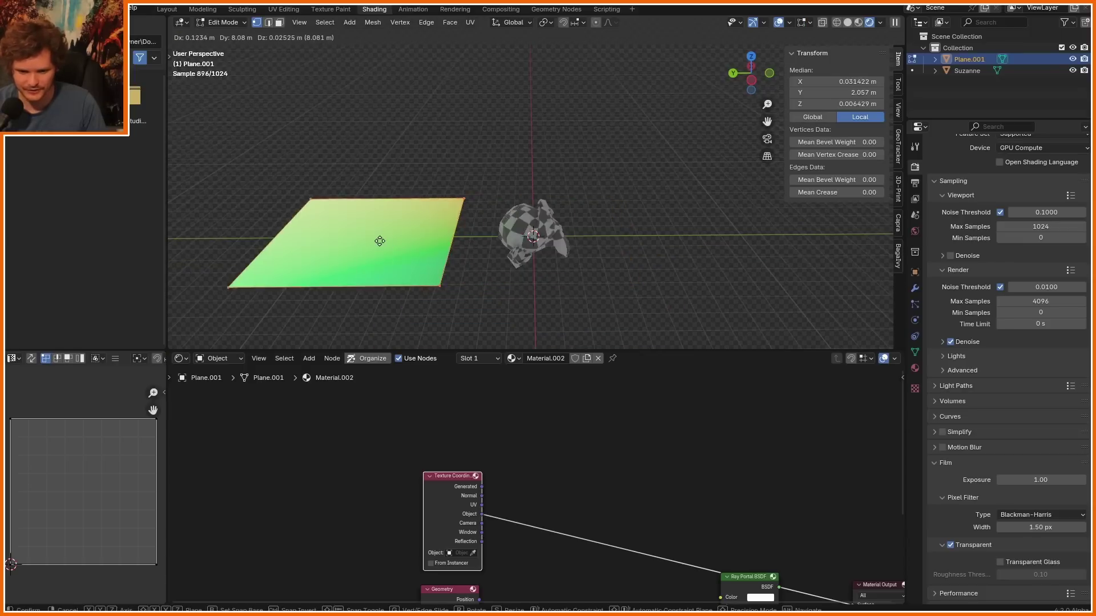
pyautogui.press('Escape')
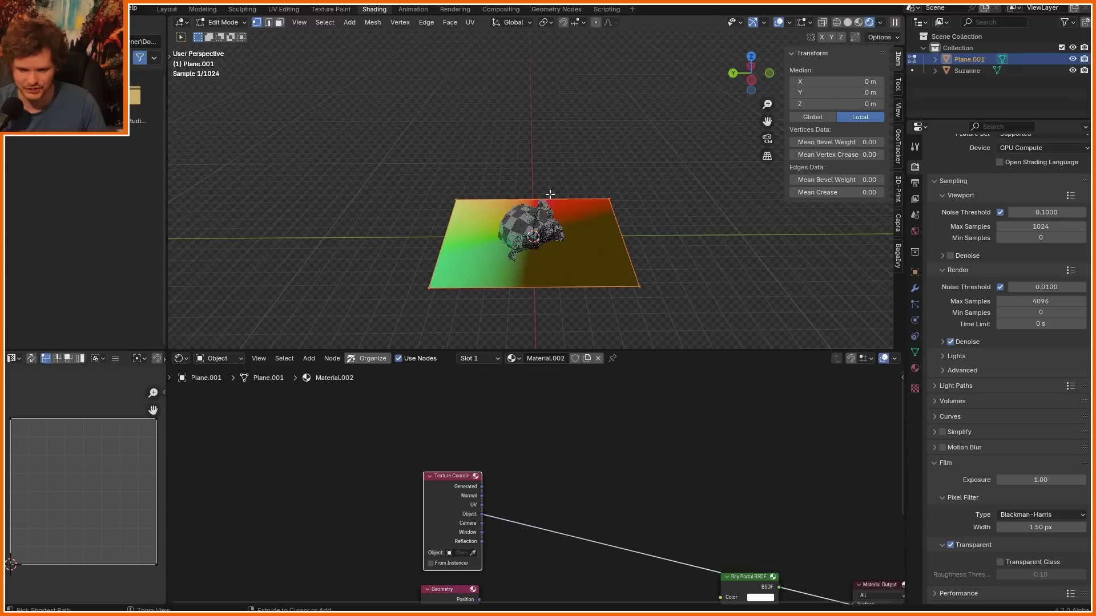
pyautogui.press('Tab')
# Step: Move the whole portal plane in Object Mode to about X 1.90 m, Y -9.01 m, Z 4.82 m and annotate the world origin
pyautogui.press('g')
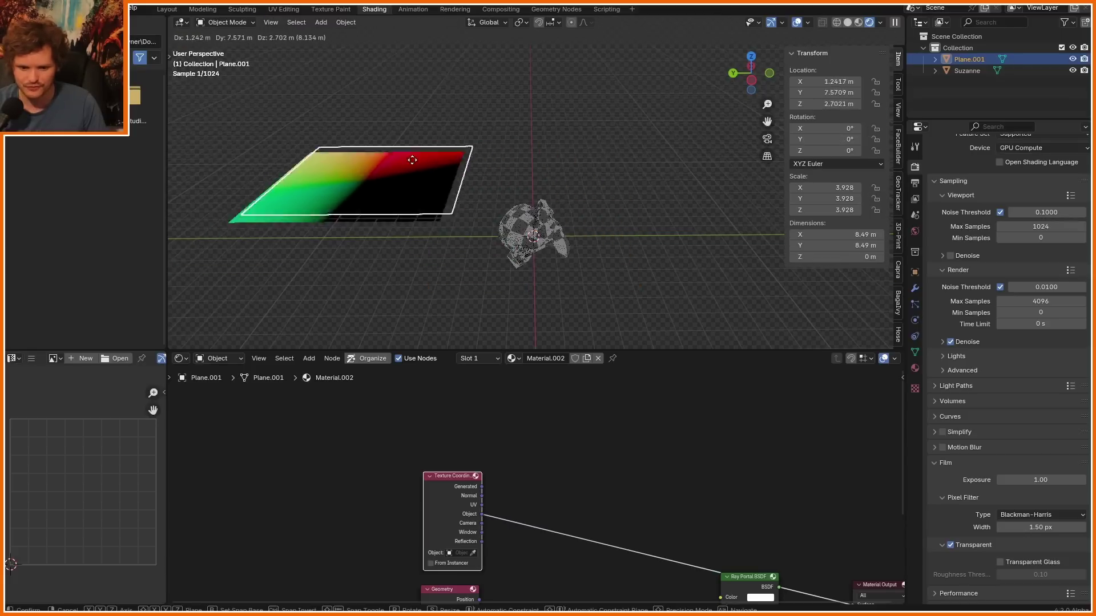
pyautogui.click(741, 126)
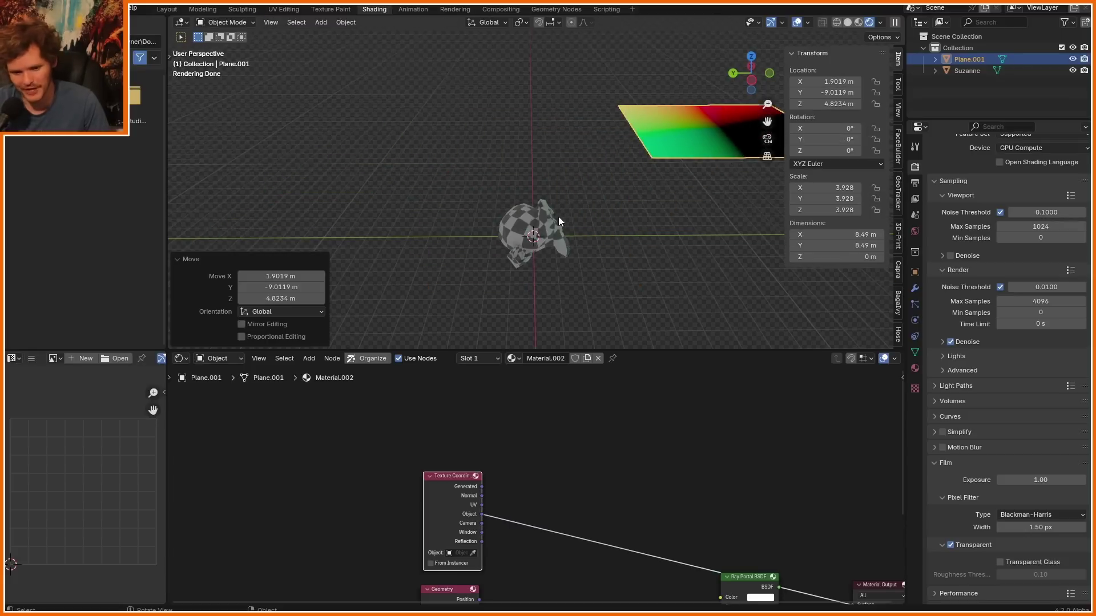
pyautogui.moveTo(555, 234); pyautogui.dragTo(565, 233)
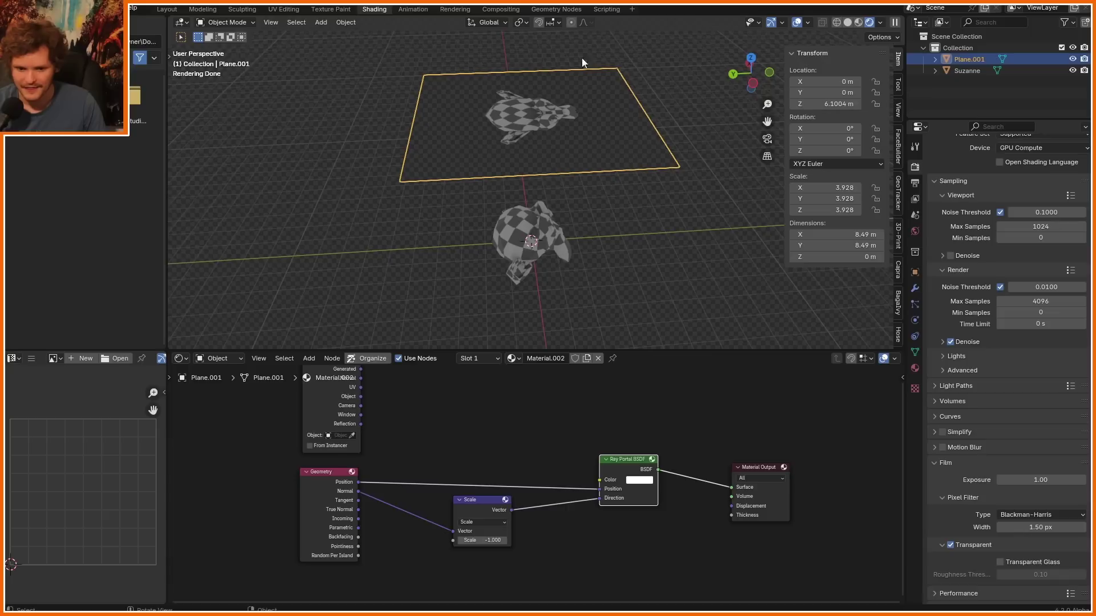
# Step: Sketch and erase a frame with an arrow around Suzanne, and connect the Texture Coordinate's Object output to the Ray Portal BSDF's Position
pyautogui.moveTo(452, 305)
pyautogui.mouseDown()
pyautogui.moveTo(449, 214)
pyautogui.moveTo(600, 182)
pyautogui.mouseUp()
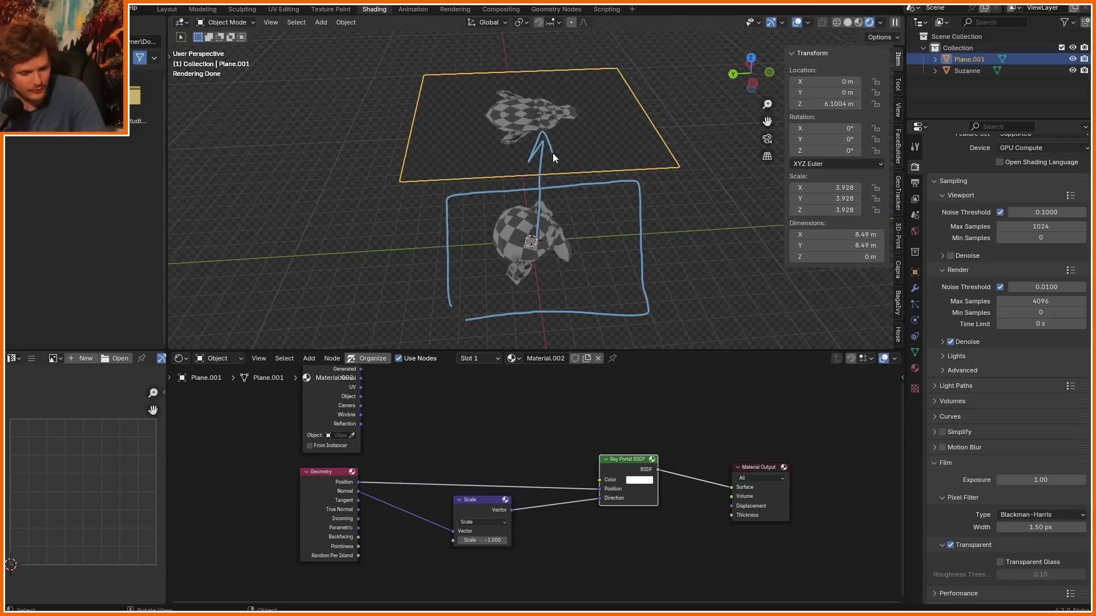
pyautogui.keyDown('ctrl'); pyautogui.moveTo(679, 280); pyautogui.dragTo(697, 284); pyautogui.keyUp('ctrl')
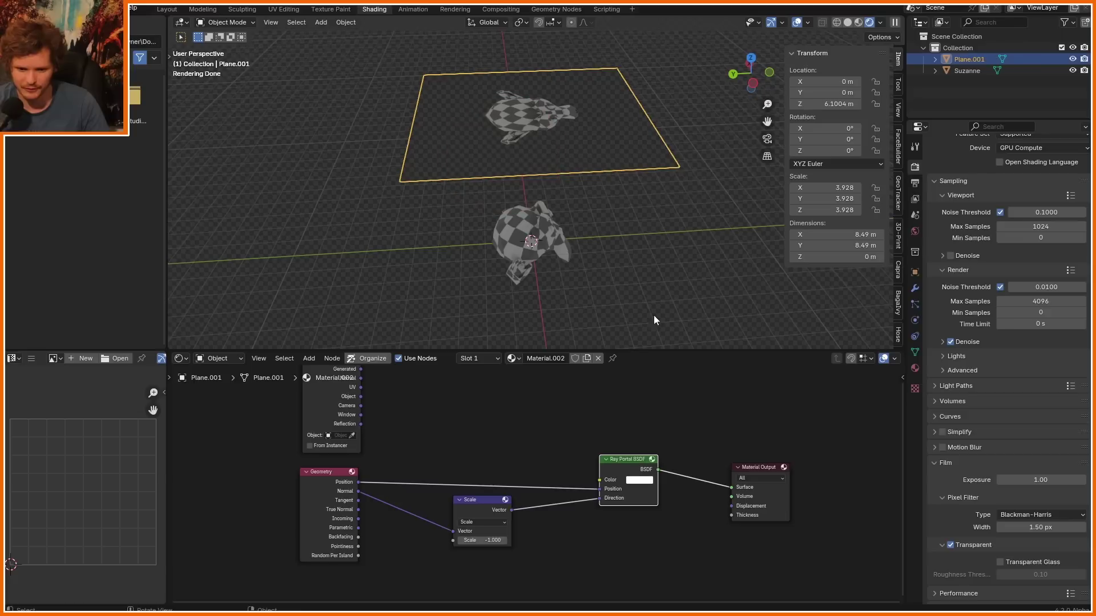
pyautogui.scroll(2, 399, 457)
pyautogui.moveTo(404, 459); pyautogui.dragTo(708, 575)
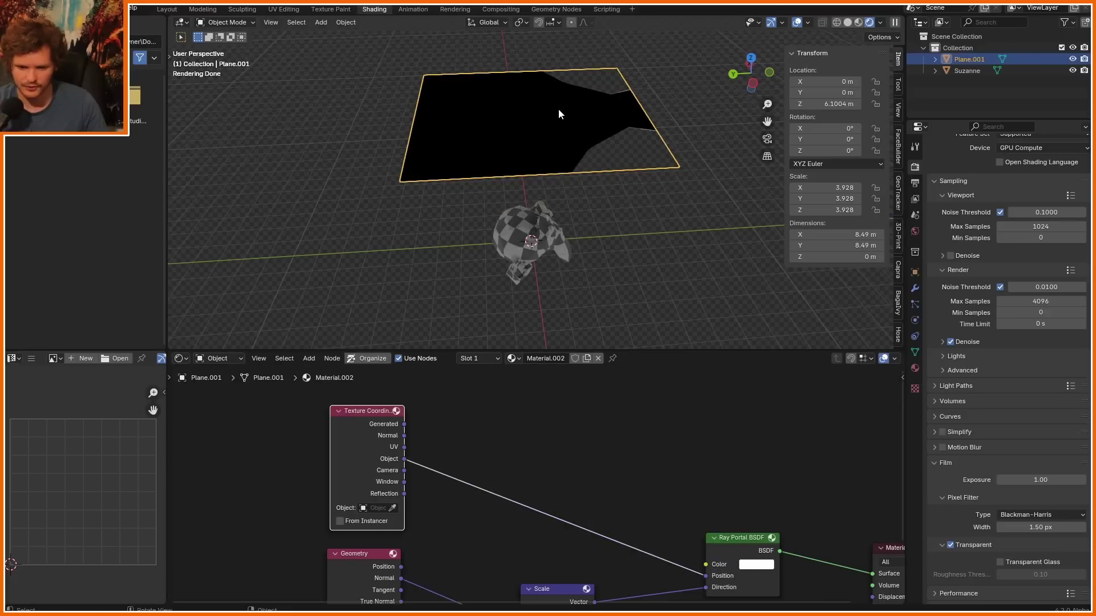
# Step: Sketch an annotation frame around Suzanne at the world origin and erase it
pyautogui.moveTo(558, 111)
pyautogui.mouseDown(button='middle')
pyautogui.moveTo(513, 140)
pyautogui.moveTo(556, 127)
pyautogui.moveTo(558, 115)
pyautogui.mouseUp(button='middle')
pyautogui.scroll(2, 520, 203)
pyautogui.keyDown('shift'); pyautogui.moveTo(521, 203); pyautogui.dragTo(496, 151, button='middle'); pyautogui.keyUp('shift')
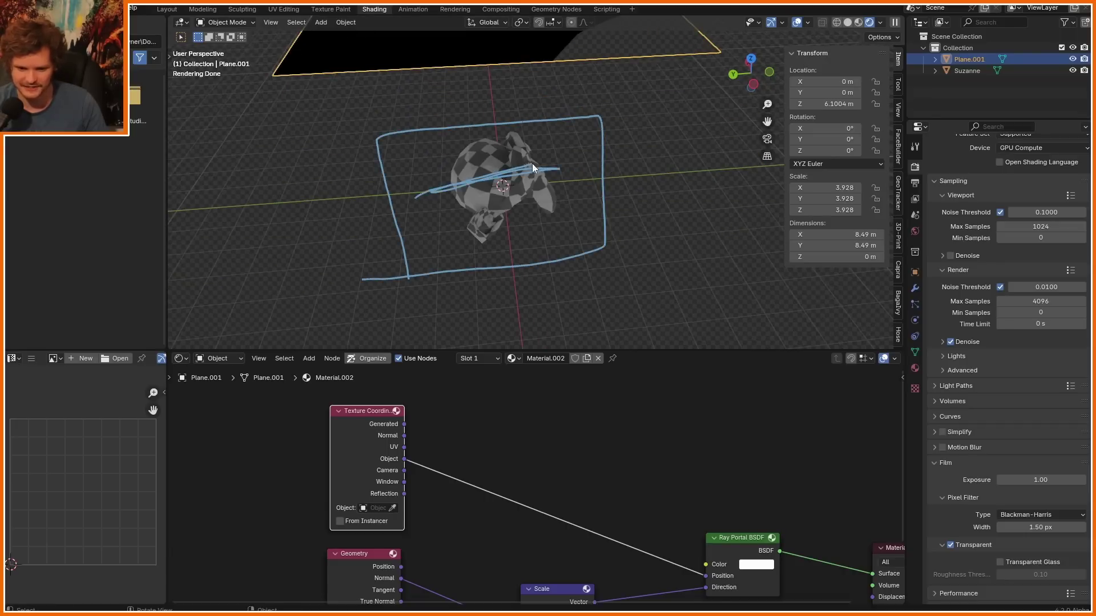
pyautogui.moveTo(605, 245); pyautogui.dragTo(274, 266, button='right')
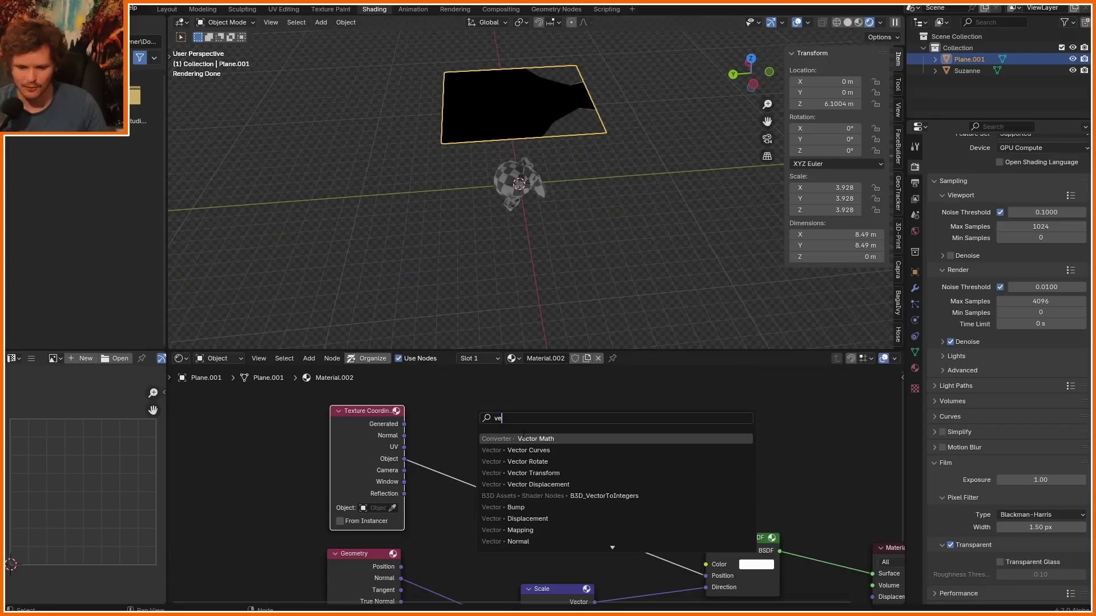
# Step: Insert a Vector Math node set to Add between the Texture Coordinate's Object output and the Ray Portal BSDF's Position
pyautogui.press('Return')
pyautogui.click(499, 408)
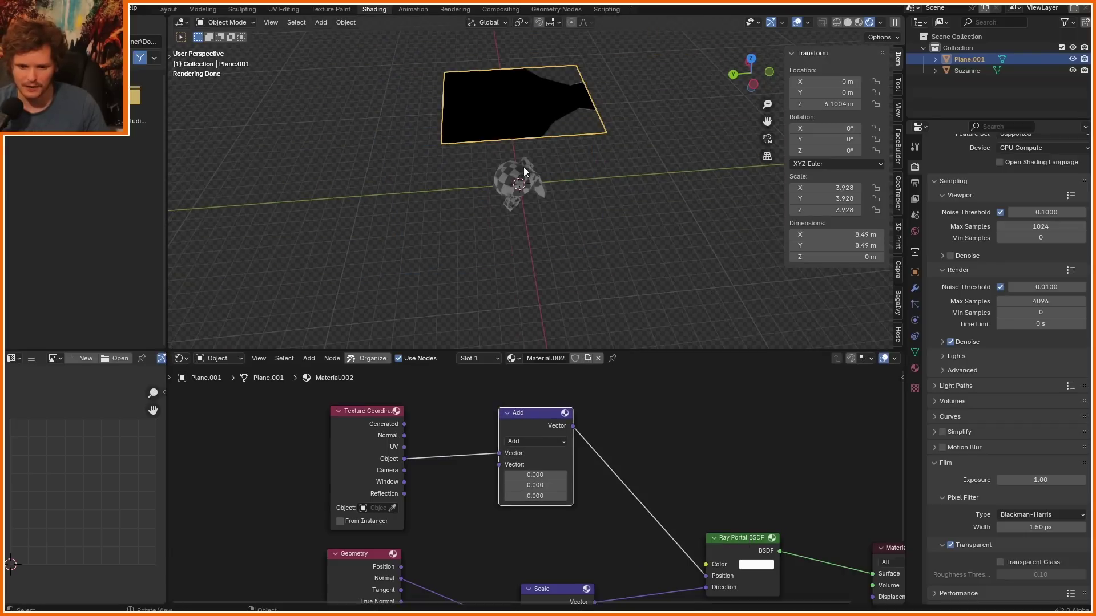
pyautogui.moveTo(524, 172); pyautogui.dragTo(511, 172, button='middle')
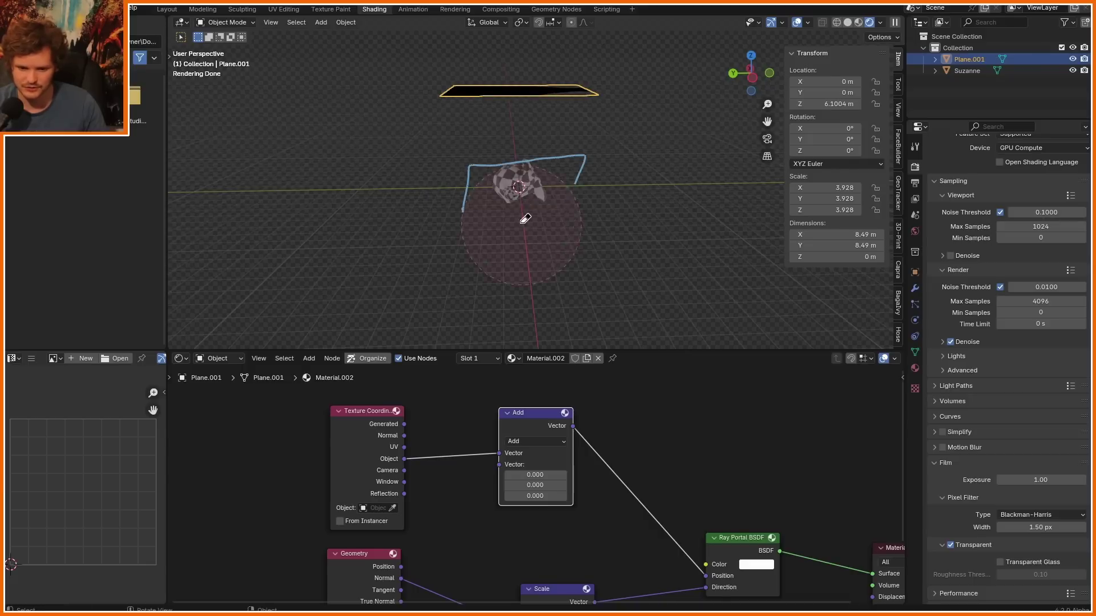
# Step: Set the Add node's Z offset to 5
pyautogui.scroll(2, 547, 495)
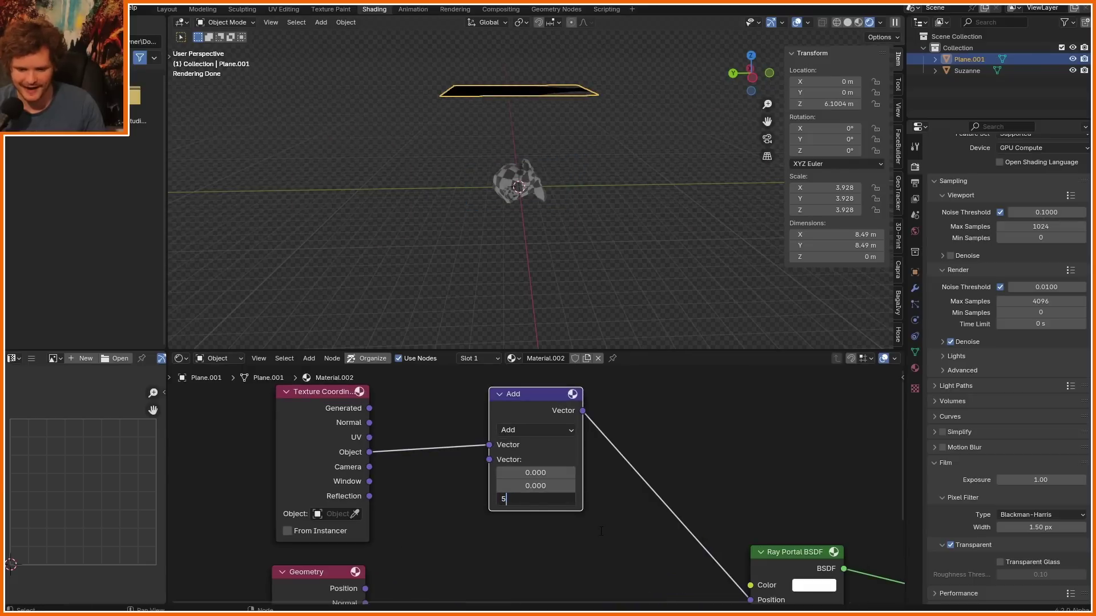
pyautogui.press('Return')
# Step: Move the portal plane around the scene, ending at about X -8.27 m, Y -26.33 m, Z 7.97 m
pyautogui.moveTo(569, 320); pyautogui.dragTo(573, 73, button='middle')
pyautogui.moveTo(535, 147); pyautogui.dragTo(525, 126, button='middle')
pyautogui.press('g')
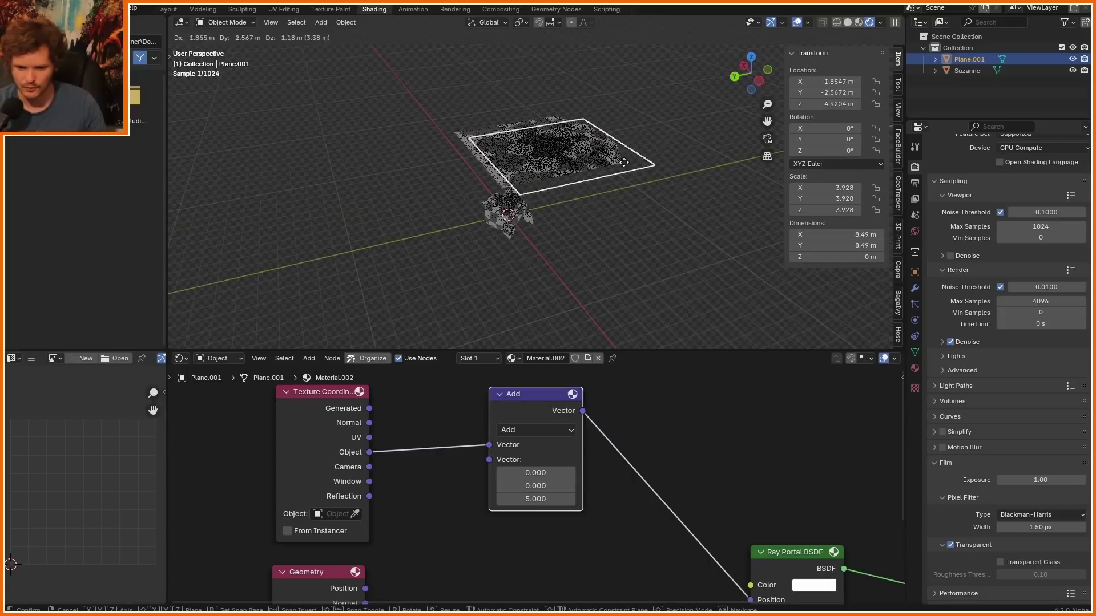
pyautogui.click(728, 194)
pyautogui.press('g')
pyautogui.click(626, 193)
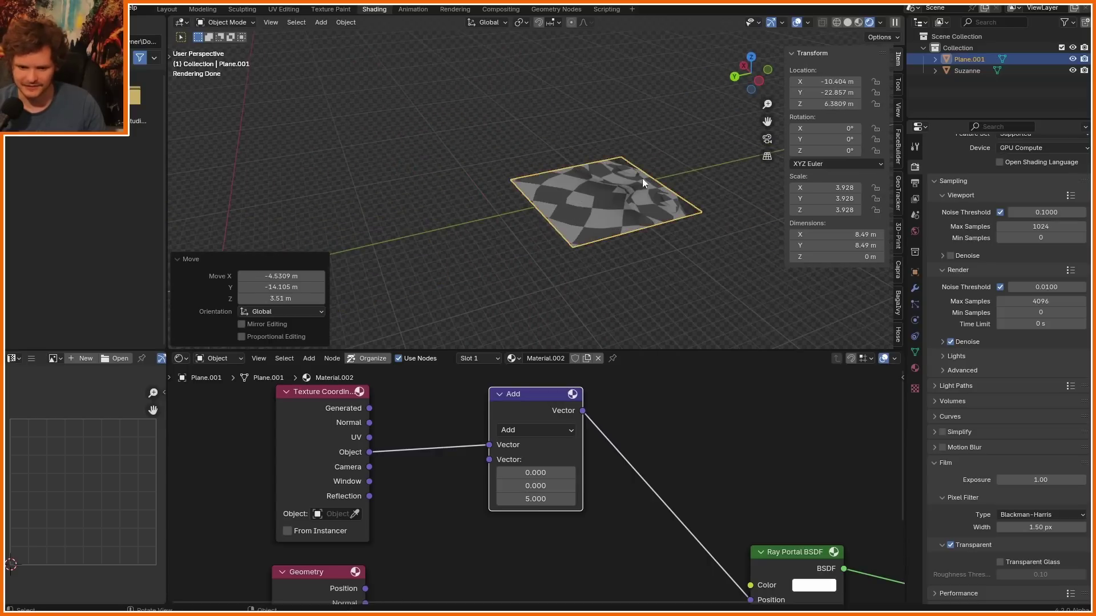
pyautogui.scroll(-2, 660, 156)
pyautogui.moveTo(660, 156); pyautogui.dragTo(595, 220, button='middle')
pyautogui.press('g')
pyautogui.click(629, 191)
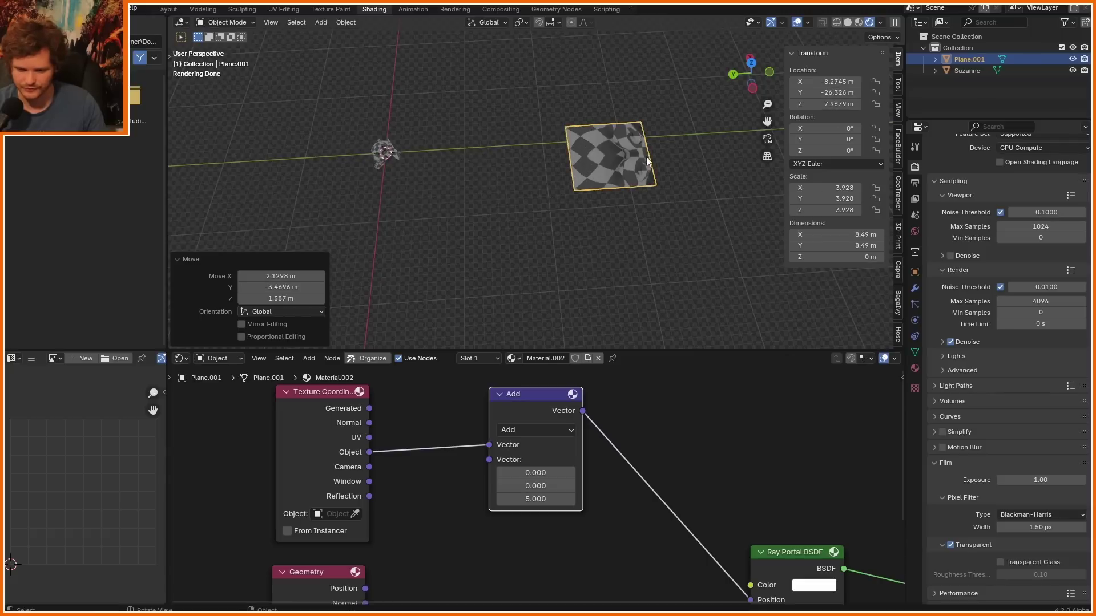
pyautogui.press('r')
pyautogui.press('r')
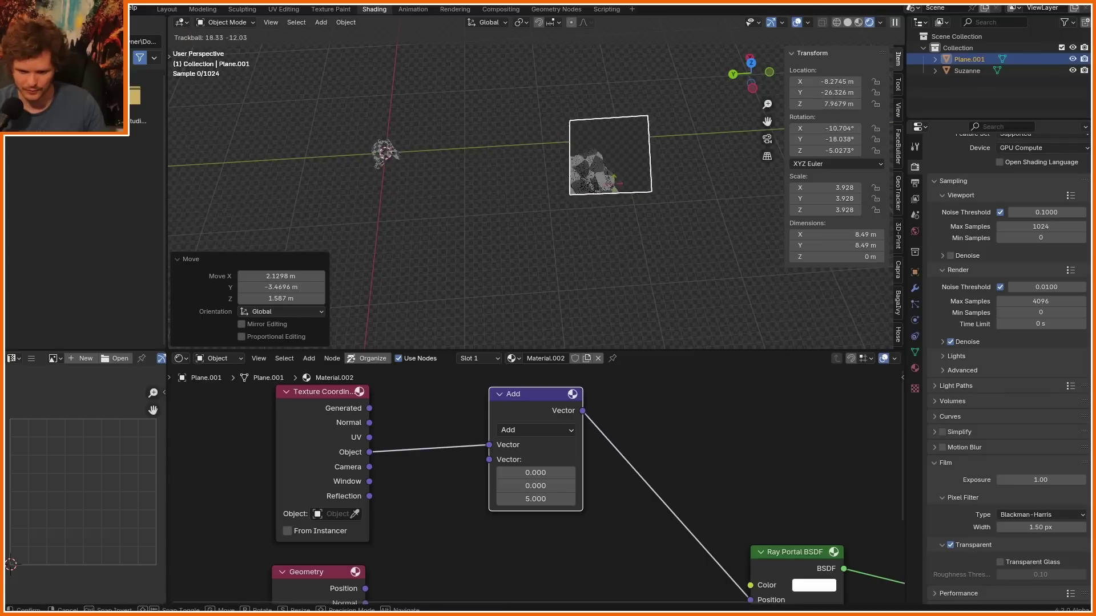
pyautogui.press('Escape')
# Step: Move the portal plane closer to Suzanne, to about X -6.51 m, Y -12.01 m, Z 8.41 m
pyautogui.press('g')
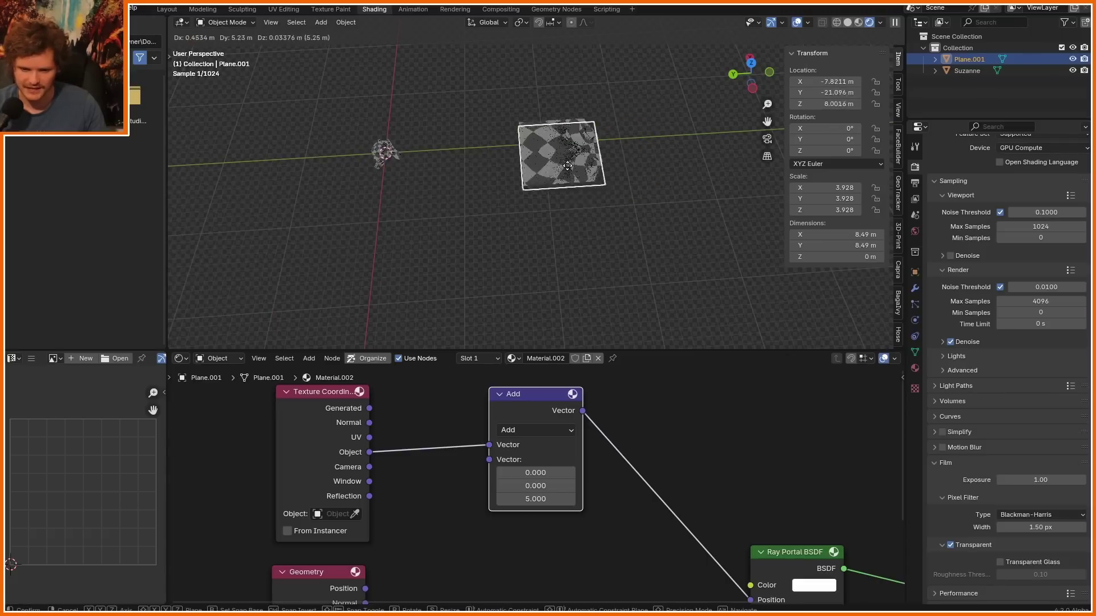
pyautogui.click(484, 156)
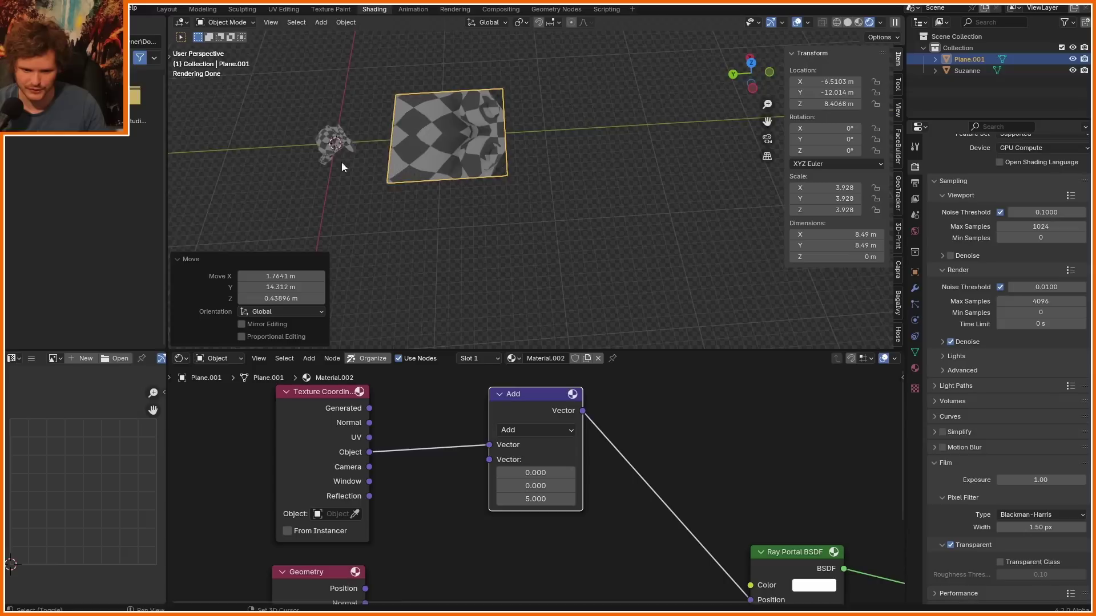
# Step: Enlarge the portal plane's mesh in Edit Mode and reduce its object scale to about 0.869 in Object Mode
pyautogui.press('Tab')
pyautogui.press('s')
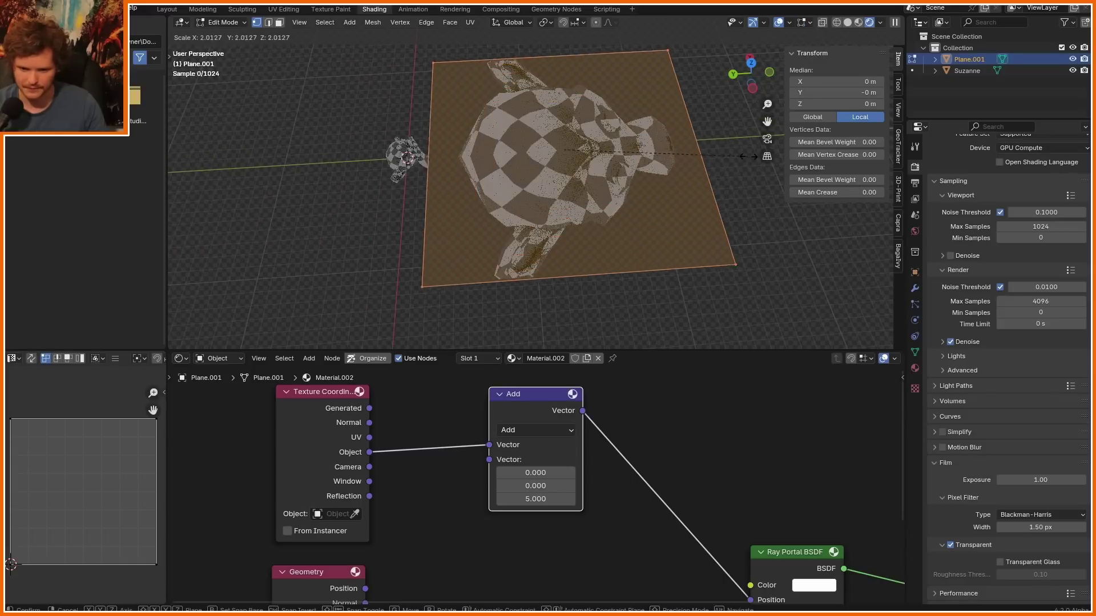
pyautogui.click(751, 180)
pyautogui.press('Tab')
pyautogui.press('s')
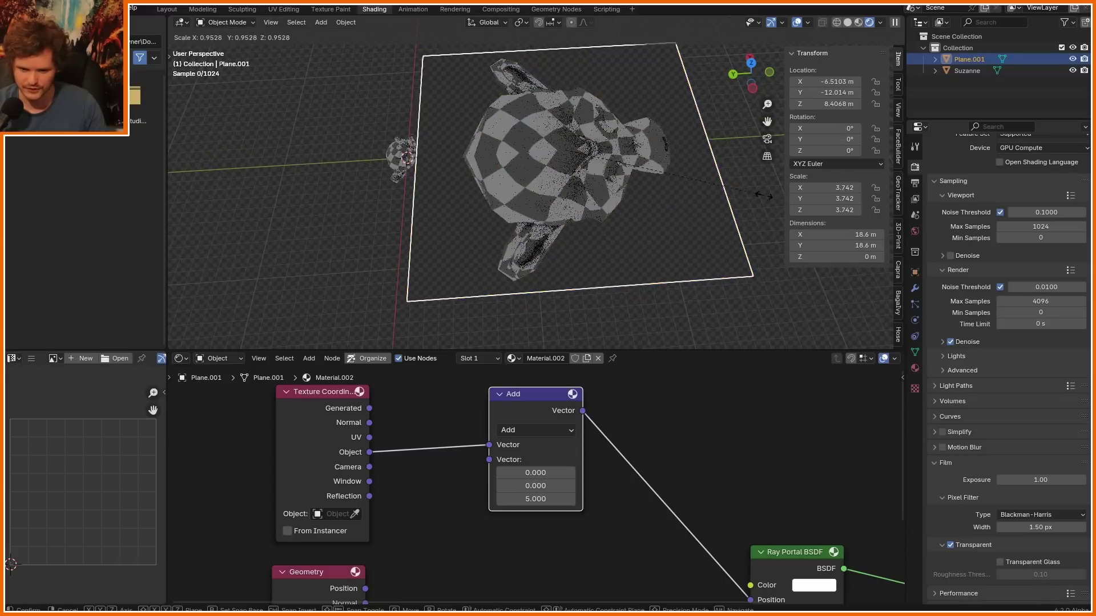
pyautogui.click(598, 152)
# Step: Try rotating Suzanne in place at the world origin
pyautogui.moveTo(597, 152); pyautogui.dragTo(570, 160, button='middle')
pyautogui.click(632, 98)
pyautogui.press('g')
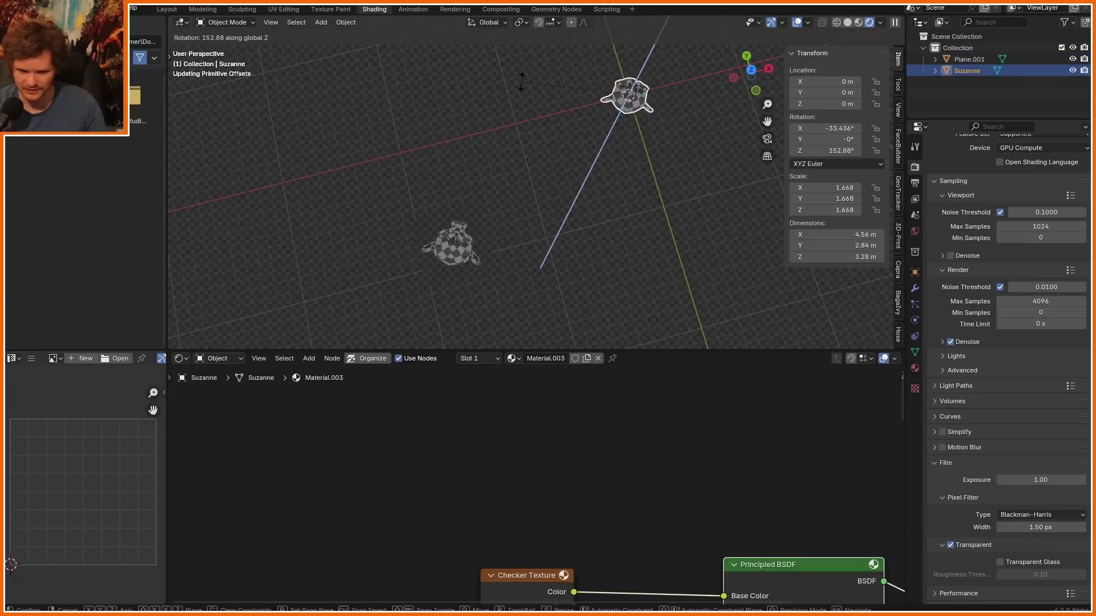
pyautogui.click(680, 71)
pyautogui.press('r')
pyautogui.press('r')
pyautogui.click(625, 110)
# Step: Select the portal plane and move it to about X -10.06 m, Y -5.83 m, Z 9.34 m
pyautogui.click(456, 236)
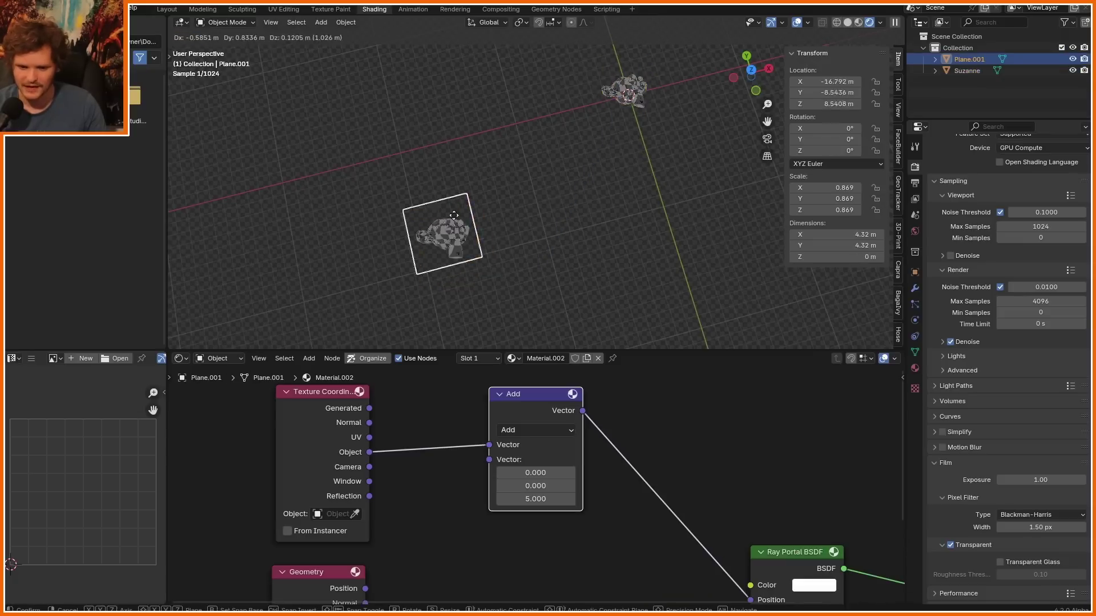
pyautogui.press('g')
pyautogui.click(547, 152)
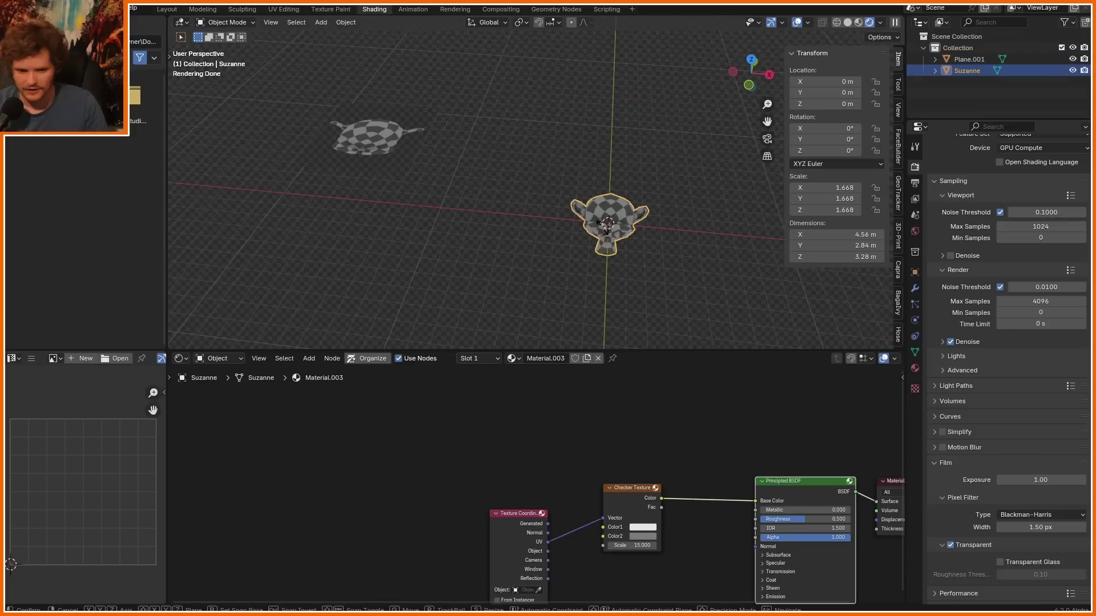
# Step: Rotate Suzanne freely in place with a trackball rotation
pyautogui.press('r')
pyautogui.press('r')
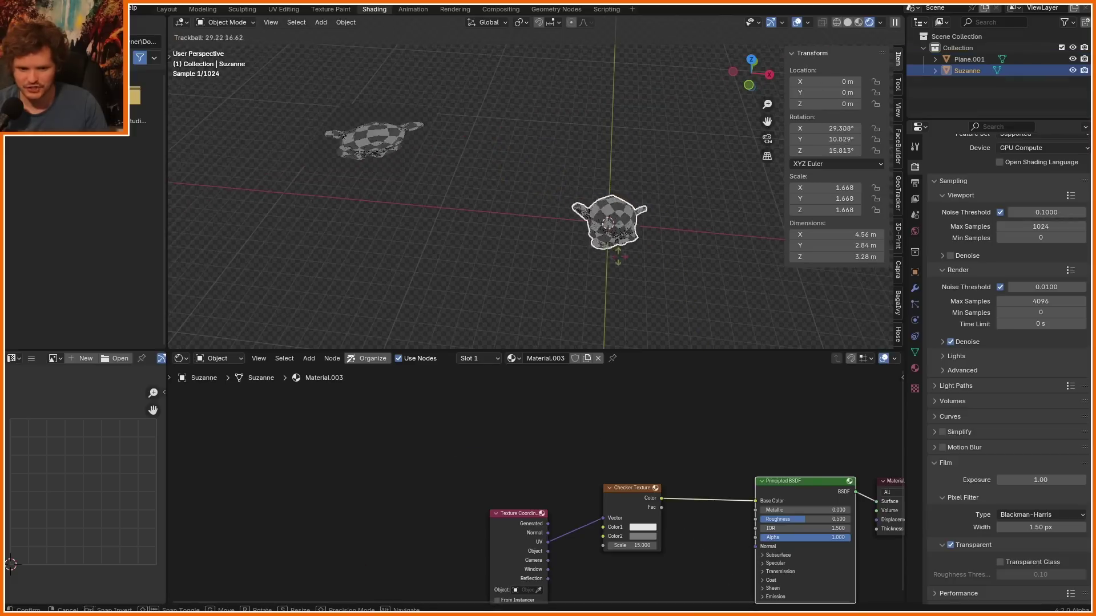
pyautogui.click(499, 169)
# Step: Move the portal plane to about X -12.24 m, Y -6.57 m, Z 8.82 m and scale it to about 0.901
pyautogui.click(401, 144)
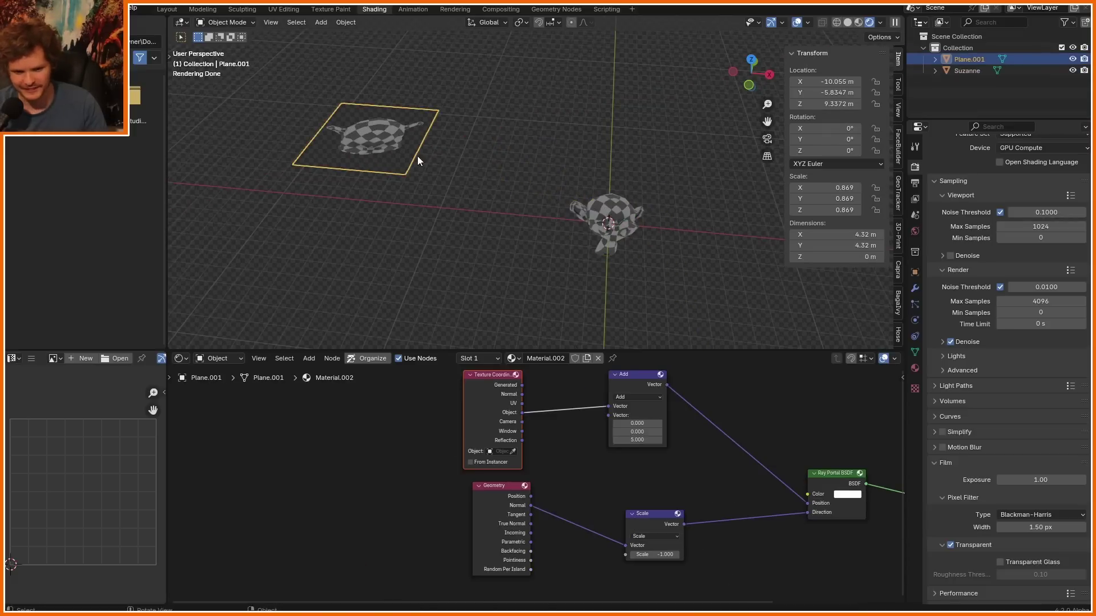
pyautogui.press('g')
pyautogui.click(368, 173)
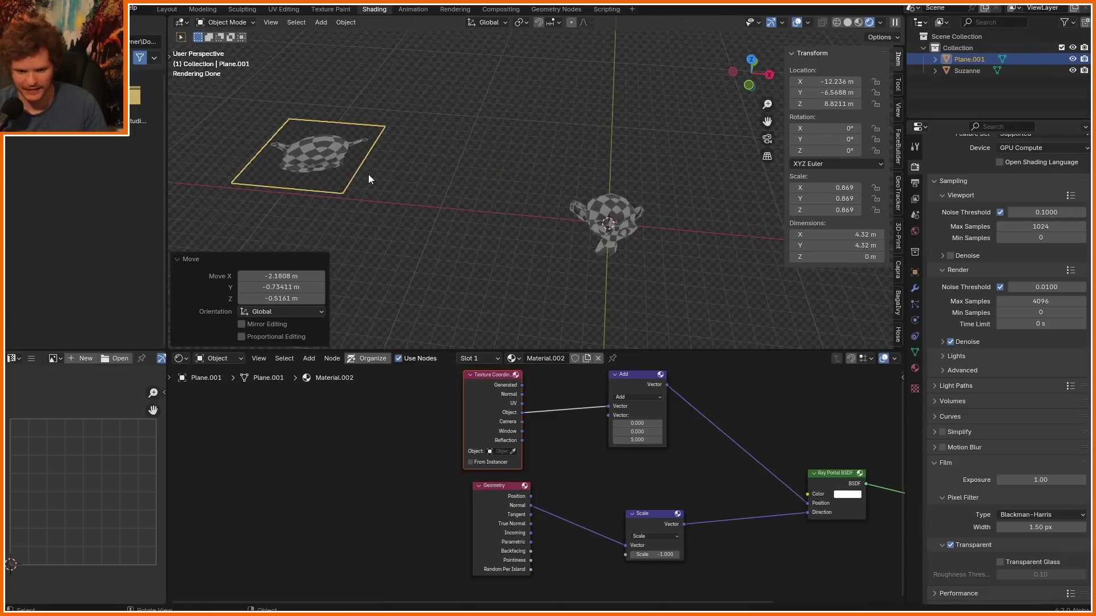
pyautogui.press('s')
pyautogui.click(407, 148)
# Step: Rotate the portal plane about -8.8° around the global X axis
pyautogui.press('r')
pyautogui.press('x')
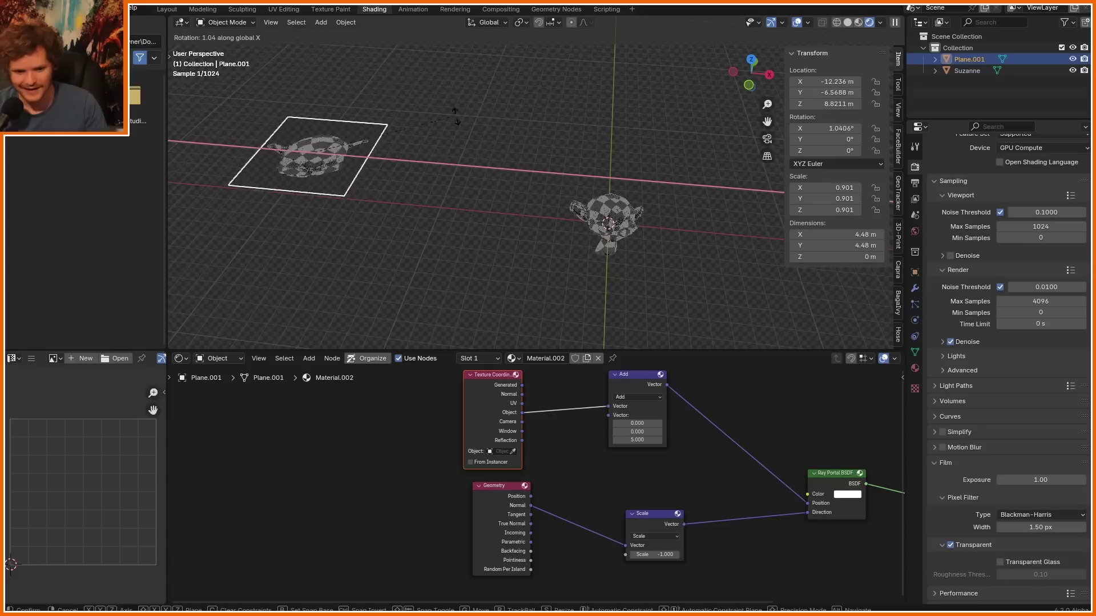
pyautogui.click(438, 143)
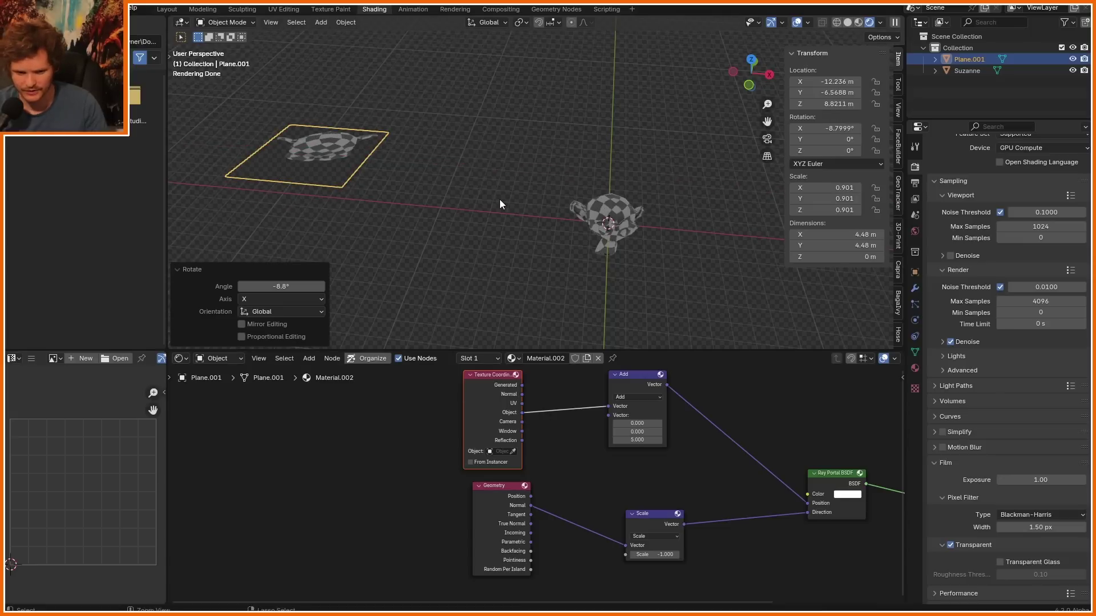
# Step: Preview the Add node's vector on the plane, test-rotate the plane around X, and restore the rotation and the Ray Portal BSDF output
pyautogui.keyDown('ctrl'); pyautogui.keyDown('shift'); pyautogui.click(659, 386); pyautogui.keyUp('shift'); pyautogui.keyUp('ctrl')
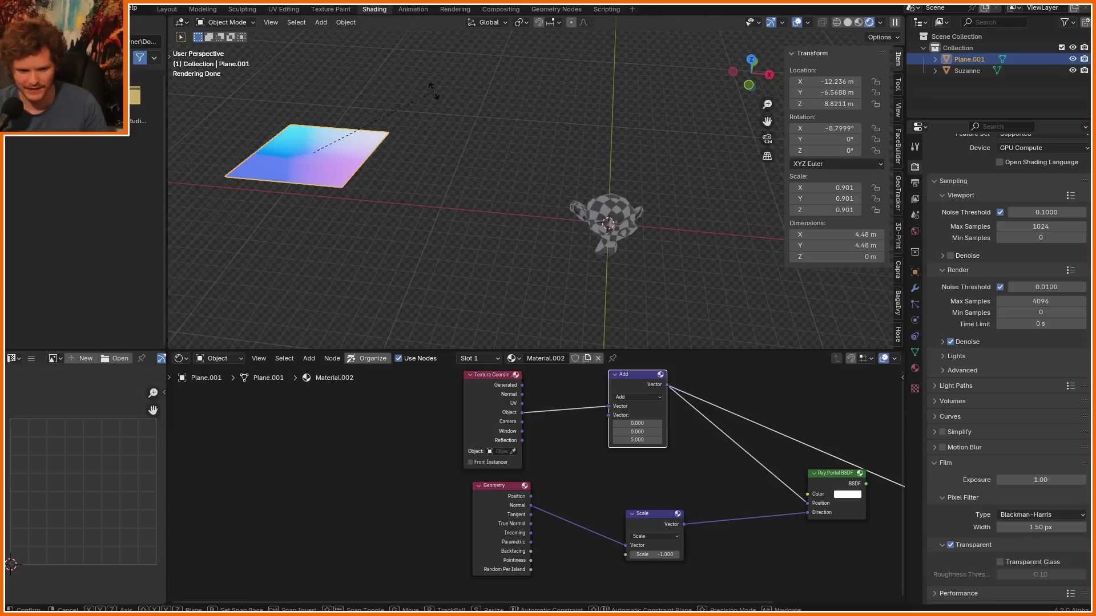
pyautogui.press('r')
pyautogui.press('x')
pyautogui.hotkey('ctrl', 'z')
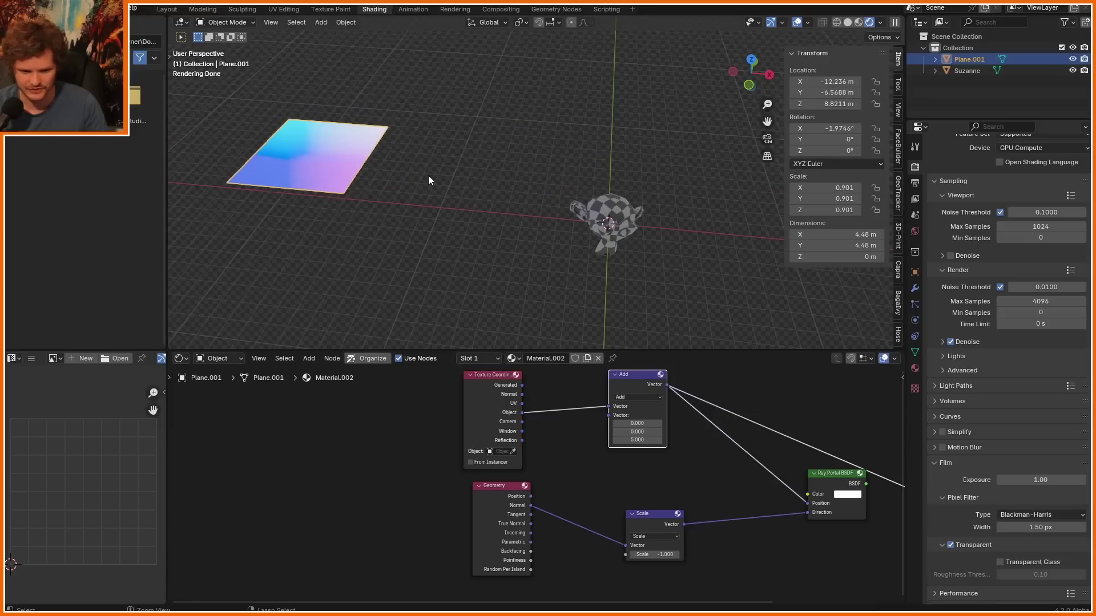
pyautogui.moveTo(831, 485); pyautogui.dragTo(632, 472, button='middle')
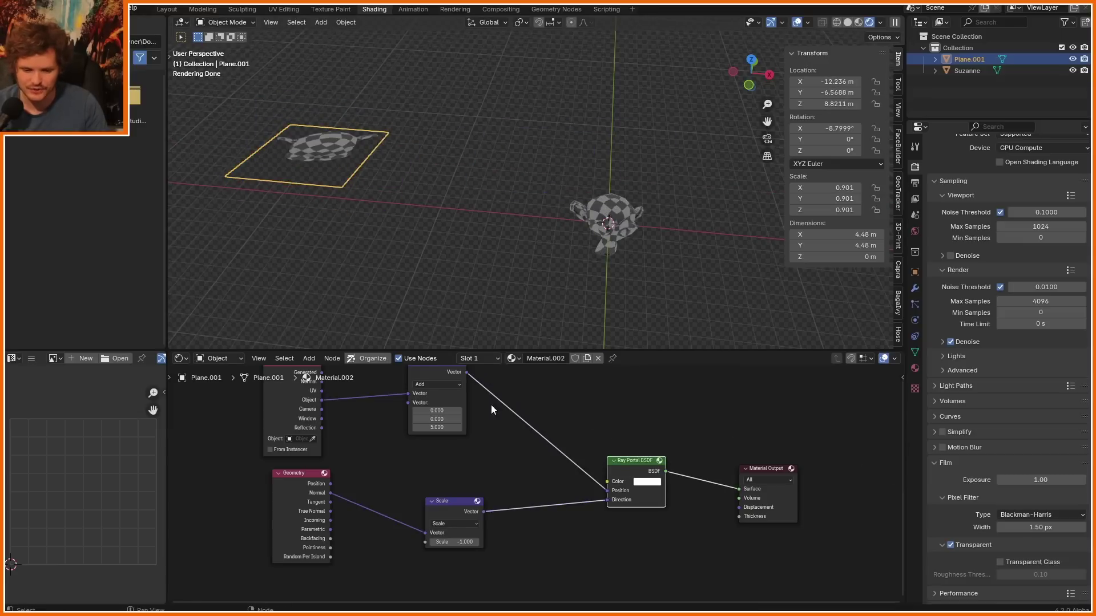
# Step: Set the portal plane's X rotation to 0°
pyautogui.doubleClick(836, 129)
pyautogui.write('0')
pyautogui.press('Return')
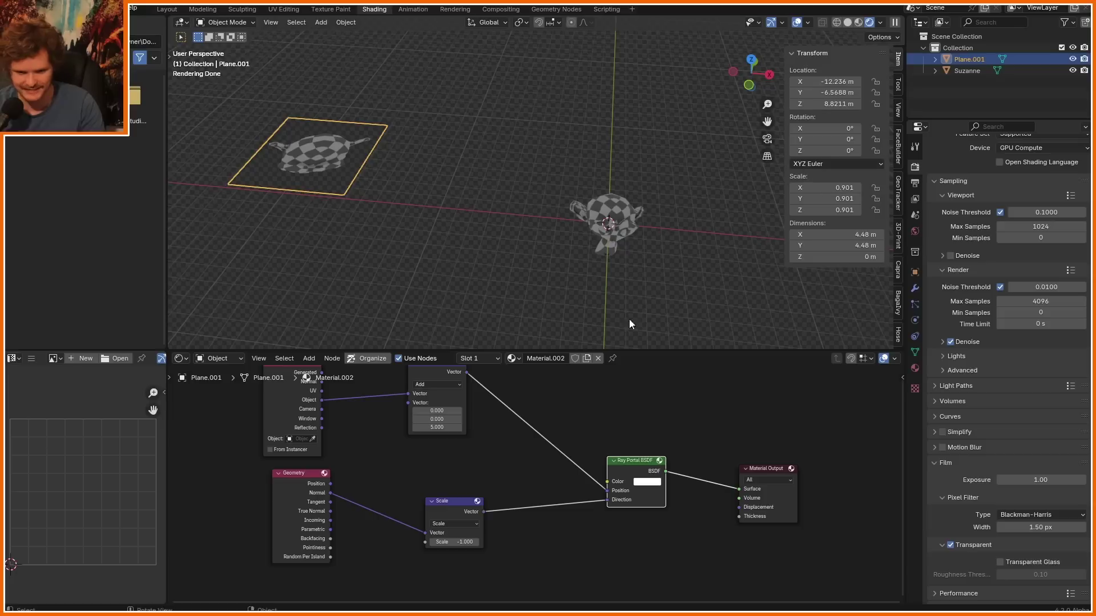
# Step: Sketch an annotation arrow pointing down onto Suzanne and undo it
pyautogui.moveTo(487, 487); pyautogui.dragTo(506, 426, button='middle')
pyautogui.scroll(5, 505, 426)
pyautogui.moveTo(413, 425); pyautogui.dragTo(395, 423)
pyautogui.moveTo(288, 433); pyautogui.dragTo(438, 464, button='middle')
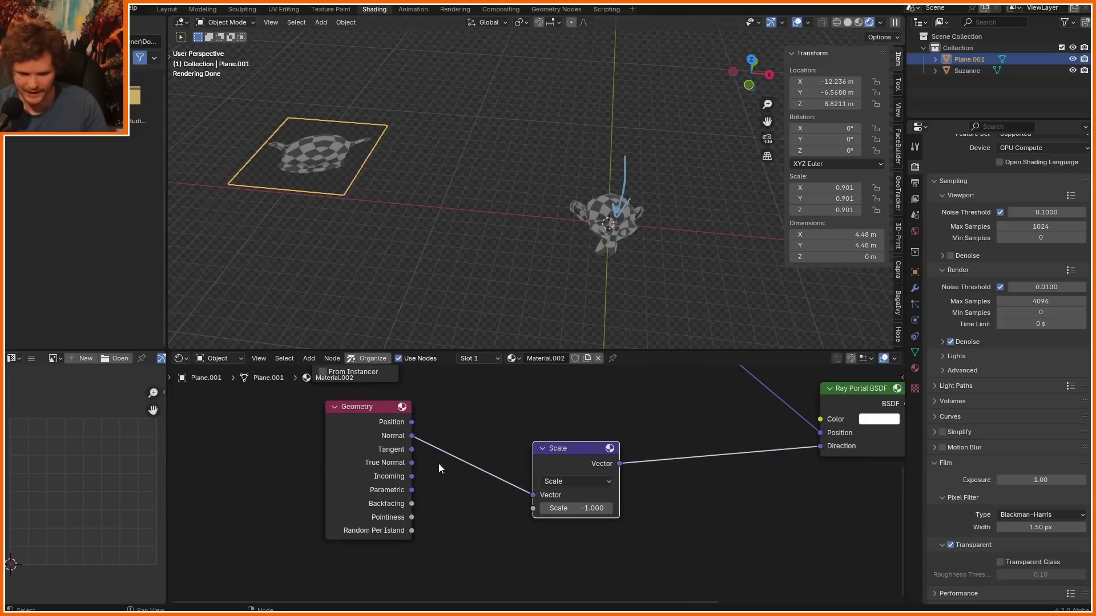
pyautogui.hotkey('ctrl', 'z')
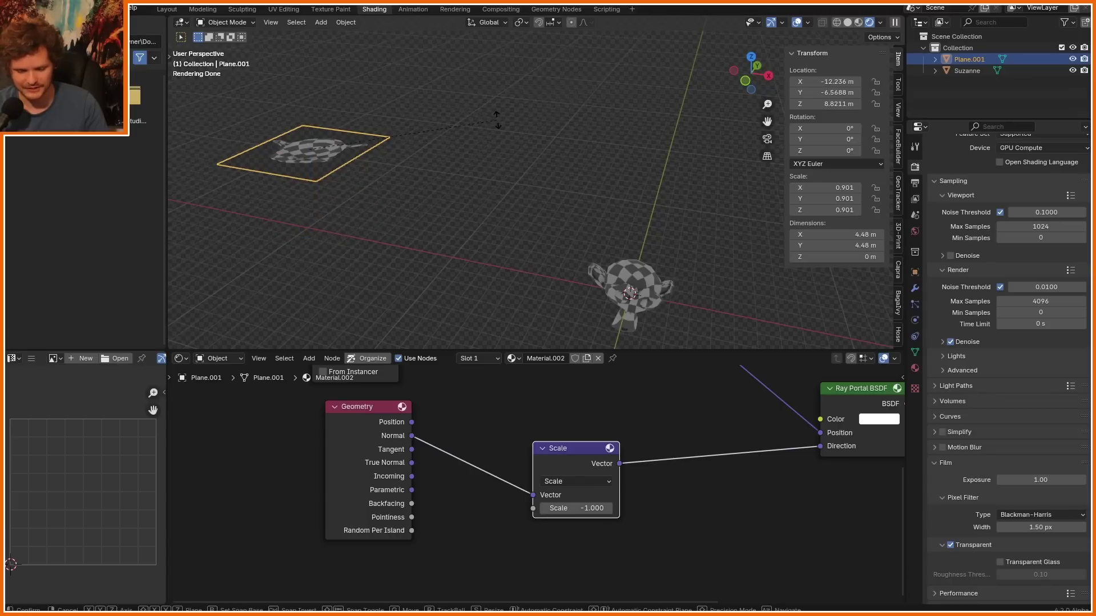
pyautogui.press('r')
pyautogui.press('x')
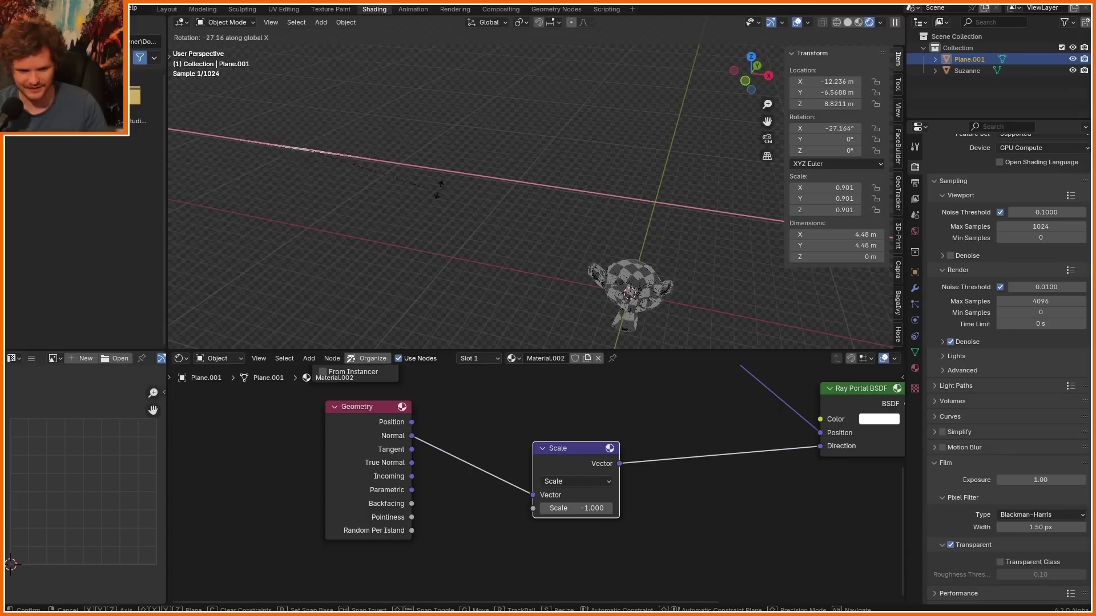
pyautogui.press('Escape')
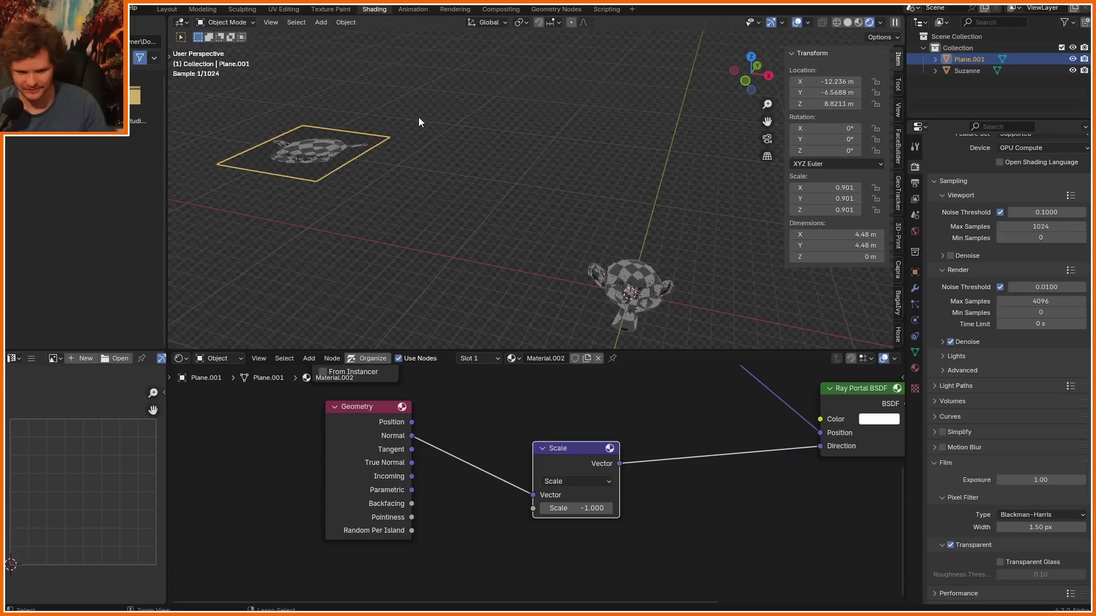
# Step: Drive the Ray Portal BSDF's Direction with a Combine XYZ node whose Z is -1, in place of the Scale node
pyautogui.moveTo(673, 459); pyautogui.dragTo(496, 498, button='middle')
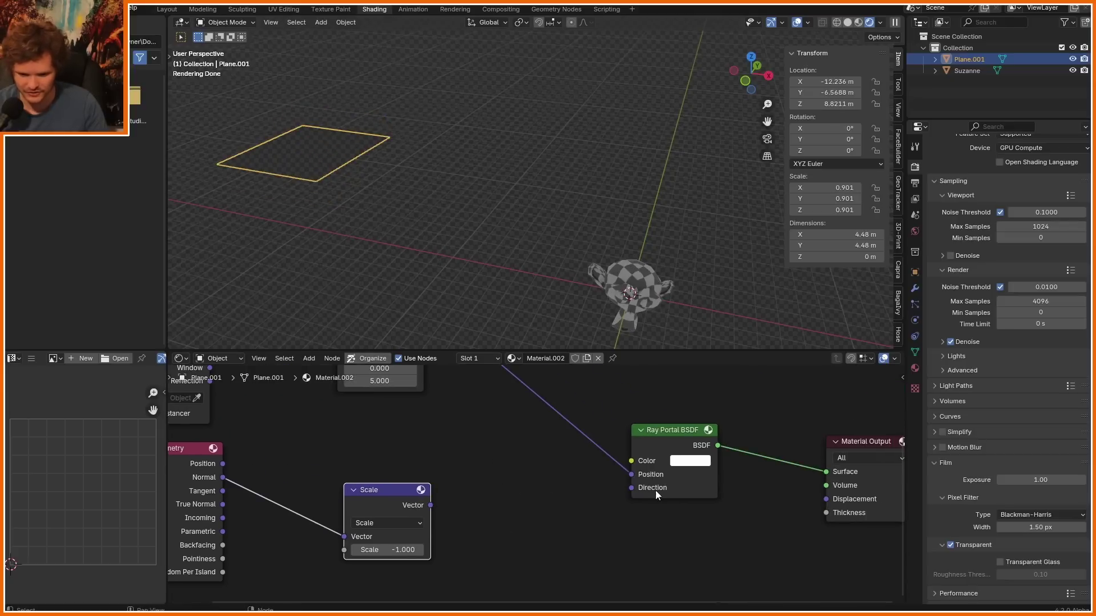
pyautogui.moveTo(631, 488); pyautogui.dragTo(402, 476)
pyautogui.write('comb')
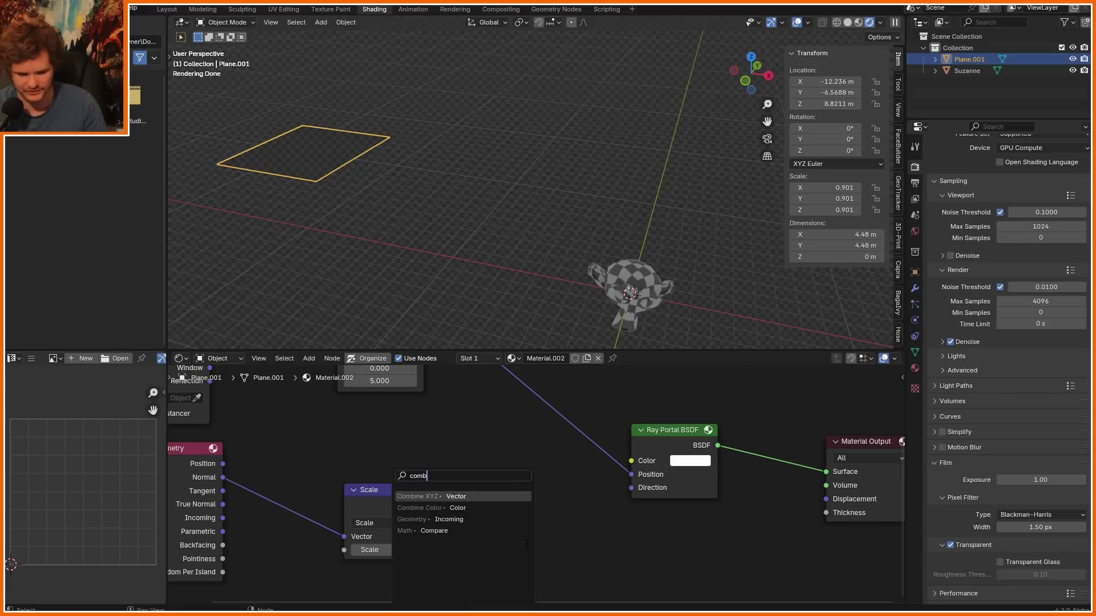
pyautogui.press('Return')
pyautogui.click(544, 526)
pyautogui.write('-1')
pyautogui.press('Return')
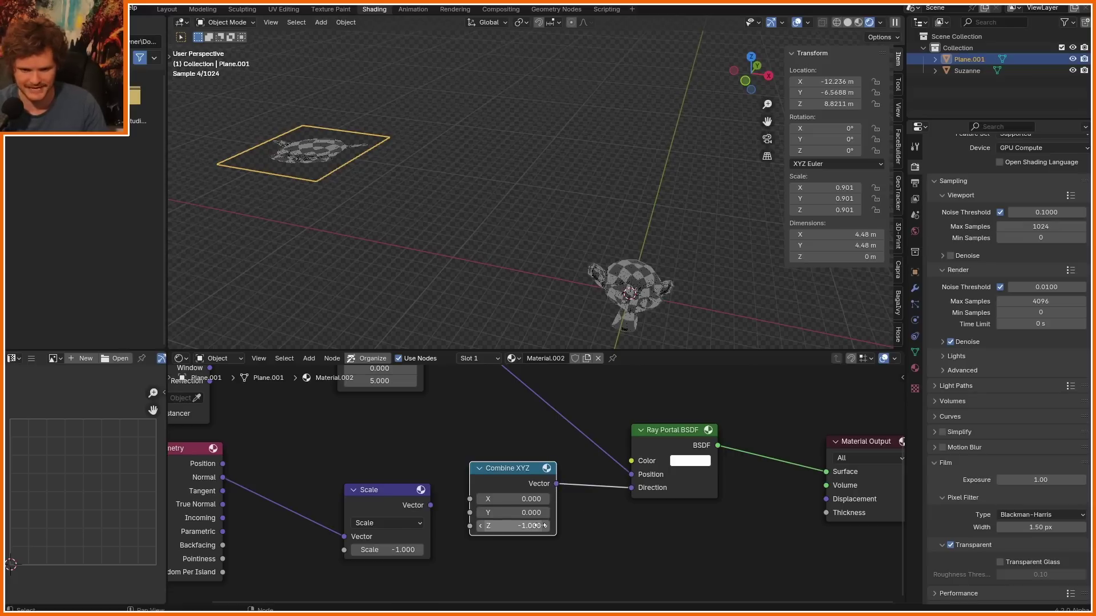
# Step: Try rotating the portal plane freely and moving it, and undo both transforms
pyautogui.press('r')
pyautogui.press('r')
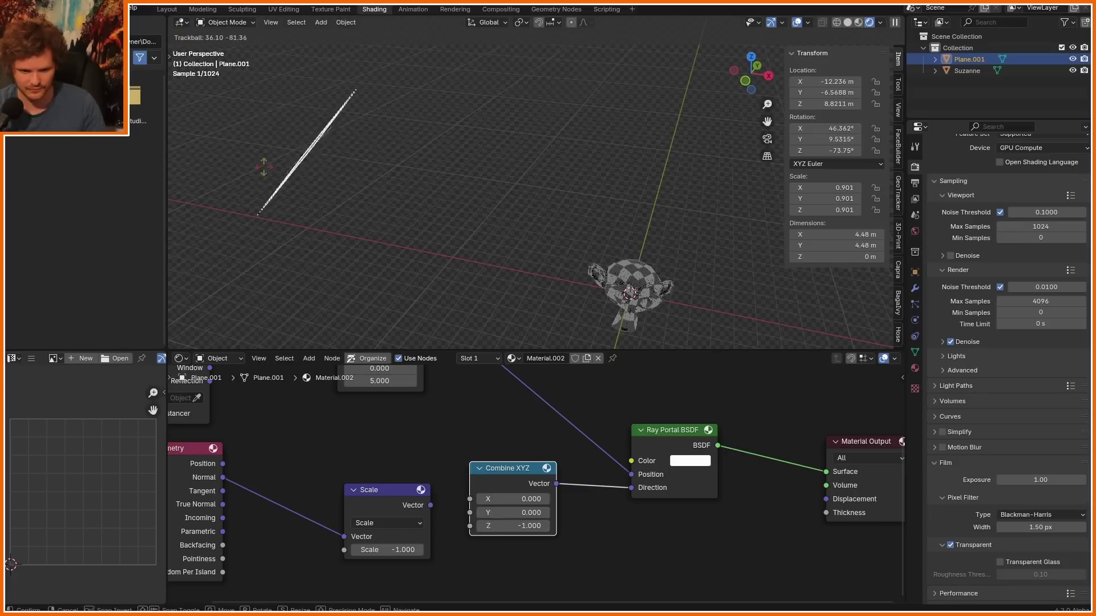
pyautogui.click(414, 137)
pyautogui.press('g')
pyautogui.click(349, 172)
pyautogui.hotkey('ctrl', 'z')
pyautogui.hotkey('ctrl', 'z')
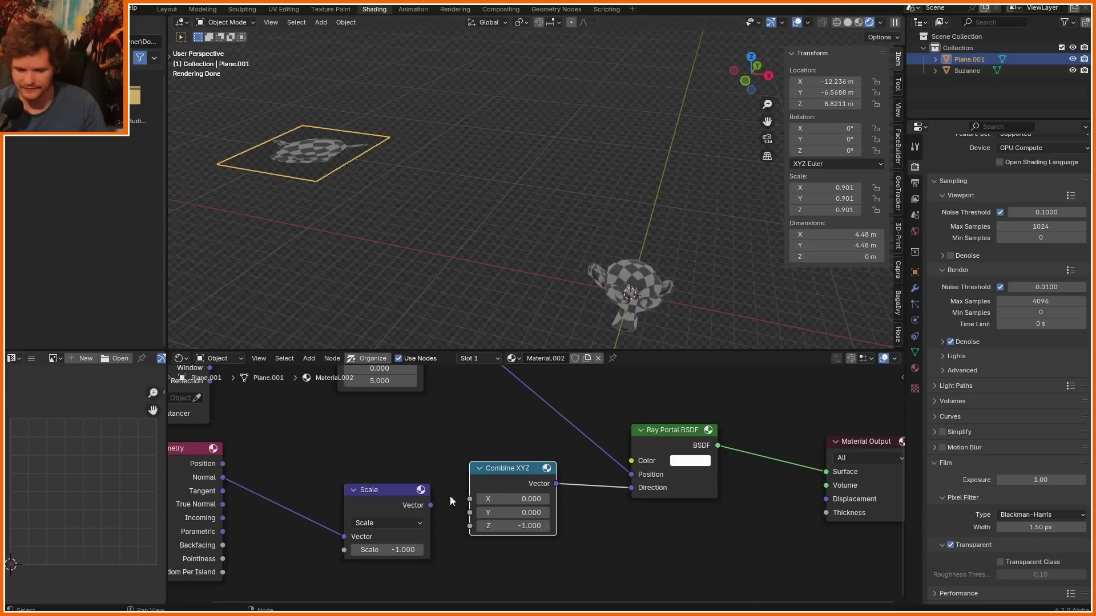
# Step: Reconnect the Scale node's Vector to the Ray Portal BSDF's Direction and delete the Combine XYZ node
pyautogui.moveTo(430, 505); pyautogui.dragTo(630, 488)
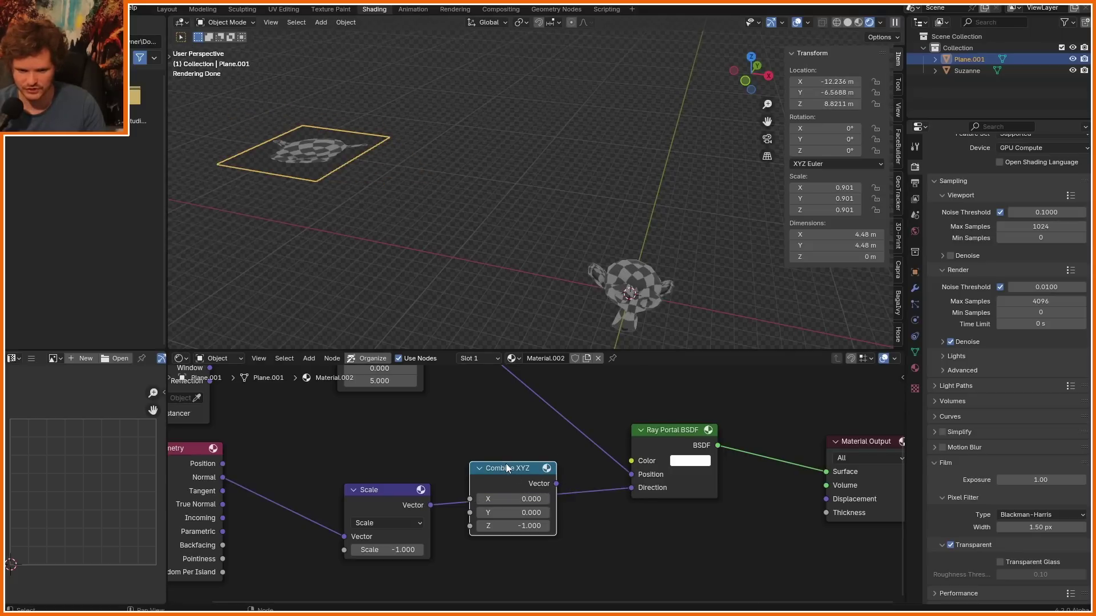
pyautogui.press('x')
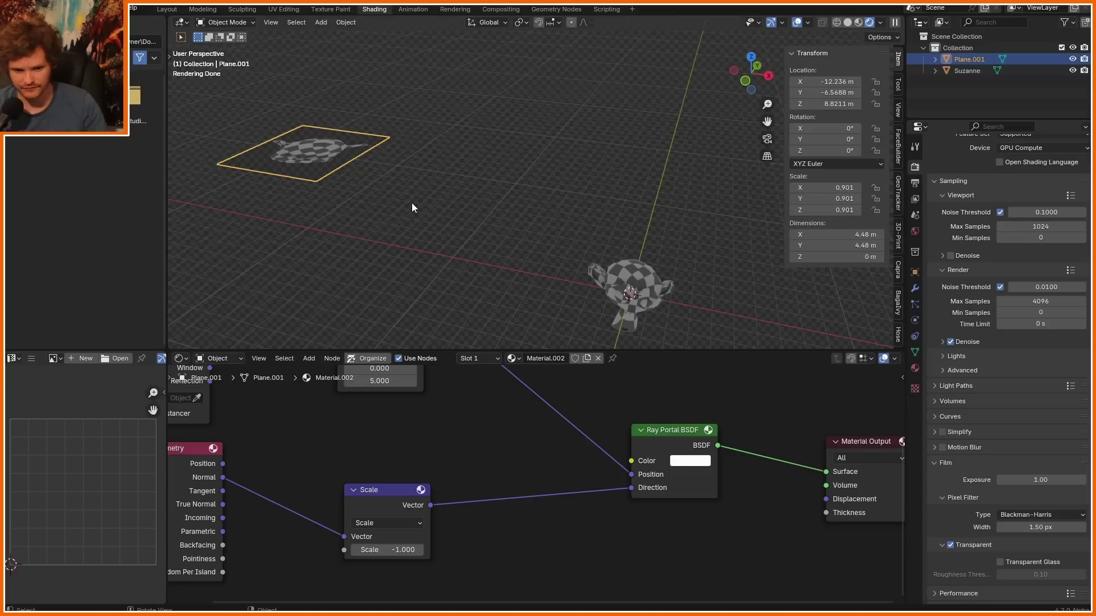
# Step: Extrude the portal plane's edge facing Suzanne straight down along Z by about 7.26 m in Edit Mode
pyautogui.press('Tab')
pyautogui.press('2')
pyautogui.click(355, 155)
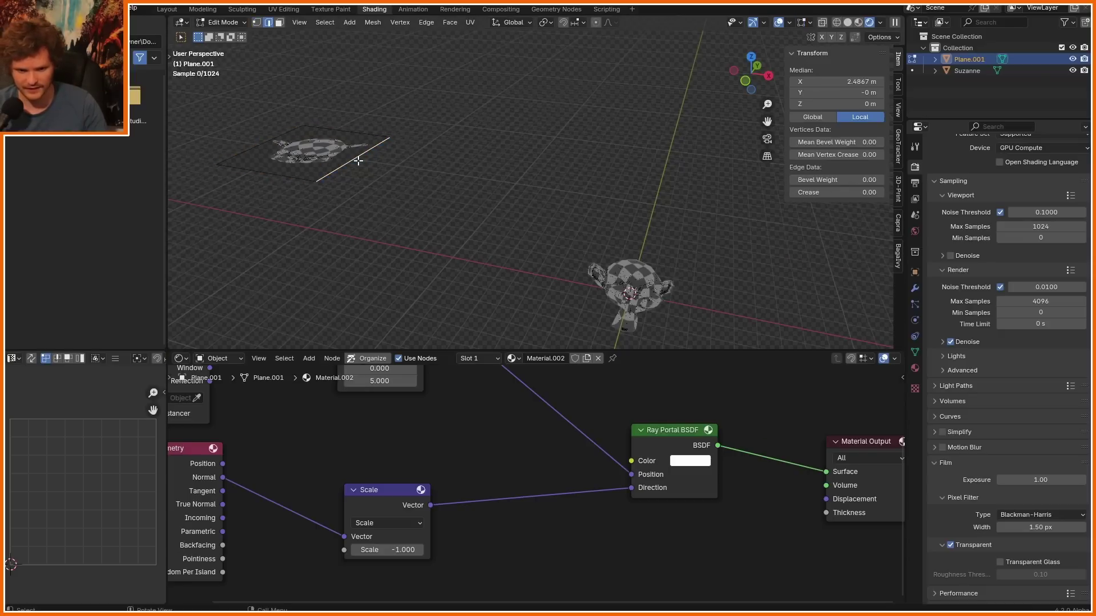
pyautogui.press('e')
pyautogui.press('z')
pyautogui.click(317, 34)
pyautogui.moveTo(317, 34); pyautogui.dragTo(418, 72, button='middle')
pyautogui.hotkey('ctrl', 'z')
pyautogui.moveTo(321, 213); pyautogui.dragTo(353, 200, button='middle')
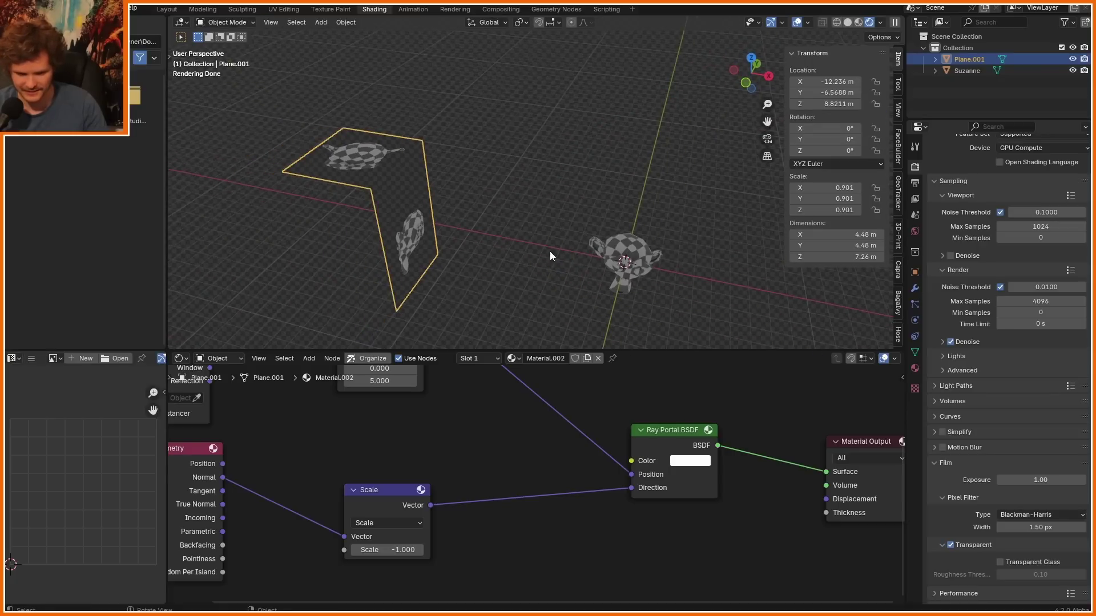
# Step: Sketch a rectangular annotation above Suzanne's head and erase it
pyautogui.moveTo(608, 182); pyautogui.dragTo(681, 198)
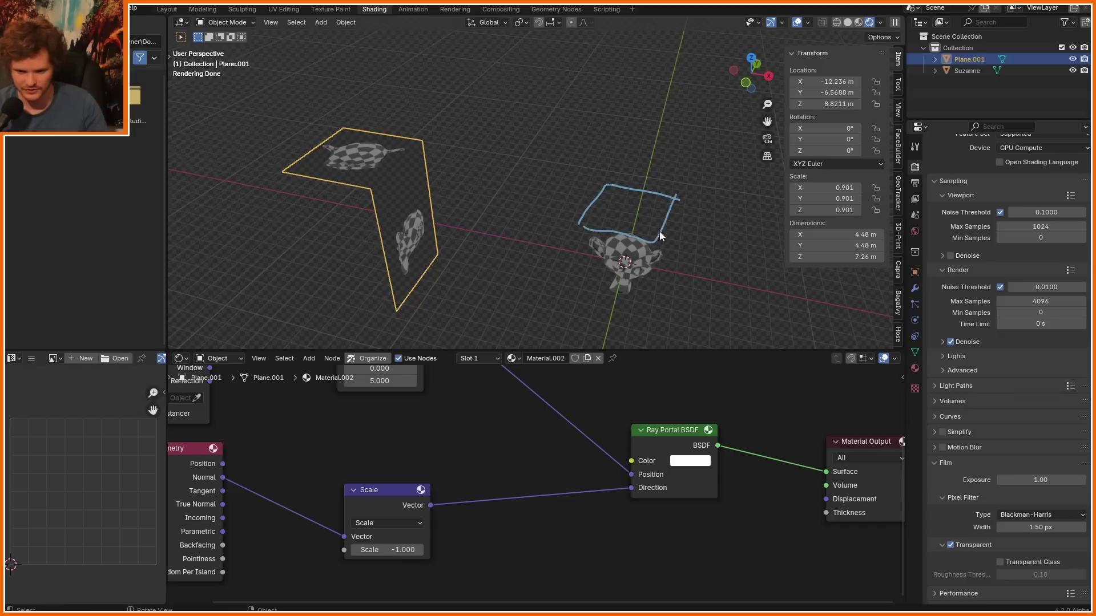
pyautogui.moveTo(659, 235)
pyautogui.mouseDown()
pyautogui.moveTo(659, 317)
pyautogui.moveTo(690, 276)
pyautogui.moveTo(678, 199)
pyautogui.mouseUp()
pyautogui.moveTo(696, 170); pyautogui.dragTo(690, 403, button='right')
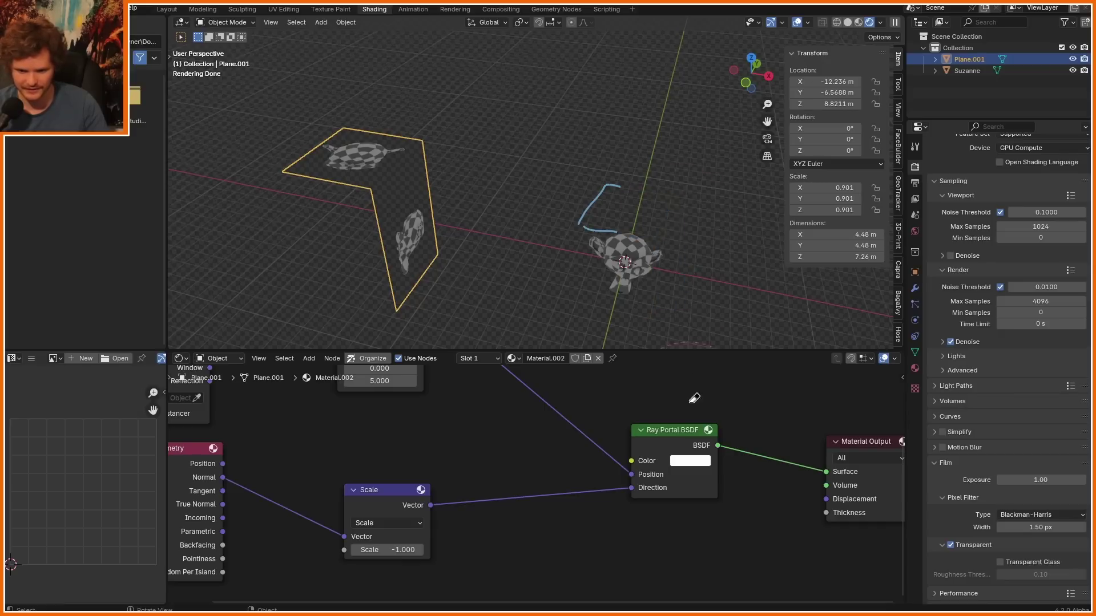
# Step: Move the portal plane by about -0.6 m X, 0.31 m Y and 0.73 m Z, and undo a free trackball rotation of it
pyautogui.press('g')
pyautogui.click(415, 188)
pyautogui.press('r')
pyautogui.press('r')
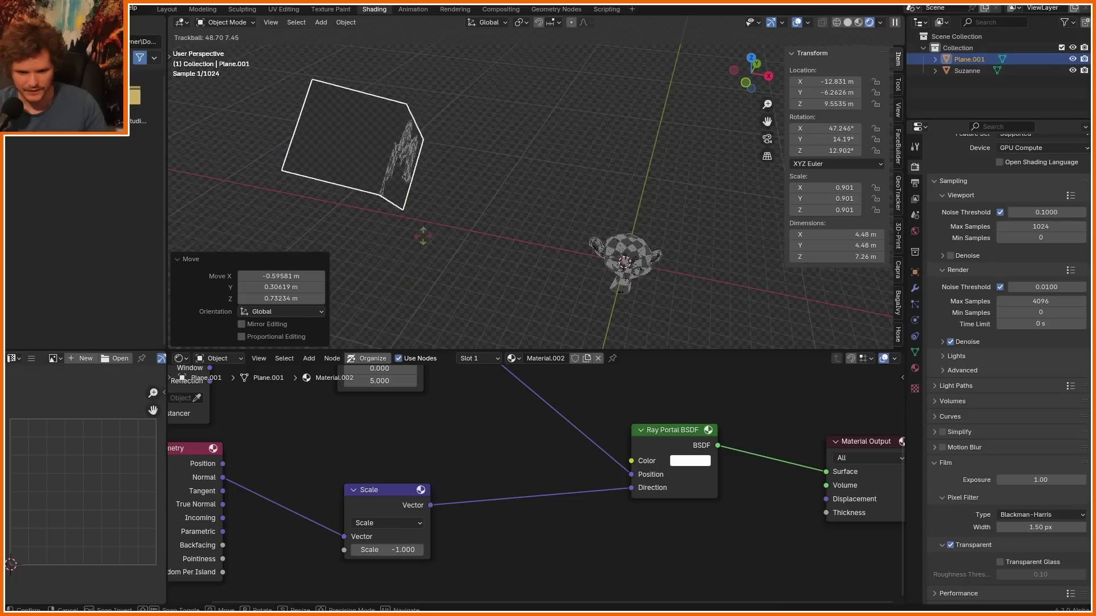
pyautogui.click(420, 199)
pyautogui.hotkey('ctrl', 'z')
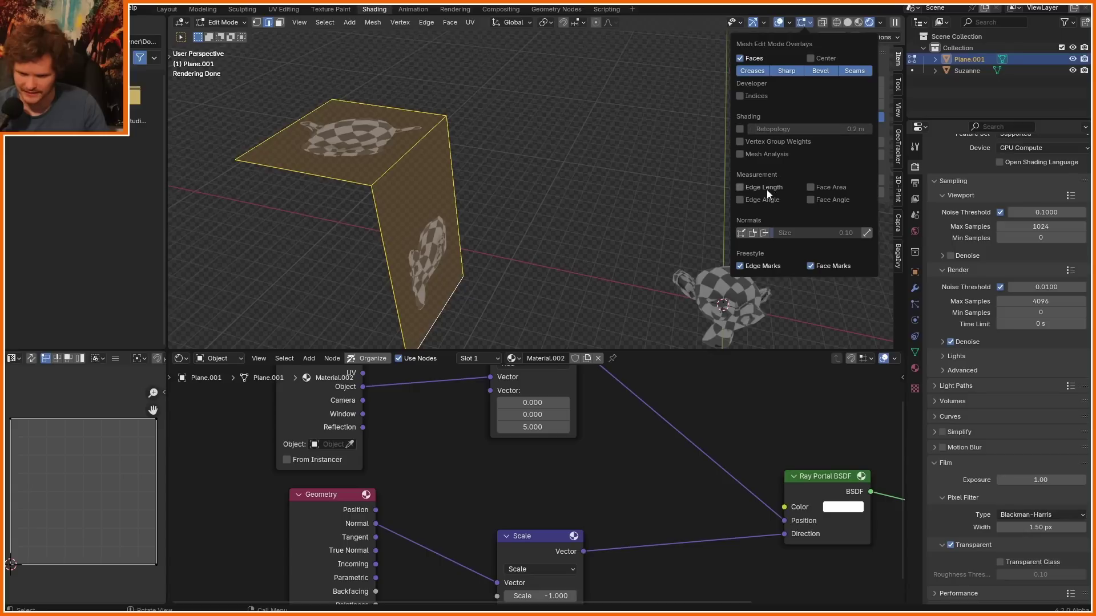
# Step: Display face normals in the Edit Mode overlays and compare their directions with the portal plane freely rotated and unrotated
pyautogui.click(762, 233)
pyautogui.scroll(-1, 445, 157)
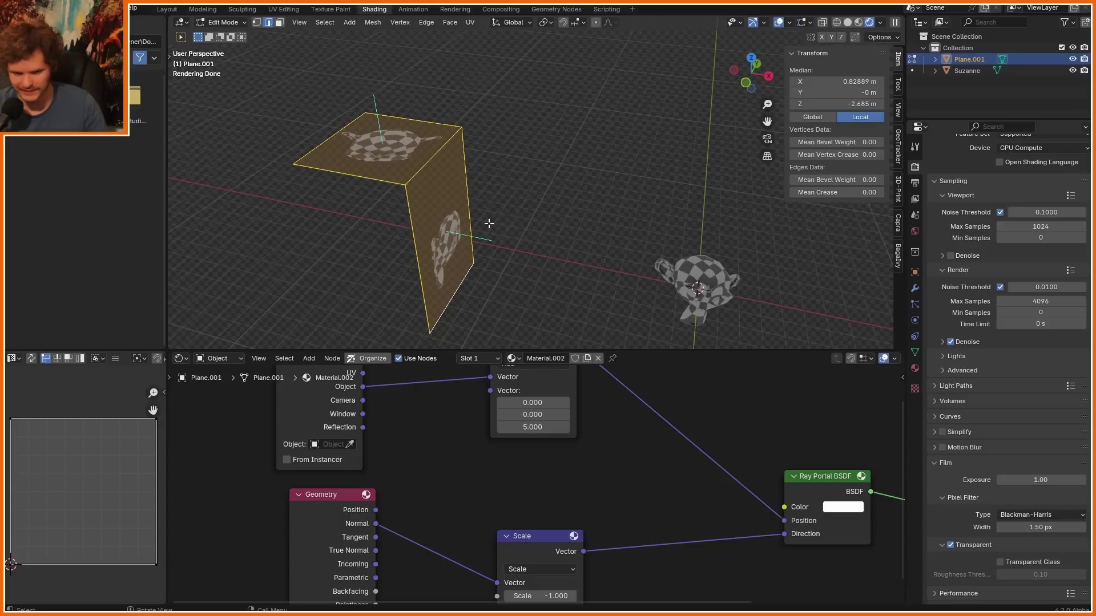
pyautogui.press('Tab')
pyautogui.press('r')
pyautogui.press('r')
pyautogui.click(447, 148)
pyautogui.press('Tab')
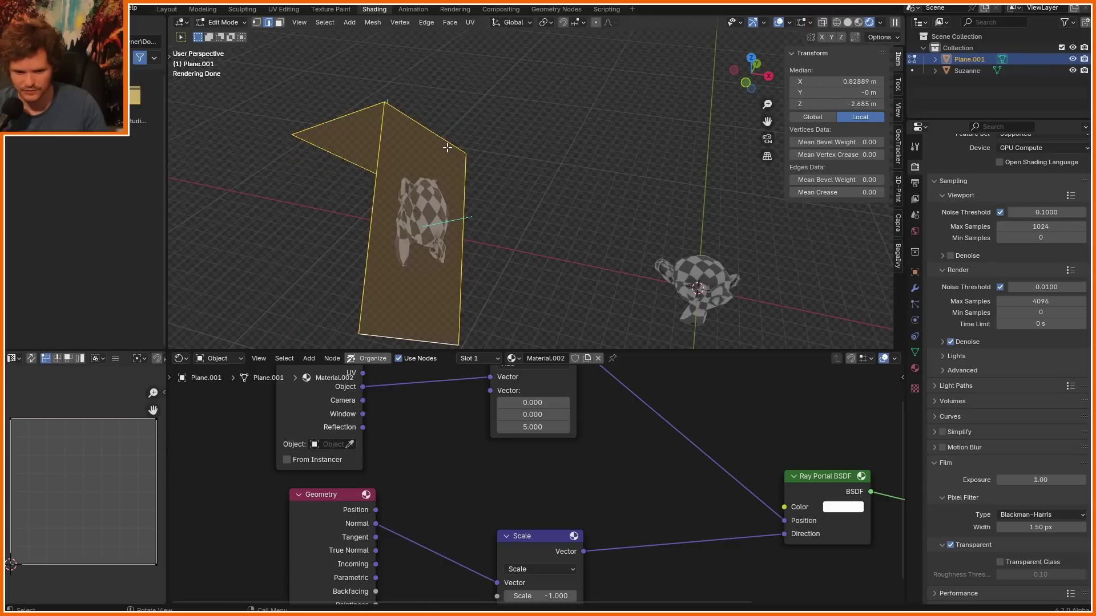
pyautogui.moveTo(447, 189); pyautogui.dragTo(418, 164, button='middle')
pyautogui.press('Tab')
pyautogui.press('Tab')
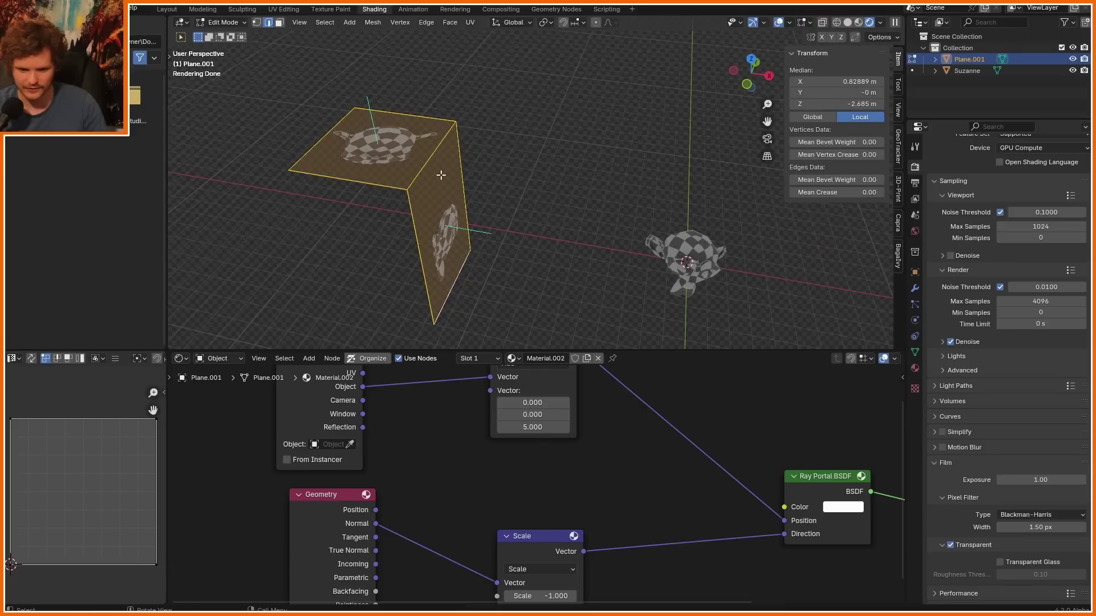
# Step: Try a free trackball rotation of the portal plane in Object Mode and clear its rotation
pyautogui.press('Tab')
pyautogui.press('r')
pyautogui.press('r')
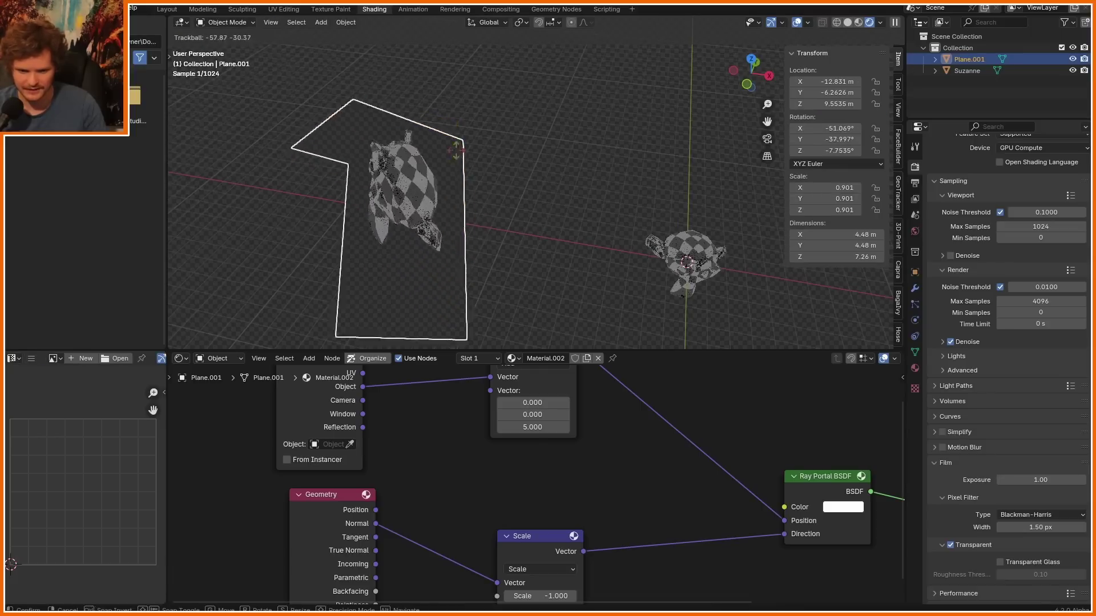
pyautogui.click(455, 145)
pyautogui.hotkey('alt', 'r')
pyautogui.moveTo(455, 145); pyautogui.dragTo(387, 152, button='middle')
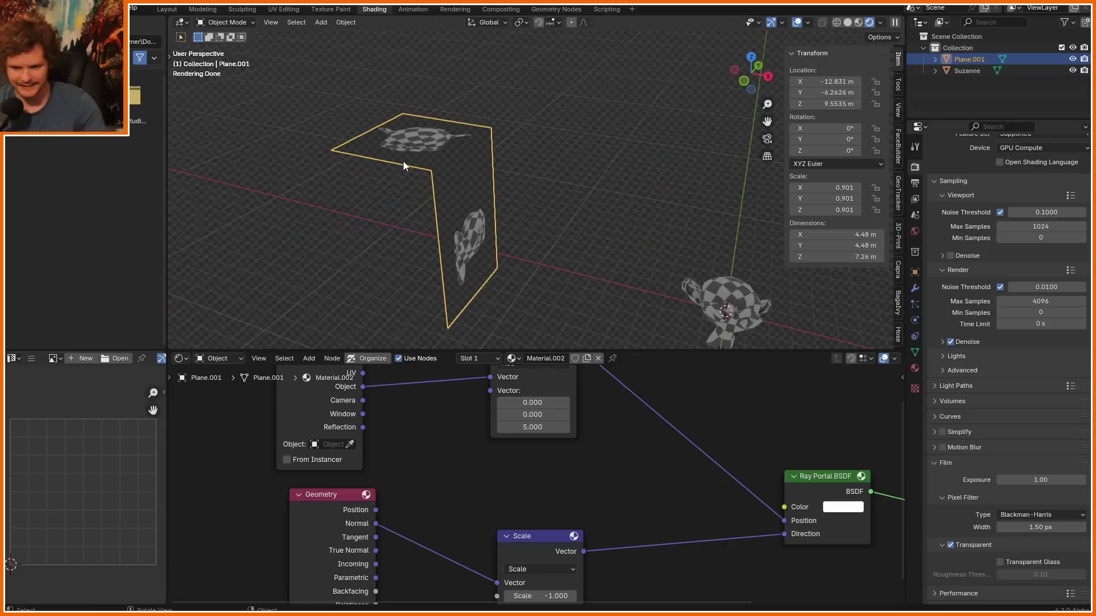
# Step: Rotate the portal plane about the global X axis by about 38.4°
pyautogui.press('r')
pyautogui.press('x')
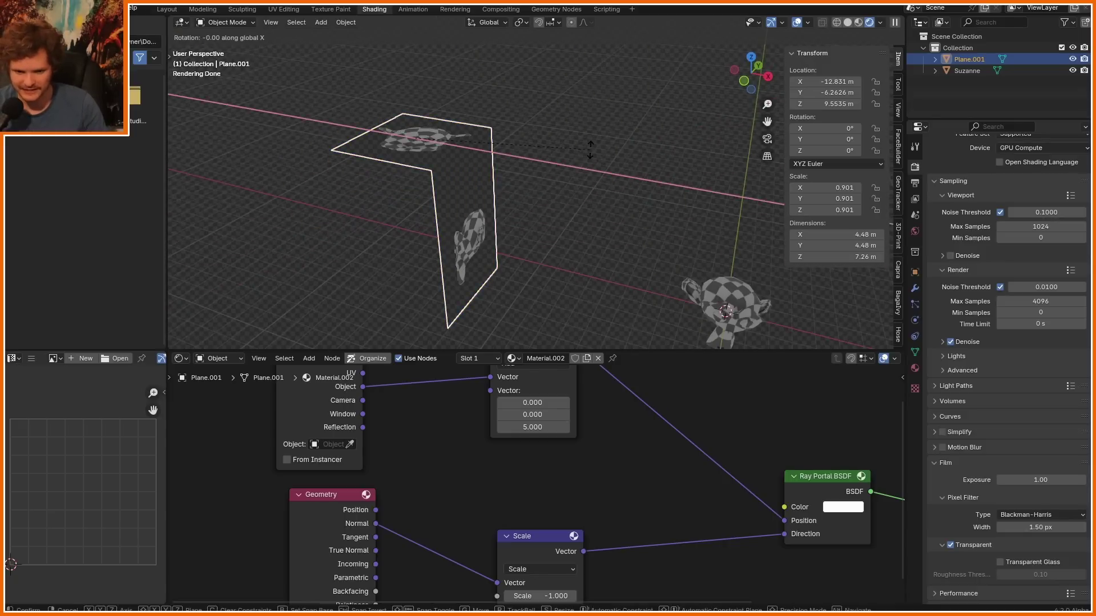
pyautogui.click(488, 88)
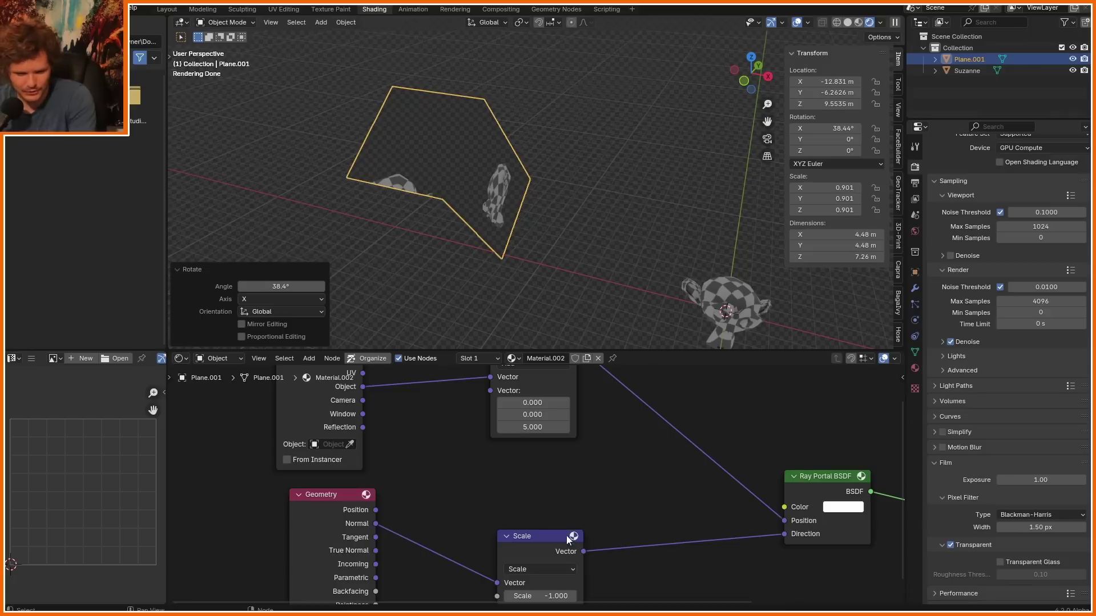
# Step: Insert a Vector Rotate node of type Euler between the Scale node and the Ray Portal BSDF's Direction
pyautogui.moveTo(566, 536); pyautogui.dragTo(554, 502)
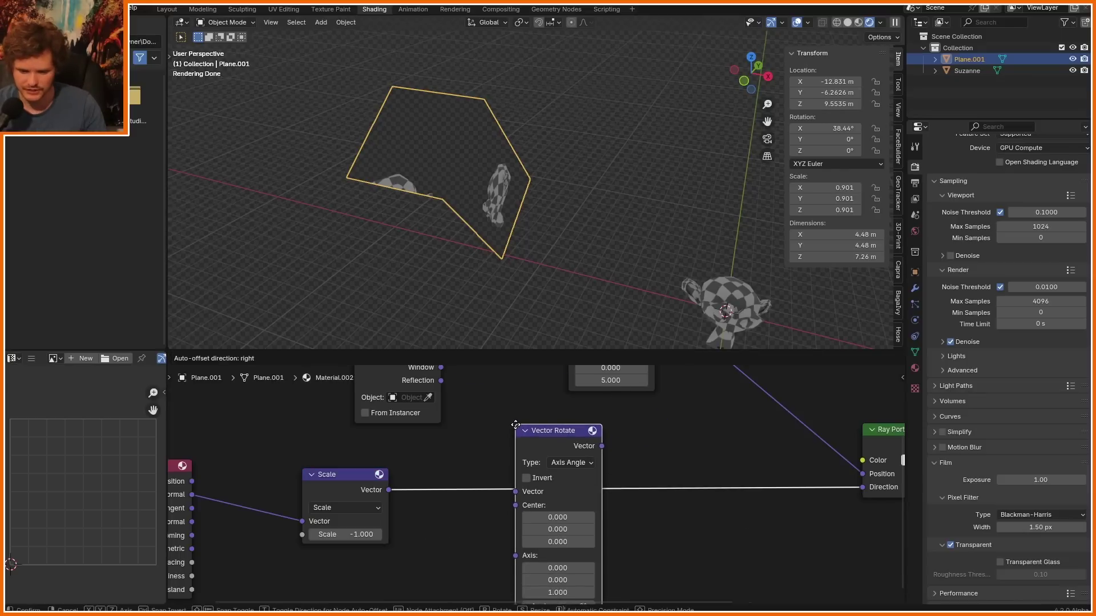
pyautogui.click(516, 425)
pyautogui.click(571, 463)
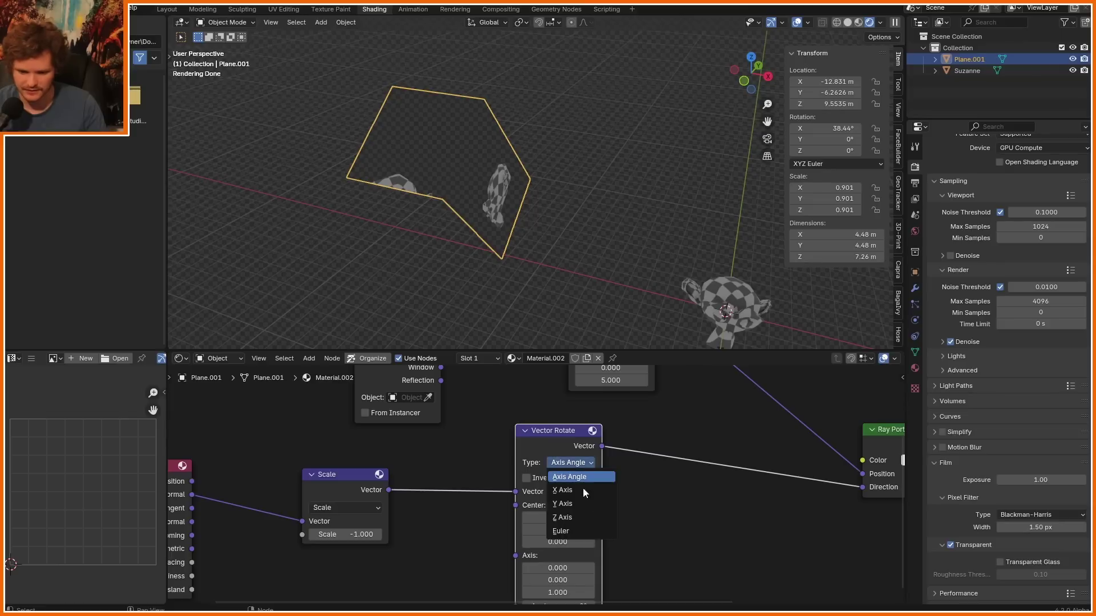
pyautogui.click(575, 530)
pyautogui.keyDown('shift'); pyautogui.scroll(-1, 673, 400); pyautogui.keyUp('shift')
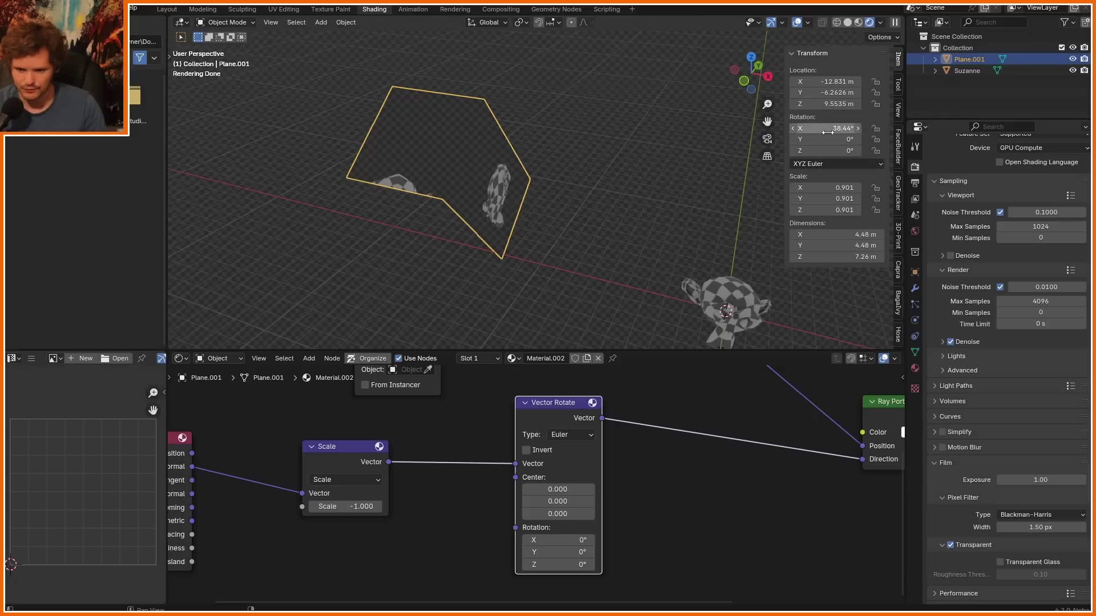
# Step: Set the Vector Rotate node's X rotation to 38.4° and enable Invert
pyautogui.click(566, 539)
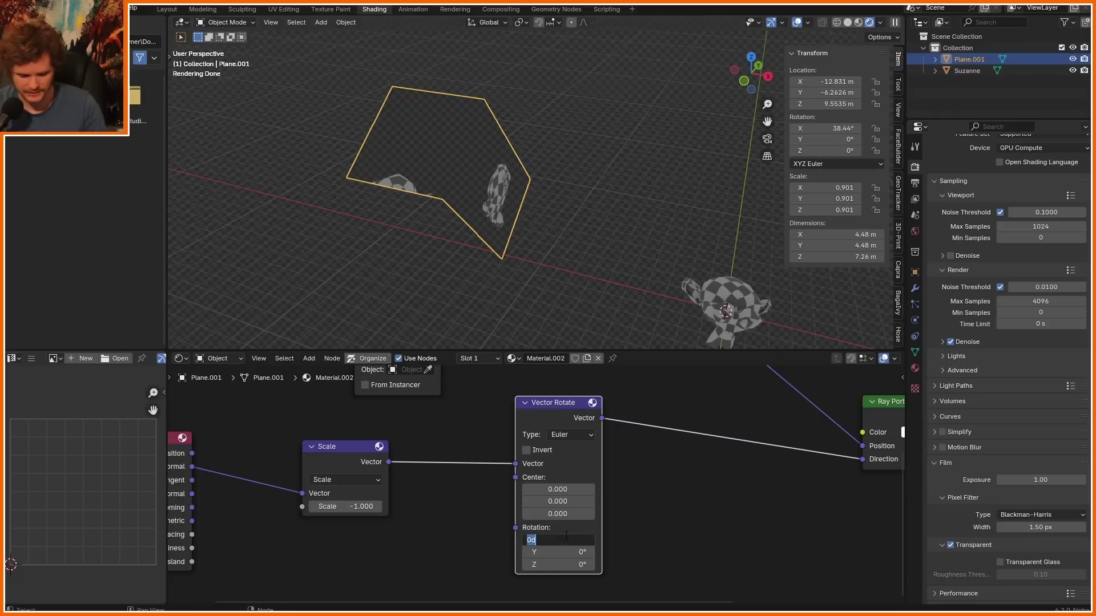
pyautogui.write('38.4')
pyautogui.press('Return')
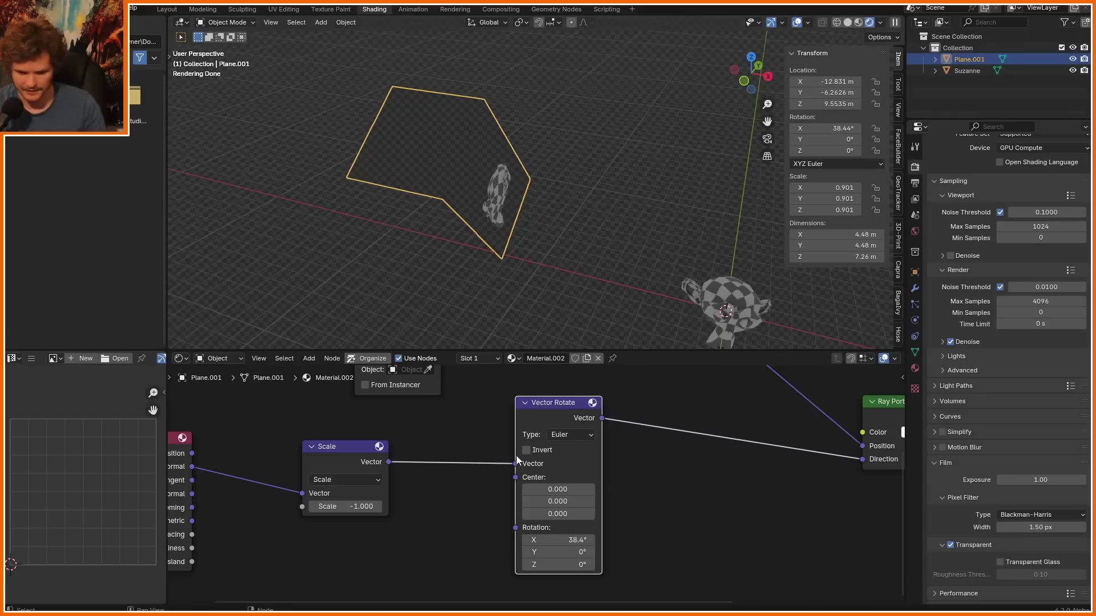
pyautogui.click(526, 449)
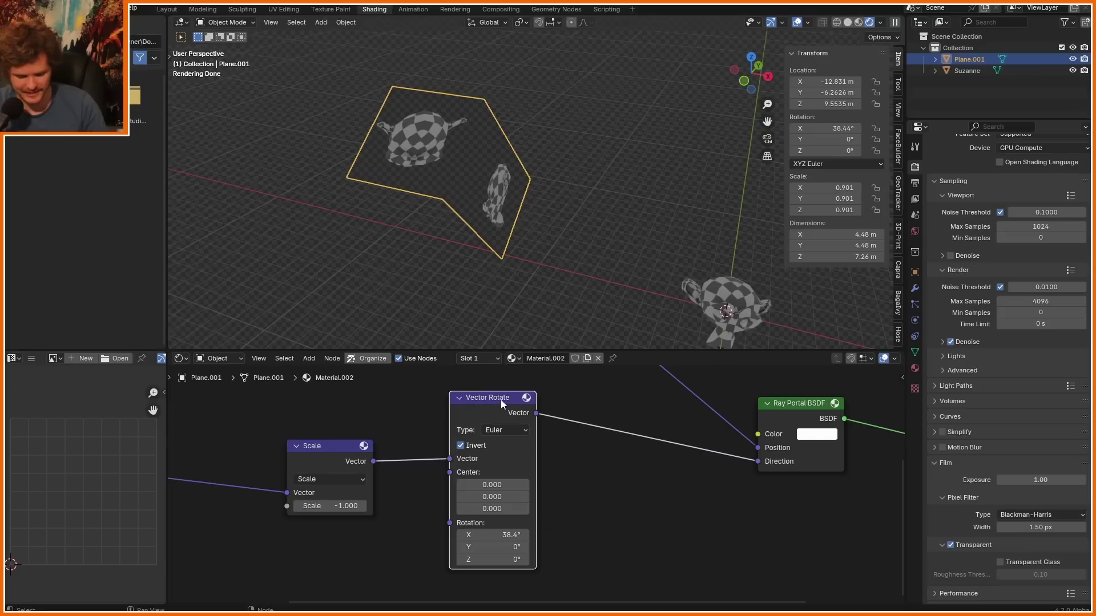
# Step: Mute and unmute the Vector Rotate node repeatedly to compare its effect on the portal's view
pyautogui.press('m')
pyautogui.press('m')
pyautogui.press('m')
pyautogui.press('m')
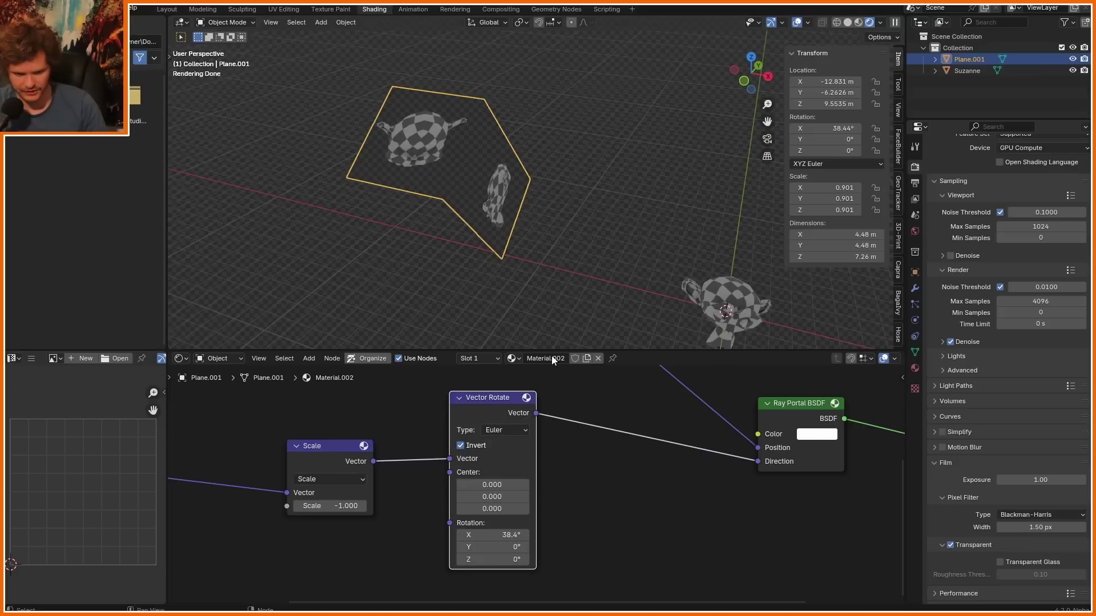
# Step: Rotate the portal plane a further 21.1° about X and set the Vector Rotate node's X rotation to 60°
pyautogui.press('r')
pyautogui.press('x')
pyautogui.click(591, 136)
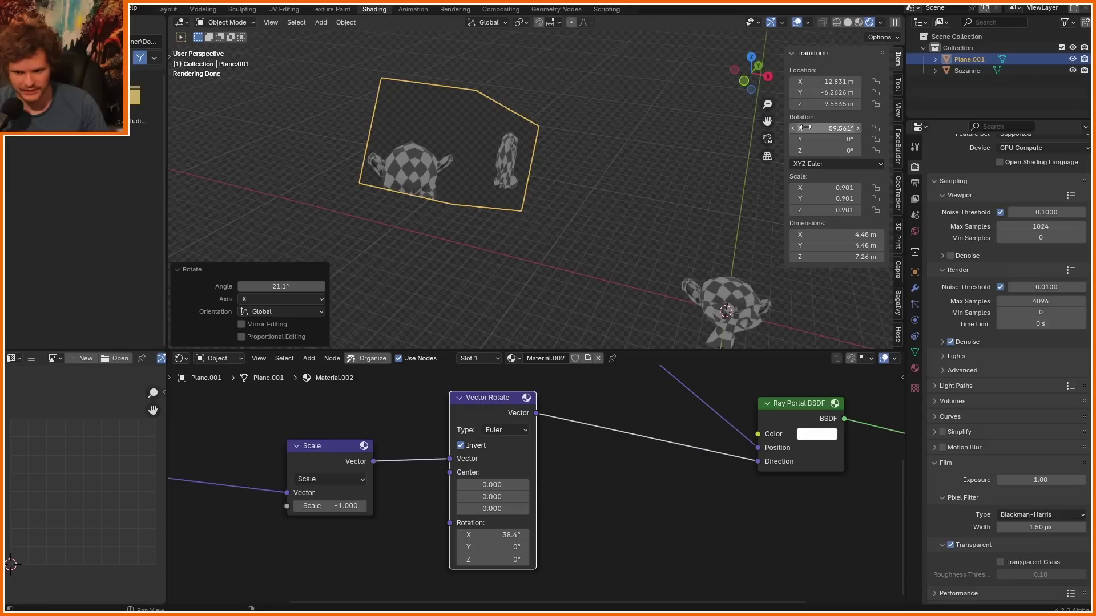
pyautogui.click(508, 535)
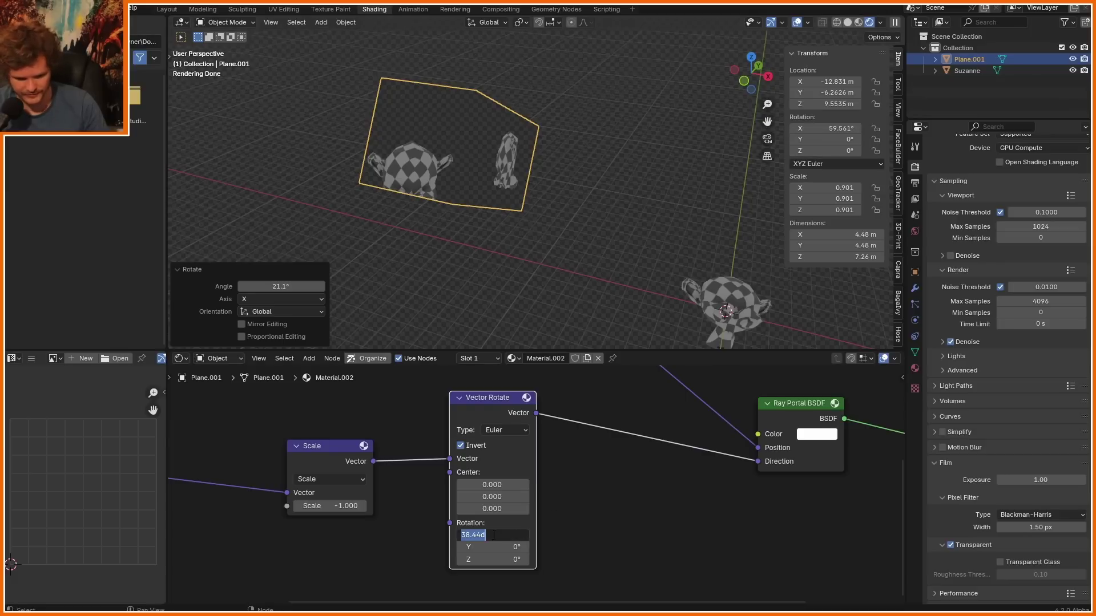
pyautogui.write('60')
pyautogui.press('Return')
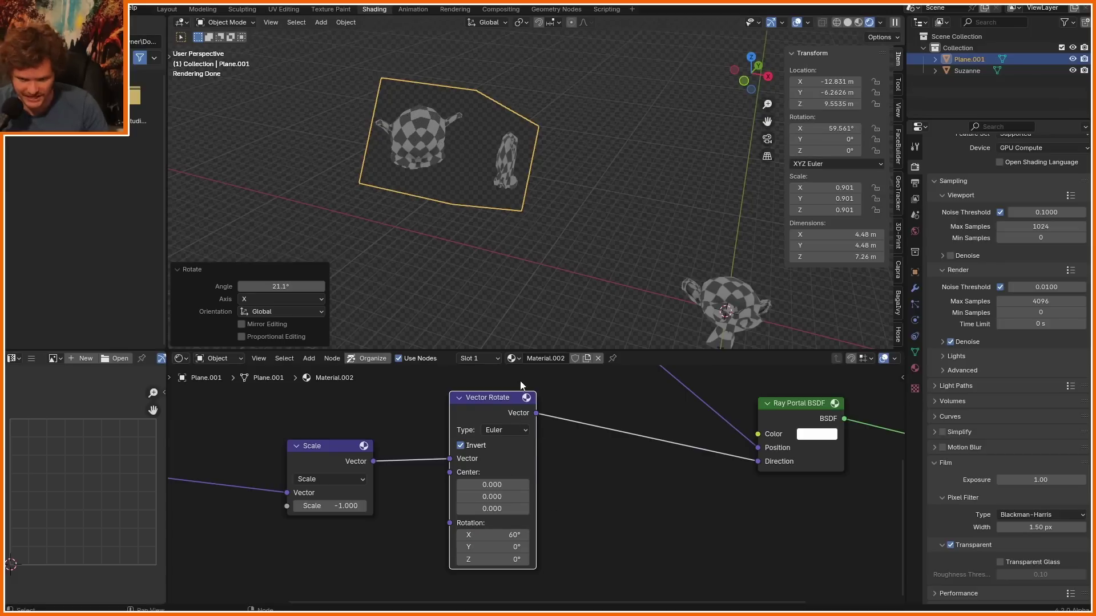
# Step: Copy the portal plane's X rotation as a new driver and paste it onto the Vector Rotate node's X rotation
pyautogui.rightClick(834, 128)
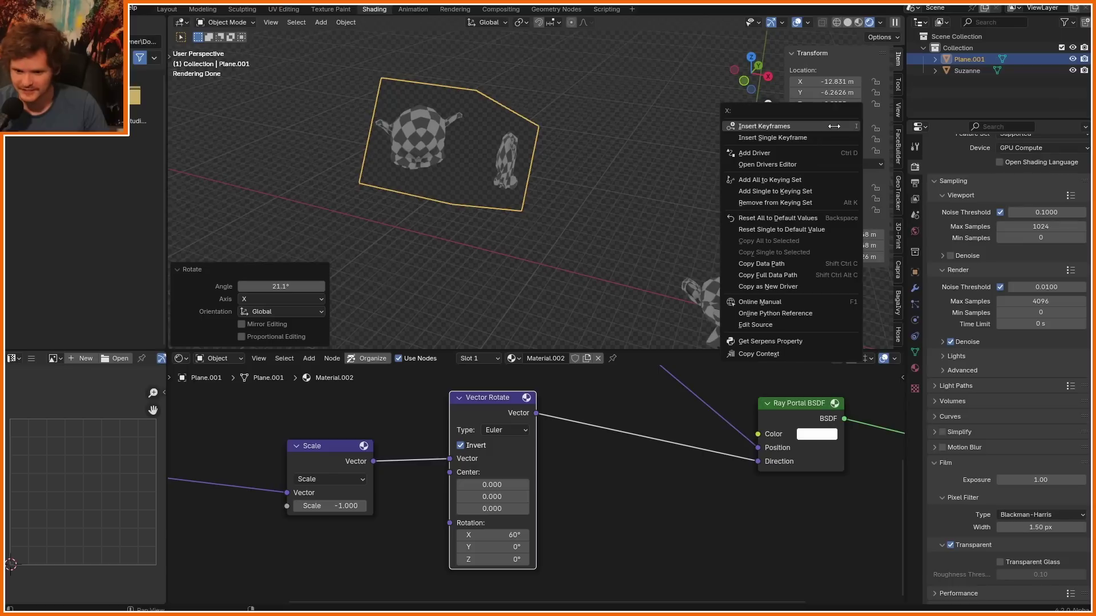
pyautogui.click(788, 287)
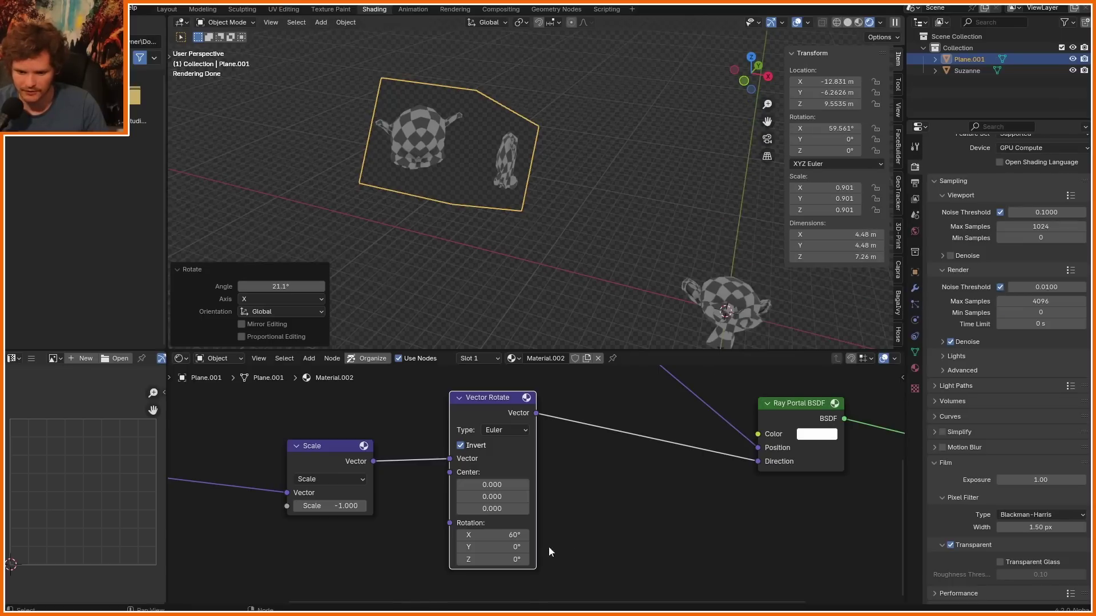
pyautogui.rightClick(492, 535)
pyautogui.click(457, 512)
# Step: Test the X rotation driver by rotating the portal plane about X by -4.52°, and cancel a further rotation
pyautogui.press('r')
pyautogui.press('x')
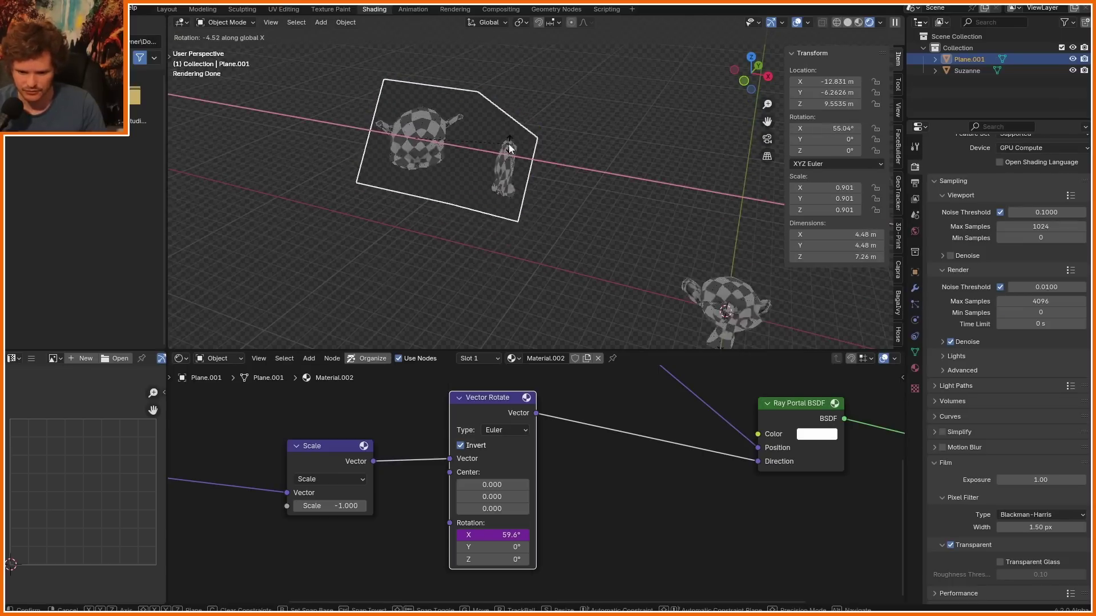
pyautogui.click(511, 150)
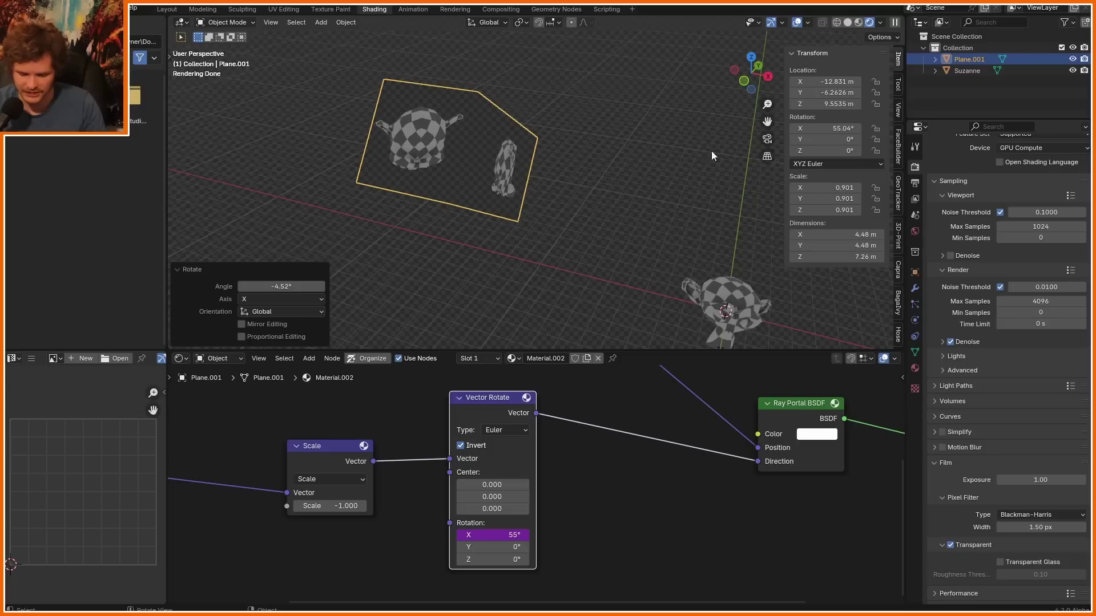
pyautogui.press('r')
pyautogui.rightClick(594, 183)
# Step: Paste drivers from the portal plane's Y and Z rotations onto the Vector Rotate node's Y and Z rotations
pyautogui.rightClick(498, 542)
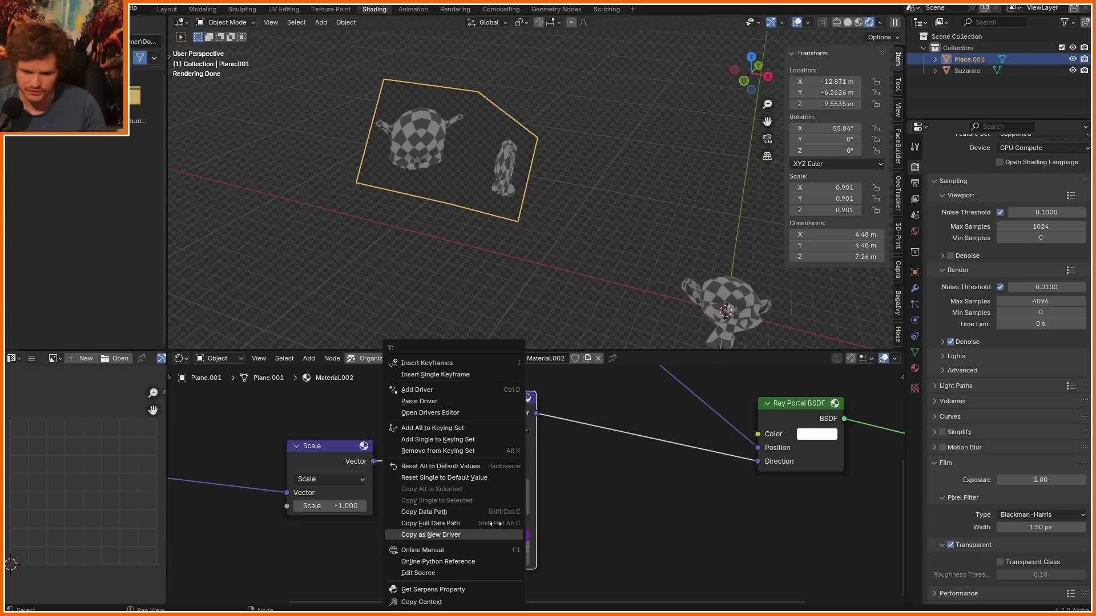
pyautogui.click(456, 401)
pyautogui.rightClick(492, 559)
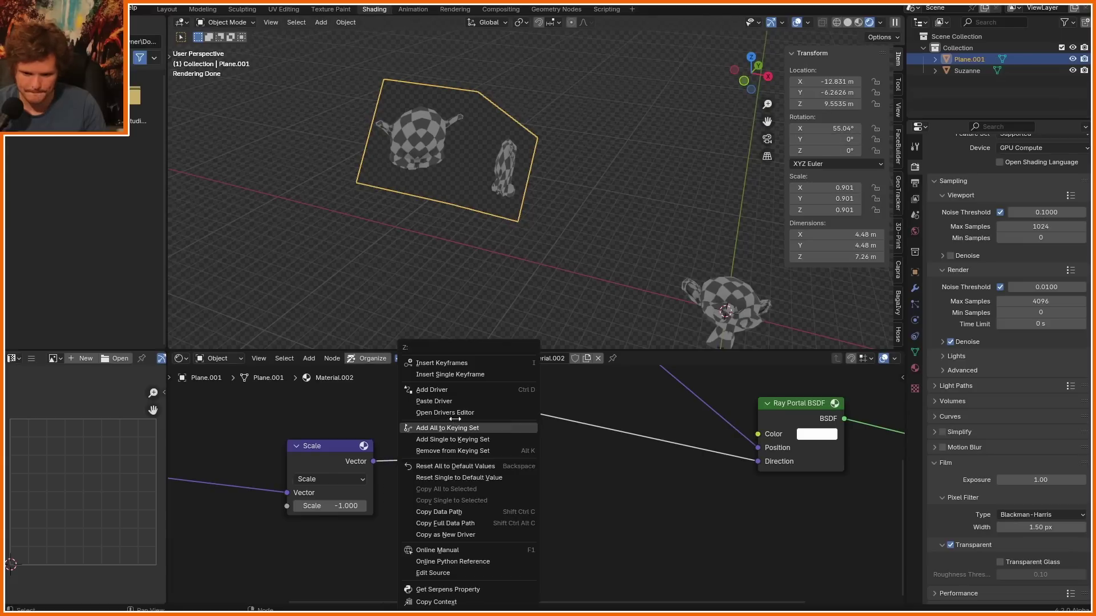
pyautogui.click(456, 406)
# Step: Rotate the portal plane freely to about 81°, -21°, -74° and move it by about 5.7, 2.72 and 0.5 m
pyautogui.press('r')
pyautogui.press('r')
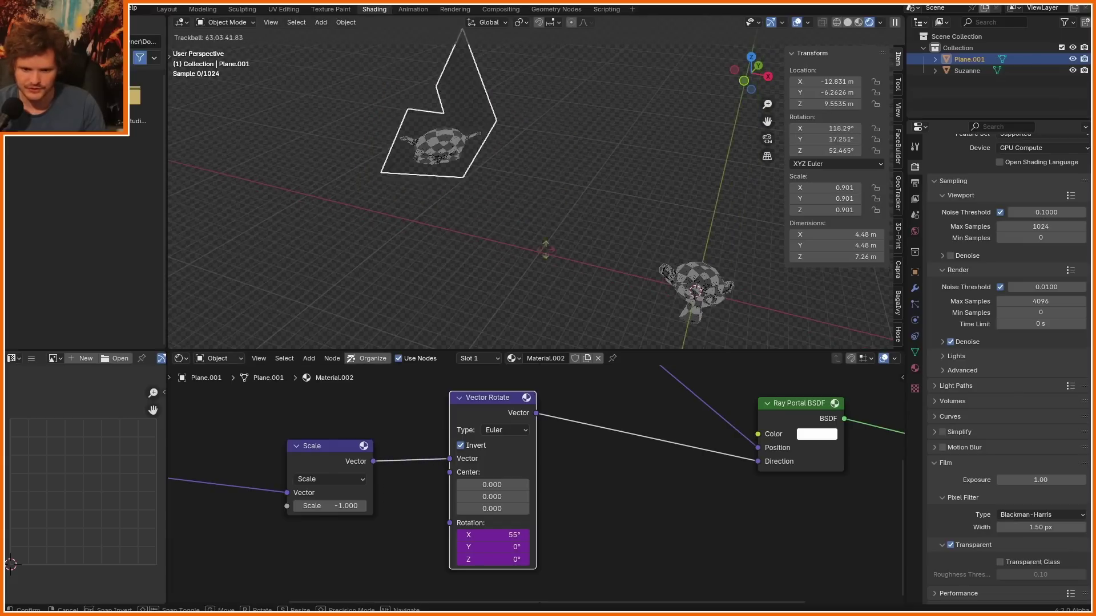
pyautogui.click(423, 183)
pyautogui.press('g')
pyautogui.click(562, 170)
pyautogui.moveTo(565, 170); pyautogui.dragTo(628, 172, button='middle')
# Step: Move the portal plane nearer Suzanne, rotate it freely to about 69°, -22°, -58°, and move it by about -5.18, 2.82 and 1.09 m
pyautogui.press('g')
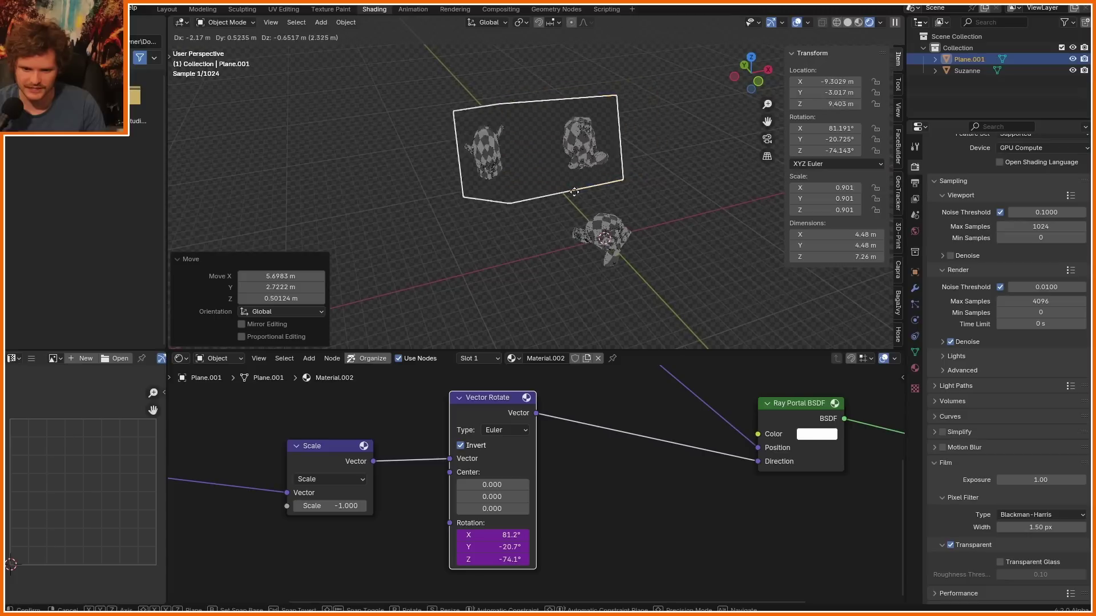
pyautogui.click(578, 174)
pyautogui.press('r')
pyautogui.press('r')
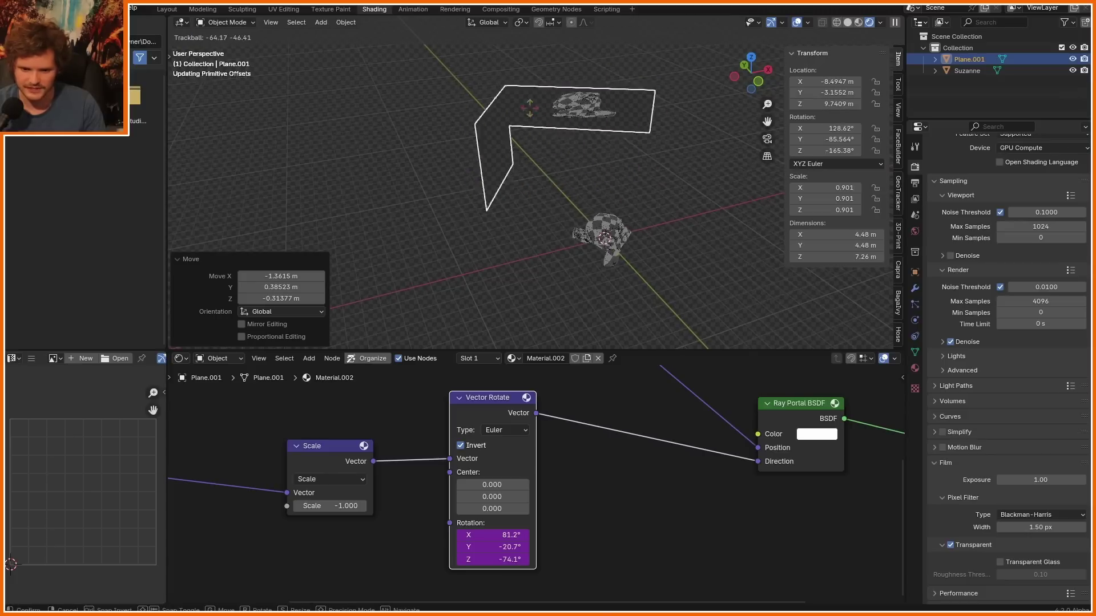
pyautogui.click(588, 164)
pyautogui.press('g')
pyautogui.click(467, 137)
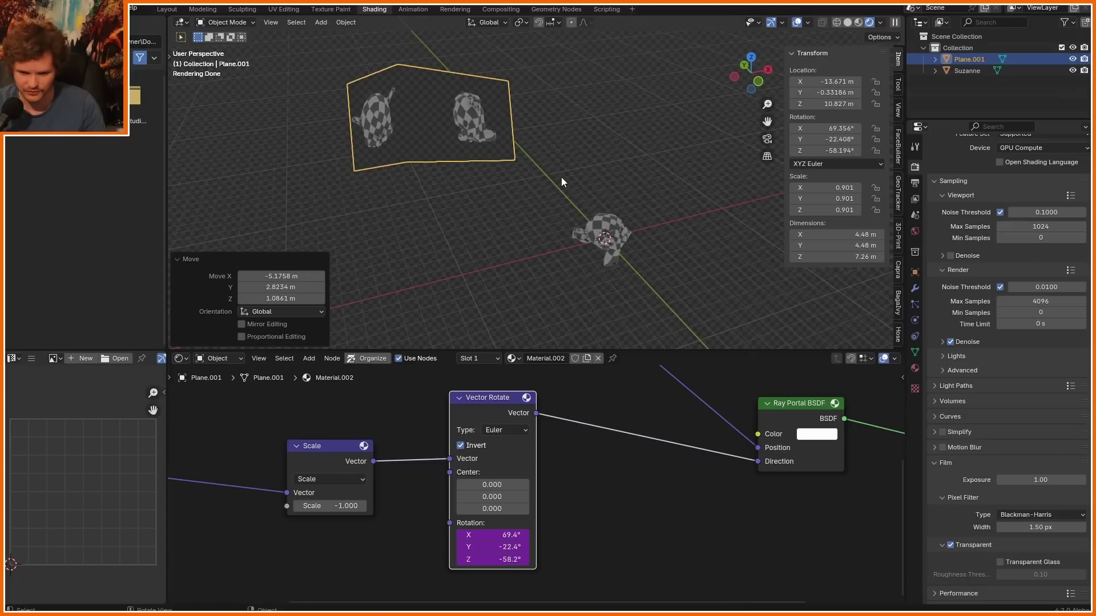
# Step: Reset the portal object's location and rotation to zero and delete its entire mesh in Edit Mode
pyautogui.moveTo(834, 81); pyautogui.dragTo(835, 104)
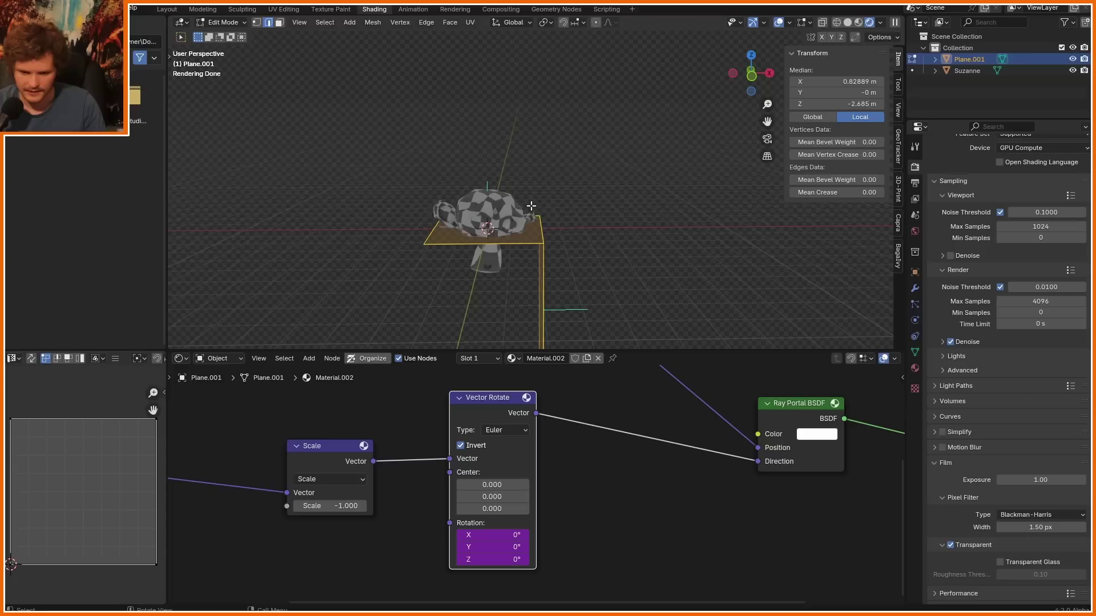
pyautogui.press('x')
pyautogui.click(518, 201)
# Step: Add a cube to the emptied portal mesh, scale it up to enclose Suzanne, and switch the viewport to wireframe shading
pyautogui.hotkey('shift', 'a')
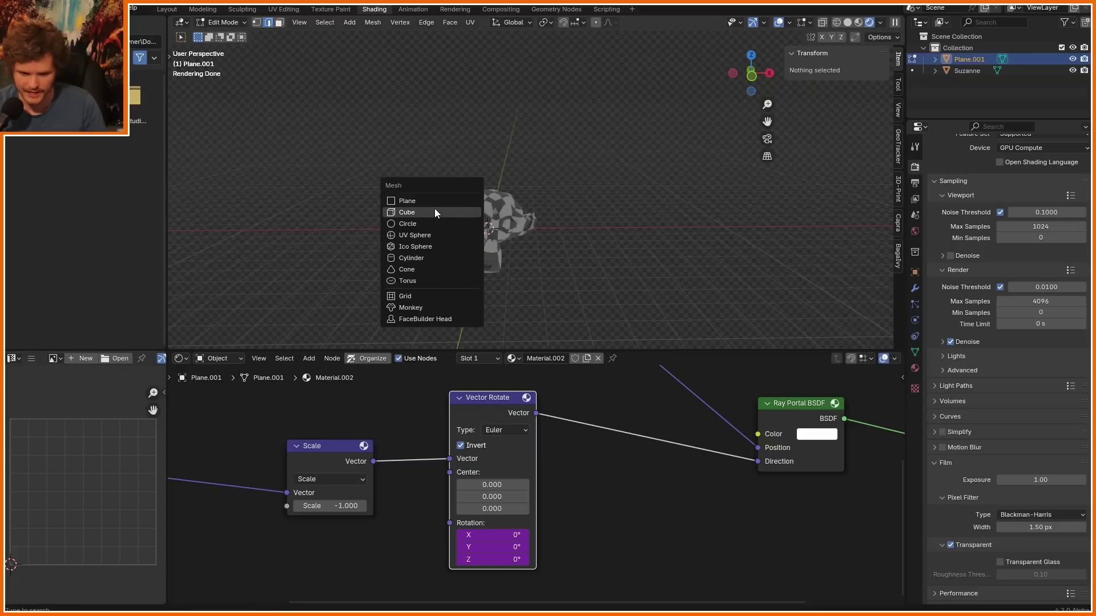
pyautogui.click(435, 212)
pyautogui.press('s')
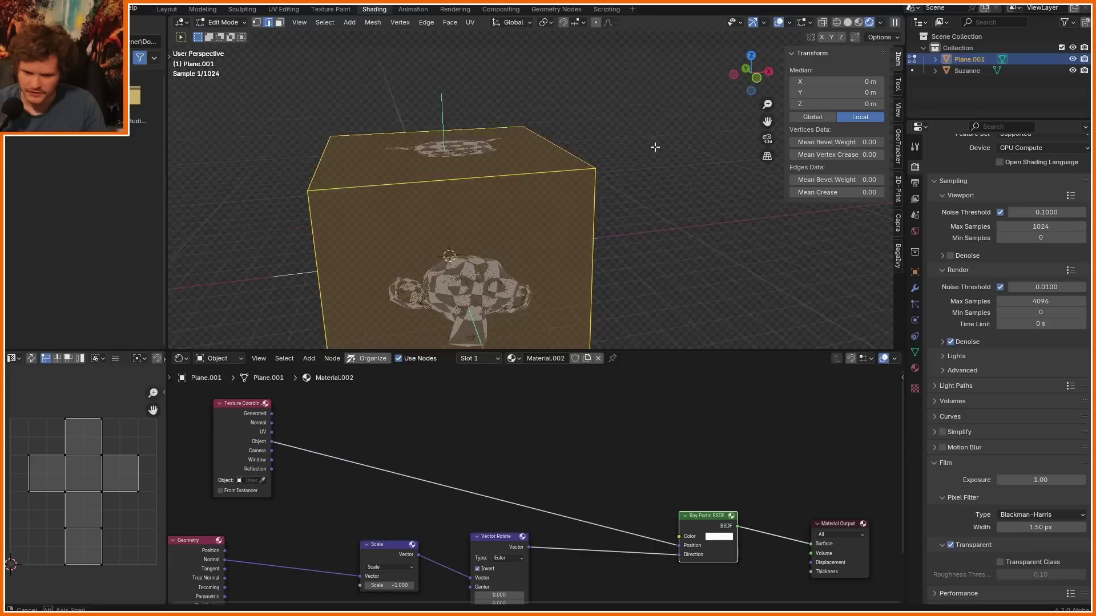
pyautogui.moveTo(653, 147); pyautogui.dragTo(506, 213, button='middle')
pyautogui.click(840, 22)
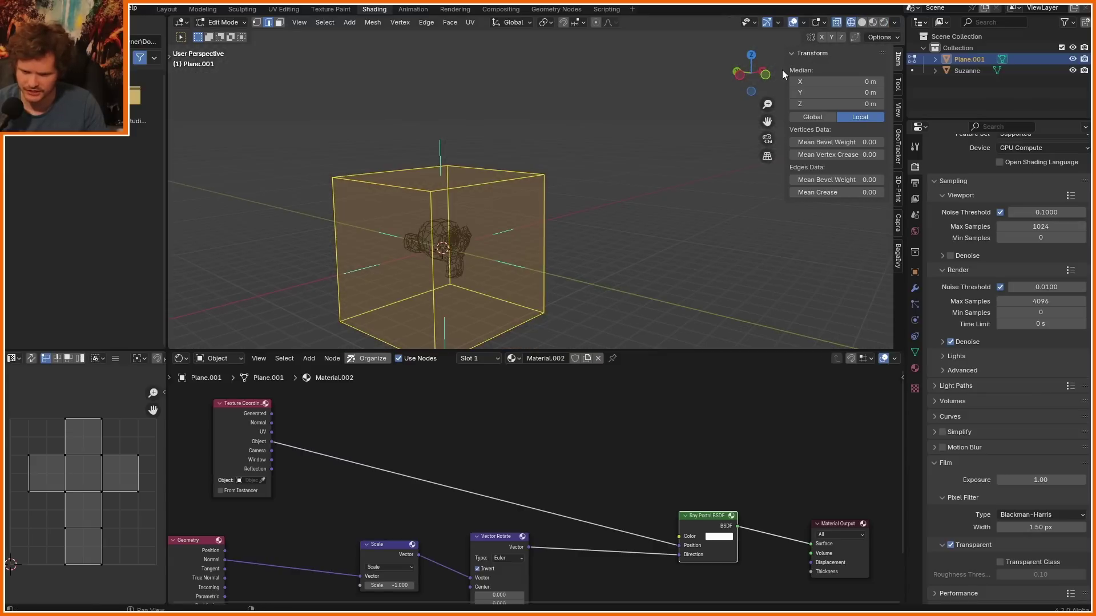
# Step: Scale the portal cube's mesh down by about 0.65 around Suzanne in Edit Mode and switch the viewport to rendered shading
pyautogui.click(770, 71)
pyautogui.press('s')
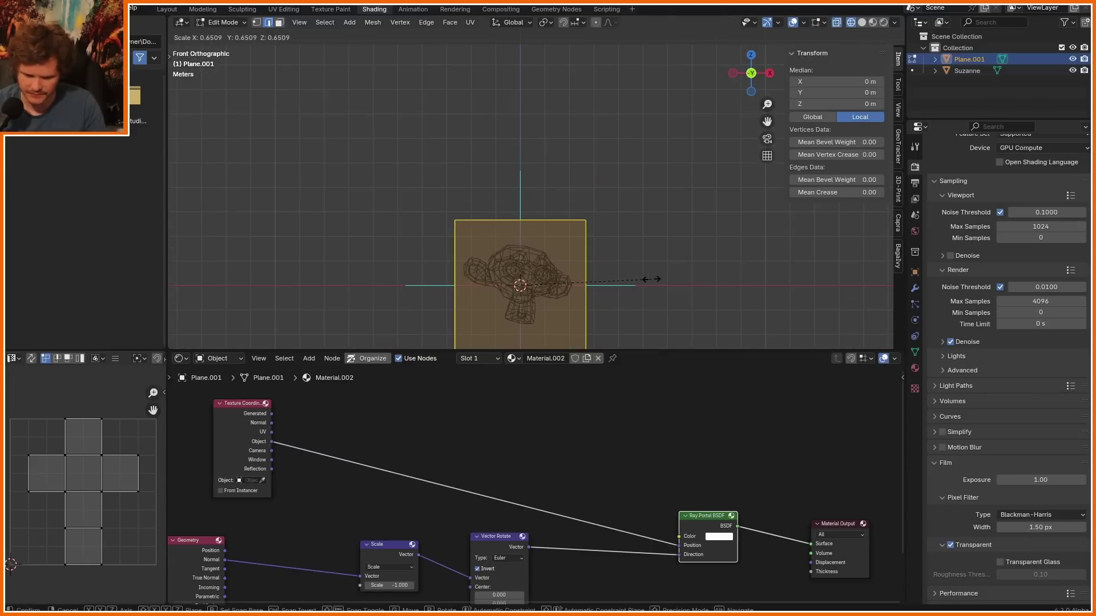
pyautogui.click(639, 271)
pyautogui.press('Tab')
pyautogui.click(883, 22)
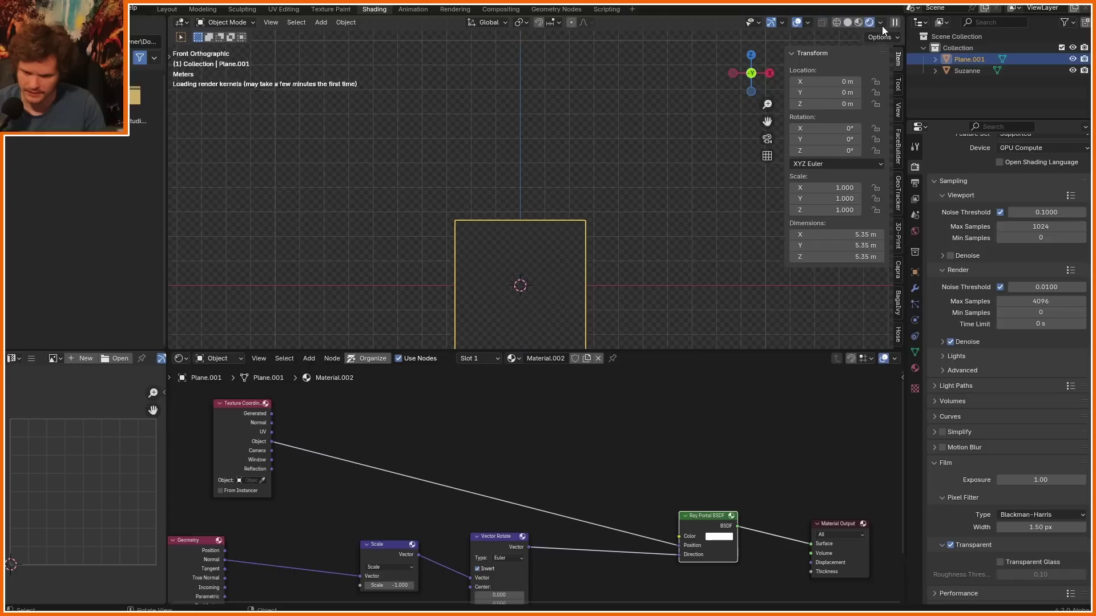
# Step: Move the portal cube by about -10.42, 5.74 and 3.0 m away from Suzanne and rotate it freely
pyautogui.moveTo(517, 251); pyautogui.dragTo(566, 291, button='middle')
pyautogui.press('g')
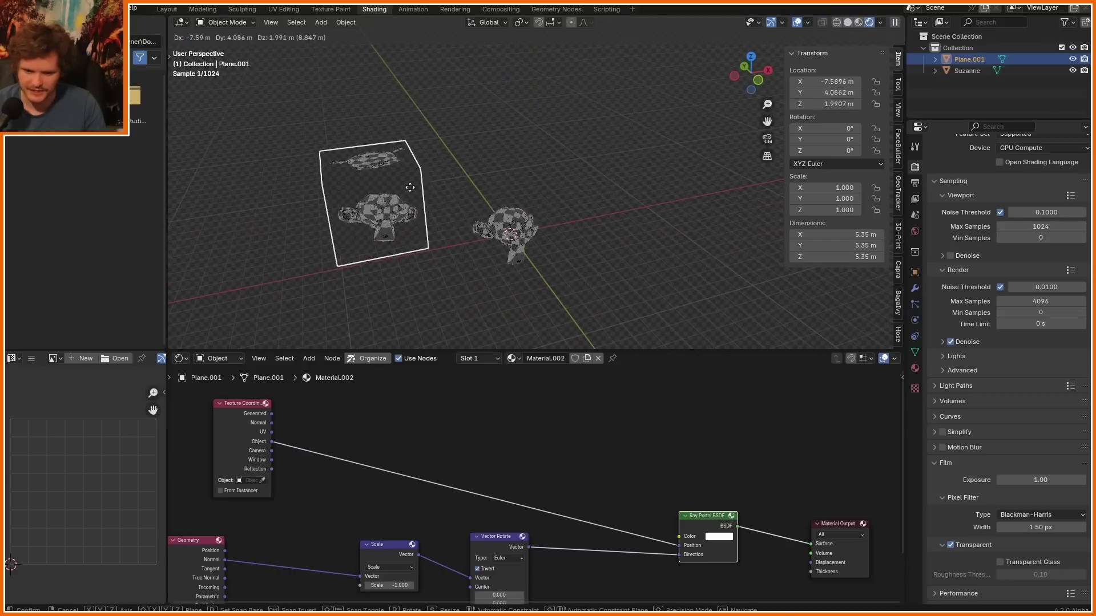
pyautogui.click(352, 180)
pyautogui.keyDown('shift'); pyautogui.moveTo(352, 181); pyautogui.dragTo(592, 158, button='middle'); pyautogui.keyUp('shift')
pyautogui.press('r')
pyautogui.press('r')
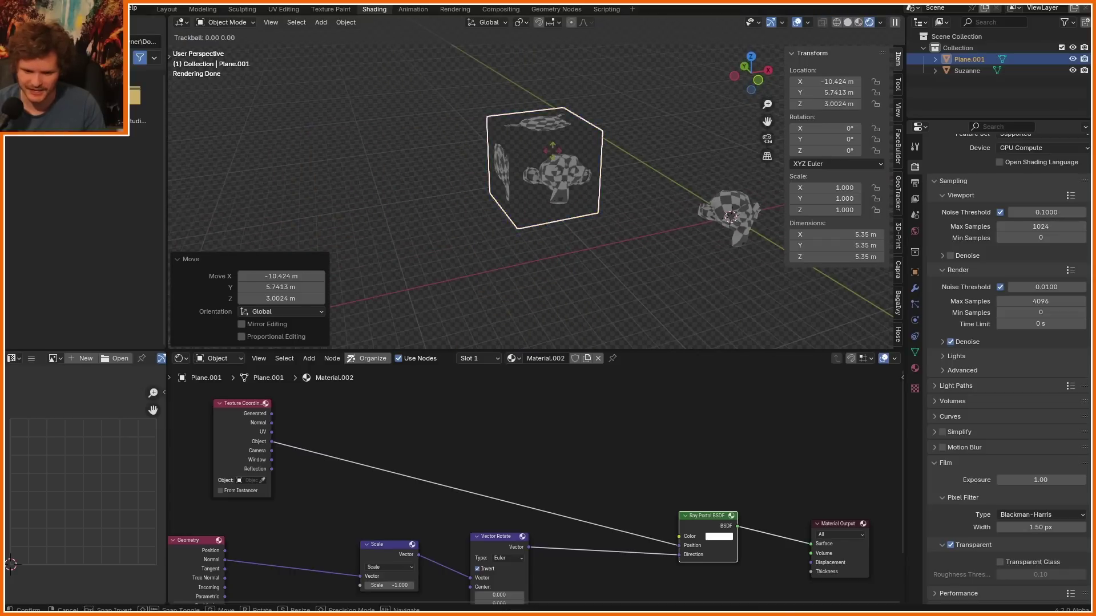
pyautogui.click(551, 163)
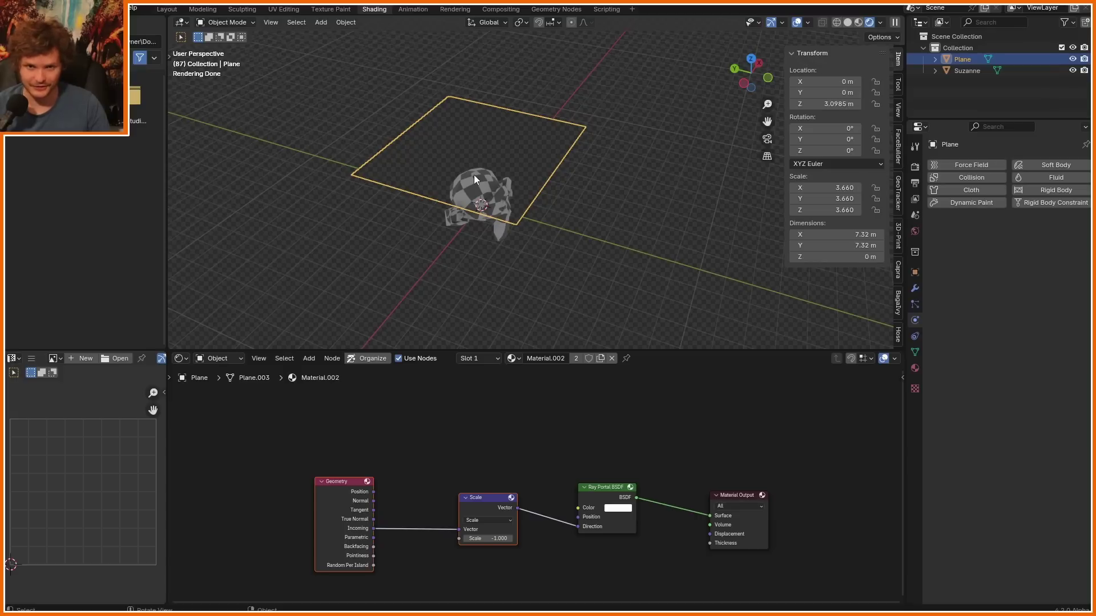
# Step: Try moving the portal plane away from above Suzanne twice, undoing each move
pyautogui.moveTo(485, 160); pyautogui.dragTo(470, 143, button='middle')
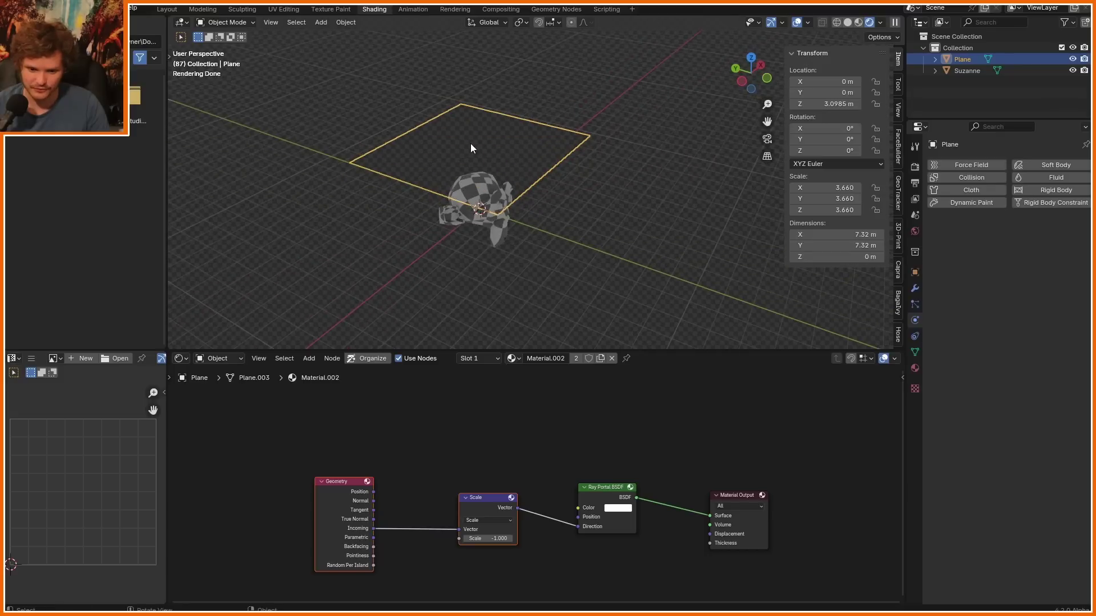
pyautogui.scroll(3, 509, 490)
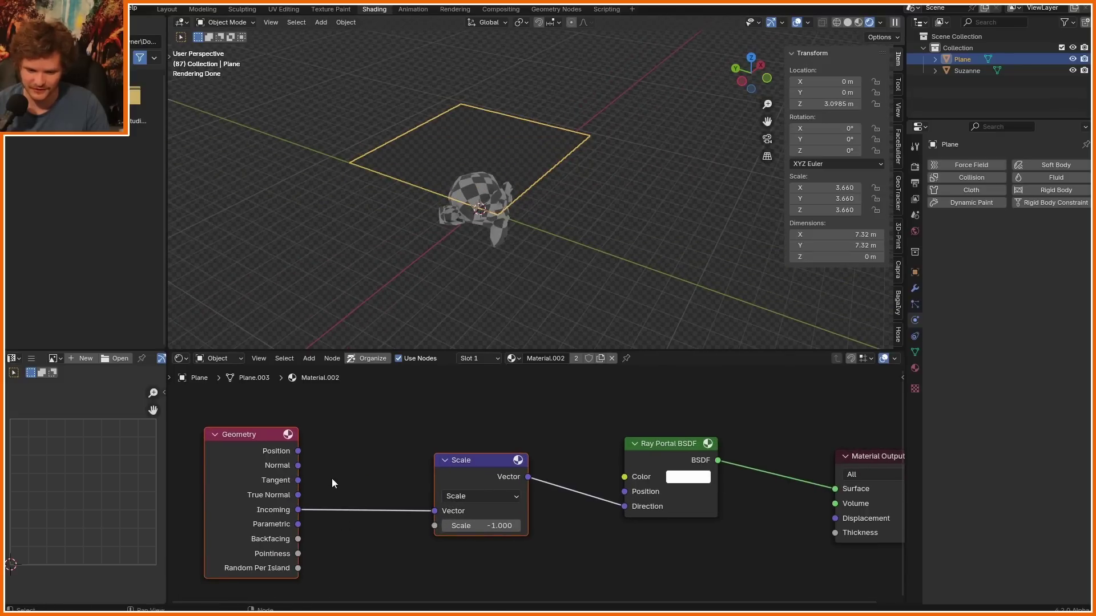
pyautogui.click(608, 477)
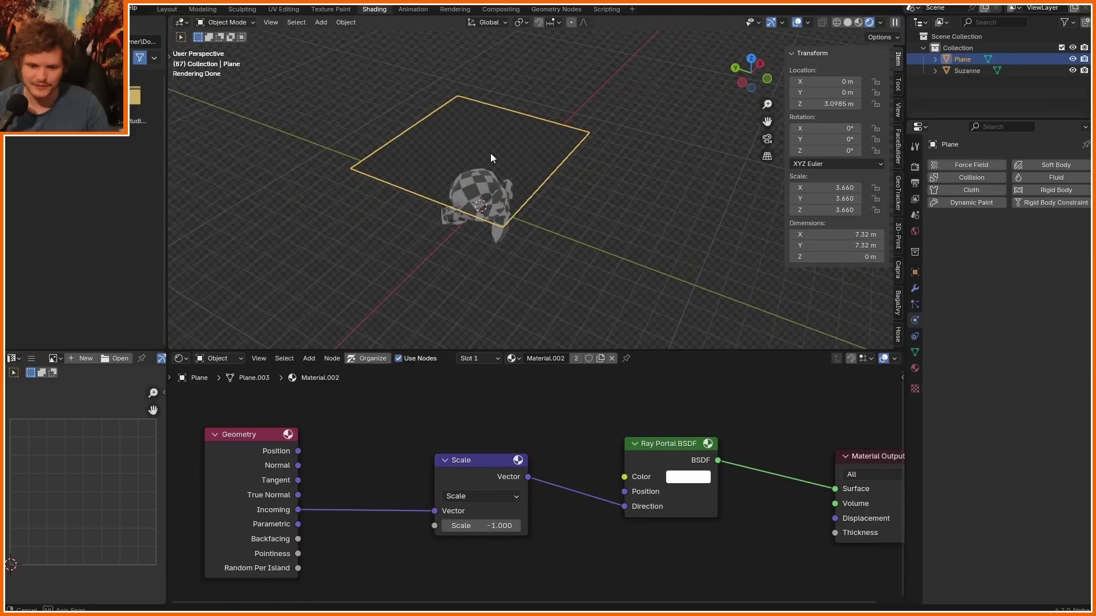
pyautogui.moveTo(491, 153); pyautogui.dragTo(491, 149, button='middle')
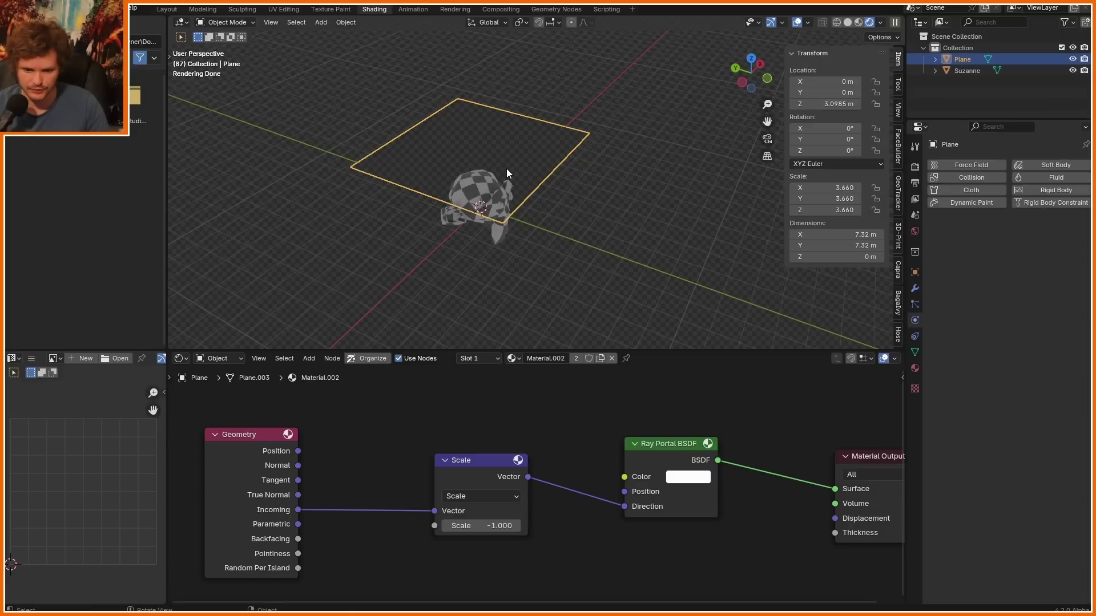
pyautogui.press('g')
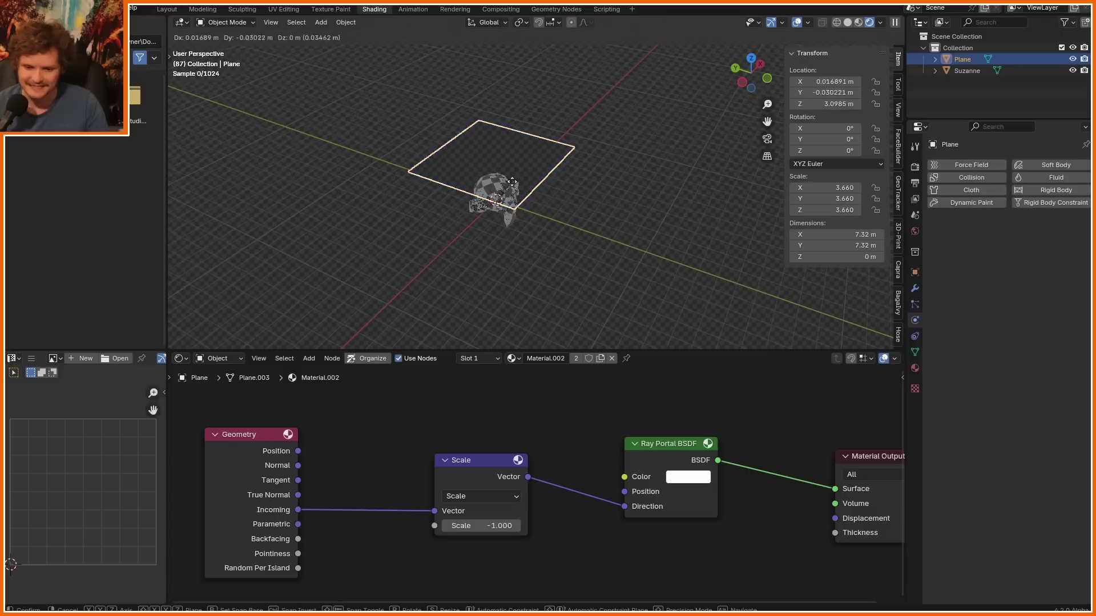
pyautogui.click(745, 199)
pyautogui.hotkey('ctrl', 'z')
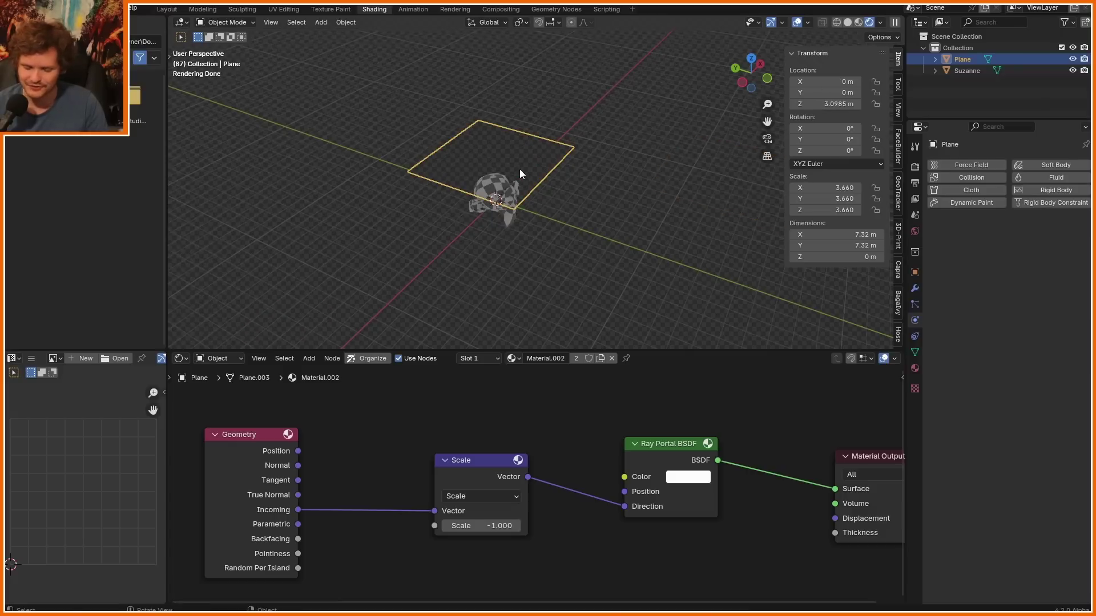
pyautogui.press('g')
pyautogui.click(734, 216)
pyautogui.hotkey('ctrl', 'z')
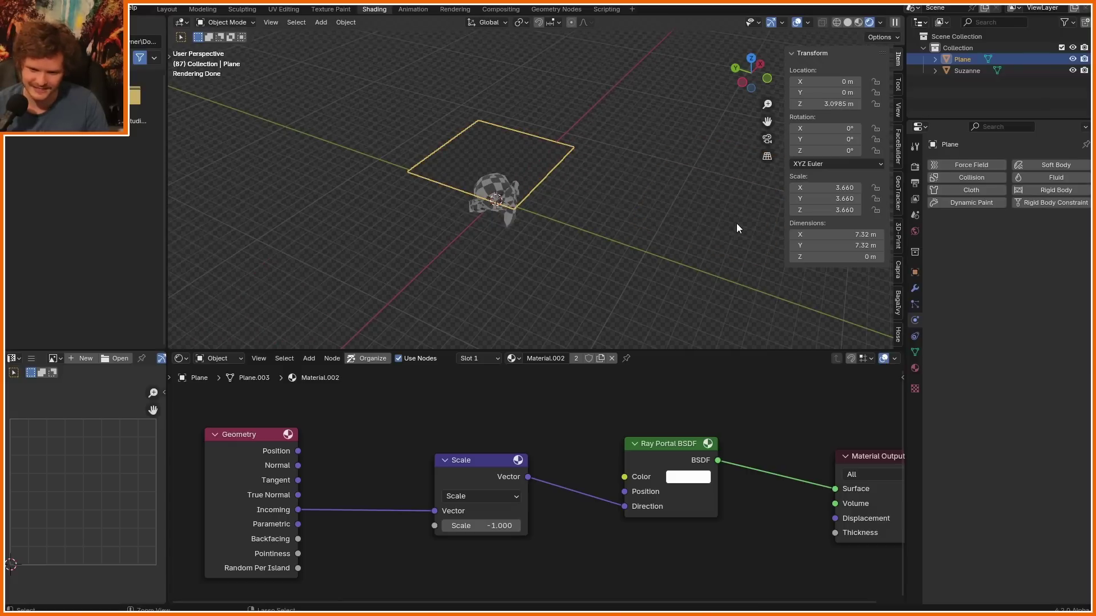
# Step: Draw an annotation arrow pointing at the Geometry node's Incoming output and erase it
pyautogui.moveTo(501, 183); pyautogui.dragTo(505, 190, button='middle')
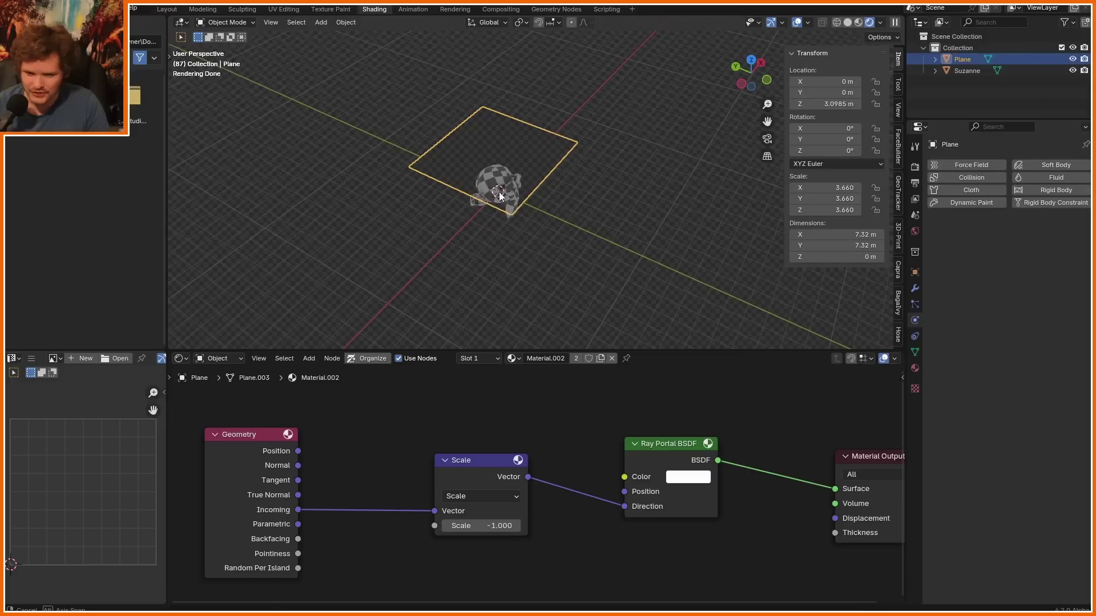
pyautogui.moveTo(360, 449); pyautogui.dragTo(314, 500)
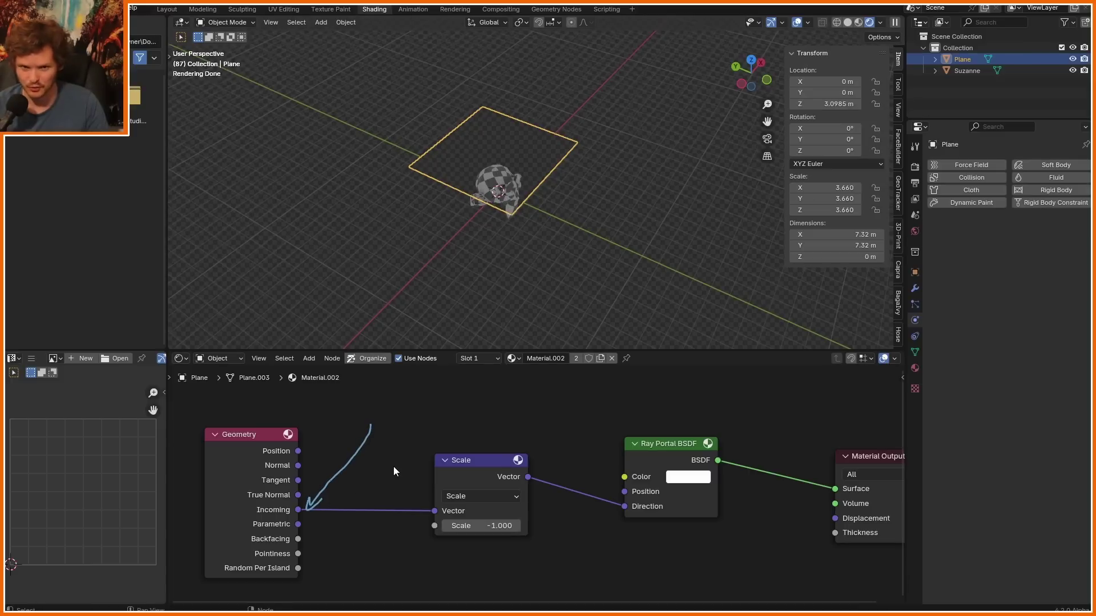
pyautogui.moveTo(393, 422); pyautogui.dragTo(330, 488, button='right')
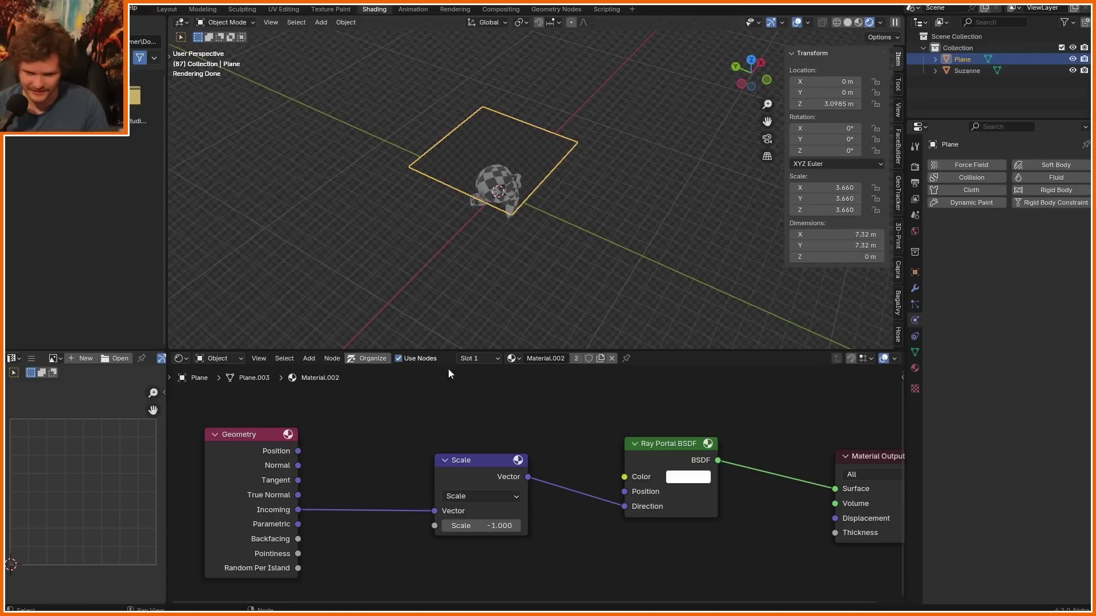
# Step: Sketch an eye annotation above the portal plane with dashed sight lines running down to the plane
pyautogui.moveTo(337, 111)
pyautogui.mouseDown()
pyautogui.moveTo(335, 70)
pyautogui.moveTo(372, 92)
pyautogui.moveTo(347, 89)
pyautogui.mouseUp()
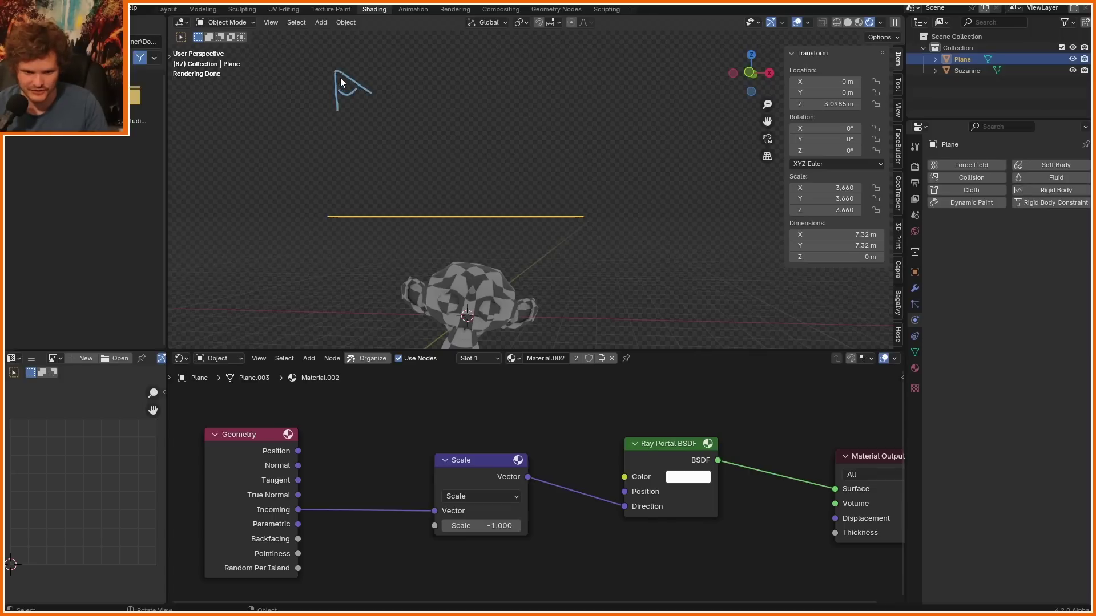
pyautogui.moveTo(357, 100); pyautogui.dragTo(385, 155)
pyautogui.moveTo(400, 180); pyautogui.dragTo(430, 234)
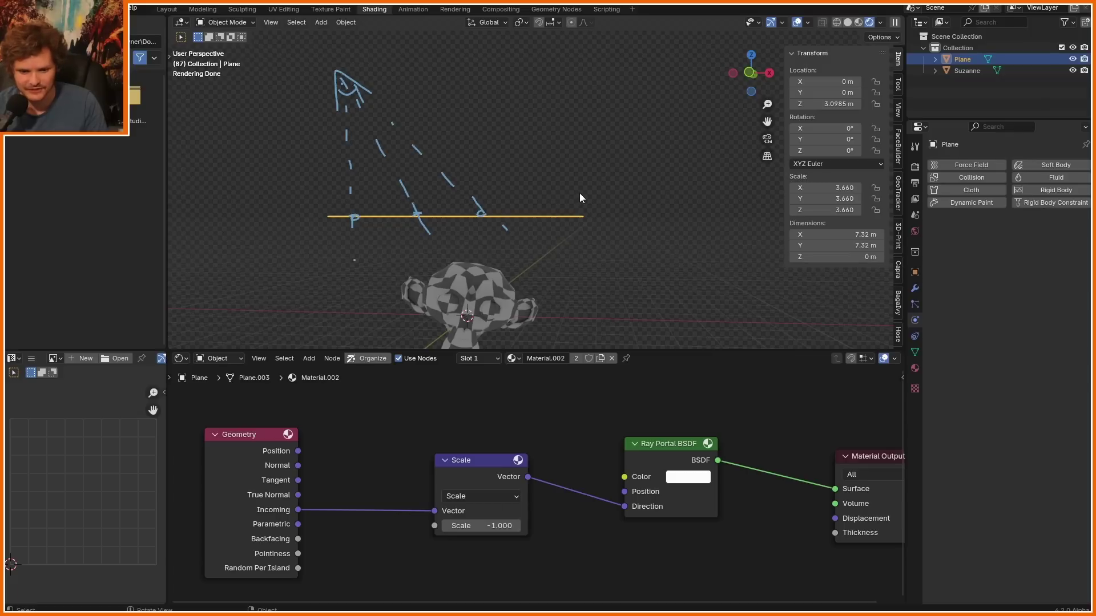
# Step: Rotate the portal plane by about 22.7° in the view, mark the ray hits on it and sketch a second viewpoint above
pyautogui.press('r')
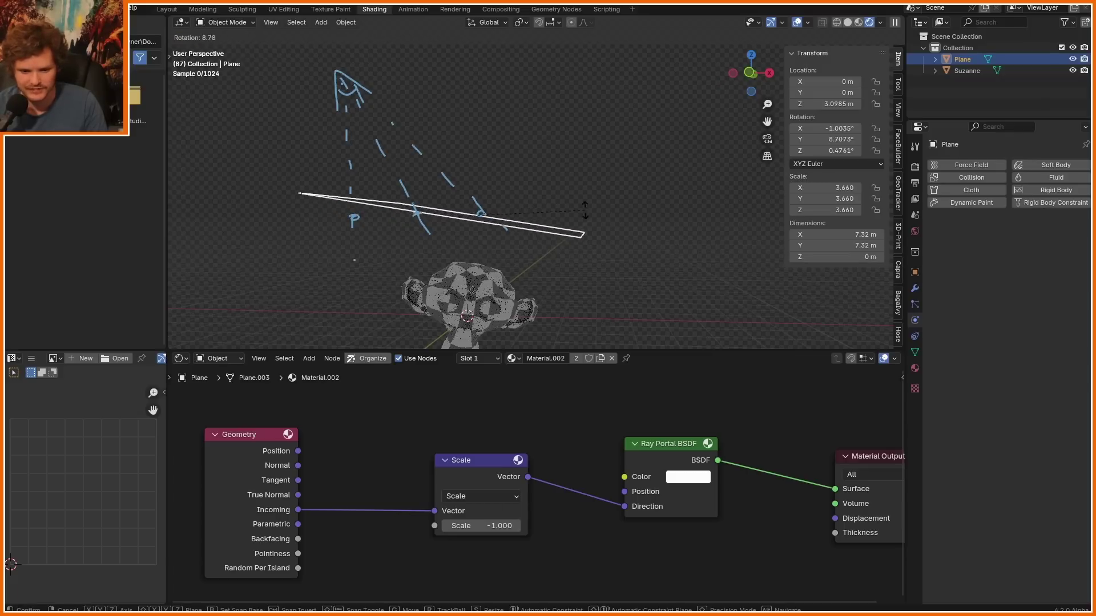
pyautogui.click(578, 237)
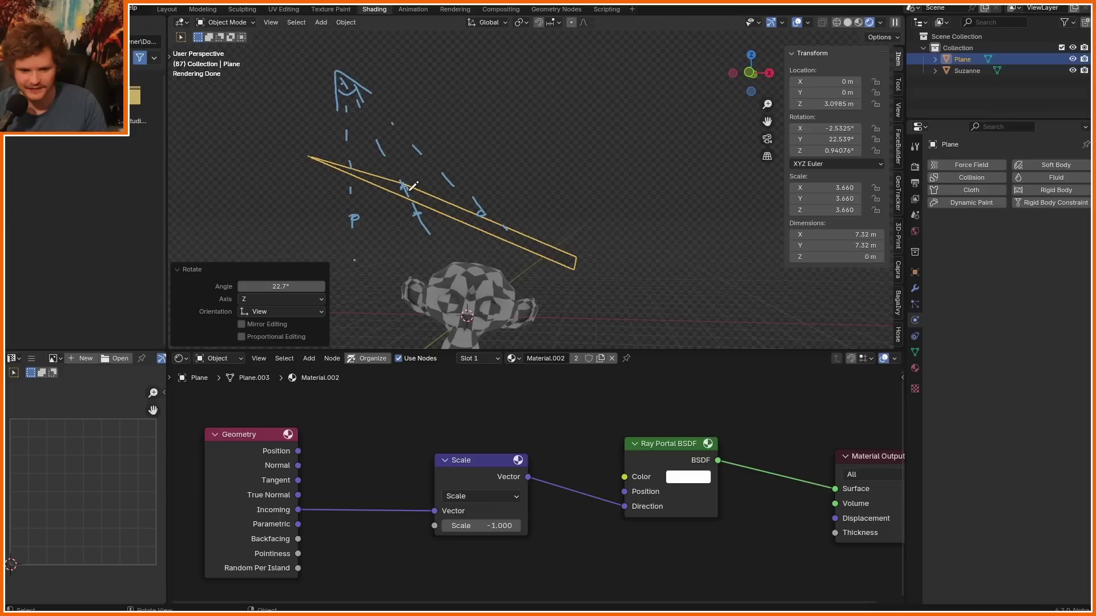
pyautogui.moveTo(409, 189); pyautogui.dragTo(406, 191)
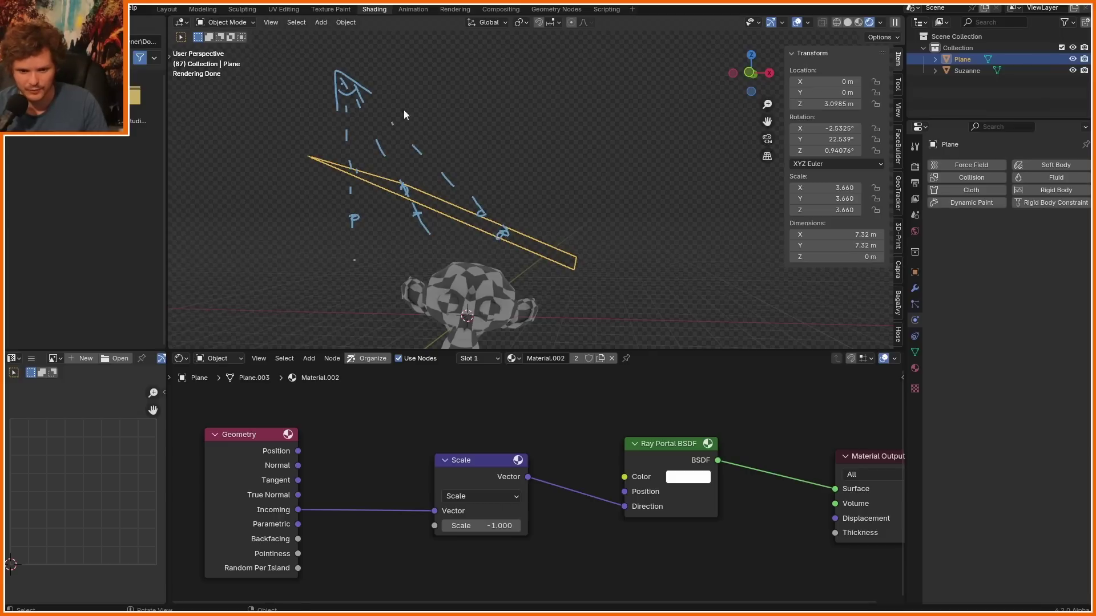
pyautogui.moveTo(418, 58); pyautogui.dragTo(436, 56)
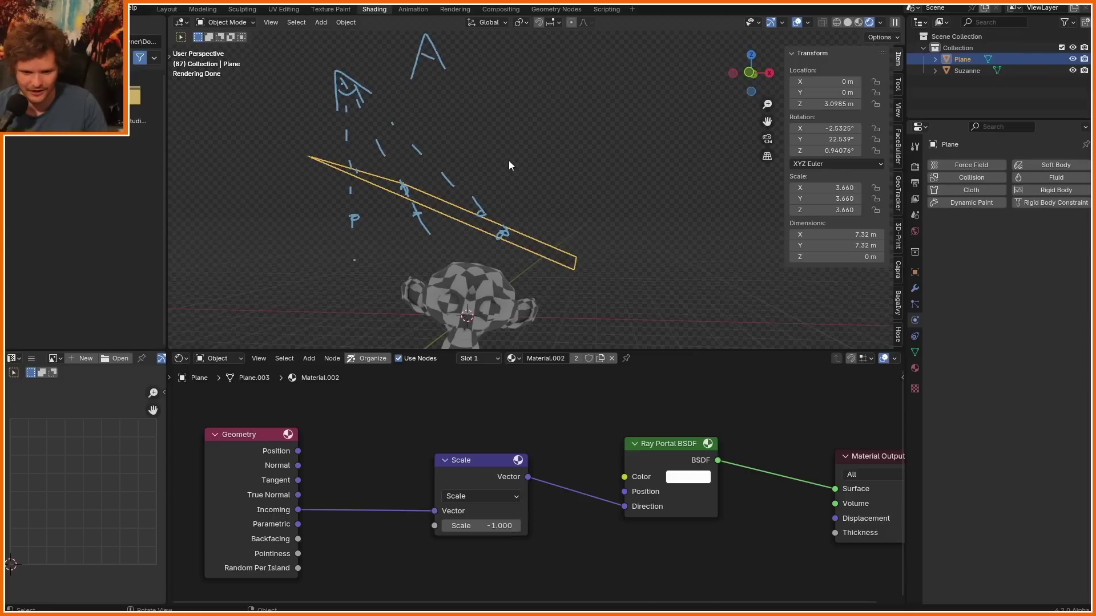
# Step: Rotate the portal plane a further 32° in the view and sketch another viewpoint annotation facing it
pyautogui.press('r')
pyautogui.click(569, 136)
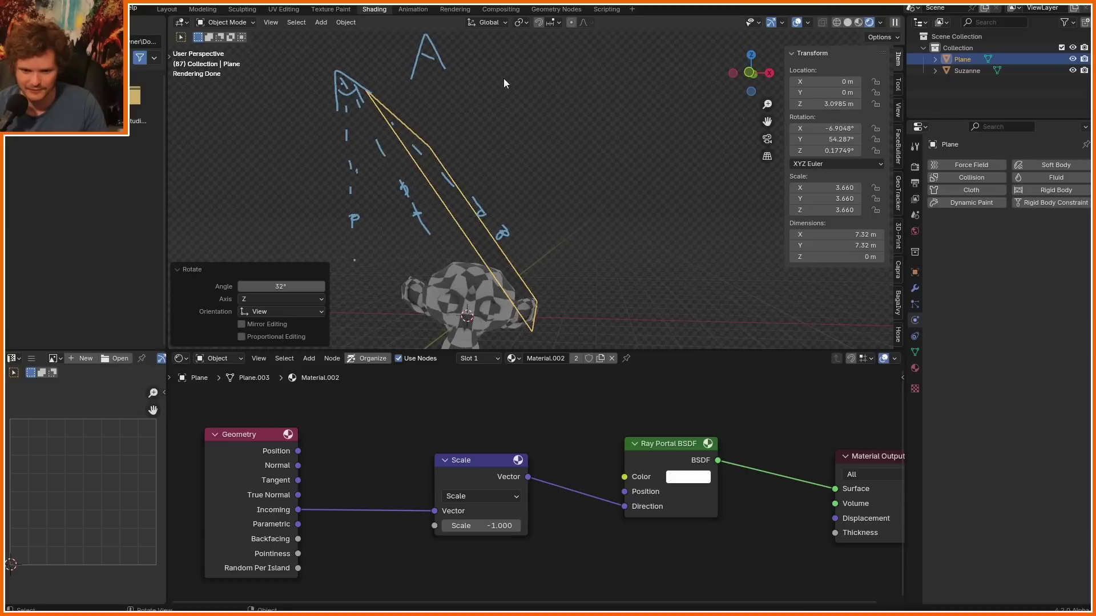
pyautogui.moveTo(539, 56)
pyautogui.mouseDown()
pyautogui.moveTo(555, 89)
pyautogui.moveTo(534, 67)
pyautogui.mouseUp()
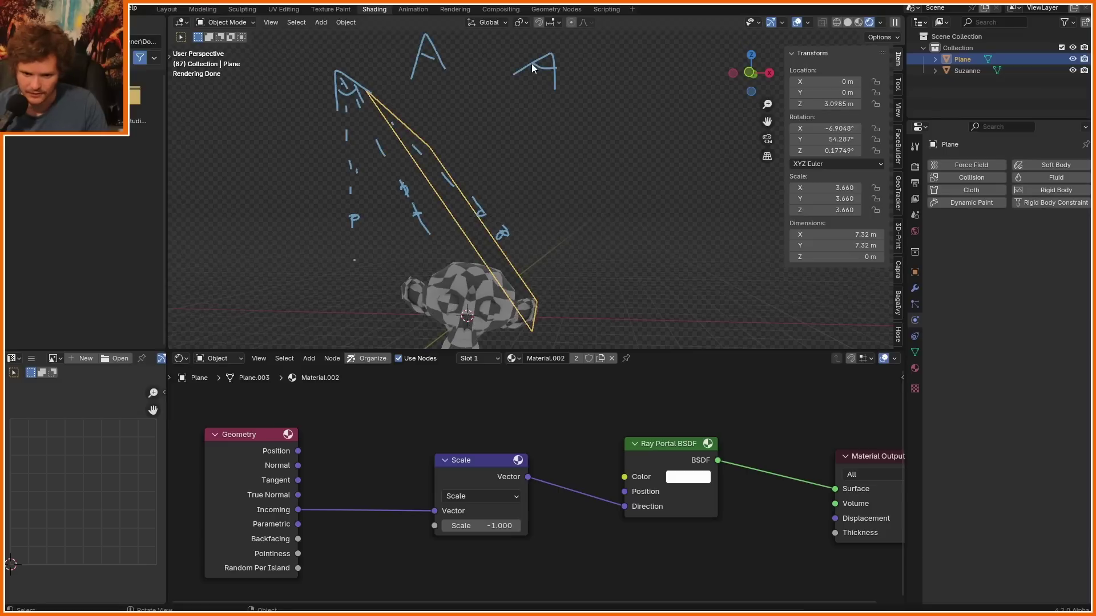
pyautogui.press('r')
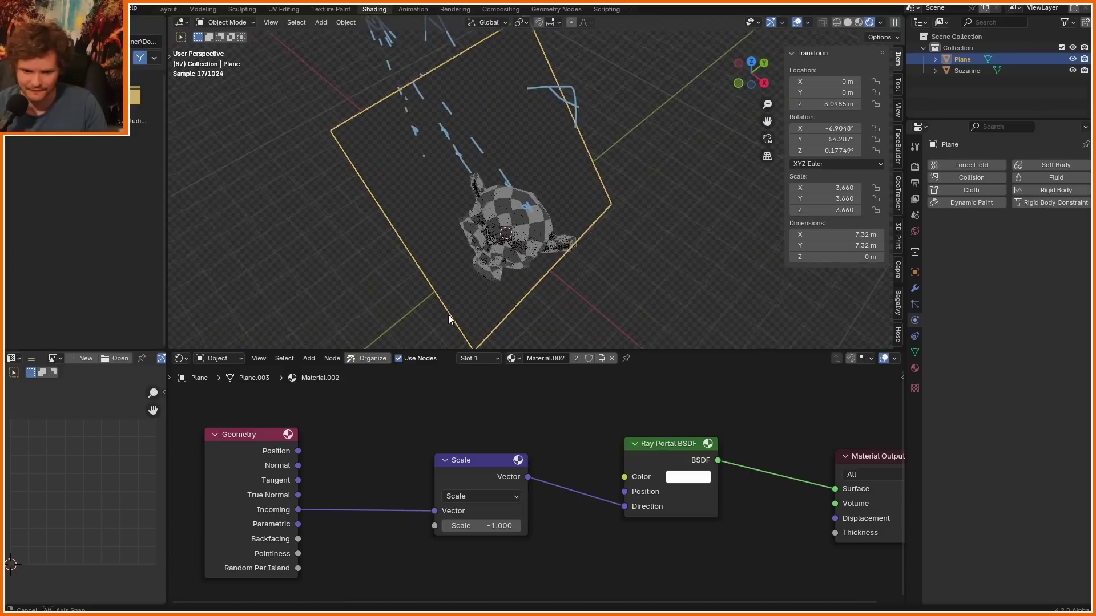
pyautogui.moveTo(520, 233); pyautogui.dragTo(470, 273, button='middle')
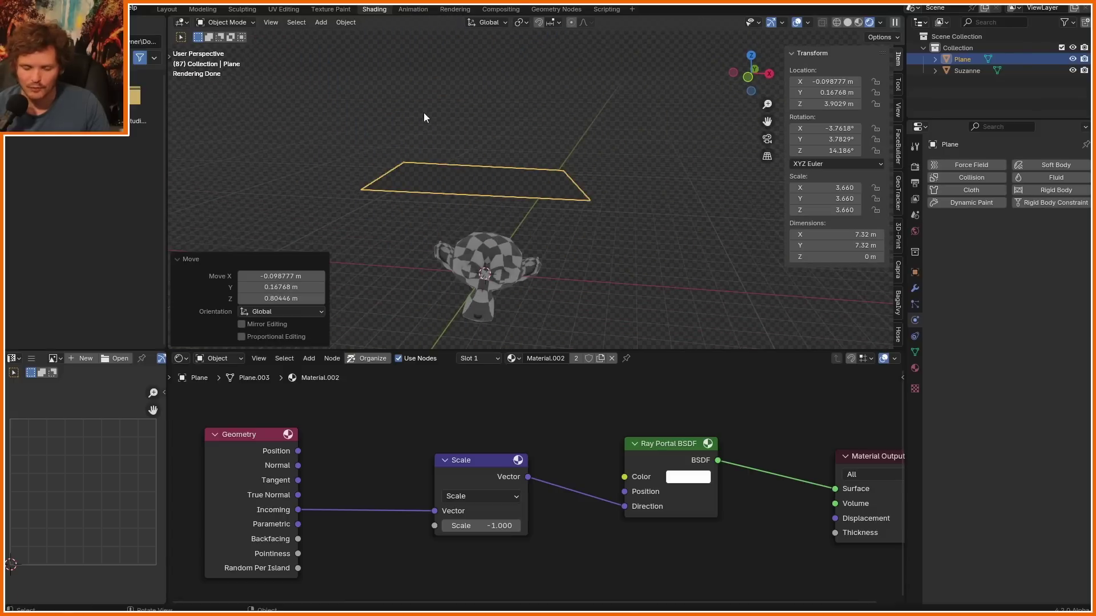
# Step: Draw a dashed arrow to the portal plane, rotate the plane to about -5°, 46°, 4°, and sketch a second incoming ray
pyautogui.moveTo(402, 84)
pyautogui.mouseDown()
pyautogui.moveTo(451, 179)
pyautogui.moveTo(464, 184)
pyautogui.mouseUp()
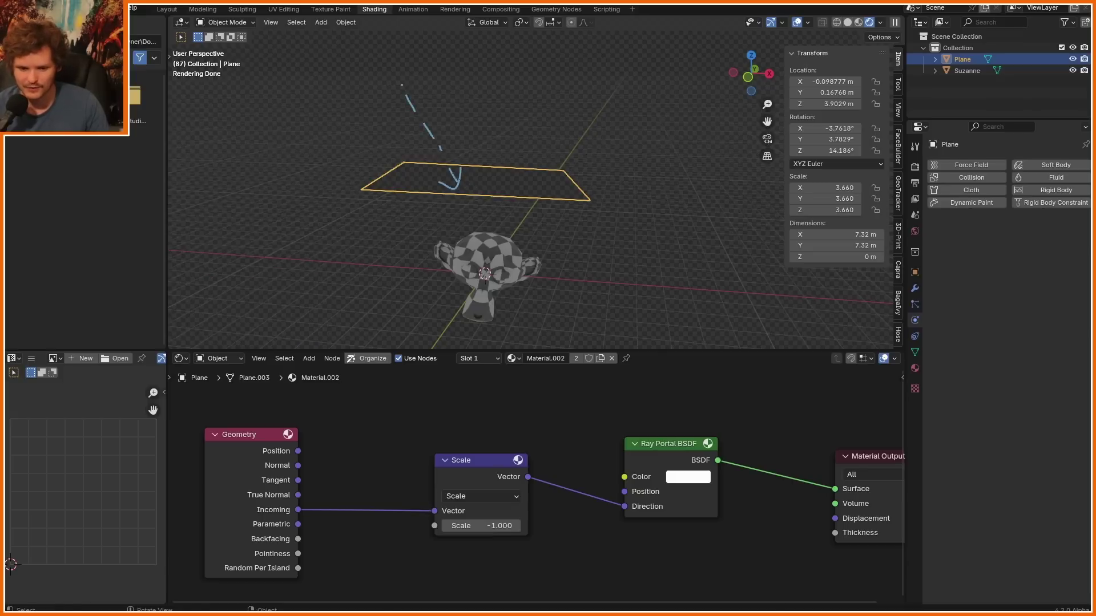
pyautogui.press('r')
pyautogui.click(602, 251)
pyautogui.moveTo(469, 69)
pyautogui.mouseDown()
pyautogui.moveTo(462, 166)
pyautogui.moveTo(475, 152)
pyautogui.mouseUp()
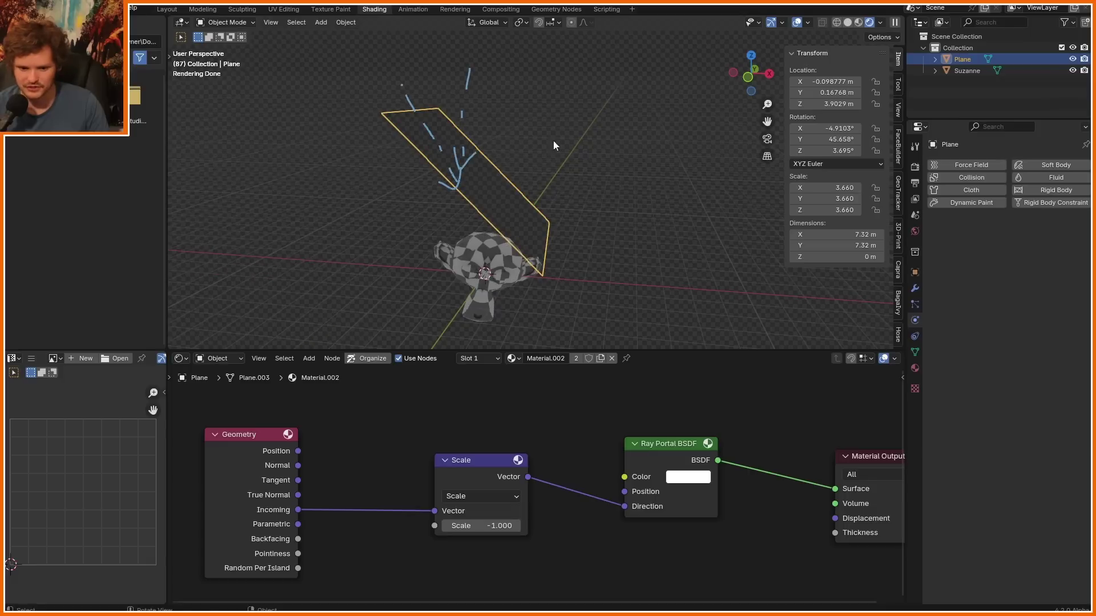
# Step: Rotate the portal plane to about -36°, 78°, -33° and sketch a third dashed ray towards it
pyautogui.press('r')
pyautogui.click(549, 61)
pyautogui.moveTo(533, 78); pyautogui.dragTo(525, 87)
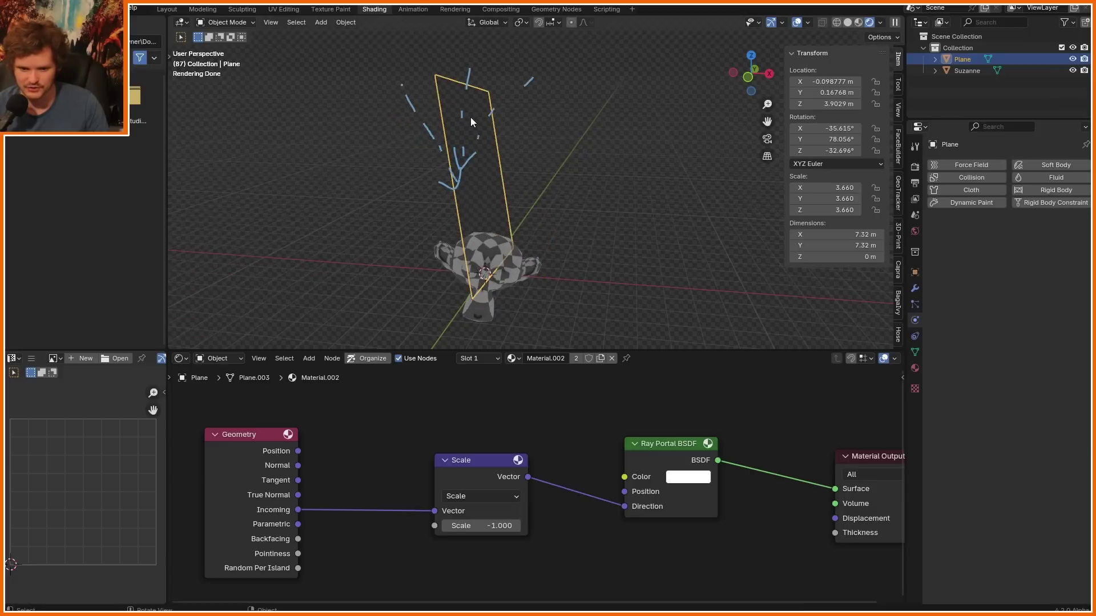
pyautogui.moveTo(475, 129); pyautogui.dragTo(494, 138)
# Step: Erase the ray annotations and reset the portal plane's location and rotation to 0
pyautogui.moveTo(533, 76); pyautogui.dragTo(362, 225, button='right')
pyautogui.moveTo(842, 83); pyautogui.dragTo(836, 150)
pyautogui.write('0')
pyautogui.press('Return')
pyautogui.write('0')
pyautogui.press('Return')
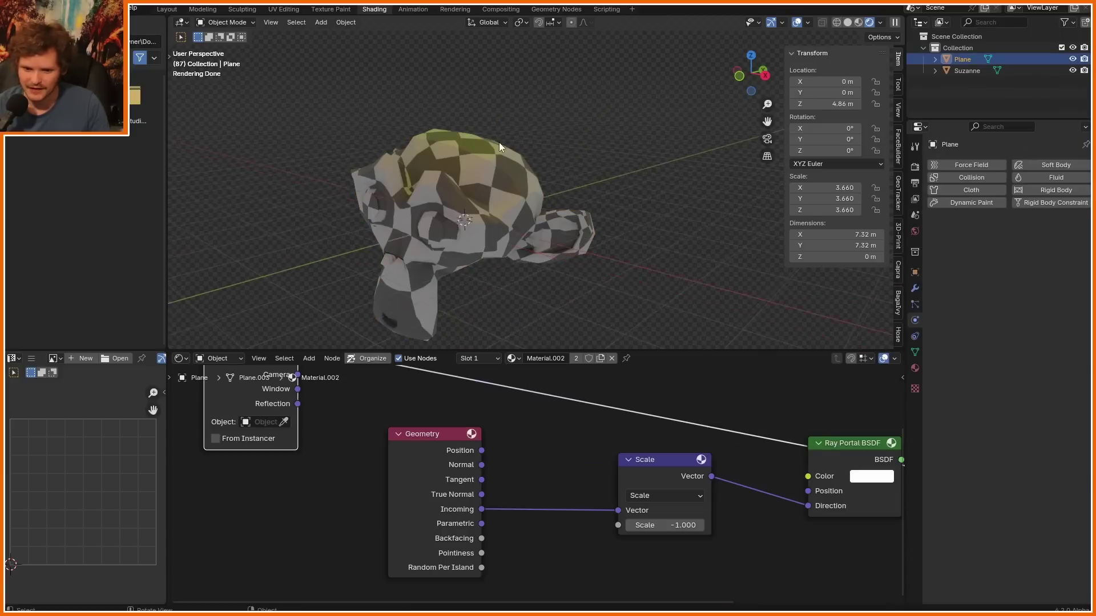
# Step: Sketch a T-shaped annotation with short marks beside the portal plane in front view and erase it
pyautogui.scroll(-2, 499, 139)
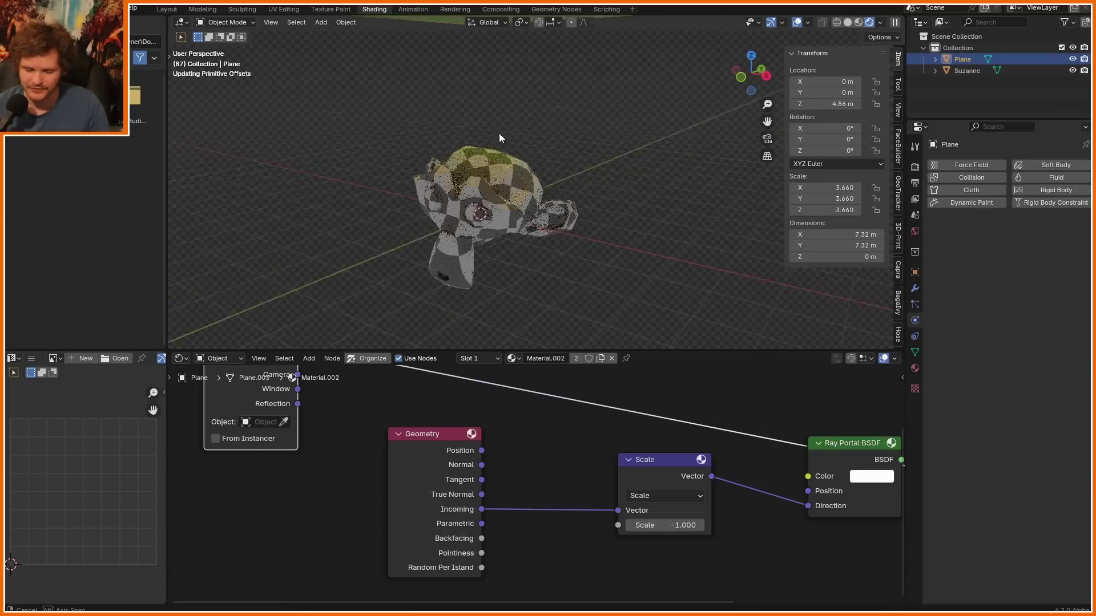
pyautogui.moveTo(499, 132); pyautogui.dragTo(575, 172, button='middle')
pyautogui.scroll(-2, 617, 553)
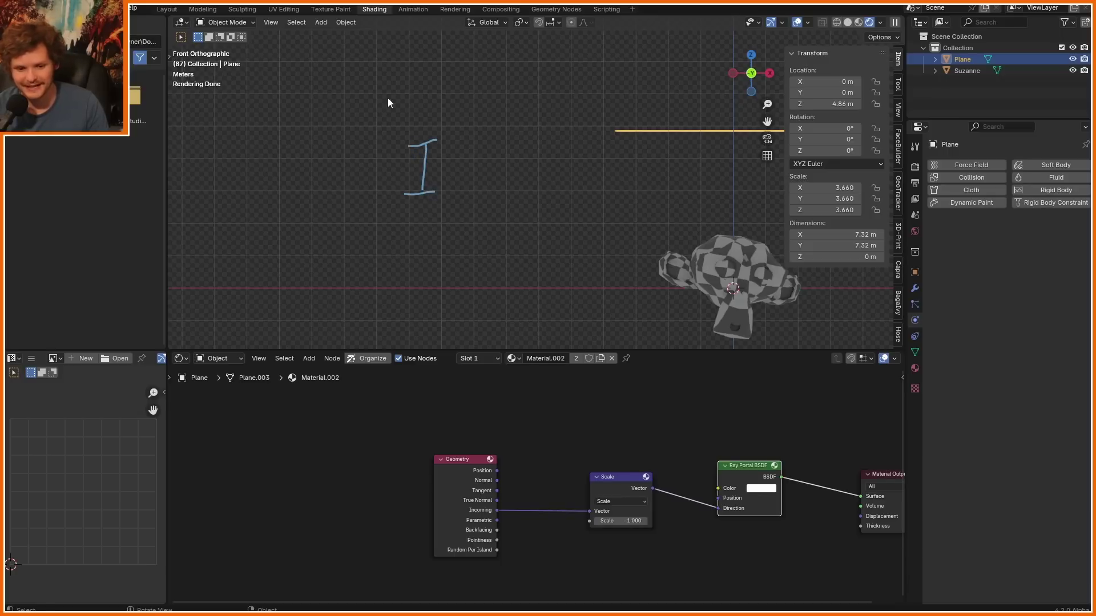
pyautogui.moveTo(369, 196)
pyautogui.mouseDown()
pyautogui.moveTo(370, 118)
pyautogui.moveTo(343, 111)
pyautogui.moveTo(415, 102)
pyautogui.mouseUp()
pyautogui.moveTo(400, 154); pyautogui.dragTo(398, 160)
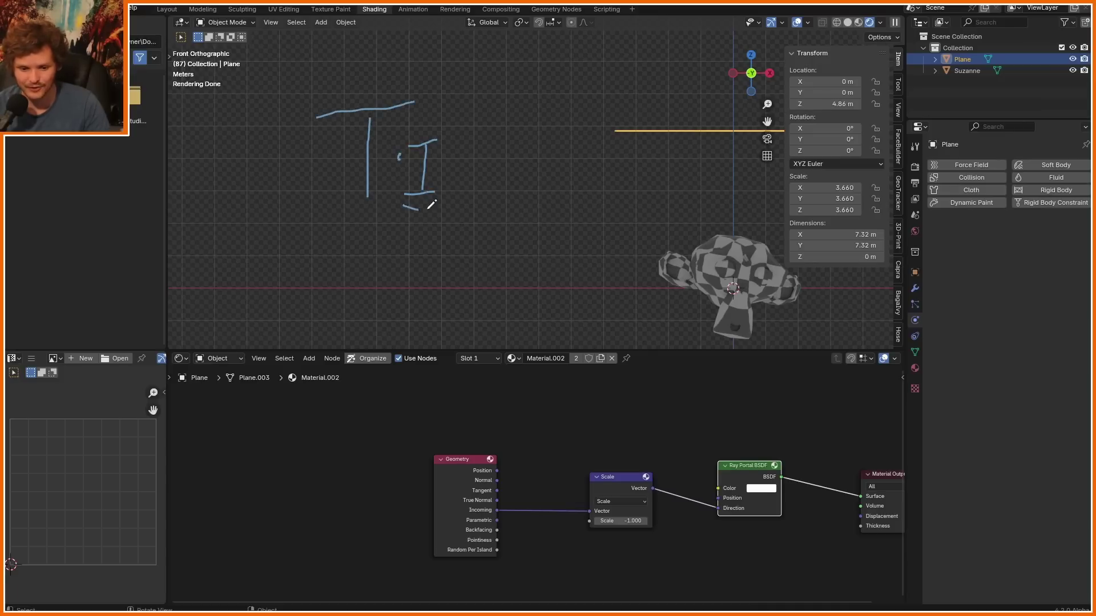
pyautogui.keyDown('shift'); pyautogui.moveTo(674, 139); pyautogui.dragTo(599, 180, button='middle'); pyautogui.keyUp('shift')
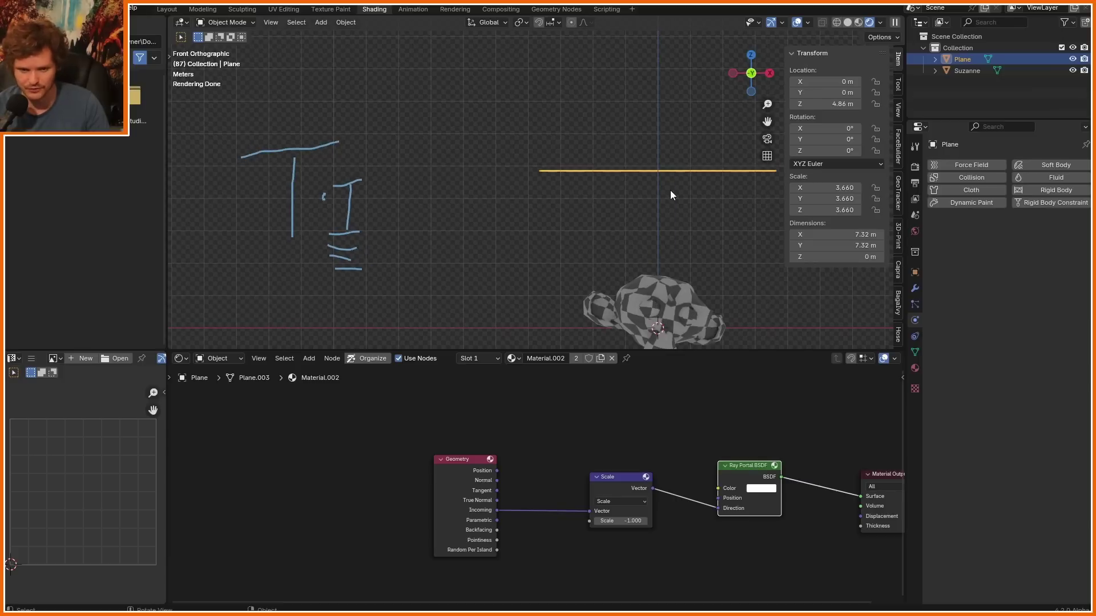
pyautogui.moveTo(670, 194)
pyautogui.mouseDown(button='right')
pyautogui.moveTo(416, 208)
pyautogui.moveTo(296, 155)
pyautogui.mouseUp(button='right')
# Step: Select all objects and hide both the portal plane and Suzanne
pyautogui.moveTo(532, 194)
pyautogui.mouseDown(button='middle')
pyautogui.moveTo(659, 225)
pyautogui.moveTo(539, 187)
pyautogui.mouseUp(button='middle')
pyautogui.press('a')
pyautogui.press('h')
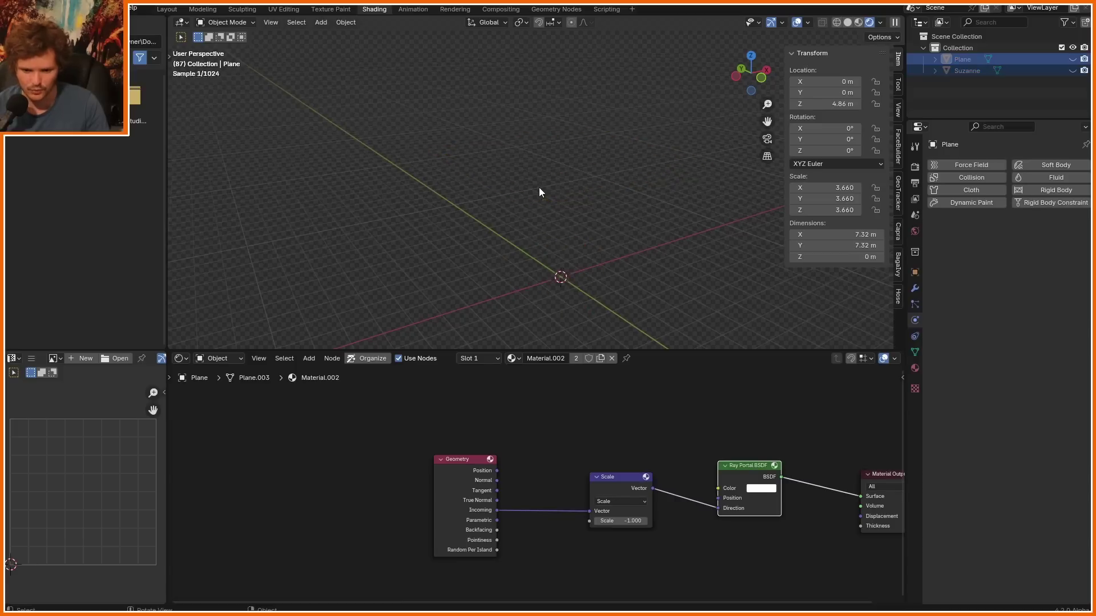
# Step: Draw an annotation arrow from the world origin roughly along the X axis and undo the extra strokes drawn after it
pyautogui.moveTo(567, 272)
pyautogui.mouseDown()
pyautogui.moveTo(621, 244)
pyautogui.moveTo(614, 260)
pyautogui.mouseUp()
pyautogui.moveTo(596, 235); pyautogui.dragTo(618, 245)
pyautogui.moveTo(575, 278)
pyautogui.mouseDown()
pyautogui.moveTo(618, 313)
pyautogui.moveTo(562, 218)
pyautogui.moveTo(571, 216)
pyautogui.mouseUp()
pyautogui.hotkey('ctrl', 'z')
pyautogui.hotkey('ctrl', 'z')
pyautogui.hotkey('ctrl', 'z')
pyautogui.hotkey('ctrl', 'z')
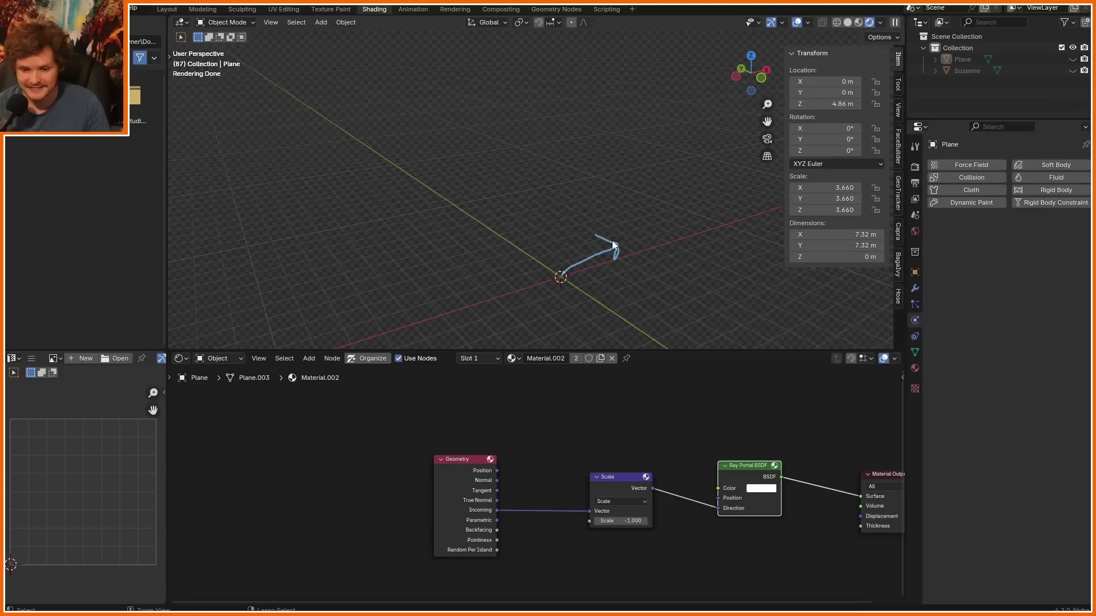
# Step: Bring back the hidden portal plane and Suzanne, and add a Tangent node to the plane's material
pyautogui.hotkey('ctrl', 'z')
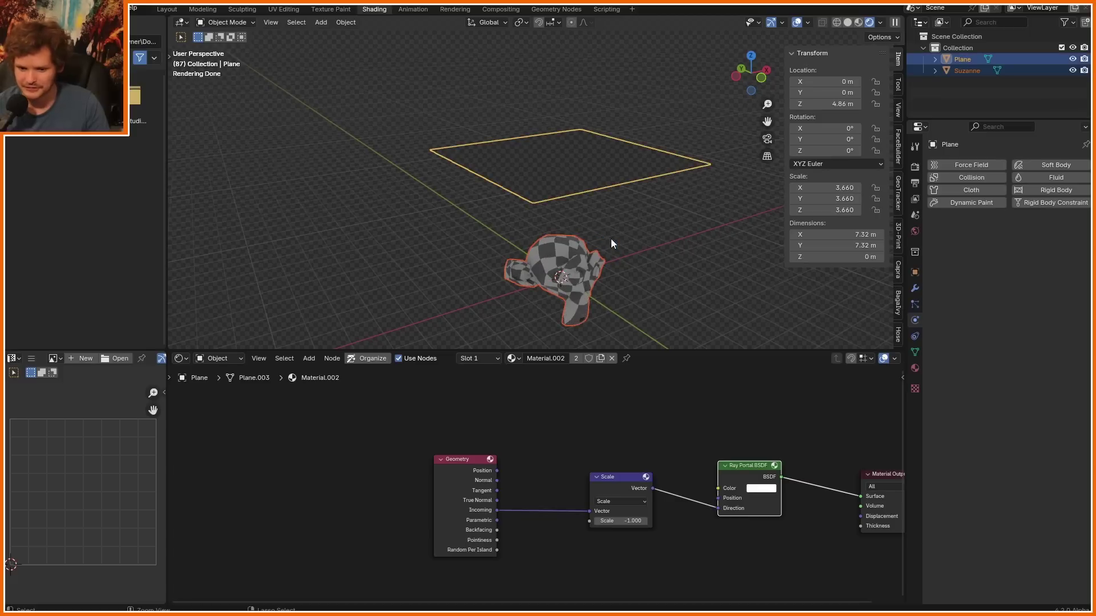
pyautogui.hotkey('shift', 'a')
pyautogui.click(378, 430)
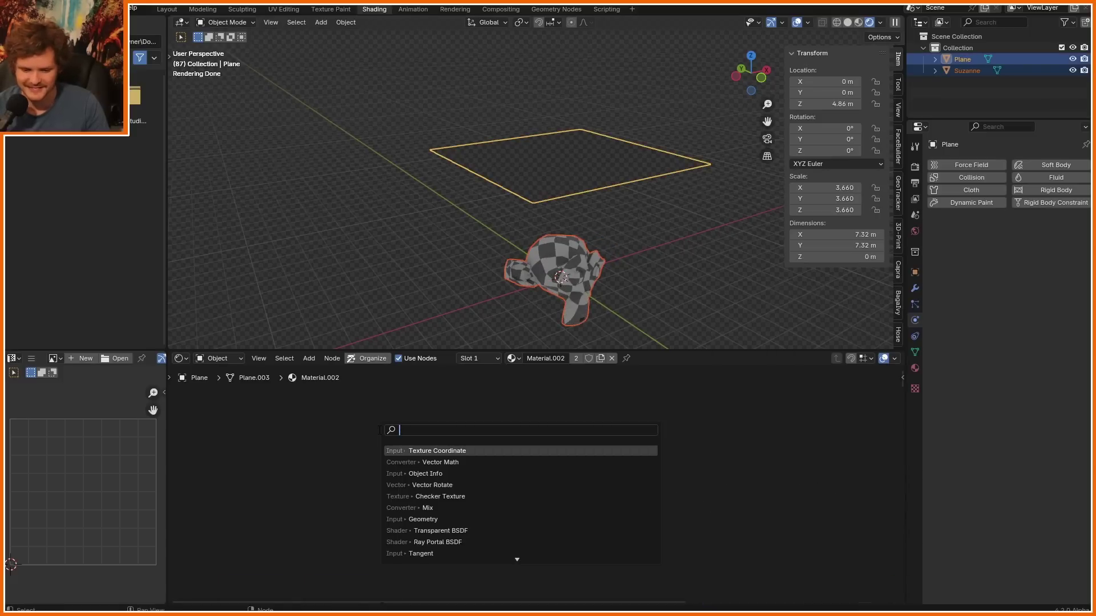
pyautogui.write('tang')
pyautogui.press('Return')
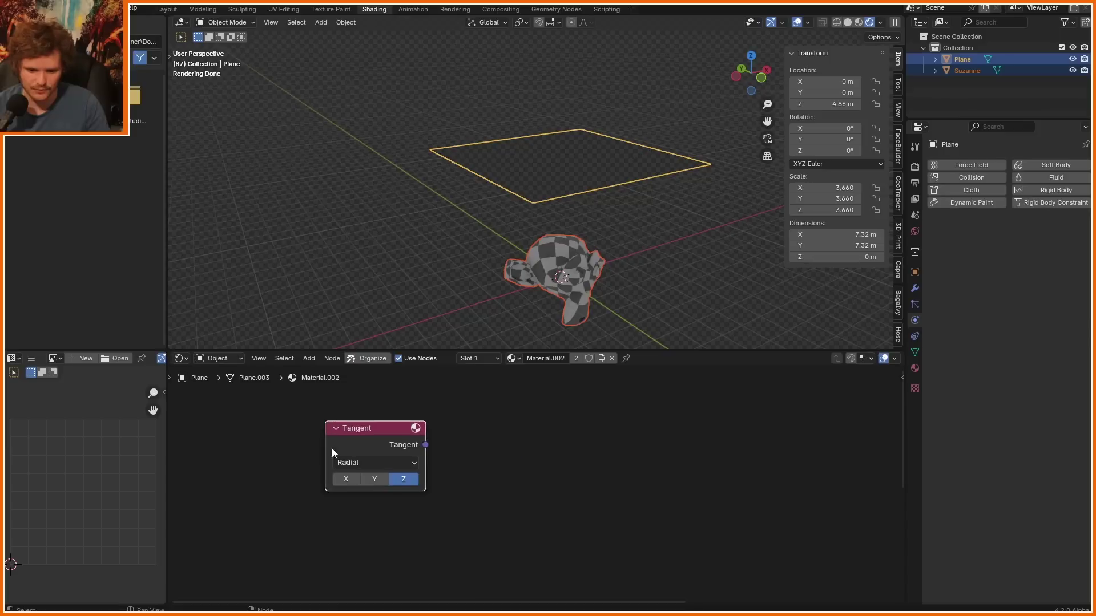
# Step: Preview the Geometry node's Tangent output on the plane and examine its colours up close
pyautogui.moveTo(401, 549); pyautogui.dragTo(462, 419, button='middle')
pyautogui.scroll(6, 485, 474)
pyautogui.keyDown('ctrl'); pyautogui.keyDown('shift'); pyautogui.click(428, 432); pyautogui.keyUp('shift'); pyautogui.keyUp('ctrl')
pyautogui.keyDown('ctrl'); pyautogui.keyDown('shift'); pyautogui.click(428, 432); pyautogui.keyUp('shift'); pyautogui.keyUp('ctrl')
pyautogui.keyDown('ctrl'); pyautogui.keyDown('shift'); pyautogui.click(428, 432); pyautogui.keyUp('shift'); pyautogui.keyUp('ctrl')
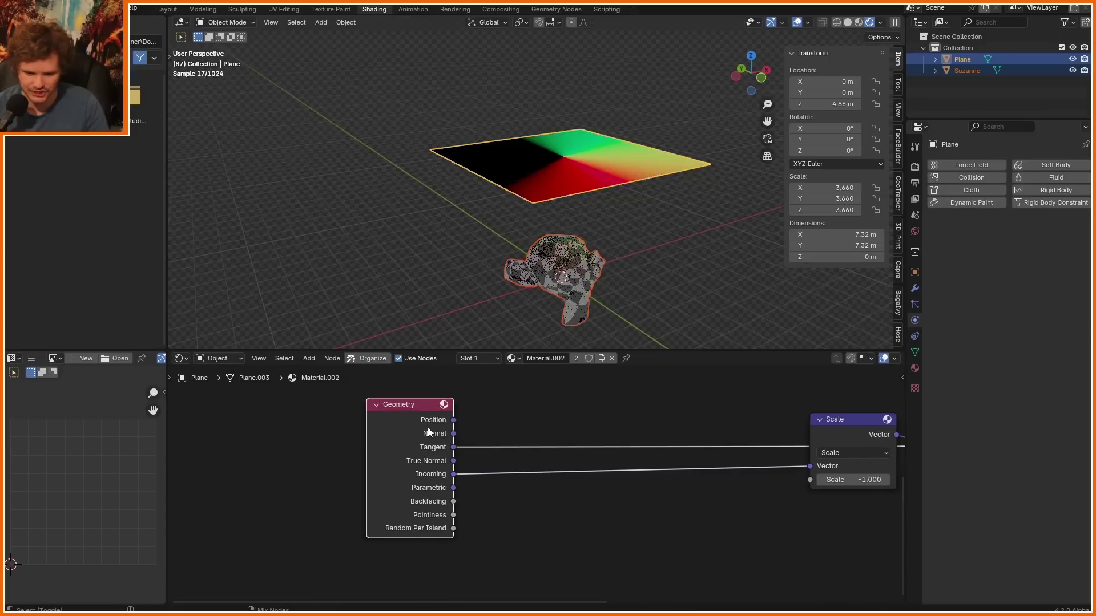
pyautogui.scroll(2, 542, 152)
pyautogui.moveTo(543, 152); pyautogui.dragTo(579, 203, button='middle')
# Step: Move the Tangent node to the free space above the Geometry node
pyautogui.moveTo(453, 421); pyautogui.dragTo(386, 596, button='middle')
pyautogui.moveTo(458, 513); pyautogui.dragTo(405, 430)
pyautogui.press('g')
pyautogui.click(320, 501)
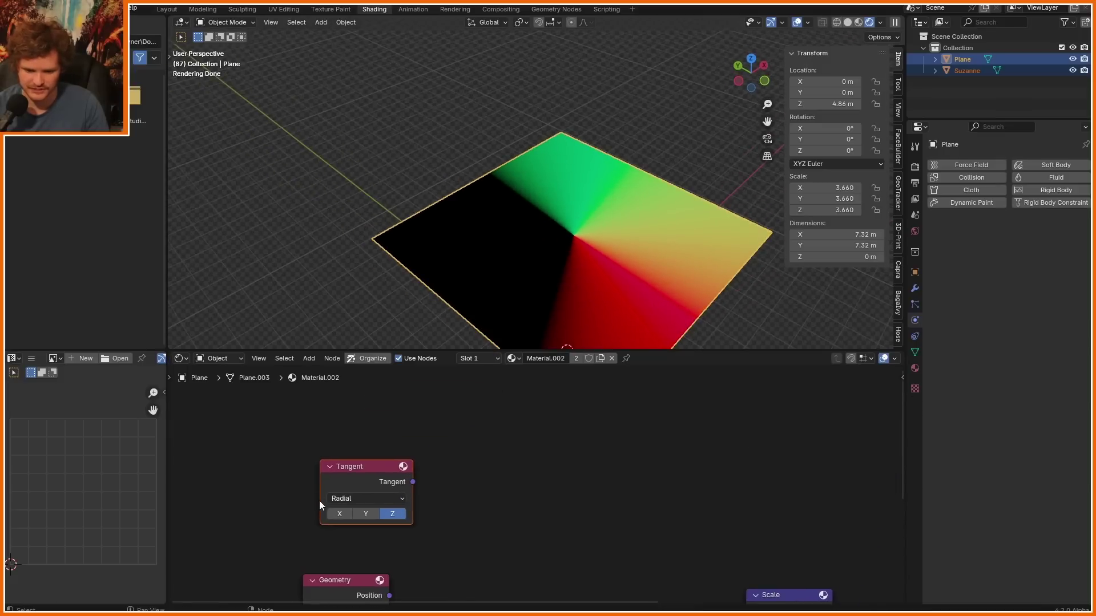
# Step: Preview the Tangent node's output on the plane and set its direction to UV Map using the UVMap layer
pyautogui.moveTo(394, 518); pyautogui.dragTo(368, 447, button='middle')
pyautogui.keyDown('ctrl'); pyautogui.keyDown('shift'); pyautogui.click(356, 409); pyautogui.keyUp('shift'); pyautogui.keyUp('ctrl')
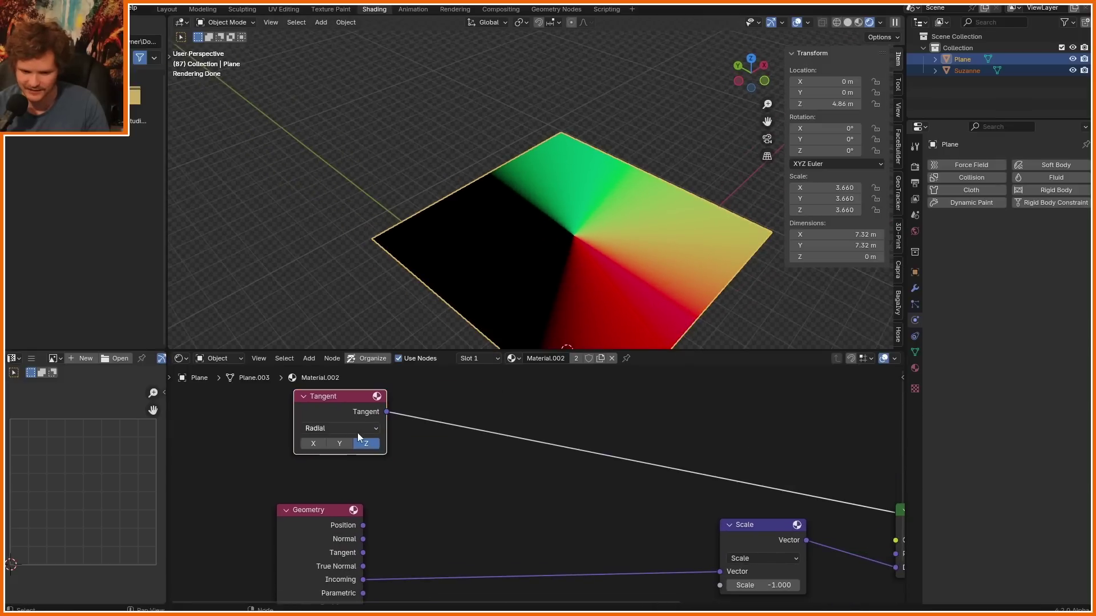
pyautogui.click(342, 428)
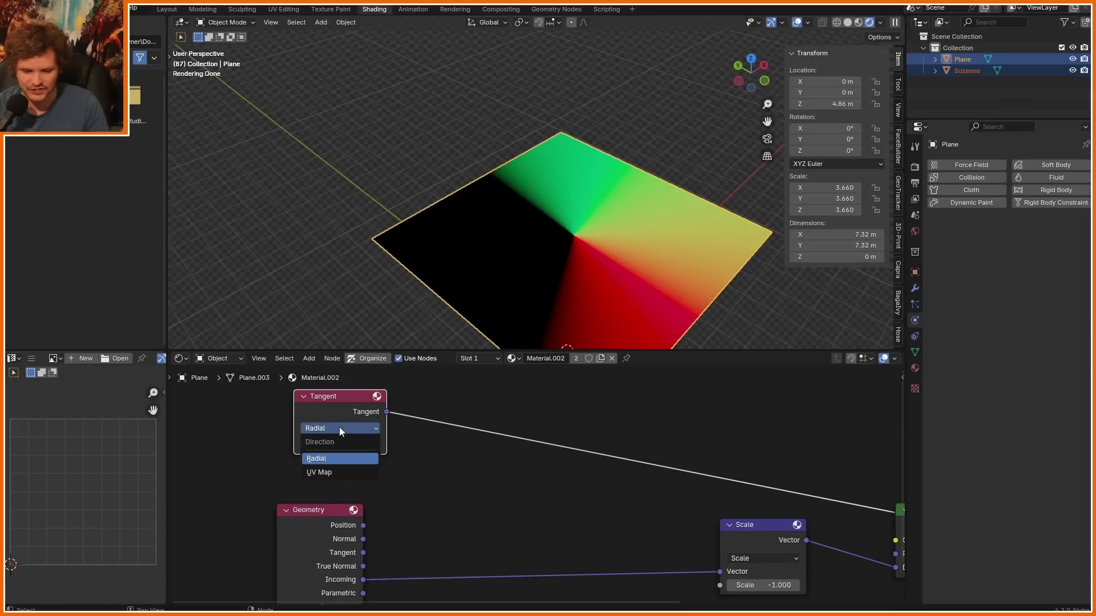
pyautogui.click(313, 471)
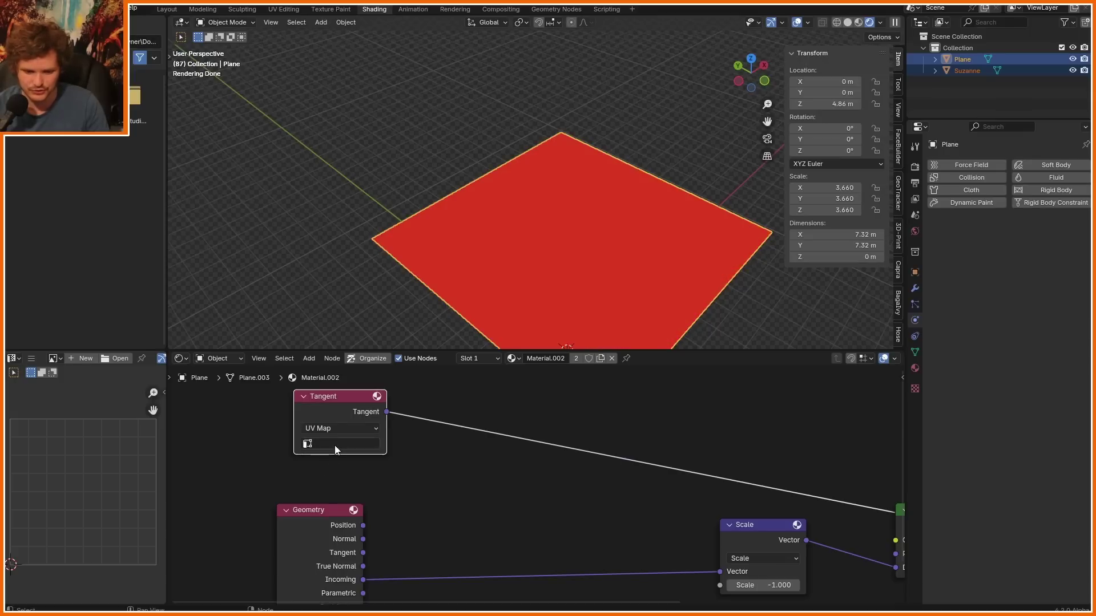
# Step: Try rotating the plane's UVs in edit mode, and undo both the rotation and the test stroke on the plane
pyautogui.press('Tab')
pyautogui.press('r')
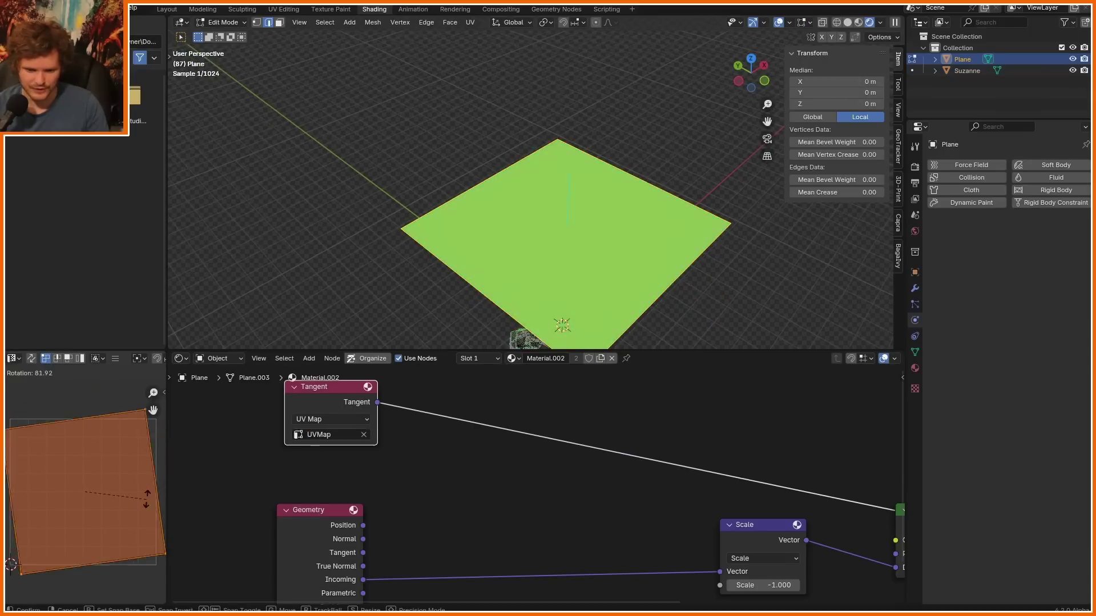
pyautogui.click(53, 381)
pyautogui.hotkey('ctrl', 'z')
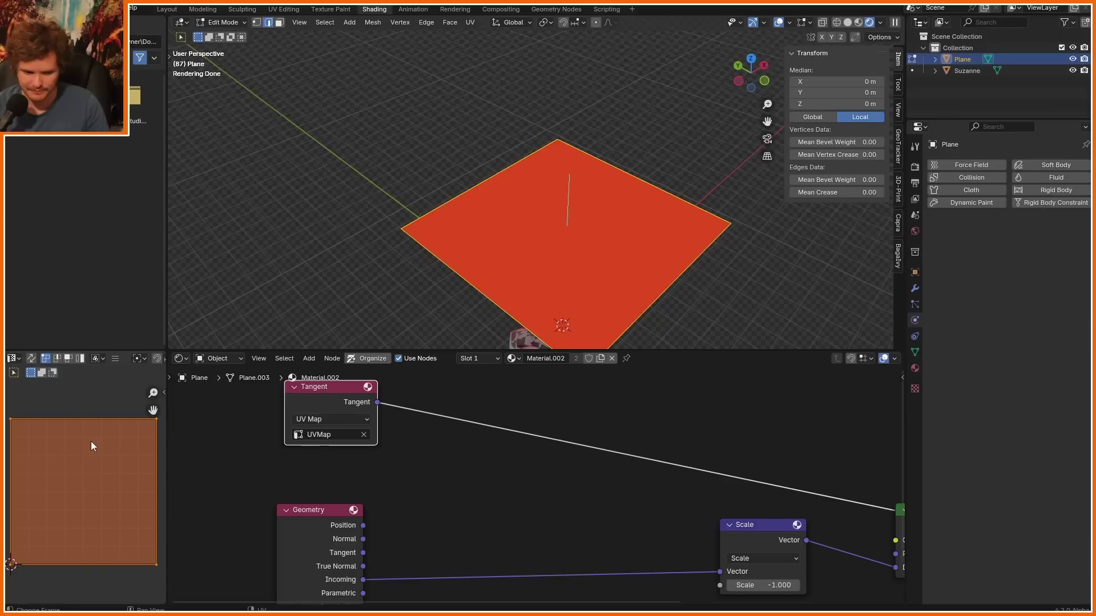
pyautogui.scroll(-1, 90, 440)
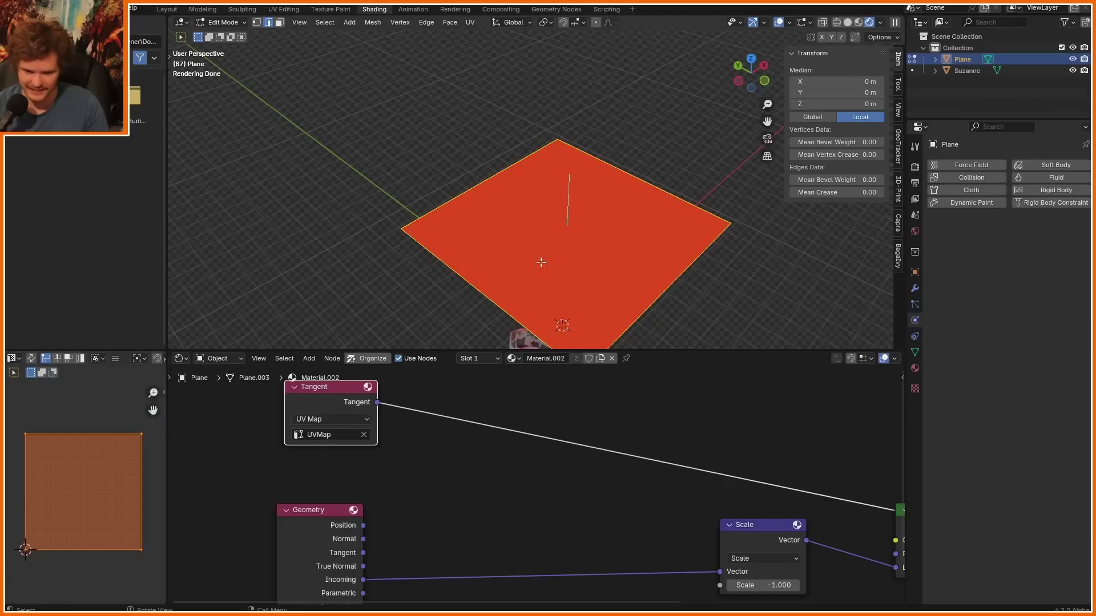
pyautogui.moveTo(568, 260)
pyautogui.mouseDown()
pyautogui.moveTo(612, 207)
pyautogui.moveTo(595, 207)
pyautogui.mouseUp()
pyautogui.hotkey('ctrl', 'z')
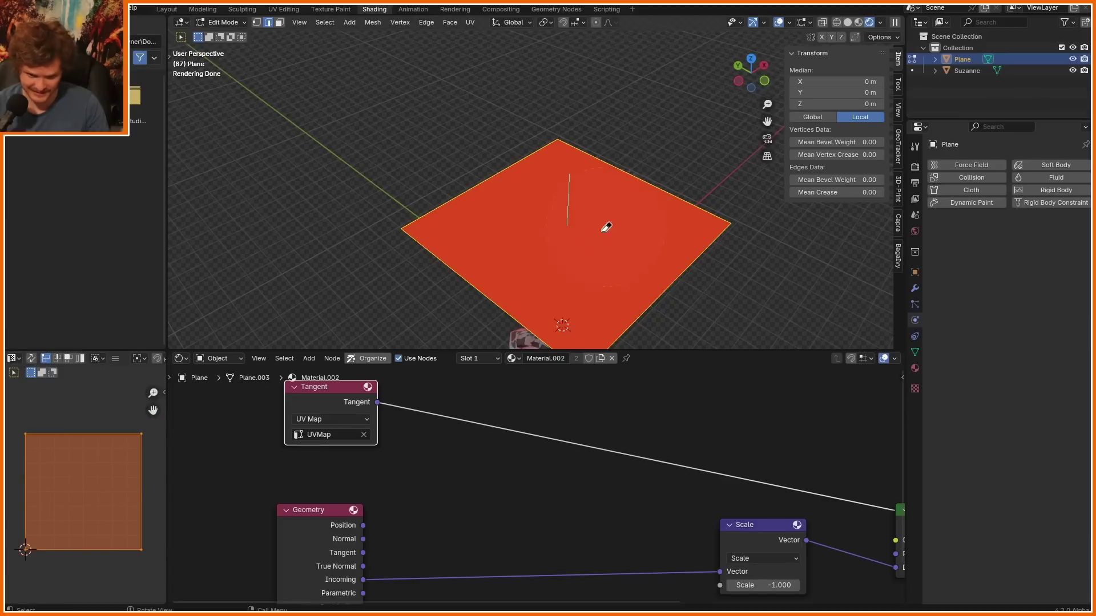
# Step: Rotate the plane's UVs again in a wider UV editor, then sketch and erase direction strokes on the plane and its UV square
pyautogui.moveTo(152, 483)
pyautogui.mouseDown(button='middle')
pyautogui.moveTo(118, 507)
pyautogui.moveTo(114, 491)
pyautogui.mouseUp(button='middle')
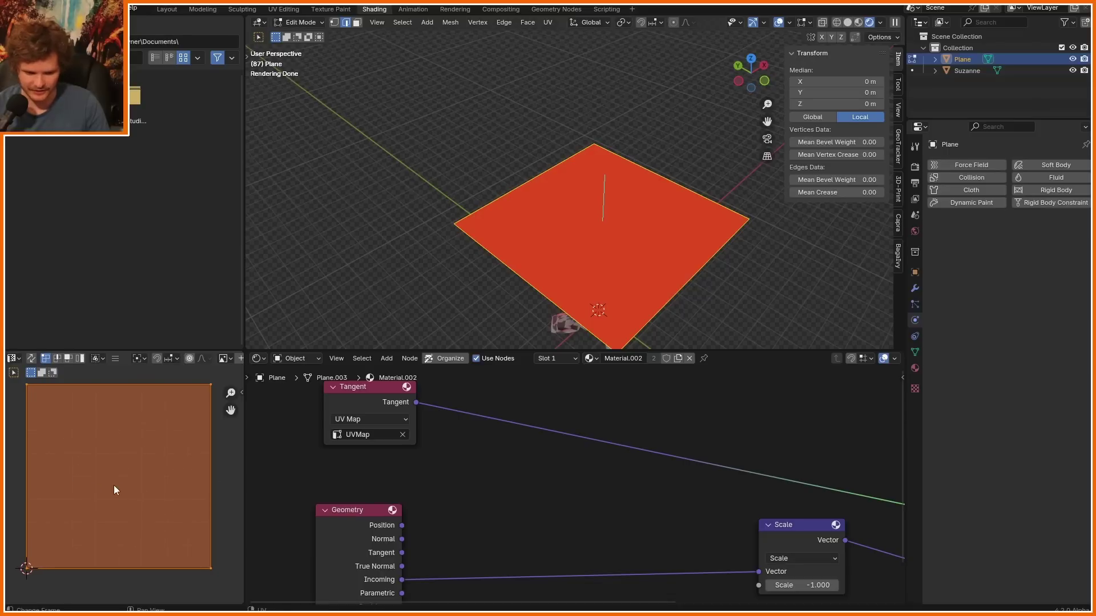
pyautogui.press('r')
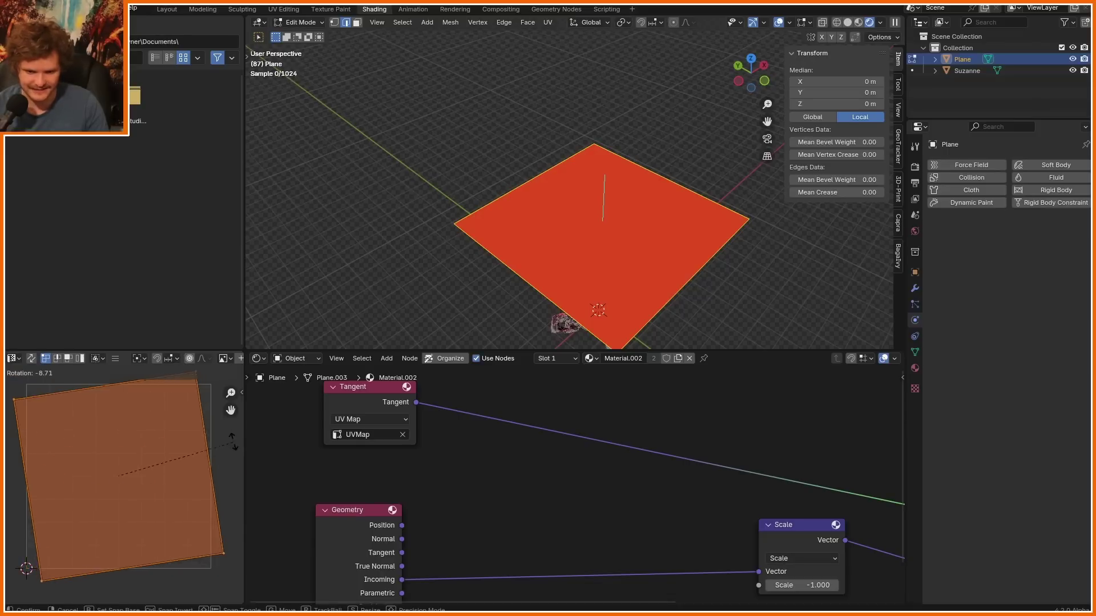
pyautogui.click(125, 575)
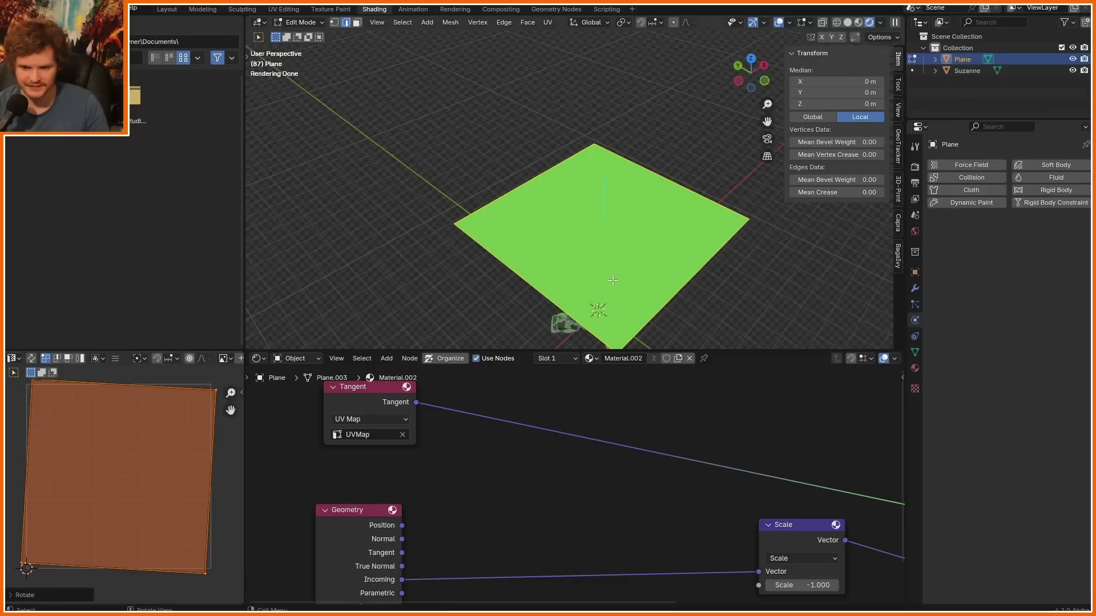
pyautogui.moveTo(596, 257)
pyautogui.mouseDown()
pyautogui.moveTo(548, 247)
pyautogui.moveTo(569, 213)
pyautogui.mouseUp()
pyautogui.moveTo(126, 503); pyautogui.dragTo(108, 443)
pyautogui.keyDown('ctrl'); pyautogui.moveTo(132, 446); pyautogui.dragTo(115, 433, button='right'); pyautogui.keyUp('ctrl')
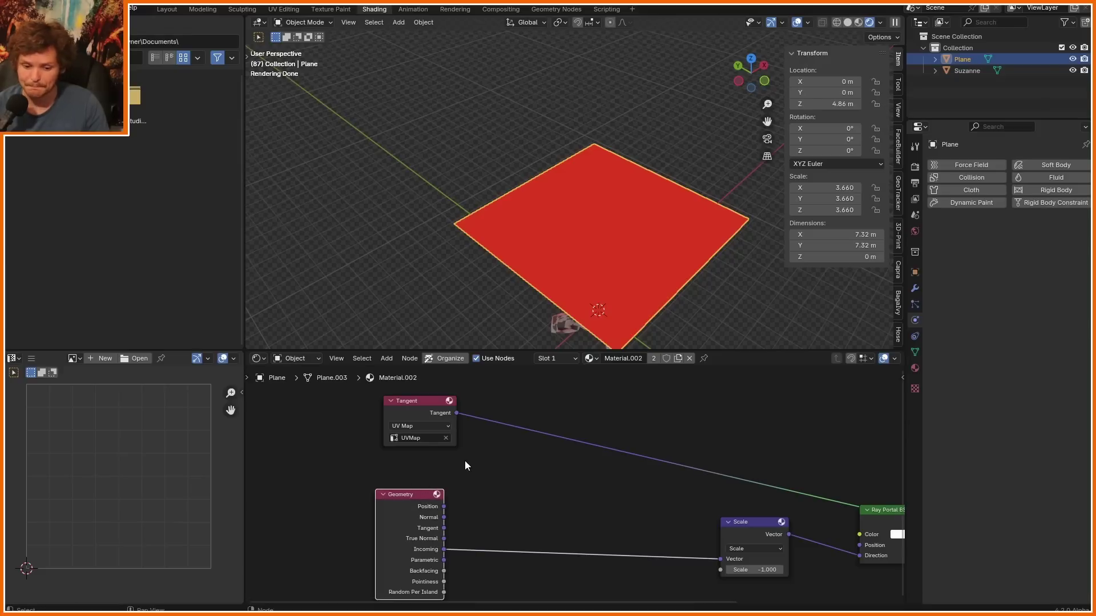
# Step: Move the Scale node down and add a Cross Product node fed by the Tangent output and the geometry Normal
pyautogui.moveTo(750, 531); pyautogui.dragTo(751, 571)
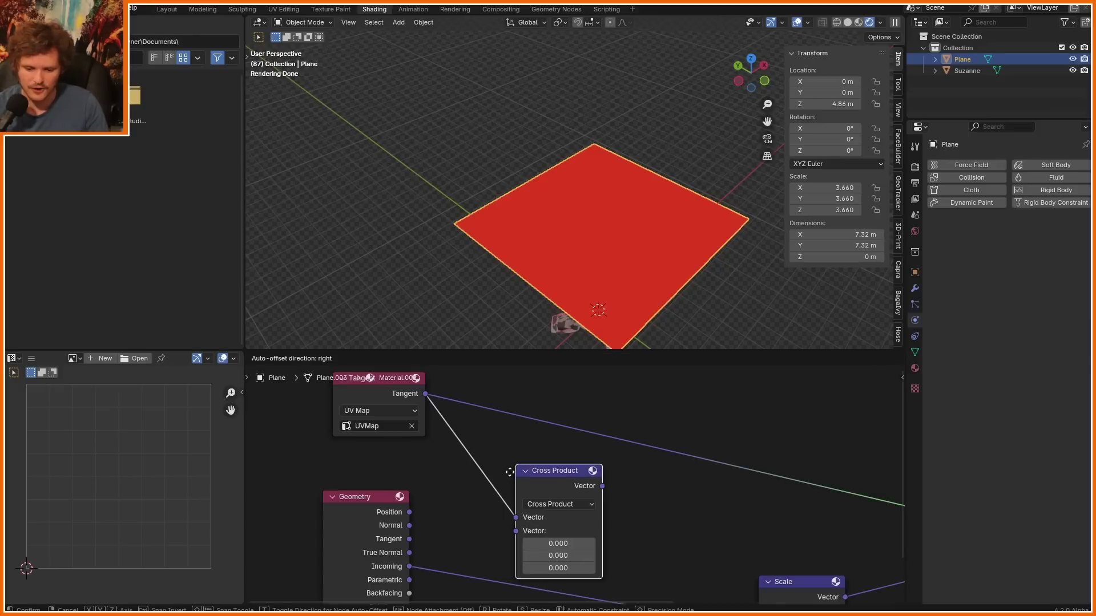
pyautogui.click(508, 462)
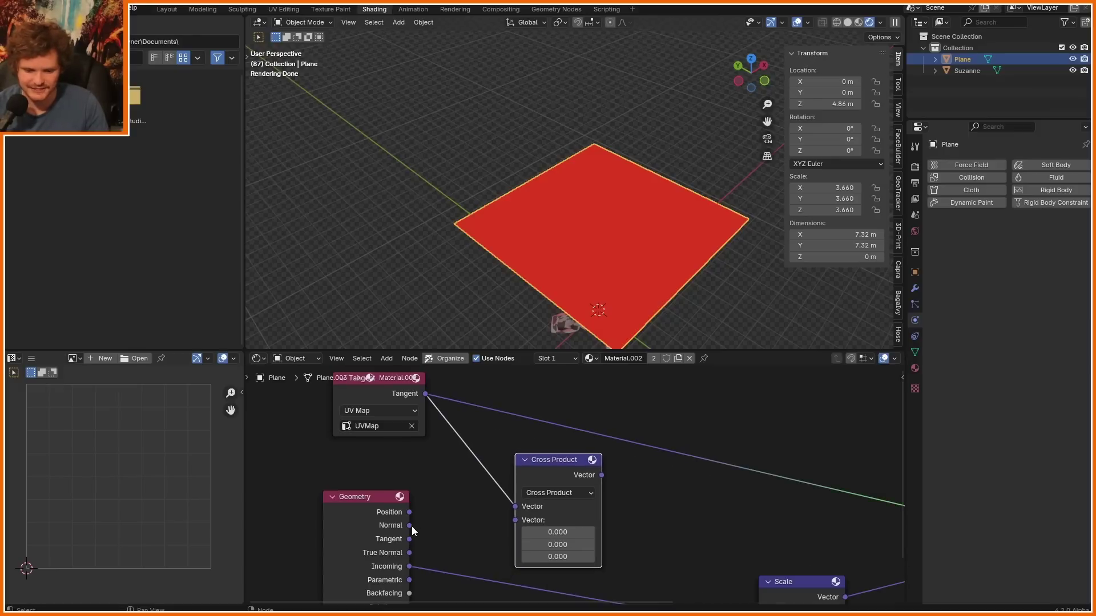
pyautogui.moveTo(409, 526); pyautogui.dragTo(516, 521)
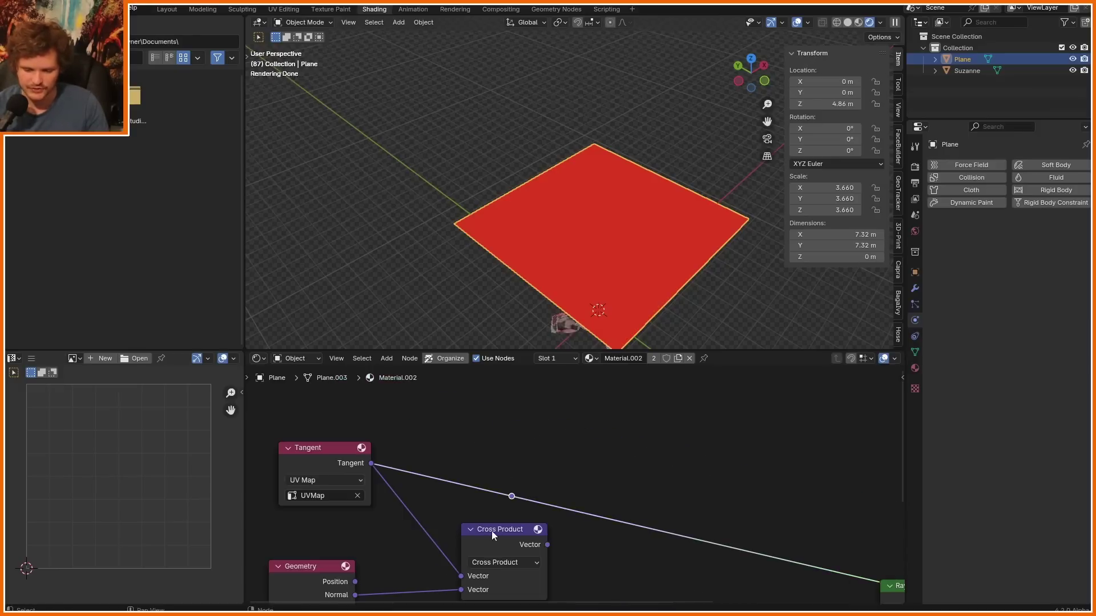
# Step: Try rerouting the Tangent preview link above the Cross Product node, and dissolve the reroute
pyautogui.press('g')
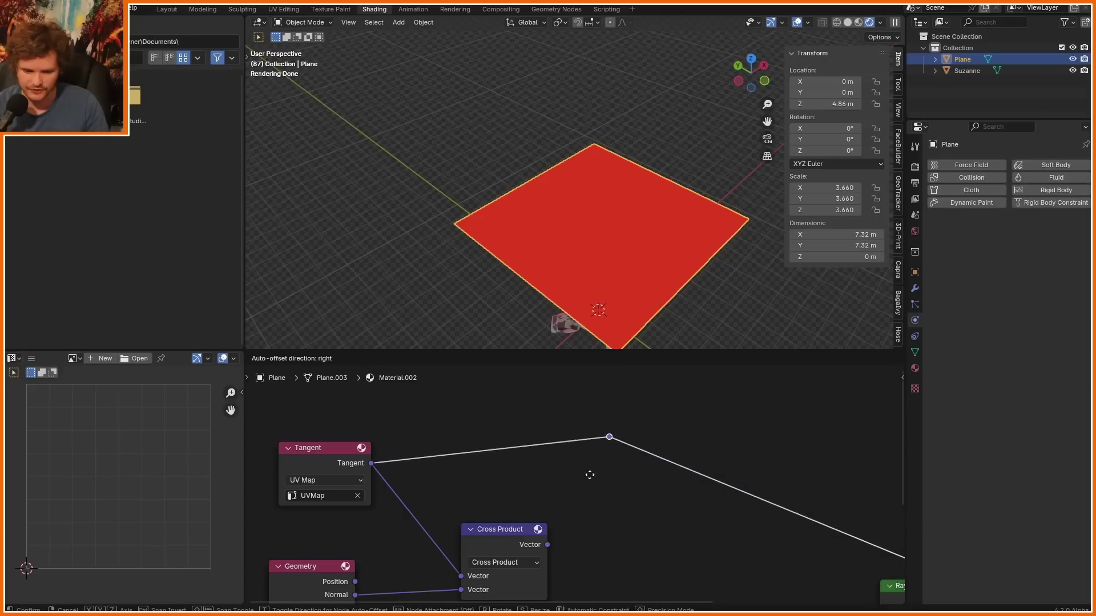
pyautogui.click(598, 471)
pyautogui.hotkey('ctrl', 'x')
# Step: Move the Cross Product node up and add a Geometry node showing only Normal below it
pyautogui.moveTo(514, 540); pyautogui.dragTo(526, 505)
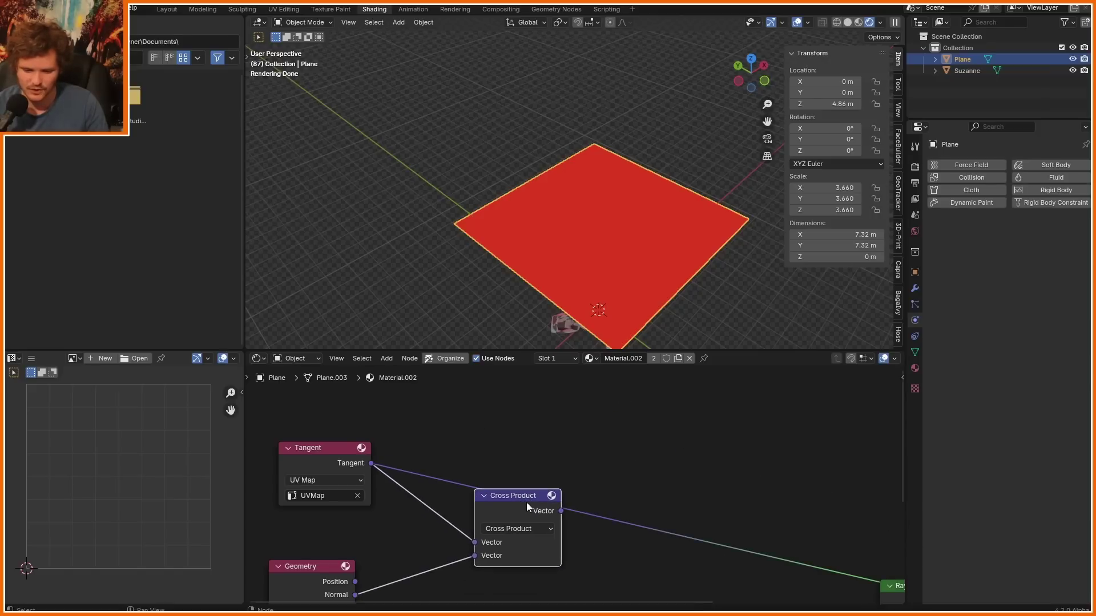
pyautogui.moveTo(526, 502); pyautogui.dragTo(490, 501, button='middle')
pyautogui.moveTo(445, 536); pyautogui.dragTo(418, 507, button='middle')
pyautogui.scroll(1, 418, 508)
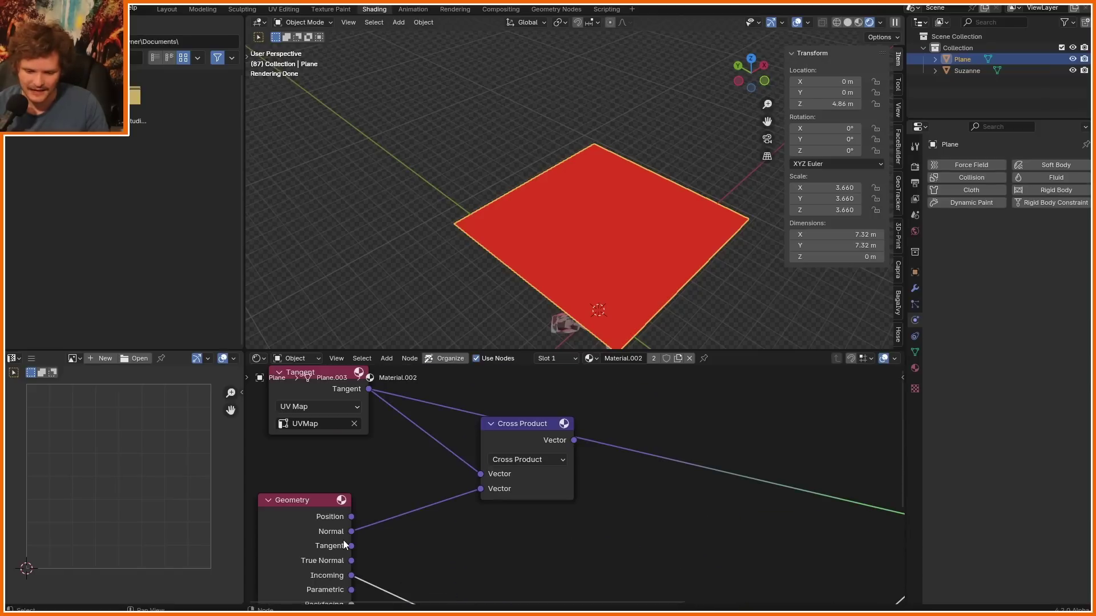
pyautogui.moveTo(351, 530); pyautogui.dragTo(526, 565)
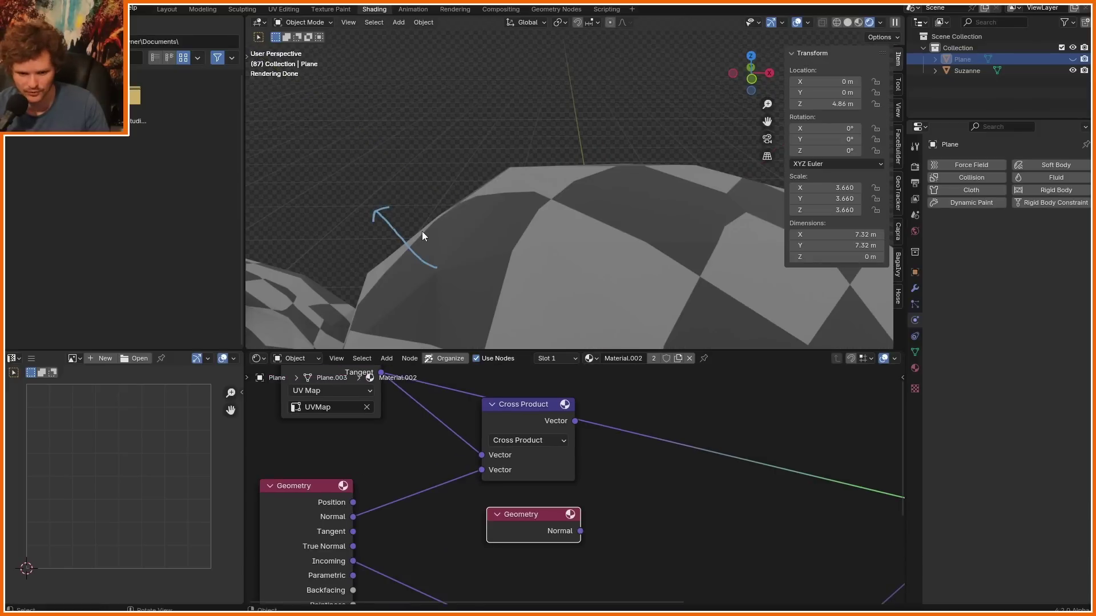
# Step: Sketch sets of perpendicular vector arrows on Suzanne's head and ear with the plane hidden, and erase them
pyautogui.moveTo(433, 276)
pyautogui.mouseDown()
pyautogui.moveTo(357, 320)
pyautogui.moveTo(378, 323)
pyautogui.mouseUp()
pyautogui.moveTo(432, 267); pyautogui.dragTo(429, 227)
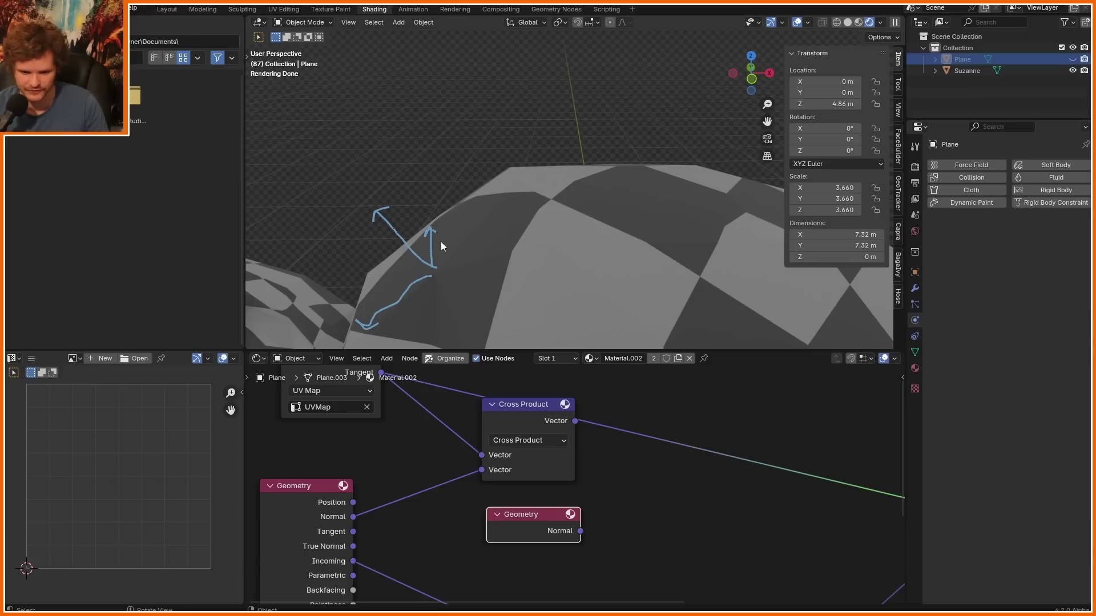
pyautogui.moveTo(464, 291); pyautogui.dragTo(582, 232, button='middle')
pyautogui.moveTo(502, 221); pyautogui.dragTo(415, 145, button='middle')
pyautogui.moveTo(423, 135)
pyautogui.mouseDown()
pyautogui.moveTo(472, 118)
pyautogui.moveTo(410, 165)
pyautogui.moveTo(440, 149)
pyautogui.mouseUp()
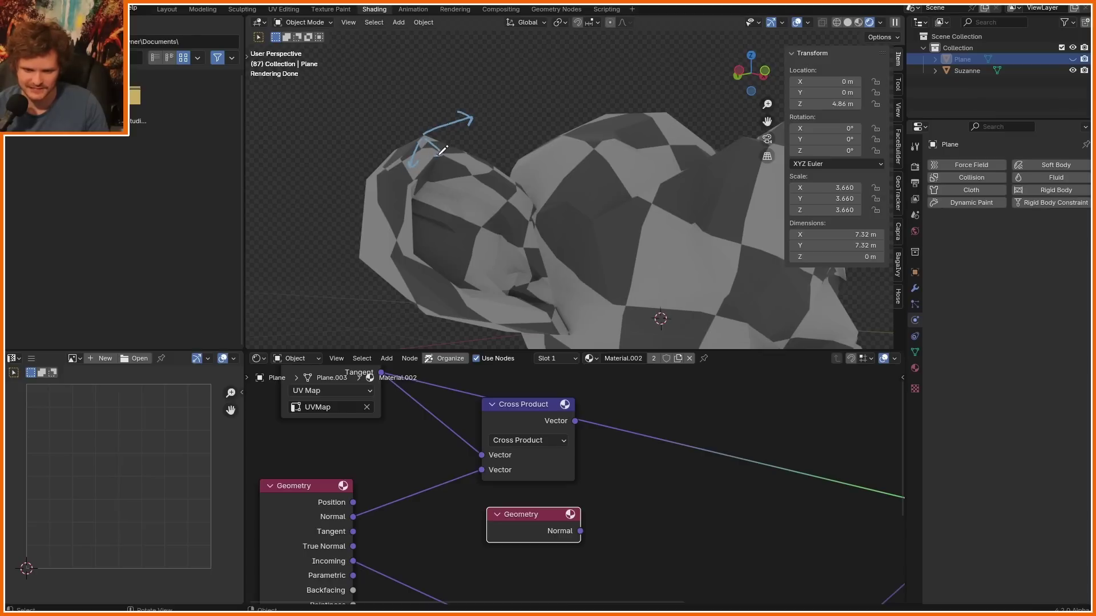
pyautogui.moveTo(523, 105); pyautogui.dragTo(546, 163, button='right')
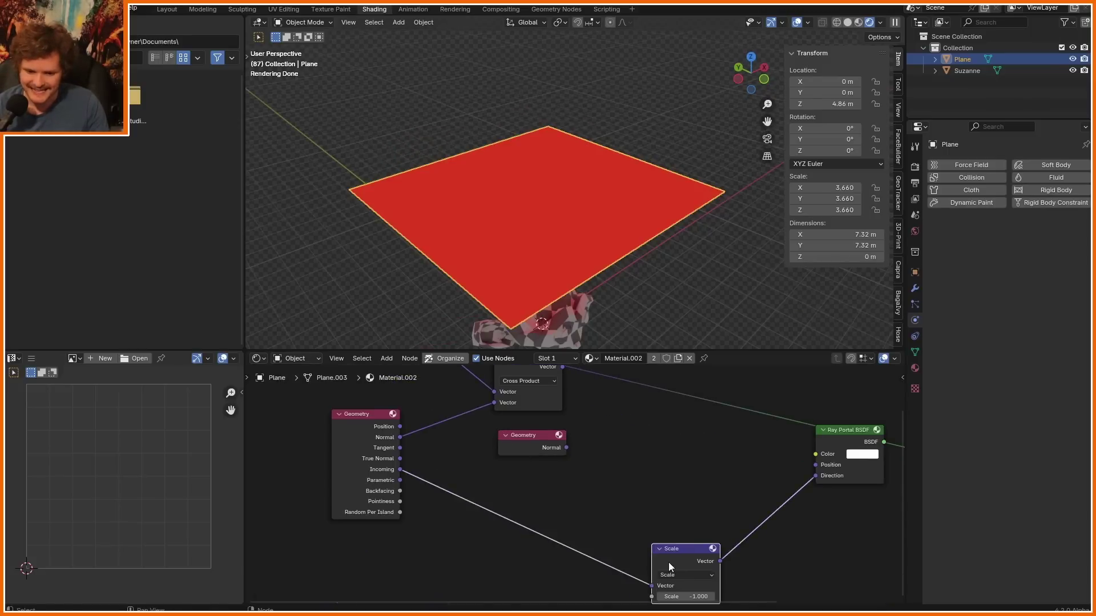
# Step: Place the Scale node beside an Incoming-only Geometry node, and move the Tangent, Normal and Cross Product nodes together above them
pyautogui.moveTo(667, 565); pyautogui.dragTo(481, 512)
pyautogui.click(481, 512)
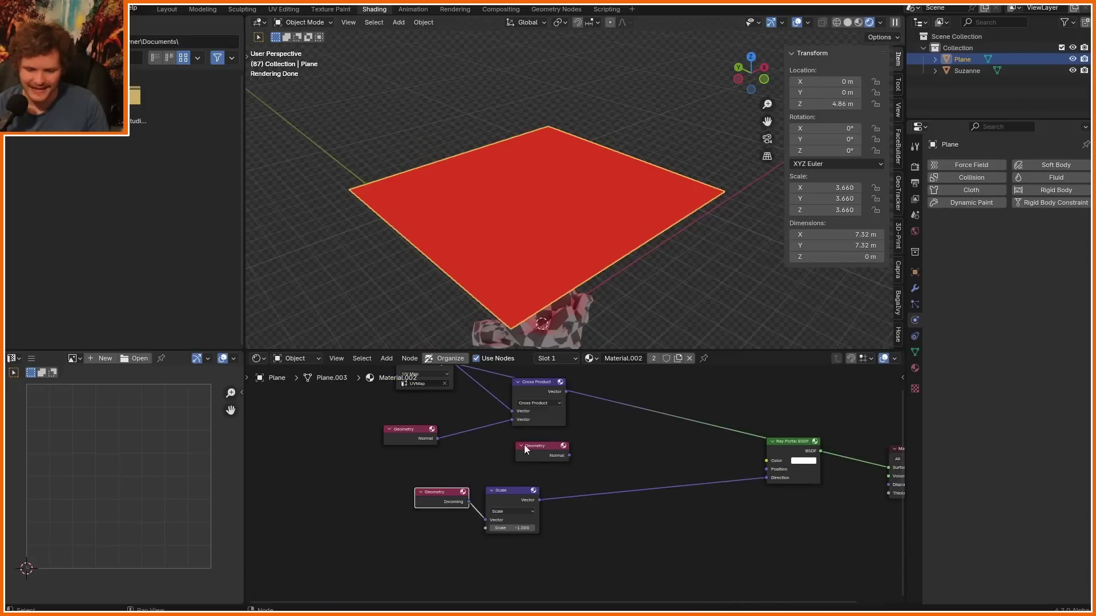
pyautogui.keyDown('shift'); pyautogui.scroll(2, 545, 506); pyautogui.keyUp('shift')
pyautogui.moveTo(585, 527); pyautogui.dragTo(399, 431)
pyautogui.press('g')
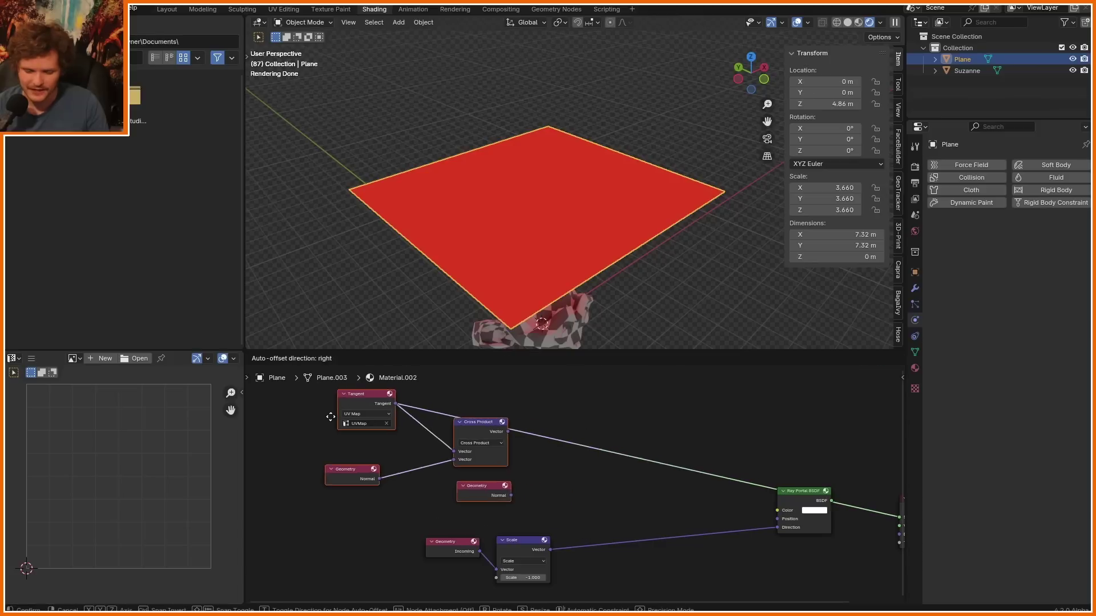
pyautogui.click(359, 414)
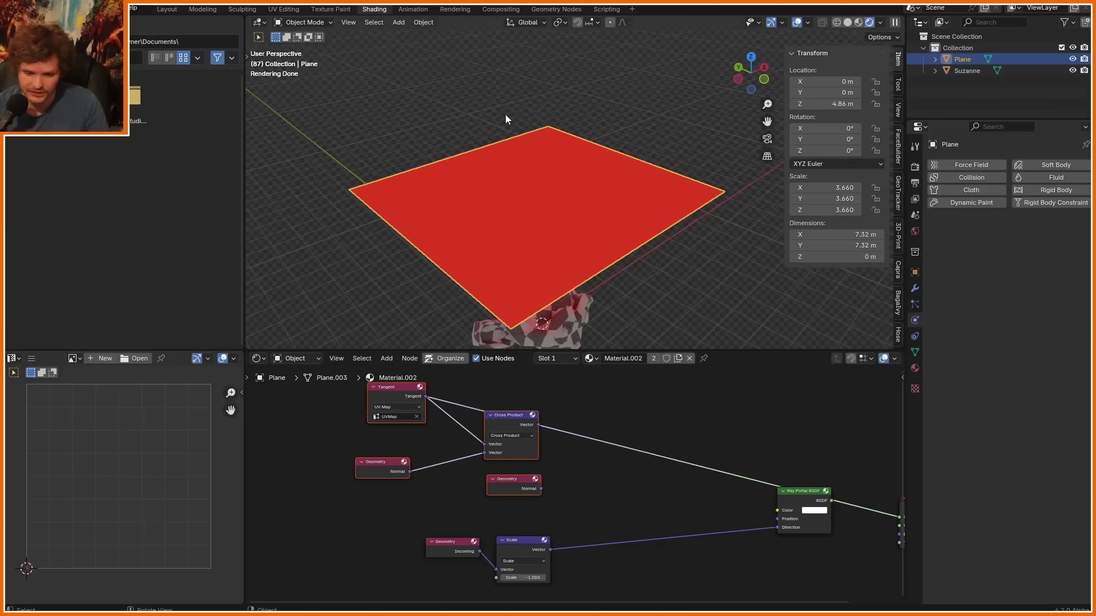
# Step: Write the annotation "T · I" beside the plane in front view and erase it
pyautogui.scroll(-2, 505, 114)
pyautogui.press('KP_1')
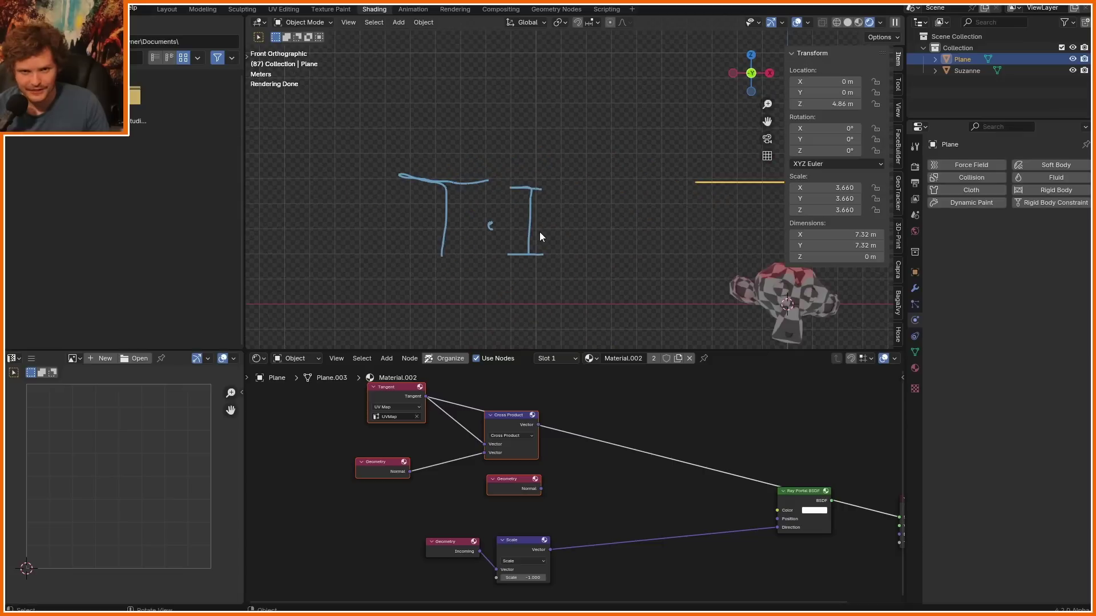
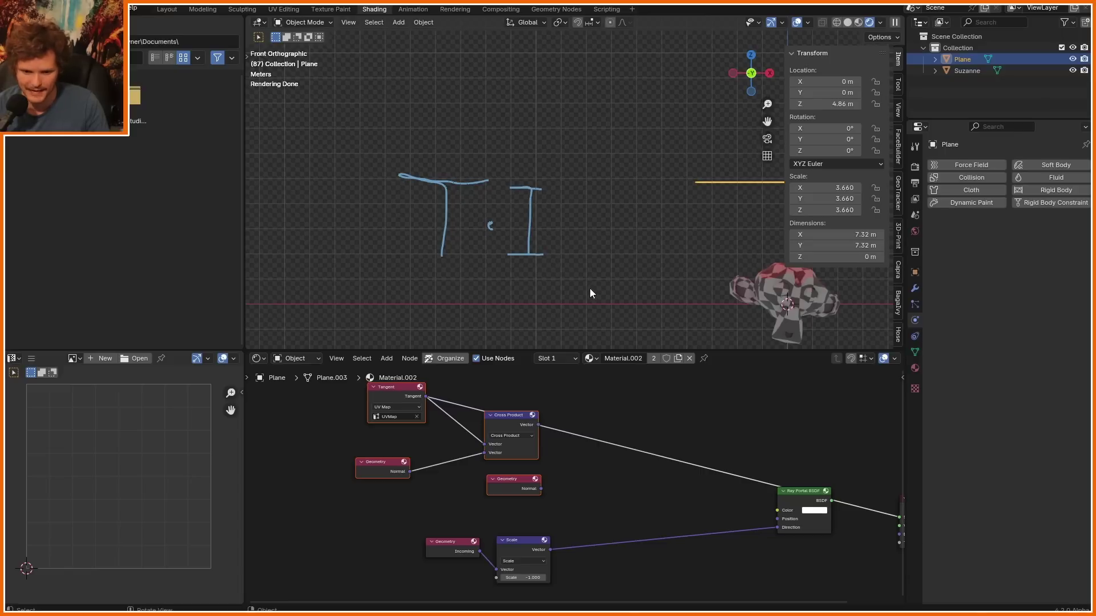
pyautogui.moveTo(590, 289)
pyautogui.mouseDown(button='right')
pyautogui.moveTo(447, 208)
pyautogui.moveTo(520, 194)
pyautogui.mouseUp(button='right')
# Step: Move the Cross Product node and the Normal-only Geometry node below it closer to the Tangent node
pyautogui.moveTo(551, 449); pyautogui.dragTo(525, 495, button='middle')
pyautogui.scroll(5, 526, 496)
pyautogui.scroll(-1, 552, 508)
pyautogui.moveTo(553, 543); pyautogui.dragTo(461, 470)
pyautogui.press('g')
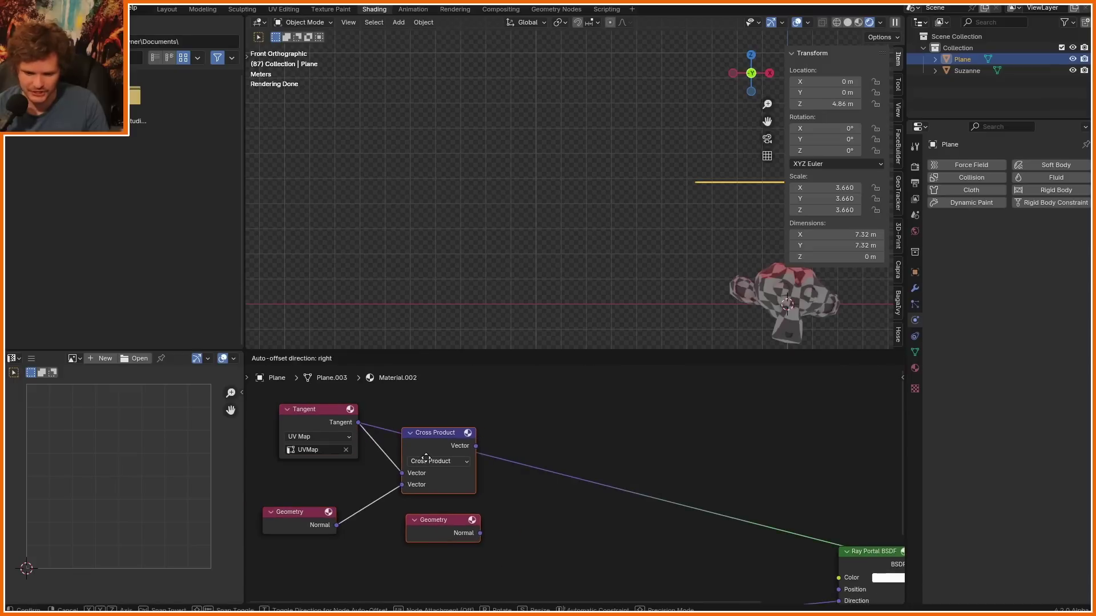
pyautogui.click(426, 458)
# Step: Add a Vector Math node in the free space beyond the Cross Product node
pyautogui.moveTo(510, 434); pyautogui.dragTo(488, 482, button='middle')
pyautogui.hotkey('shift', 'a')
pyautogui.click(509, 419)
pyautogui.write('vec')
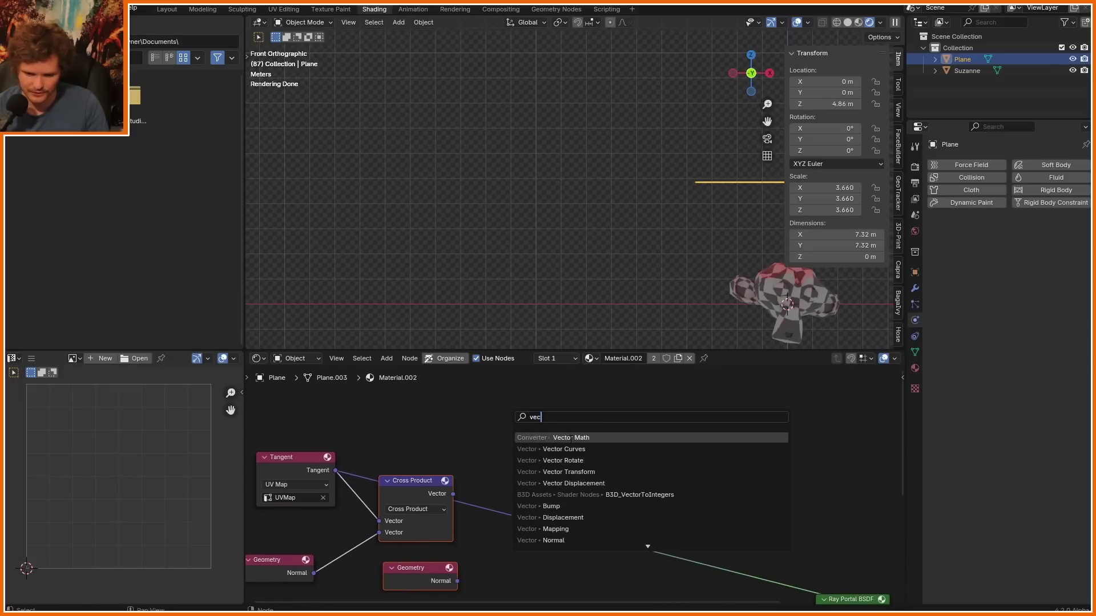
pyautogui.click(571, 437)
# Step: Move the Incoming Geometry node and the Scale node together beneath the Normal and Cross Product nodes
pyautogui.press('g')
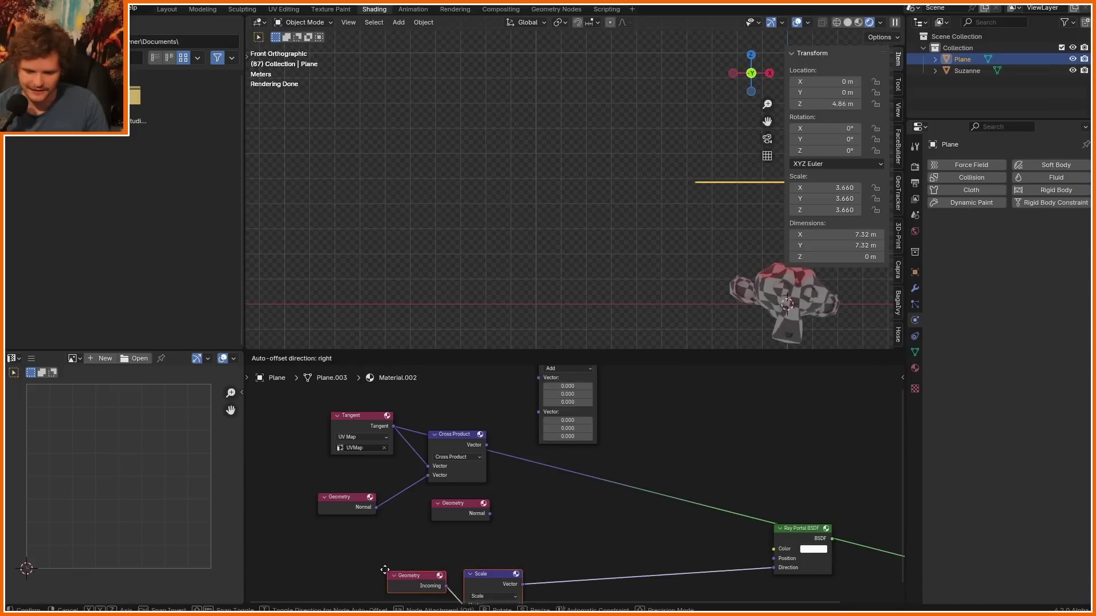
pyautogui.click(360, 552)
pyautogui.moveTo(505, 415); pyautogui.dragTo(505, 440, button='middle')
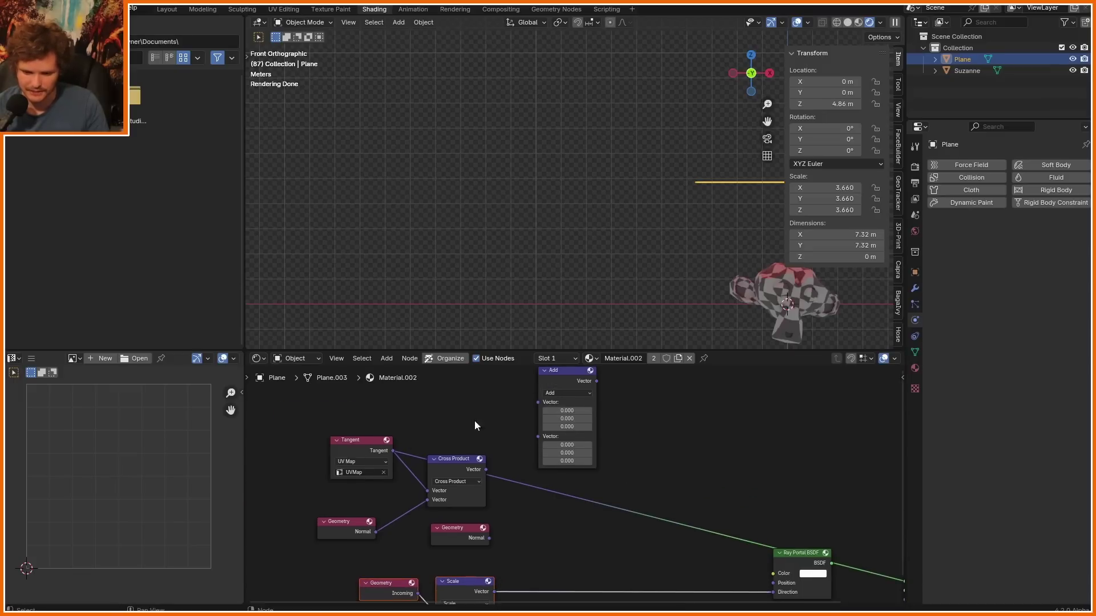
# Step: Set the new Vector Math node to Dot Product, feed it the Tangent and the scaled Incoming vector, and position it above the Cross Product node
pyautogui.keyDown('alt'); pyautogui.moveTo(391, 448); pyautogui.dragTo(569, 394, button='right'); pyautogui.keyUp('alt')
pyautogui.click(569, 395)
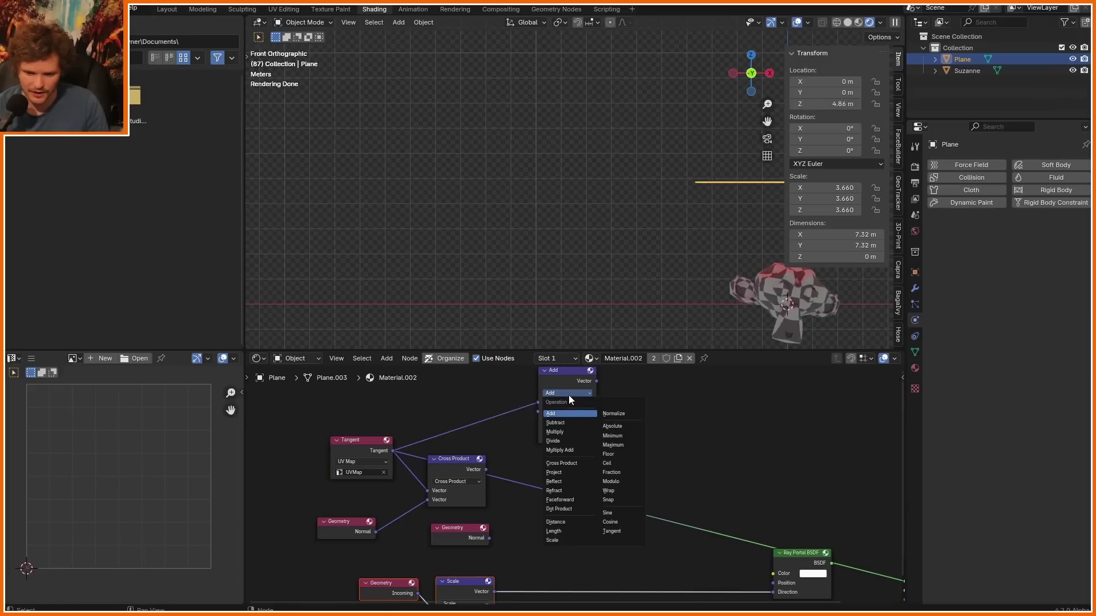
pyautogui.press('o')
pyautogui.moveTo(567, 370); pyautogui.dragTo(638, 414)
pyautogui.moveTo(568, 480); pyautogui.dragTo(555, 458, button='middle')
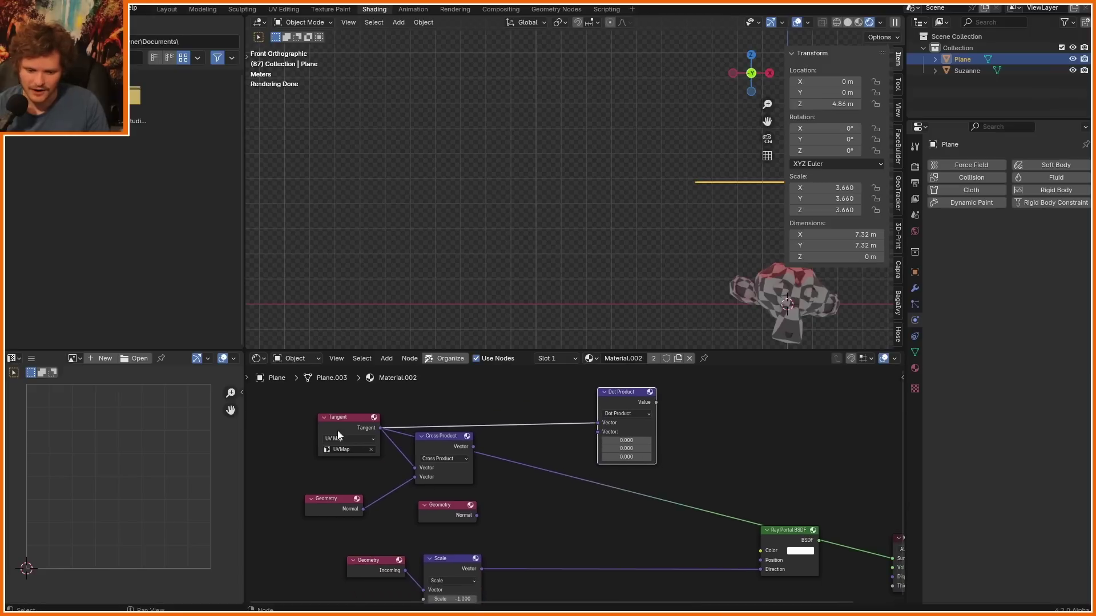
pyautogui.moveTo(482, 568); pyautogui.dragTo(597, 432)
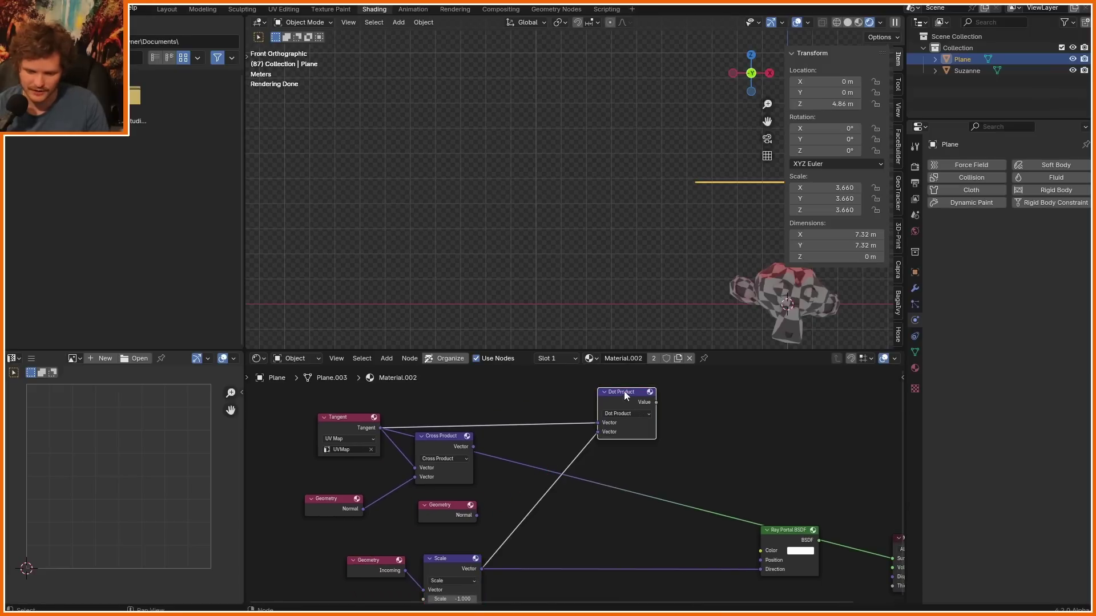
pyautogui.moveTo(624, 391); pyautogui.dragTo(577, 379)
# Step: Duplicate the Dot Product node and connect the Cross Product vector and the scaled Incoming vector to the copy
pyautogui.hotkey('shift', 'd')
pyautogui.click(667, 421)
pyautogui.moveTo(511, 480); pyautogui.dragTo(515, 457, button='middle')
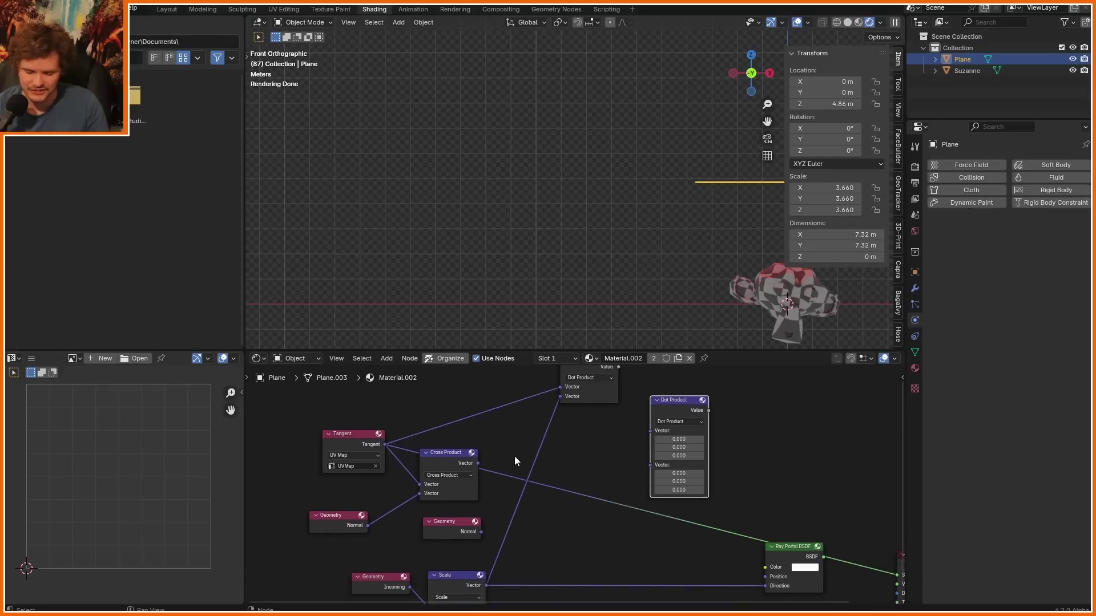
pyautogui.keyDown('alt'); pyautogui.moveTo(455, 471); pyautogui.dragTo(658, 432, button='right'); pyautogui.keyUp('alt')
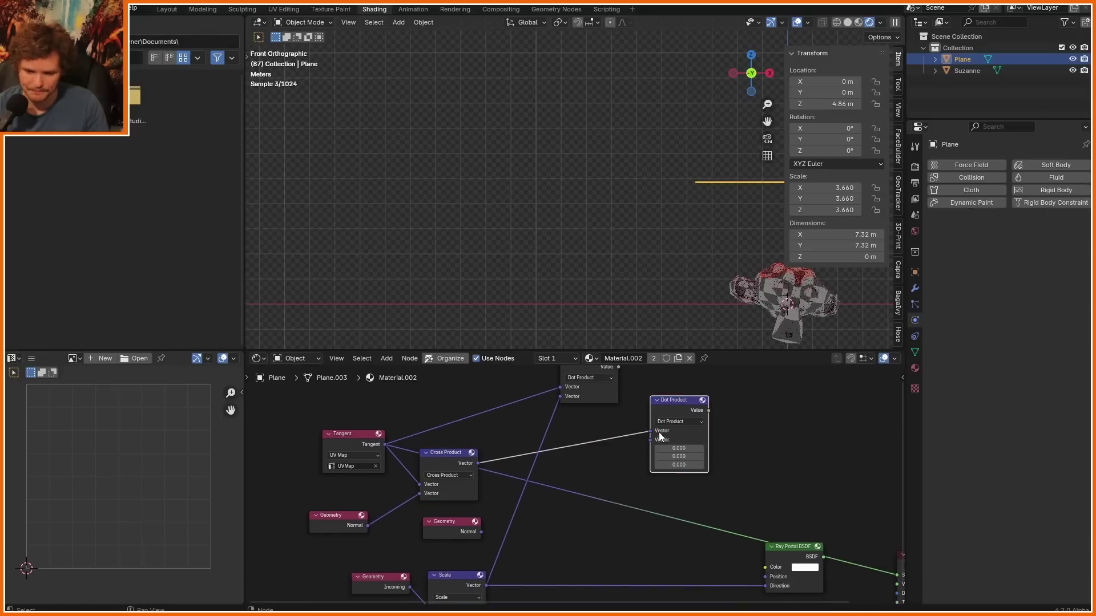
pyautogui.moveTo(568, 492); pyautogui.dragTo(559, 480, button='middle')
pyautogui.keyDown('alt'); pyautogui.moveTo(464, 552); pyautogui.dragTo(648, 472, button='right'); pyautogui.keyUp('alt')
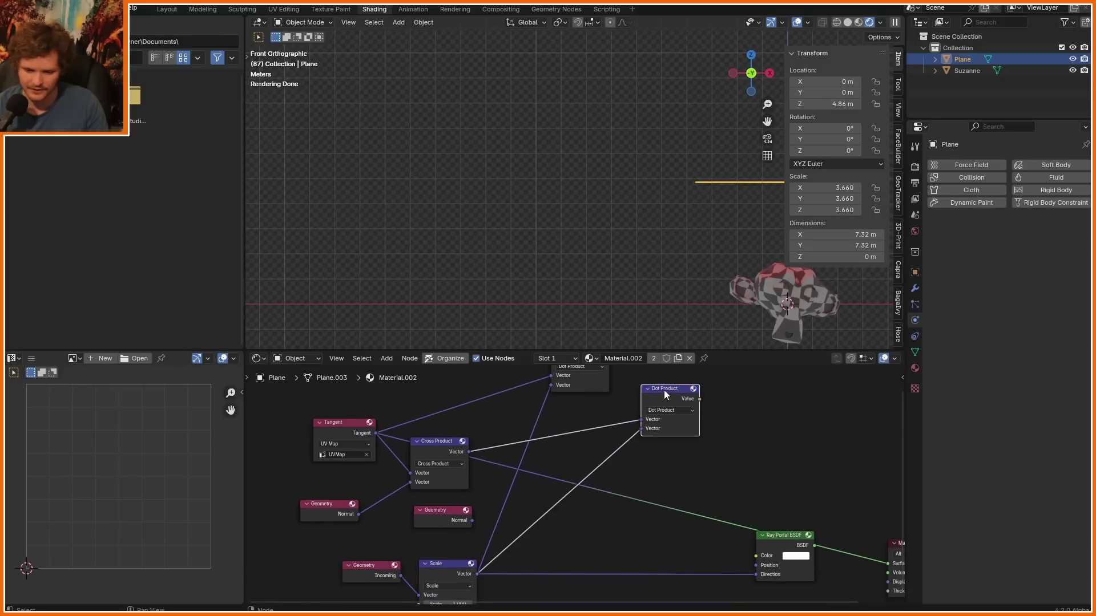
# Step: Make a third Dot Product node from the Geometry Normal and the scaled Incoming vector, stacked below the other two
pyautogui.moveTo(663, 389); pyautogui.dragTo(693, 391)
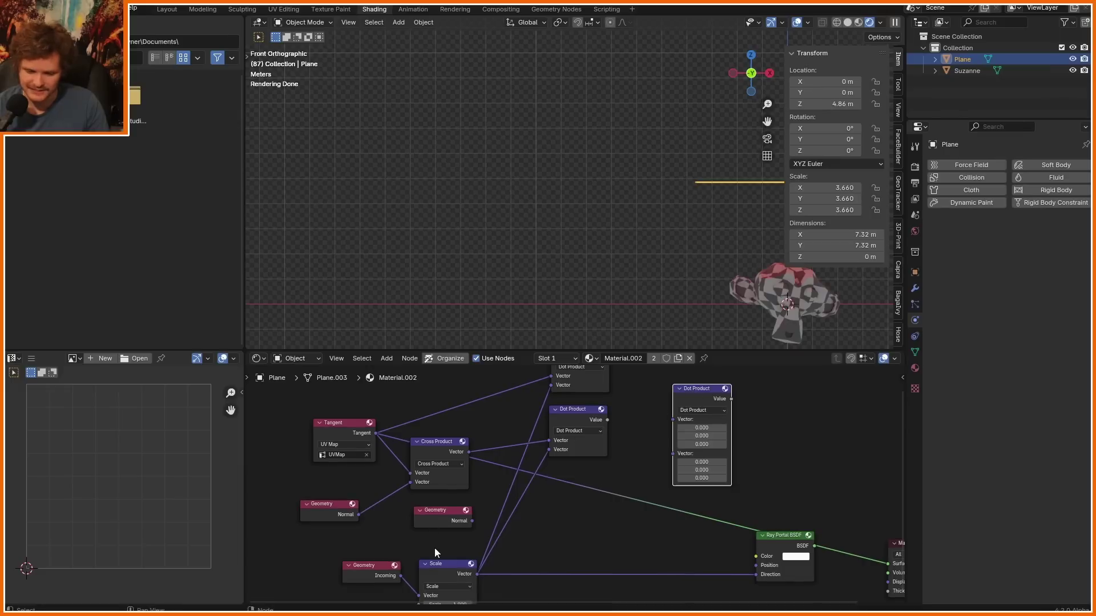
pyautogui.keyDown('alt'); pyautogui.moveTo(450, 515); pyautogui.dragTo(683, 423, button='right'); pyautogui.keyUp('alt')
pyautogui.hotkey('ctrl', 'z')
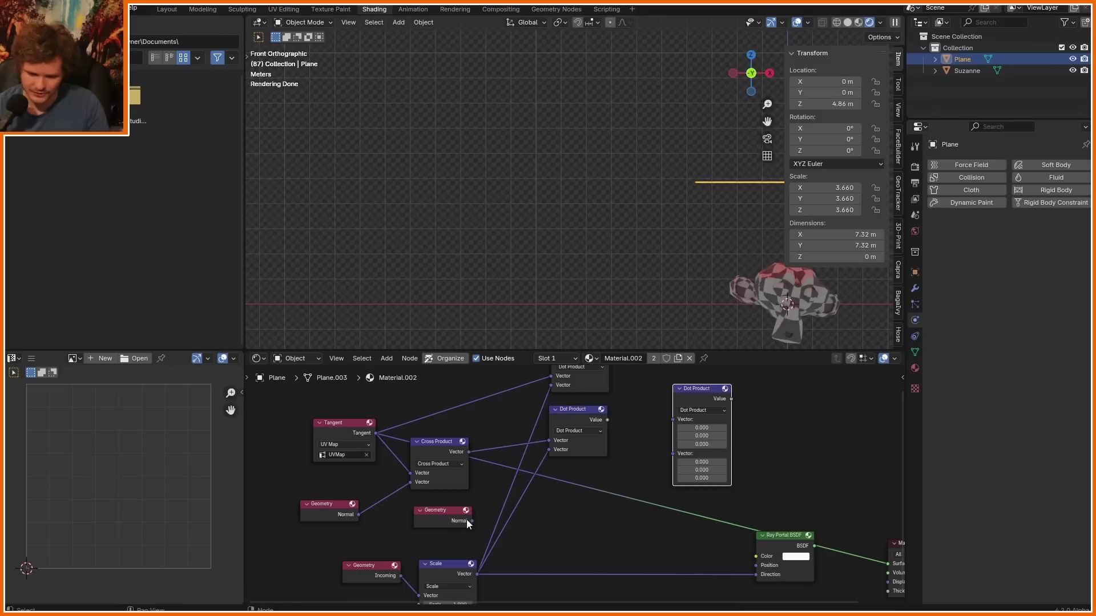
pyautogui.moveTo(471, 520); pyautogui.dragTo(674, 419)
pyautogui.keyDown('alt'); pyautogui.moveTo(454, 567); pyautogui.dragTo(704, 392, button='right'); pyautogui.keyUp('alt')
pyautogui.moveTo(703, 392); pyautogui.dragTo(578, 470)
pyautogui.scroll(-1, 595, 451)
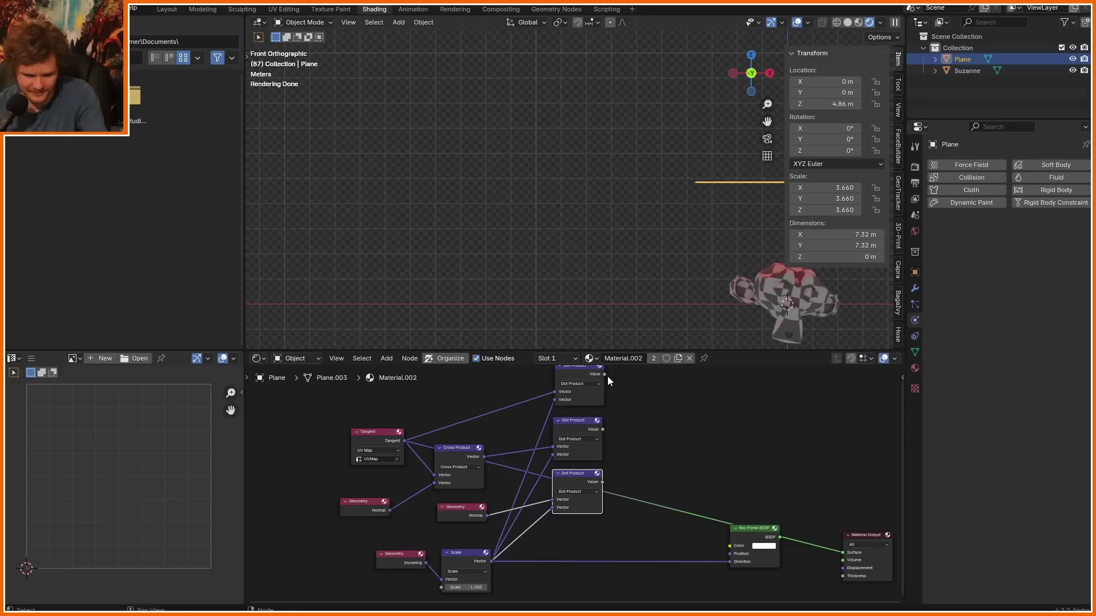
# Step: Combine the three Dot Product values in a new Combine XYZ node and connect its vector to the Ray Portal BSDF's Direction
pyautogui.moveTo(605, 374); pyautogui.dragTo(658, 420)
pyautogui.write('combine')
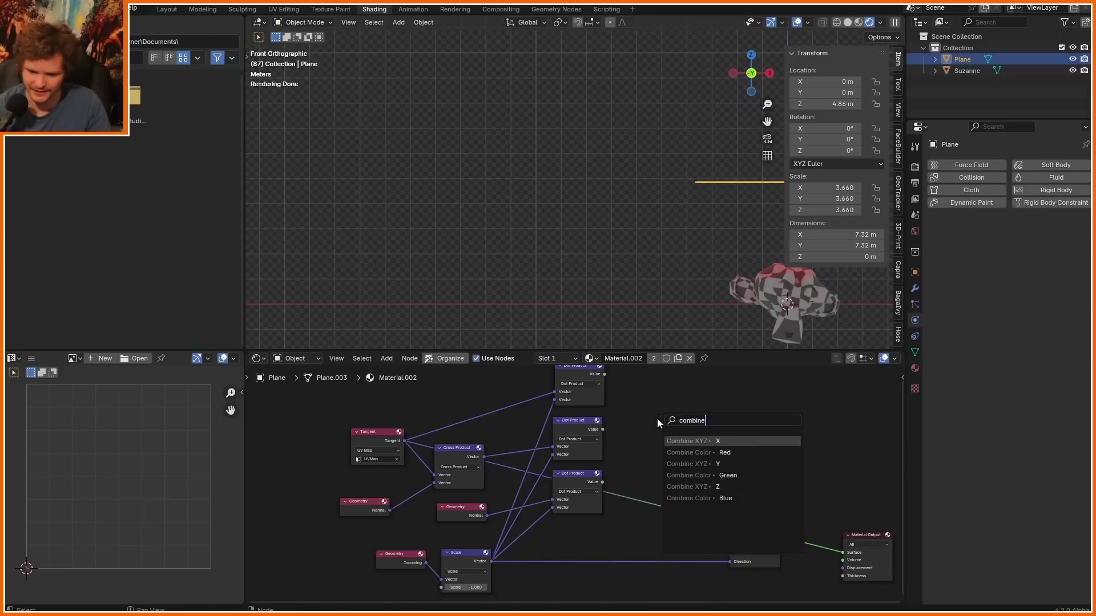
pyautogui.press('Return')
pyautogui.keyDown('alt'); pyautogui.moveTo(602, 444); pyautogui.dragTo(661, 434, button='right'); pyautogui.keyUp('alt')
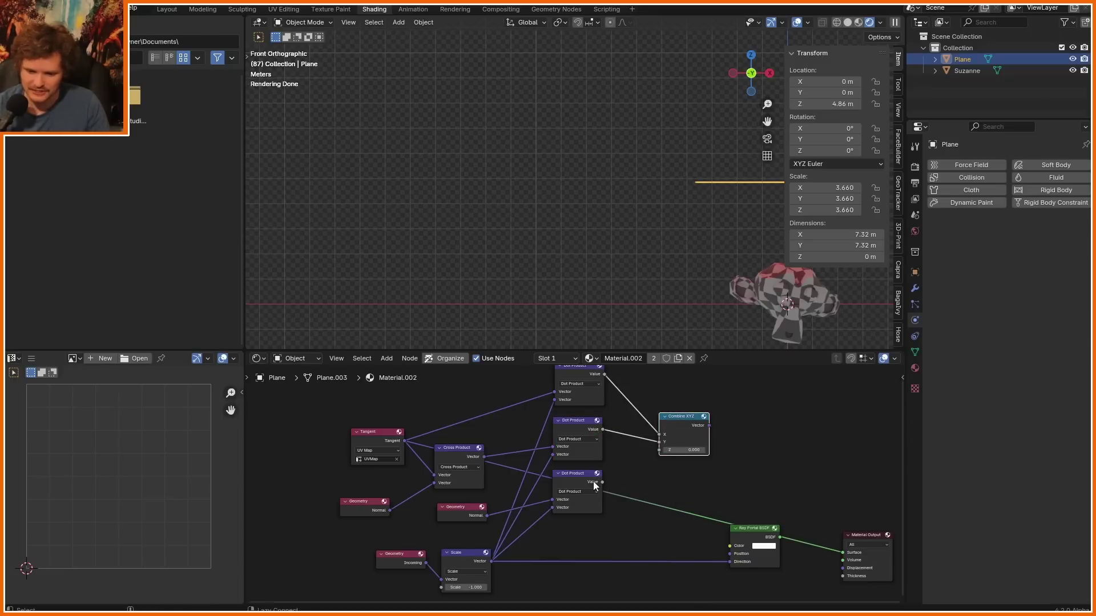
pyautogui.keyDown('alt'); pyautogui.moveTo(593, 481); pyautogui.dragTo(654, 460, button='right'); pyautogui.keyUp('alt')
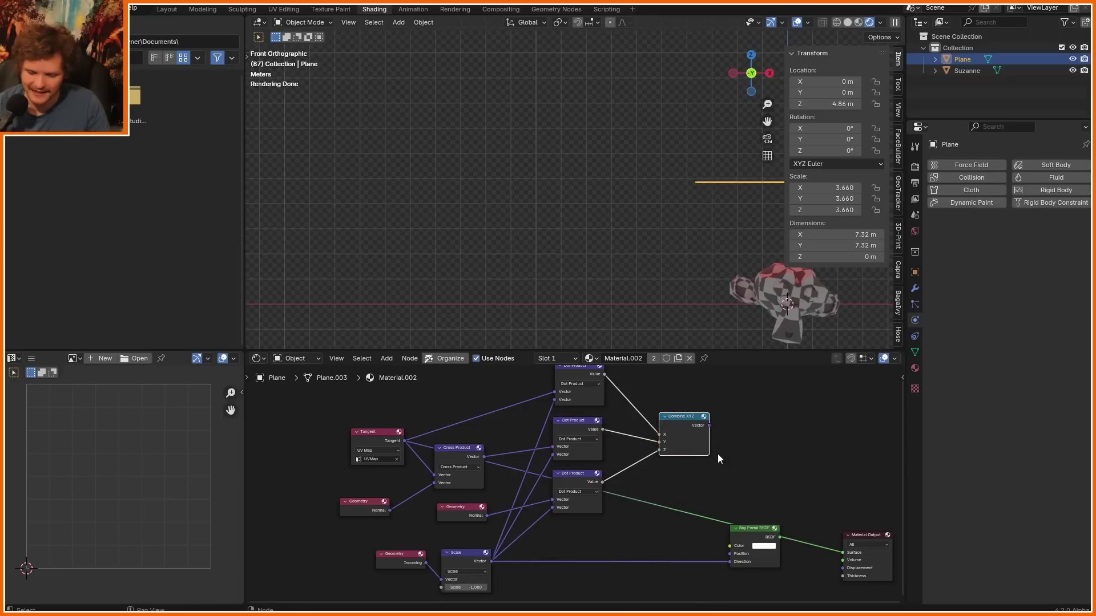
pyautogui.moveTo(717, 454); pyautogui.dragTo(662, 450, button='middle')
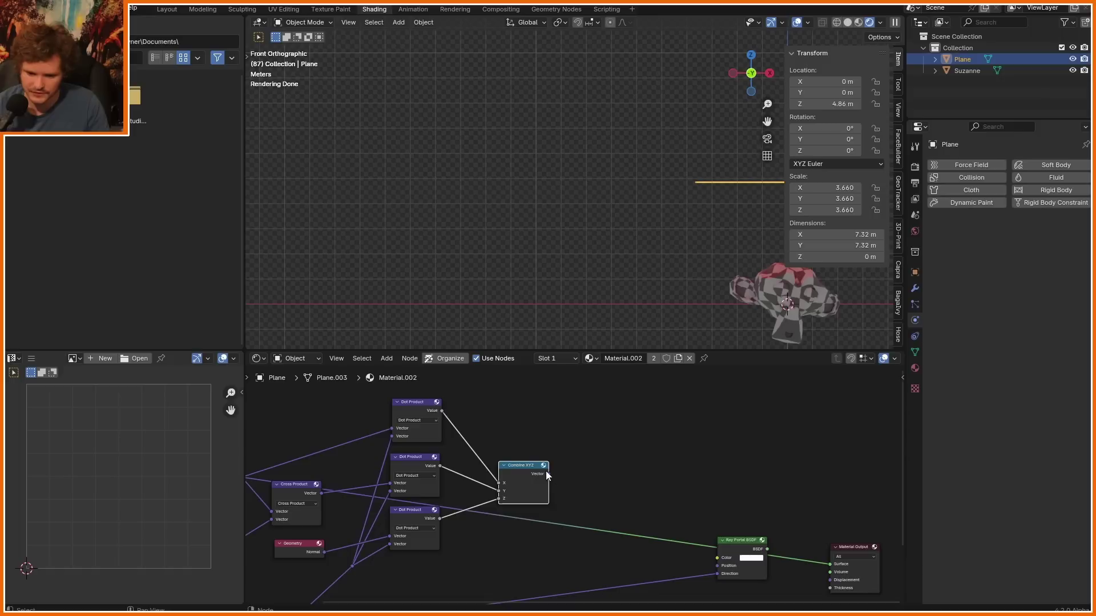
pyautogui.moveTo(548, 473); pyautogui.dragTo(720, 572)
# Step: Group the Tangent, Cross Product, Normal Geometry, Dot Product and Combine XYZ nodes into one node group and return to the main material tree
pyautogui.moveTo(409, 531); pyautogui.dragTo(653, 475, button='middle')
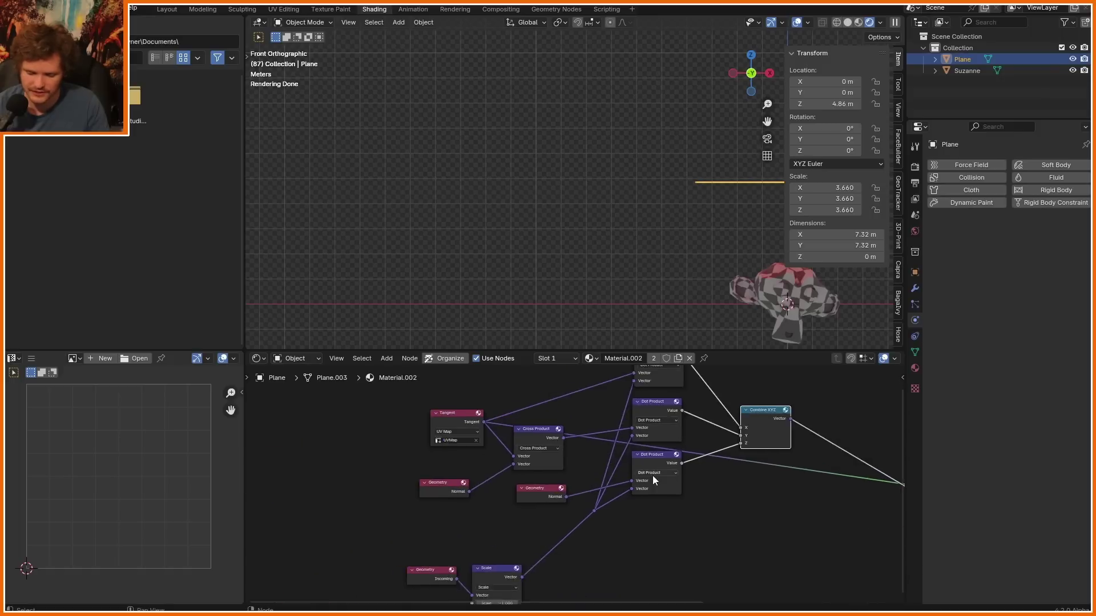
pyautogui.moveTo(689, 537); pyautogui.dragTo(336, 397)
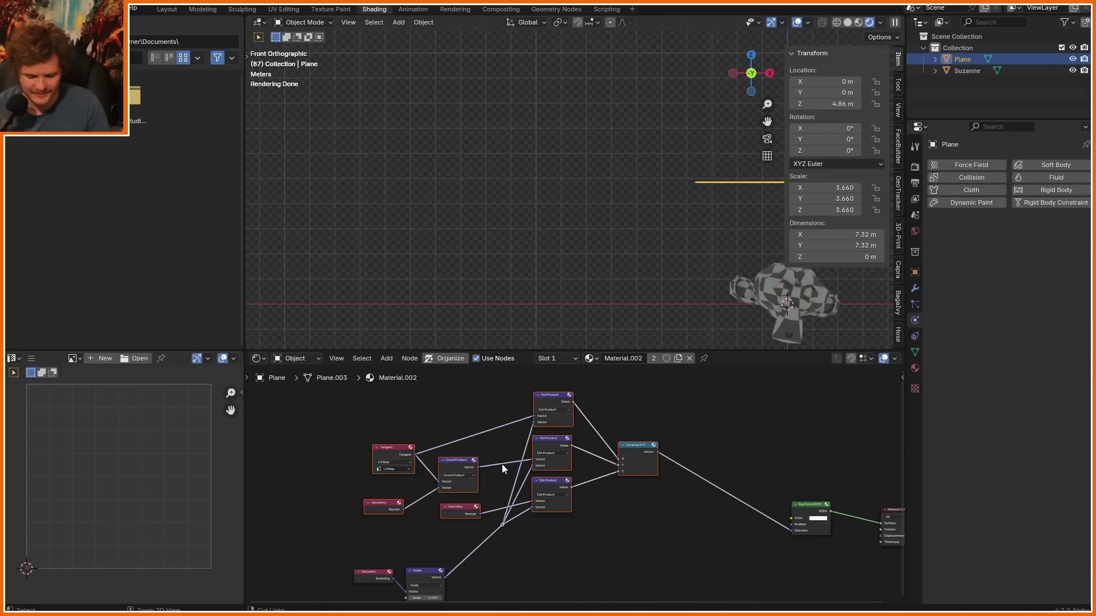
pyautogui.hotkey('ctrl', 'g')
pyautogui.press('Tab')
# Step: Move the Incoming Geometry and Scale nodes beside the node group, and shift all three closer to the Ray Portal BSDF
pyautogui.click(494, 587)
pyautogui.moveTo(492, 587); pyautogui.dragTo(342, 568)
pyautogui.press('g')
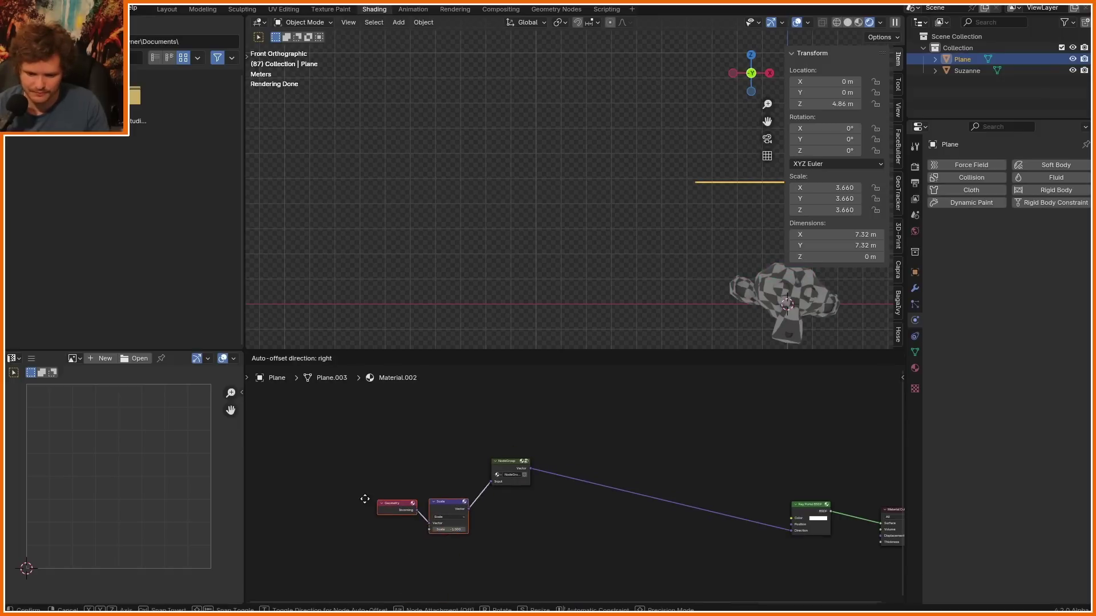
pyautogui.click(372, 468)
pyautogui.moveTo(570, 529); pyautogui.dragTo(376, 468)
pyautogui.press('g')
pyautogui.click(579, 505)
# Step: Name the node group Tangent and look over the nodes inside it
pyautogui.scroll(7, 738, 515)
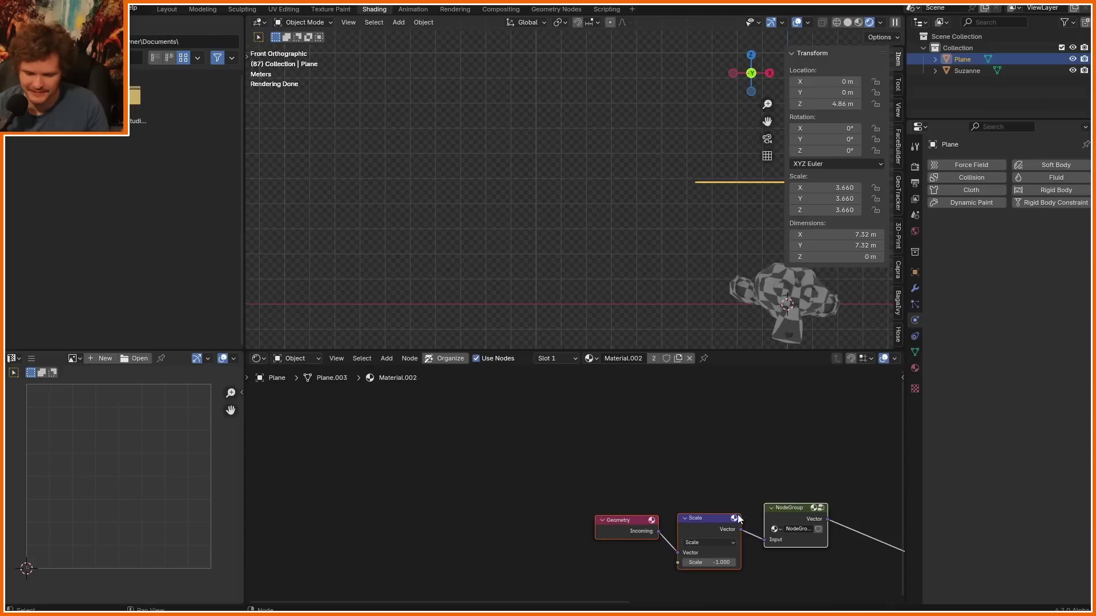
pyautogui.moveTo(880, 564); pyautogui.dragTo(494, 517, button='middle')
pyautogui.click(654, 479)
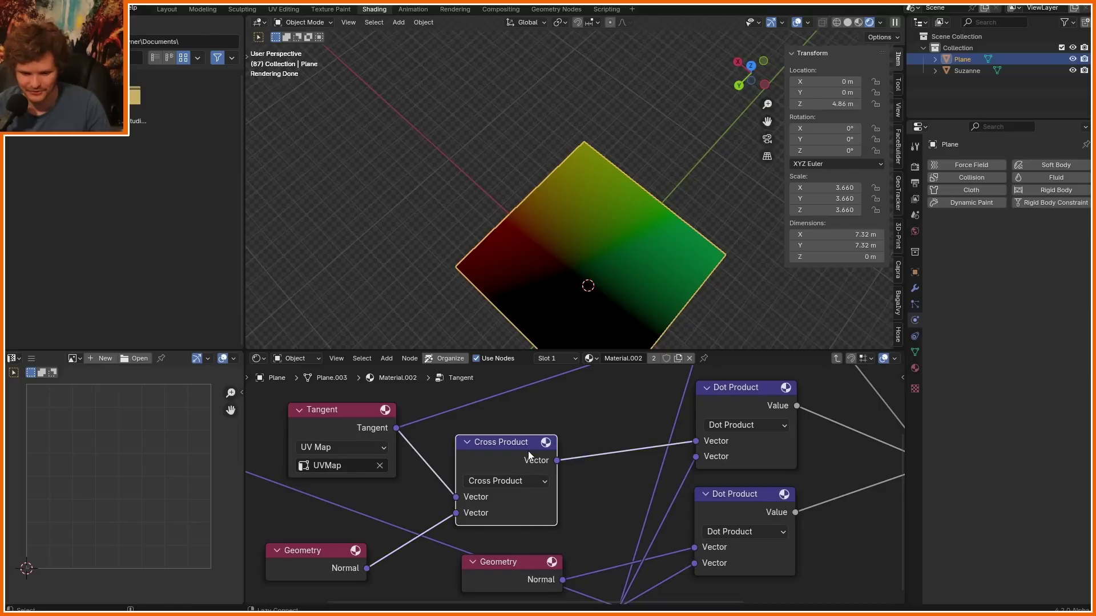
pyautogui.press('Home')
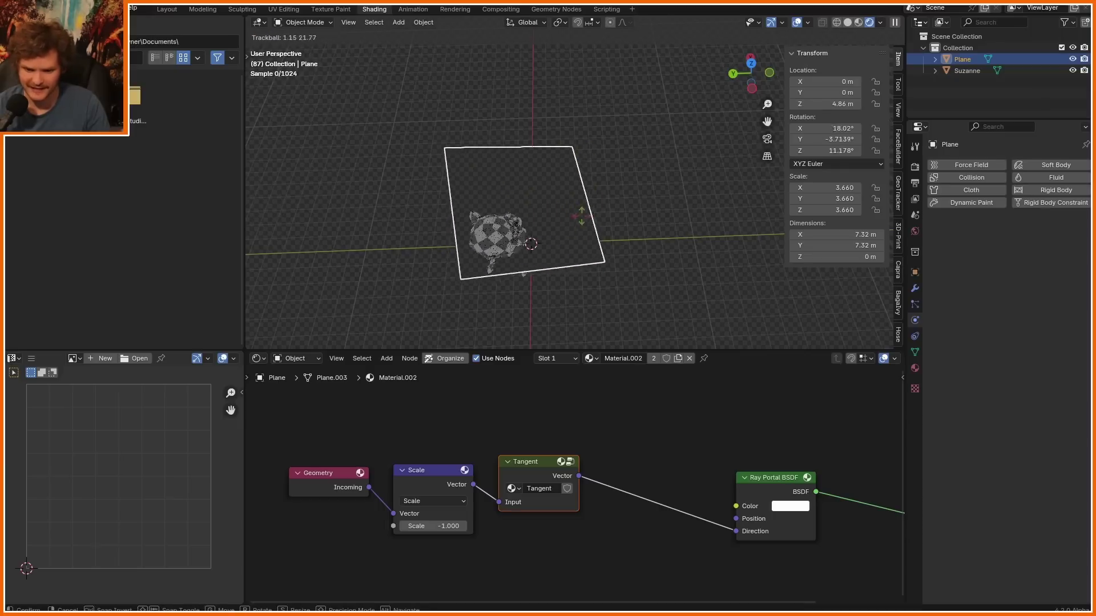
# Step: Try rotating and moving the plane freely to test the portal view, and undo both transforms
pyautogui.click(575, 222)
pyautogui.hotkey('ctrl', 'z')
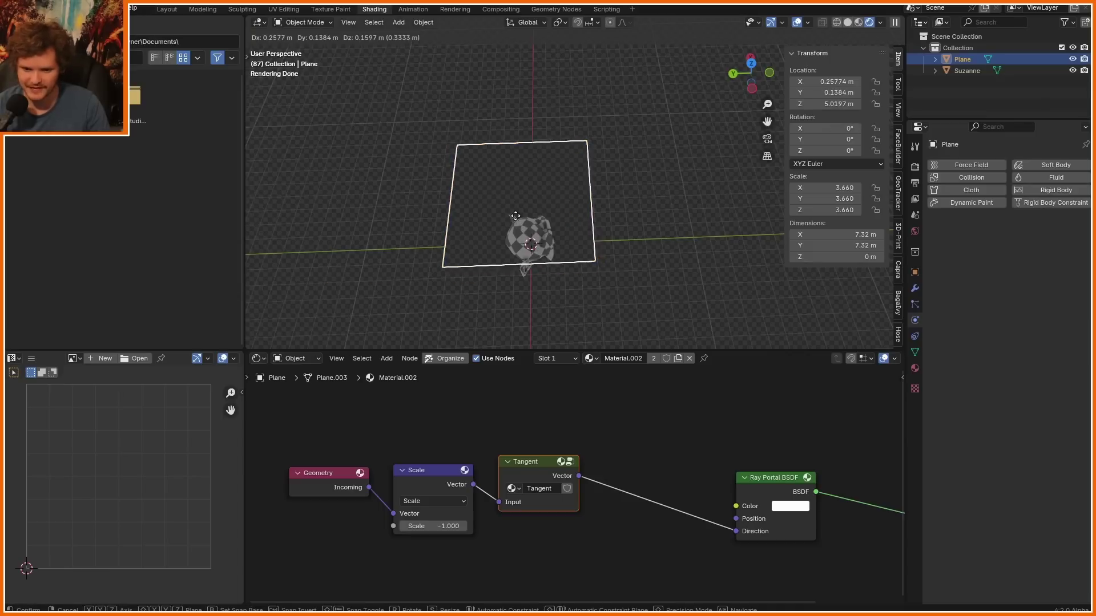
pyautogui.click(851, 206)
pyautogui.hotkey('ctrl', 'z')
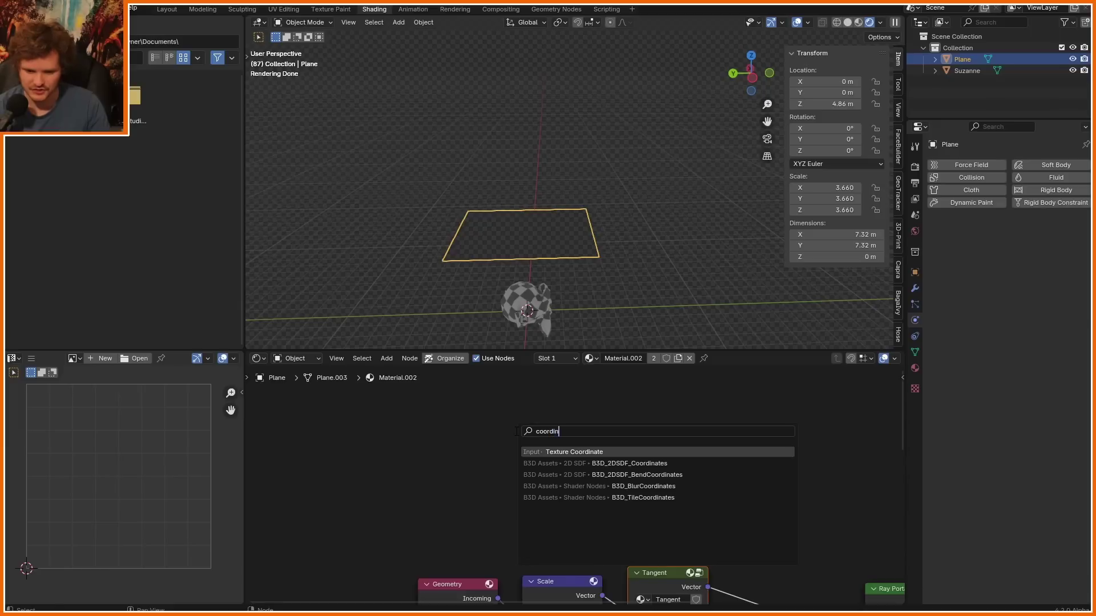
# Step: Add a Texture Coordinate node above the Scale node and draw an annotation rectangle around Suzanne in the viewport
pyautogui.press('Return')
pyautogui.click(517, 436)
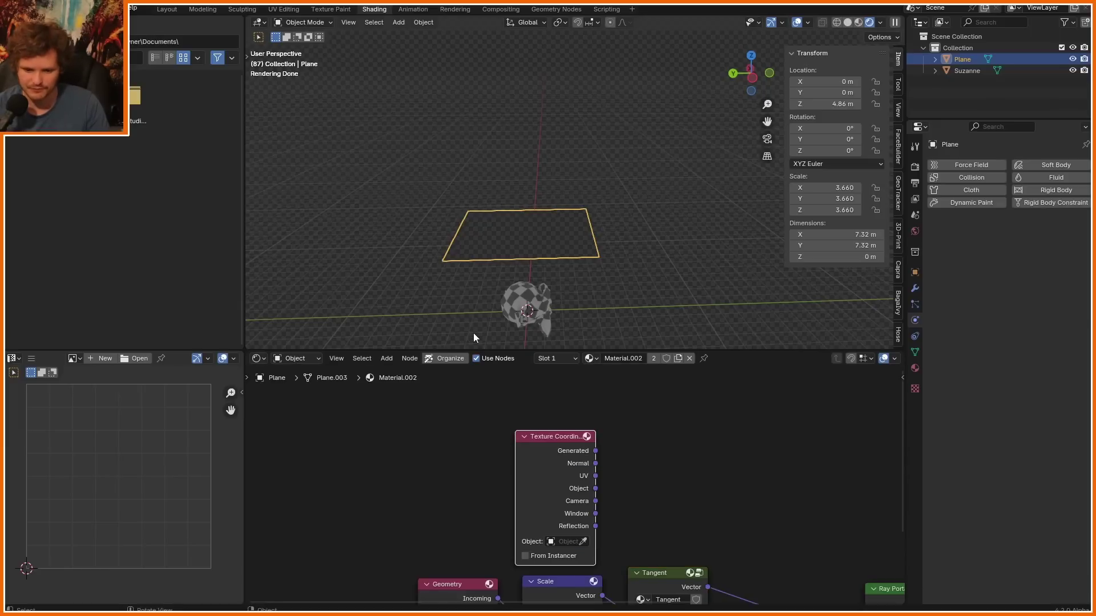
pyautogui.moveTo(474, 334)
pyautogui.mouseDown()
pyautogui.moveTo(484, 287)
pyautogui.moveTo(550, 272)
pyautogui.mouseUp()
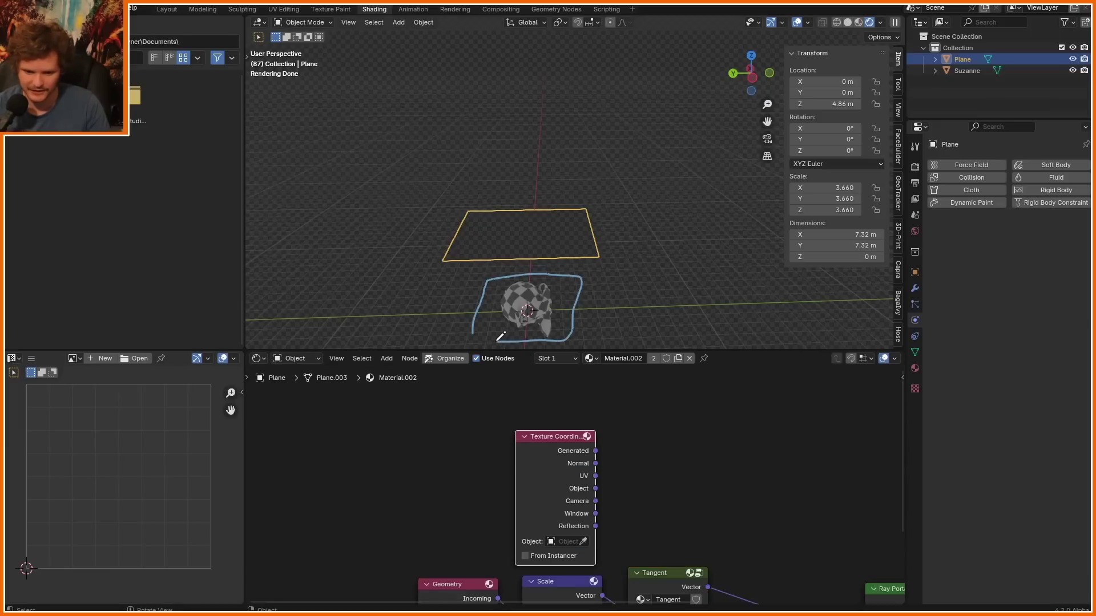
# Step: Preview the Texture Coordinate node's Object output on the plane and annotate a line from Suzanne up to the plane
pyautogui.keyDown('ctrl'); pyautogui.keyDown('shift'); pyautogui.click(553, 446); pyautogui.keyUp('shift'); pyautogui.keyUp('ctrl')
pyautogui.keyDown('ctrl'); pyautogui.keyDown('shift'); pyautogui.click(553, 446); pyautogui.keyUp('shift'); pyautogui.keyUp('ctrl')
pyautogui.keyDown('ctrl'); pyautogui.keyDown('shift'); pyautogui.click(554, 447); pyautogui.keyUp('shift'); pyautogui.keyUp('ctrl')
pyautogui.keyDown('ctrl'); pyautogui.keyDown('shift'); pyautogui.click(554, 446); pyautogui.keyUp('shift'); pyautogui.keyUp('ctrl')
pyautogui.moveTo(528, 290); pyautogui.dragTo(525, 243)
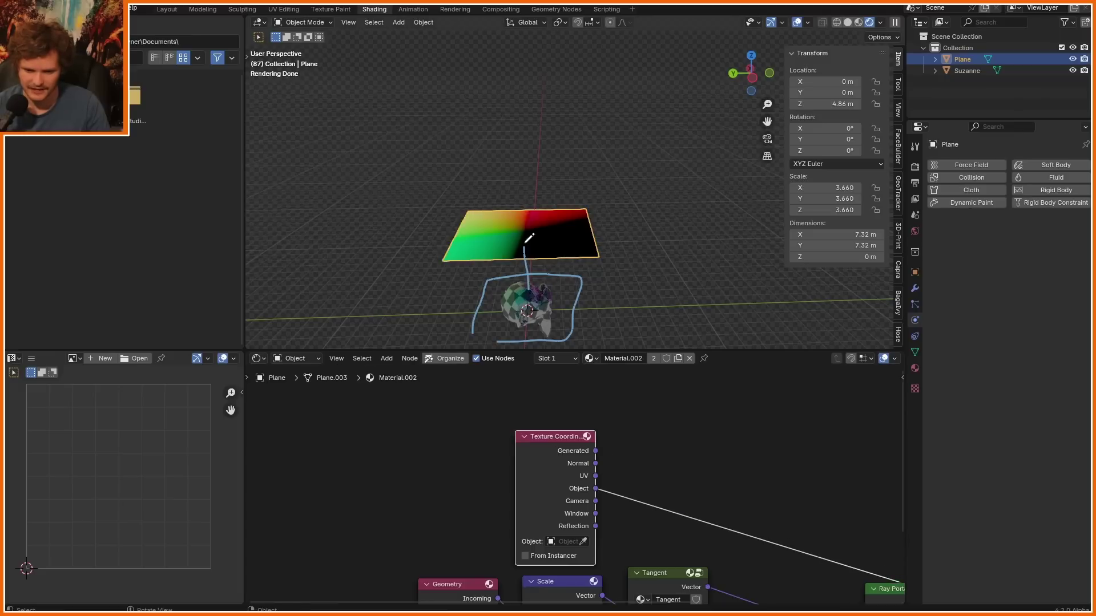
# Step: Offset the Object coordinates with a Vector Math Add node set to Z 4, feed the Ray Portal BSDF's Position, and output the BSDF as Surface
pyautogui.moveTo(681, 463); pyautogui.dragTo(512, 389, button='middle')
pyautogui.hotkey('shift', 'a')
pyautogui.write('ve')
pyautogui.click(573, 410)
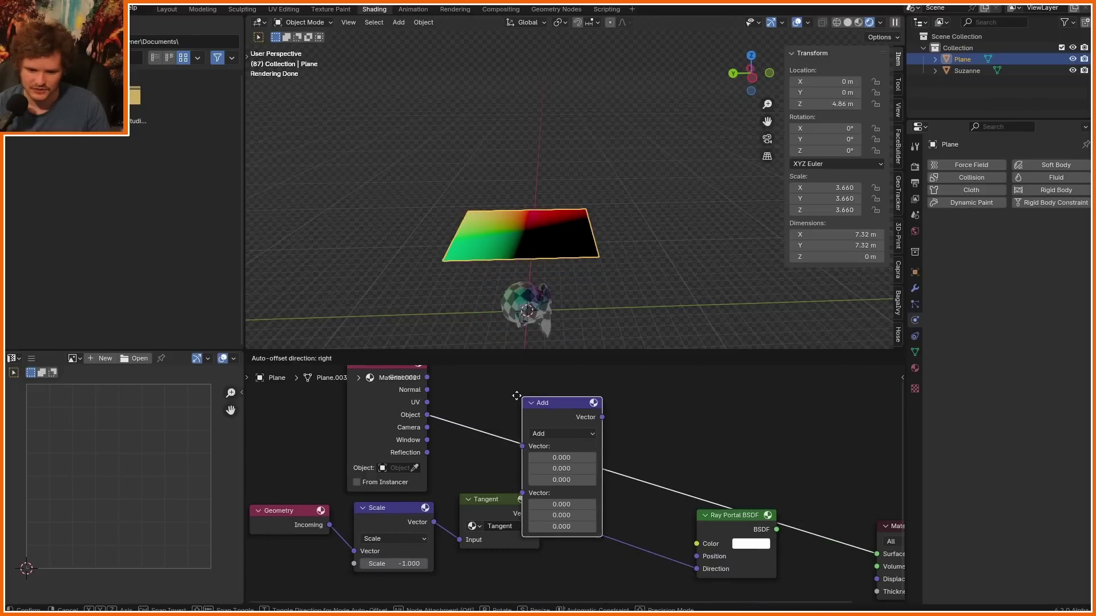
pyautogui.click(481, 370)
pyautogui.moveTo(513, 460); pyautogui.dragTo(623, 483)
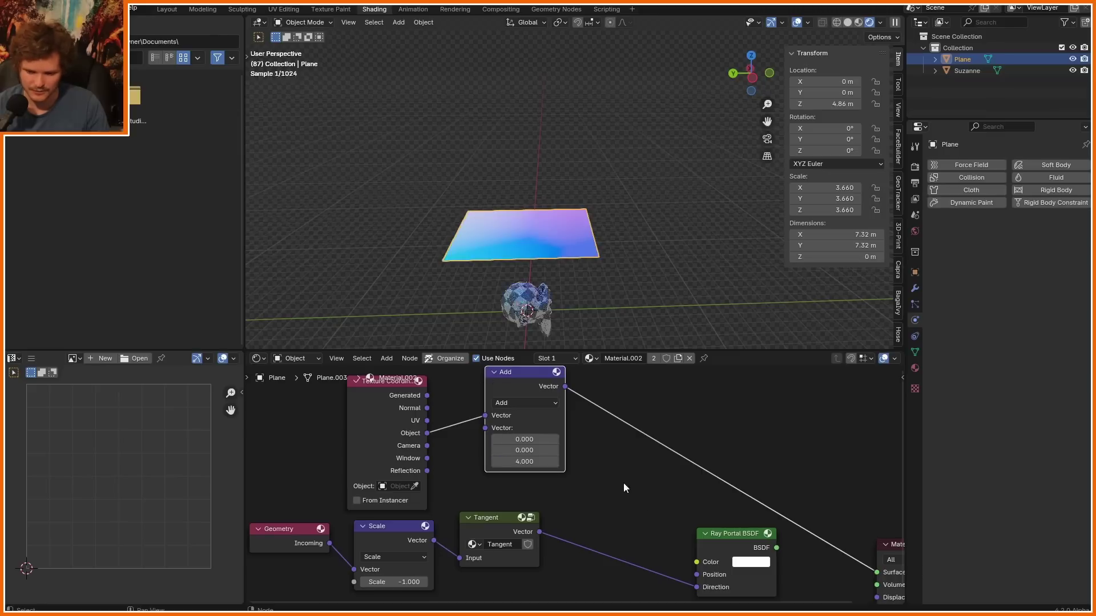
pyautogui.scroll(-2, 618, 450)
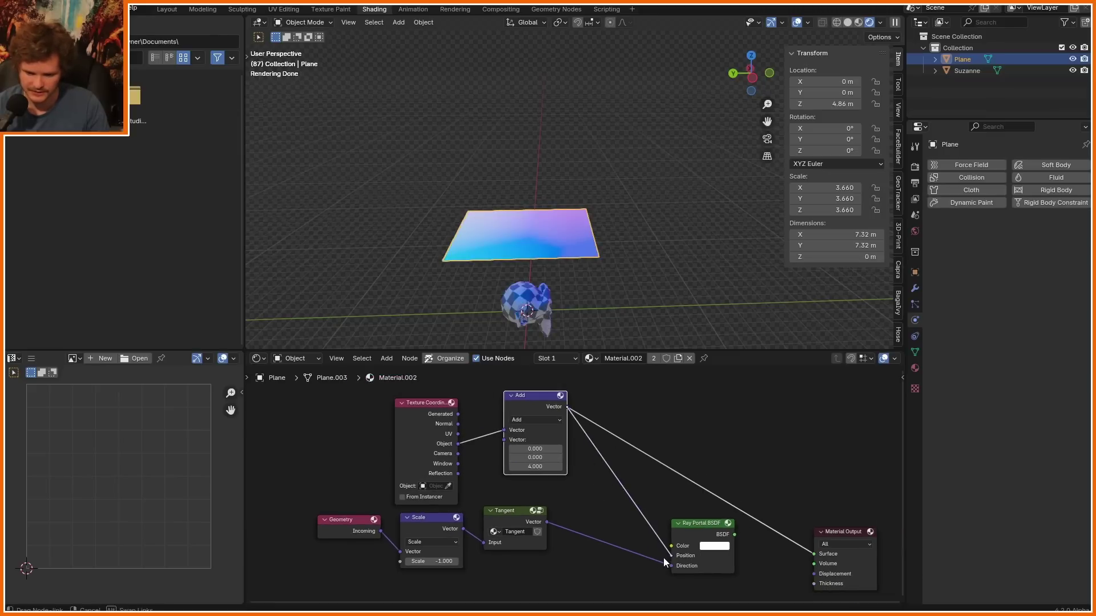
pyautogui.keyDown('ctrl'); pyautogui.keyDown('shift'); pyautogui.click(699, 521); pyautogui.keyUp('shift'); pyautogui.keyUp('ctrl')
# Step: Apply the plane's scale, move it to about X 0.29, Y -7.93, Z 5.62 m, and try a free rotation
pyautogui.hotkey('ctrl', 'a')
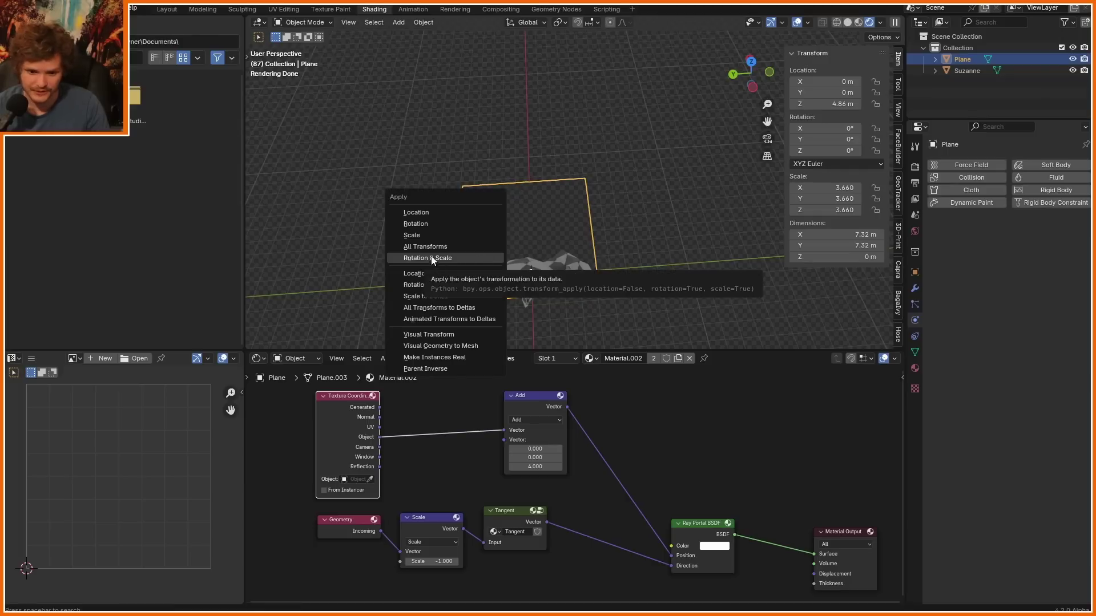
pyautogui.click(419, 232)
pyautogui.press('g')
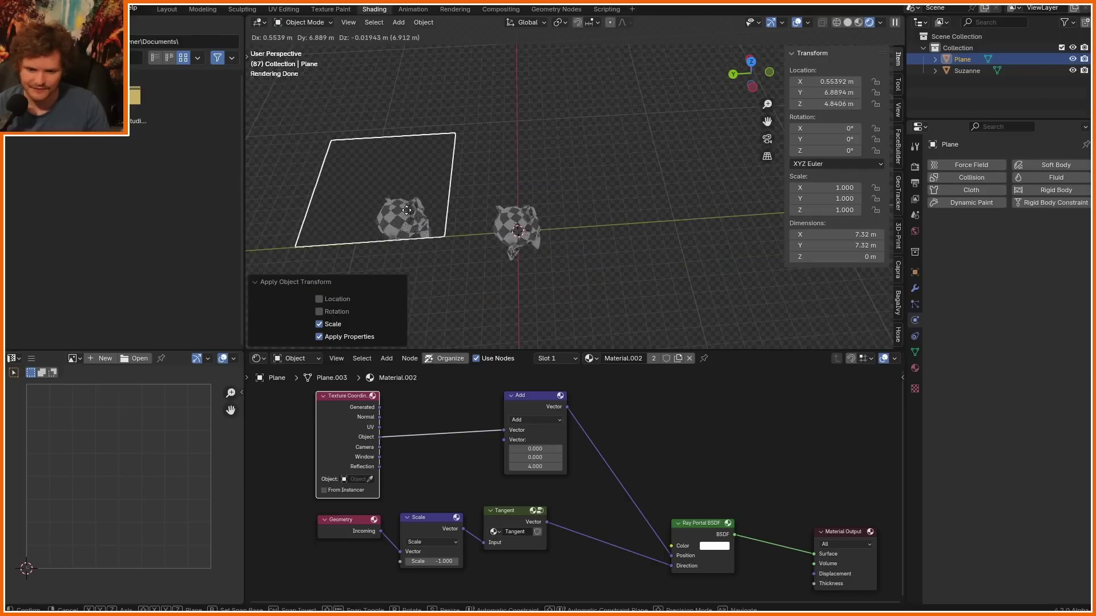
pyautogui.click(677, 187)
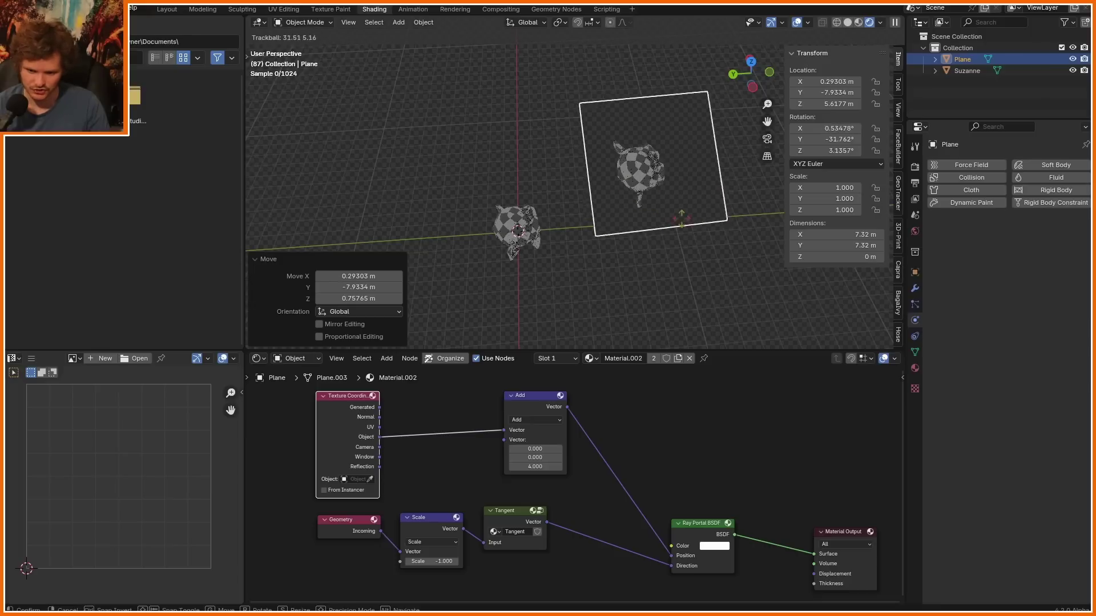
pyautogui.click(643, 226)
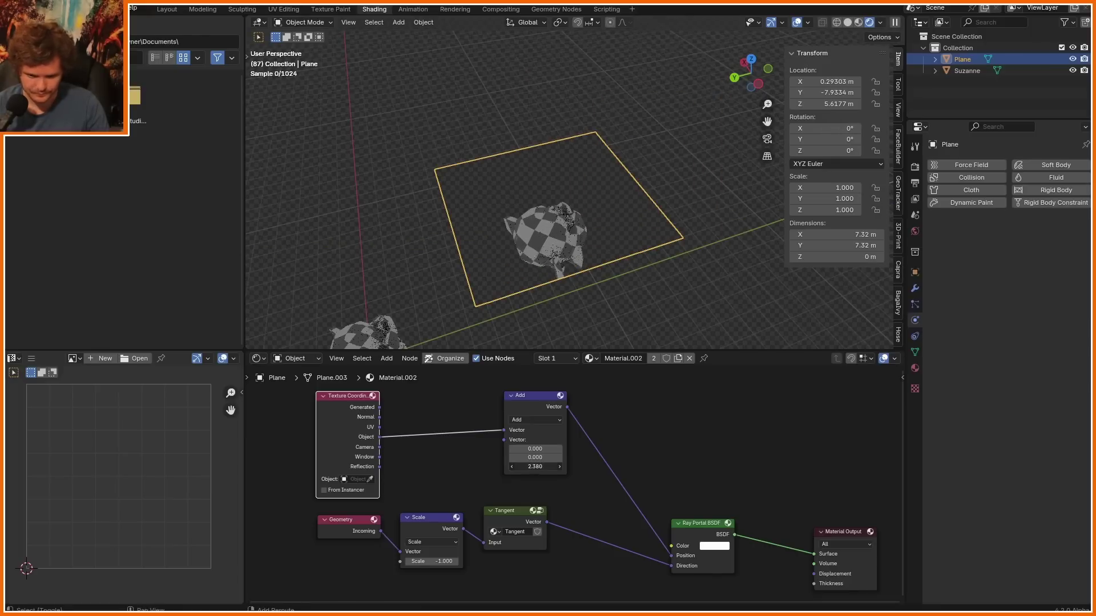
# Step: Place a new plane scaled by 3.821 beneath the Suzanne heads, lowered about 1.8 m along Z
pyautogui.moveTo(610, 149); pyautogui.dragTo(642, 251, button='middle')
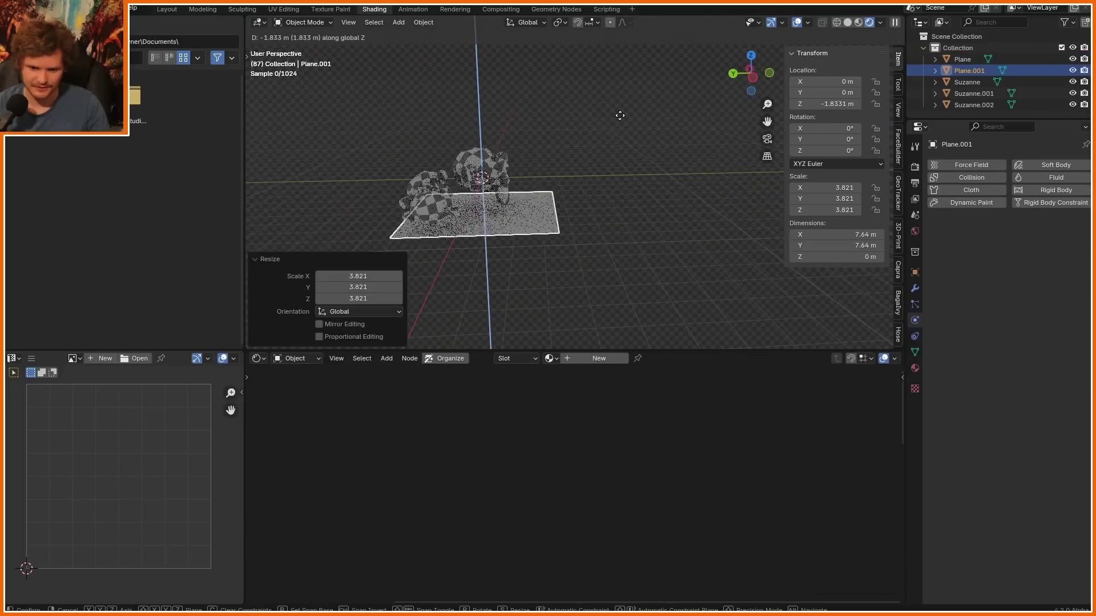
pyautogui.click(614, 114)
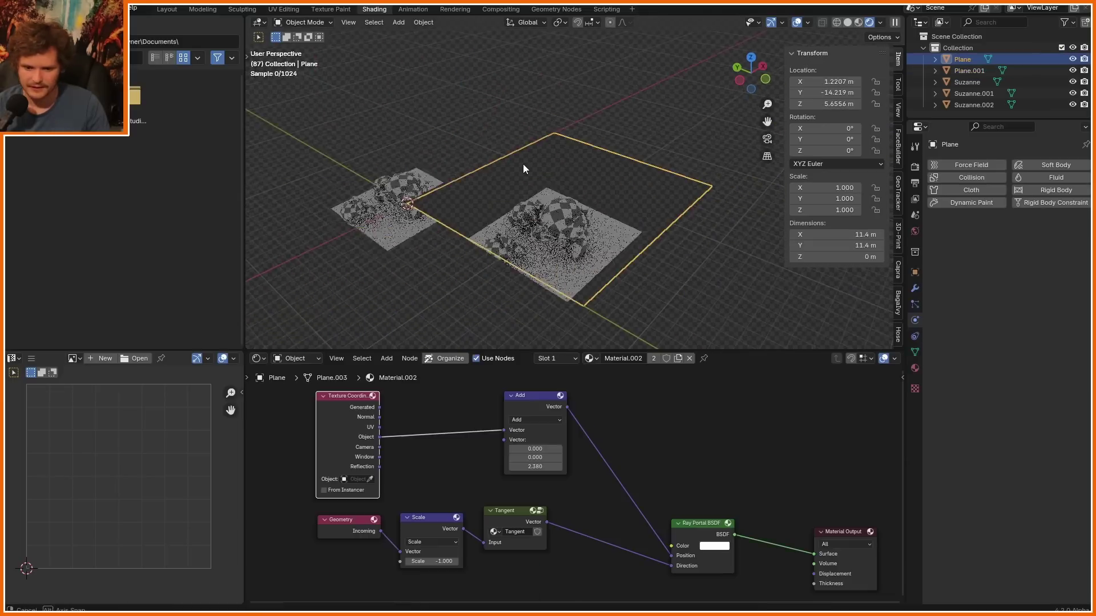
# Step: Move the portal plane to about X 2.88, Y -14.86, Z 7.30 m and tilt it freely to about X -5.6°, Y -25°, Z 5.6°
pyautogui.moveTo(523, 166); pyautogui.dragTo(586, 218, button='middle')
pyautogui.press('g')
pyautogui.click(585, 170)
pyautogui.press('r')
pyautogui.press('r')
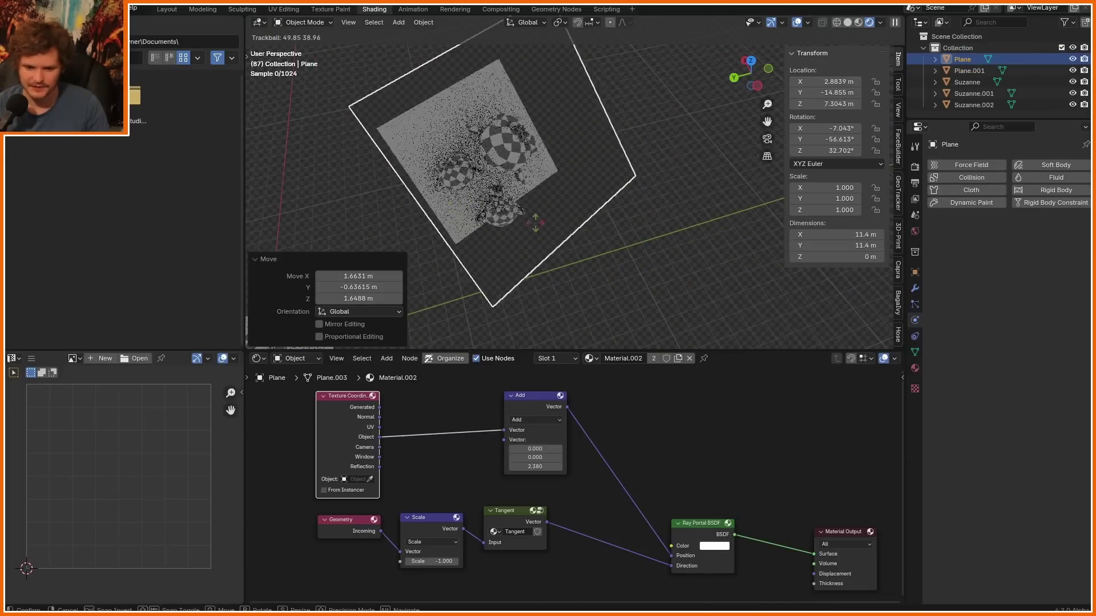
pyautogui.click(502, 202)
# Step: Duplicate the tilted portal plane and place the copy on the other side of the Suzanne heads, about 24 m away along Y
pyautogui.moveTo(503, 202); pyautogui.dragTo(484, 139, button='middle')
pyautogui.scroll(-2, 530, 165)
pyautogui.keyDown('shift'); pyautogui.moveTo(548, 177); pyautogui.dragTo(694, 176, button='middle'); pyautogui.keyUp('shift')
pyautogui.hotkey('shift', 'd')
pyautogui.click(359, 165)
pyautogui.keyDown('shift'); pyautogui.moveTo(358, 166); pyautogui.dragTo(574, 175, button='middle'); pyautogui.keyUp('shift')
pyautogui.scroll(3, 559, 168)
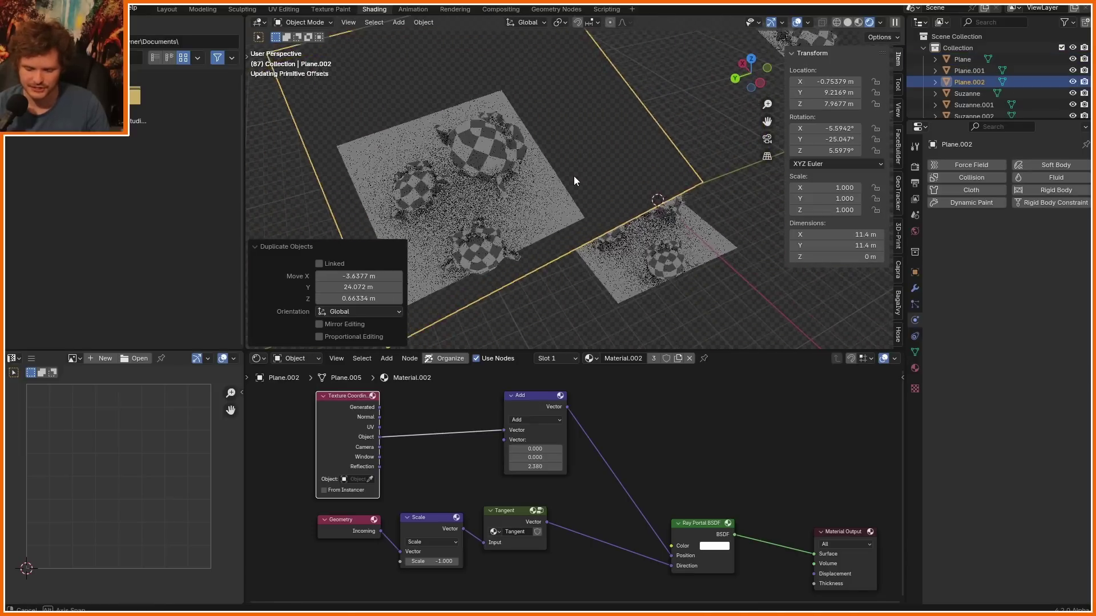